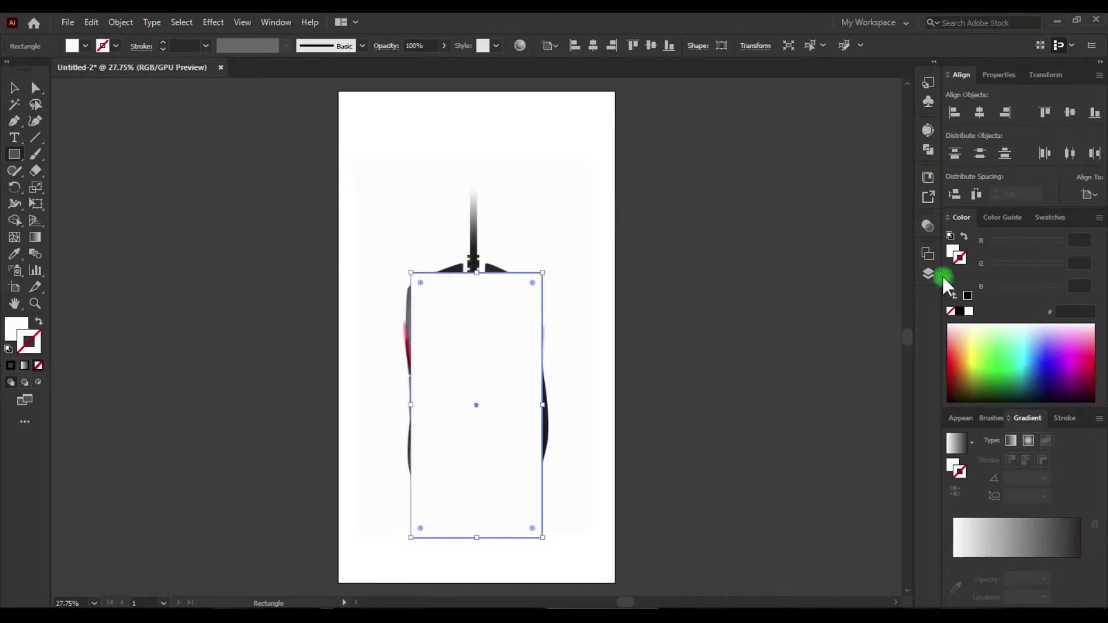
Place the Razer mouse photo, add a tracing layer, and pull a rectangle over the mouse.
{"action": "left_click", "coordinate": [928, 274]}
{"action": "left_click", "coordinate": [873, 378]}
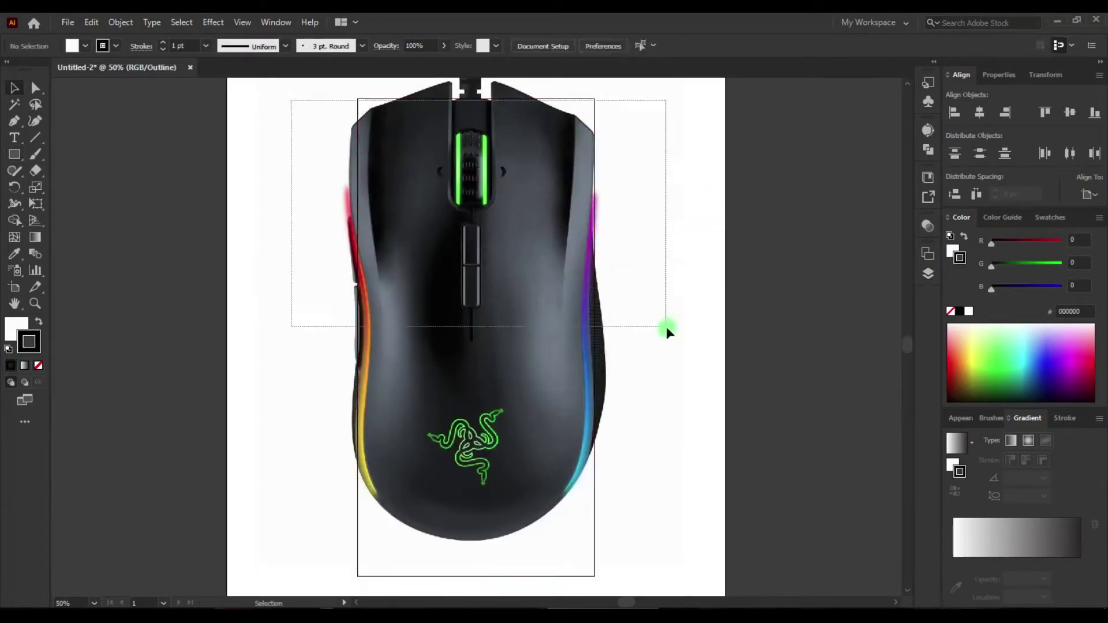
{"action": "left_click_drag", "start_coordinate": [476, 99], "coordinate": [470, 199]}
{"action": "scroll", "coordinate": [341, 412], "scroll_direction": "up", "scroll_amount": 2}
{"action": "left_click", "coordinate": [243, 22]}
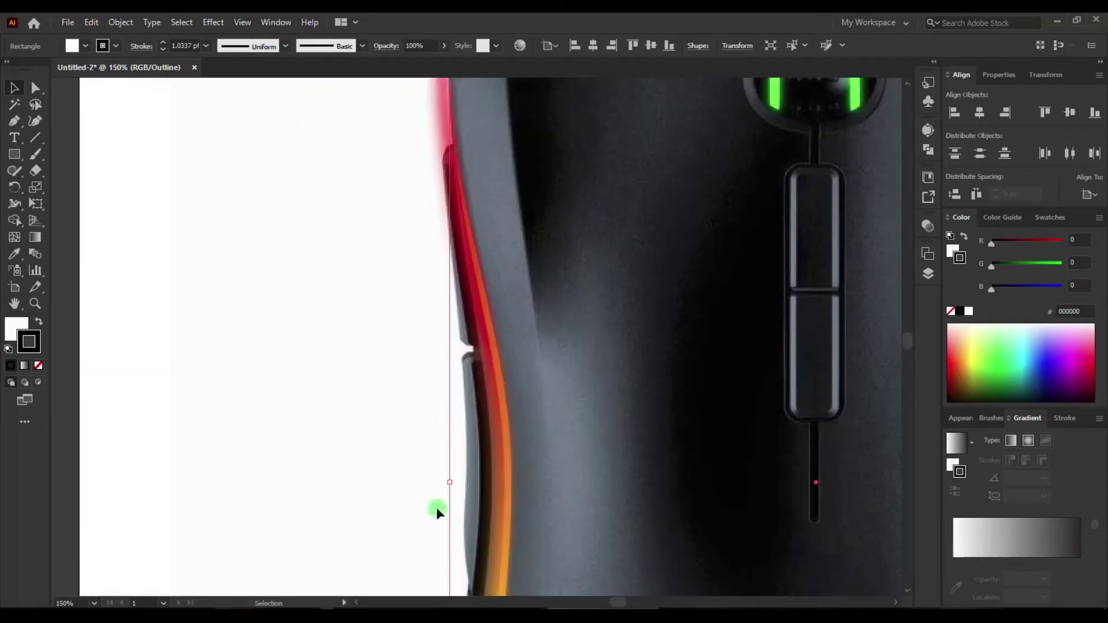
Fit the rectangle to the mouse's left edge and bottom, zooming in on the lower body.
{"action": "left_click_drag", "start_coordinate": [328, 429], "coordinate": [272, 412]}
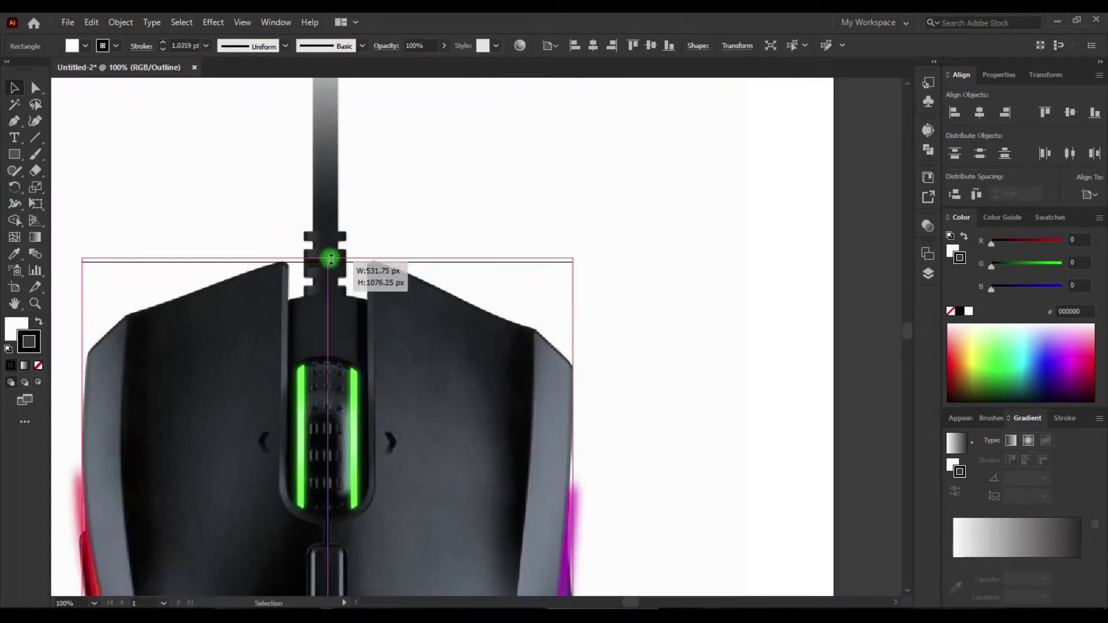
{"action": "scroll", "coordinate": [433, 454], "scroll_direction": "down", "scroll_amount": 3}
{"action": "key", "text": "ctrl+plus"}
{"action": "key", "text": "ctrl+plus"}
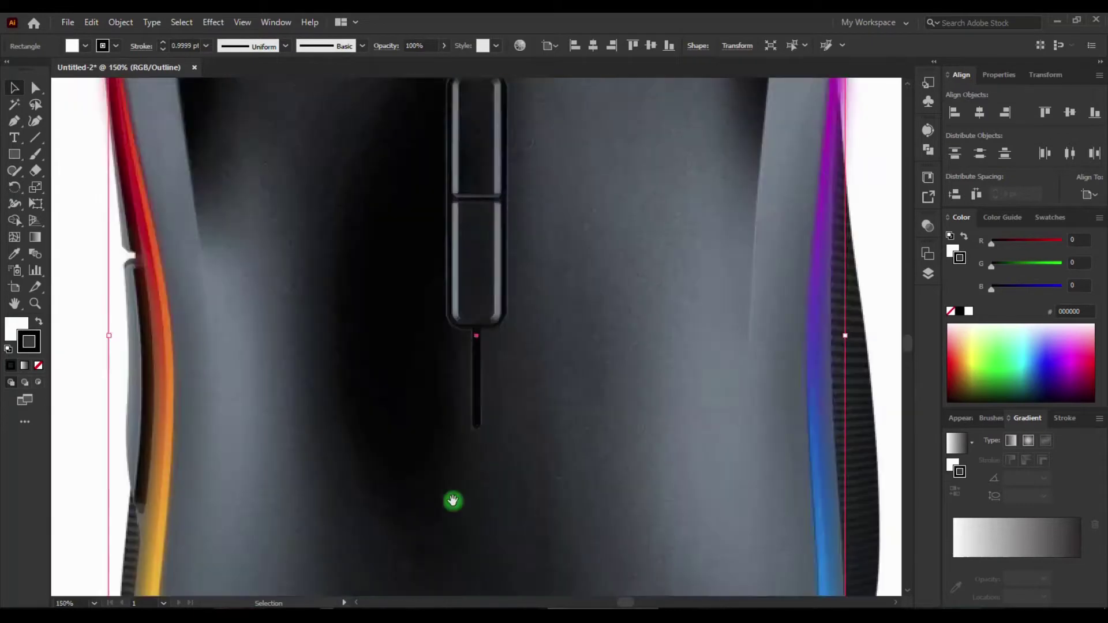
{"action": "scroll", "coordinate": [468, 519], "scroll_direction": "down", "scroll_amount": 5}
{"action": "key", "text": "u"}
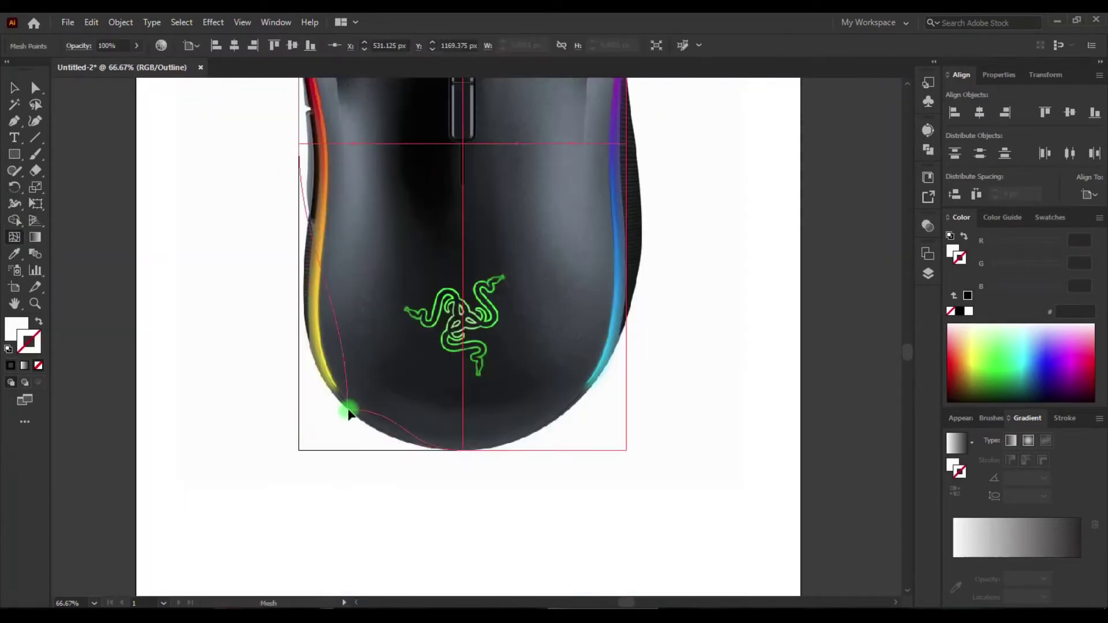
Make the rectangle a gradient mesh, bending its bottom-left corner and left edge onto the mouse curve.
{"action": "left_click", "coordinate": [317, 465]}
{"action": "left_click_drag", "start_coordinate": [503, 363], "coordinate": [626, 452]}
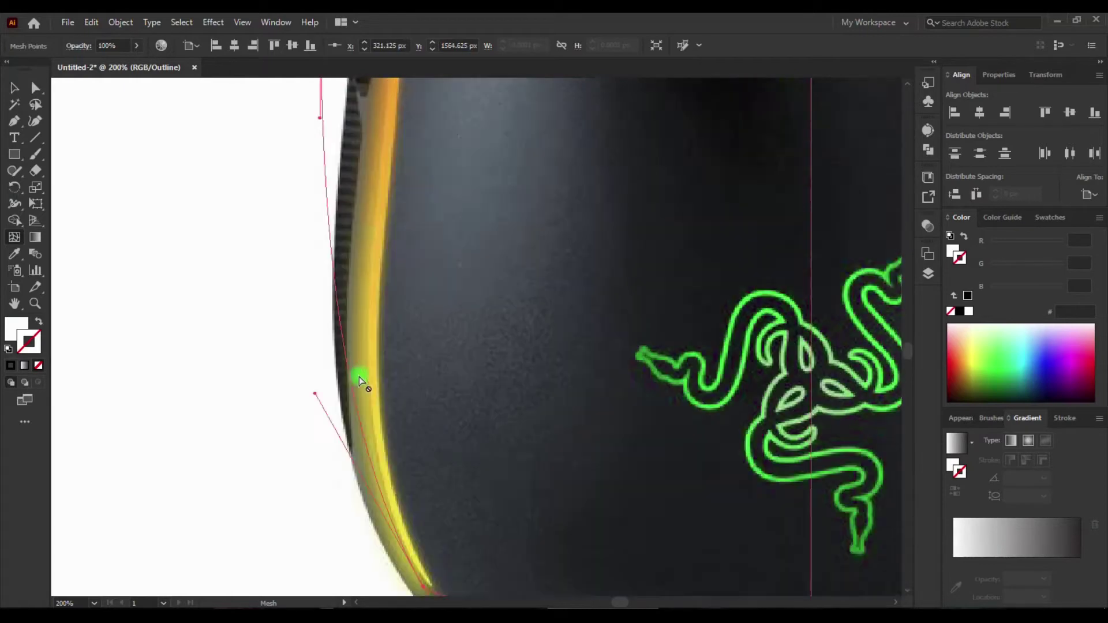
{"action": "scroll", "coordinate": [369, 369], "scroll_direction": "up", "scroll_amount": 10}
{"action": "left_click", "coordinate": [408, 225]}
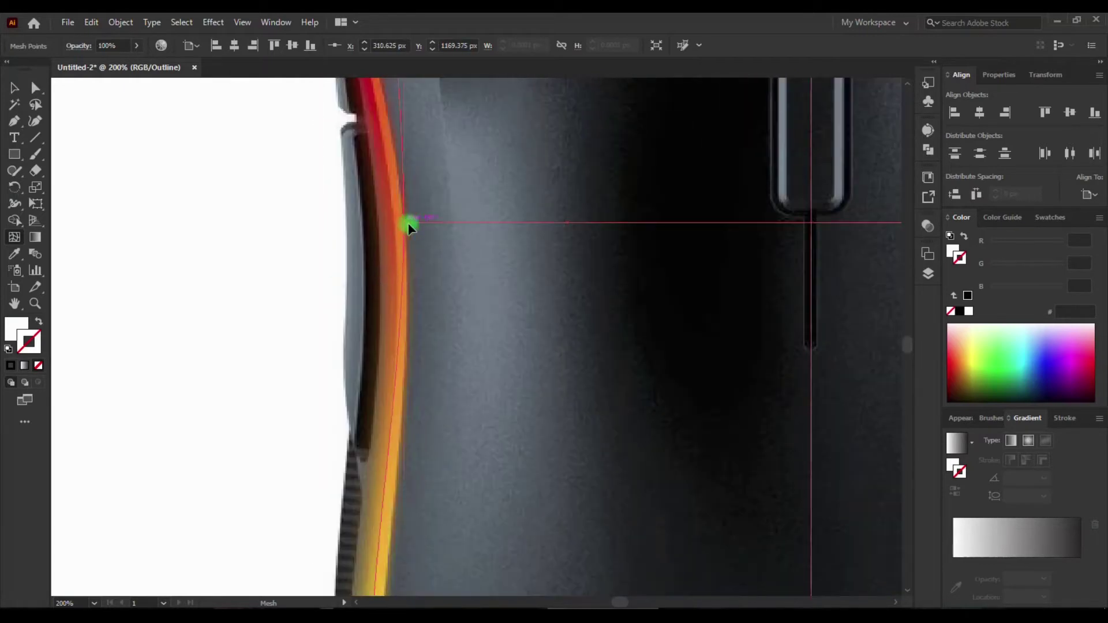
{"action": "scroll", "coordinate": [411, 314], "scroll_direction": "up", "scroll_amount": 5}
{"action": "scroll", "coordinate": [432, 315], "scroll_direction": "up", "scroll_amount": 5}
{"action": "scroll", "coordinate": [408, 408], "scroll_direction": "up", "scroll_amount": 5}
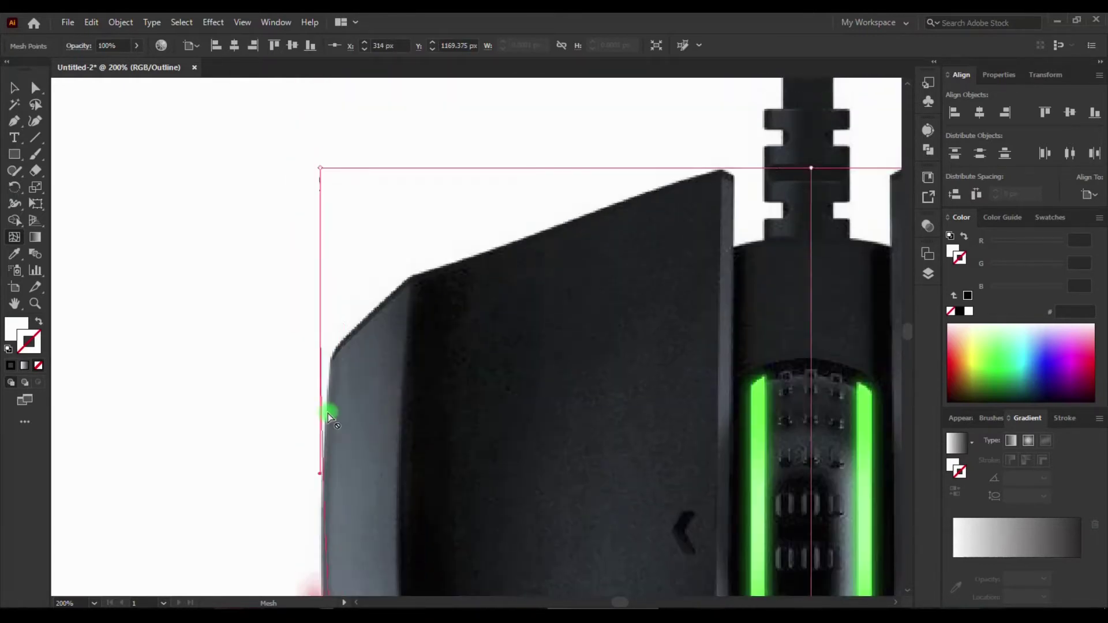
{"action": "left_click_drag", "start_coordinate": [326, 352], "coordinate": [423, 220]}
{"action": "scroll", "coordinate": [302, 501], "scroll_direction": "down", "scroll_amount": 5}
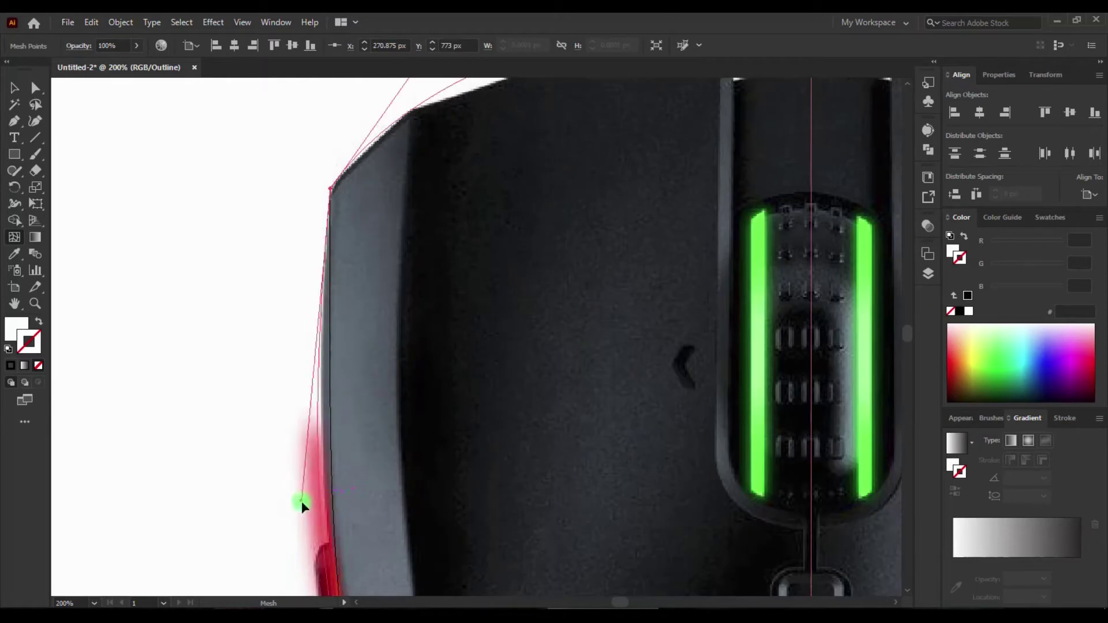
Set the mouse photo layer as a dimmed Template and adjust mesh points at the top centre.
{"action": "left_click", "coordinate": [929, 274]}
{"action": "left_click", "coordinate": [834, 301]}
{"action": "left_click", "coordinate": [770, 297]}
{"action": "left_click_drag", "start_coordinate": [212, 231], "coordinate": [593, 230]}
{"action": "scroll", "coordinate": [593, 230], "scroll_direction": "right", "scroll_amount": 5}
{"action": "left_click_drag", "start_coordinate": [718, 371], "coordinate": [579, 205]}
{"action": "scroll", "coordinate": [618, 392], "scroll_direction": "down", "scroll_amount": 5}
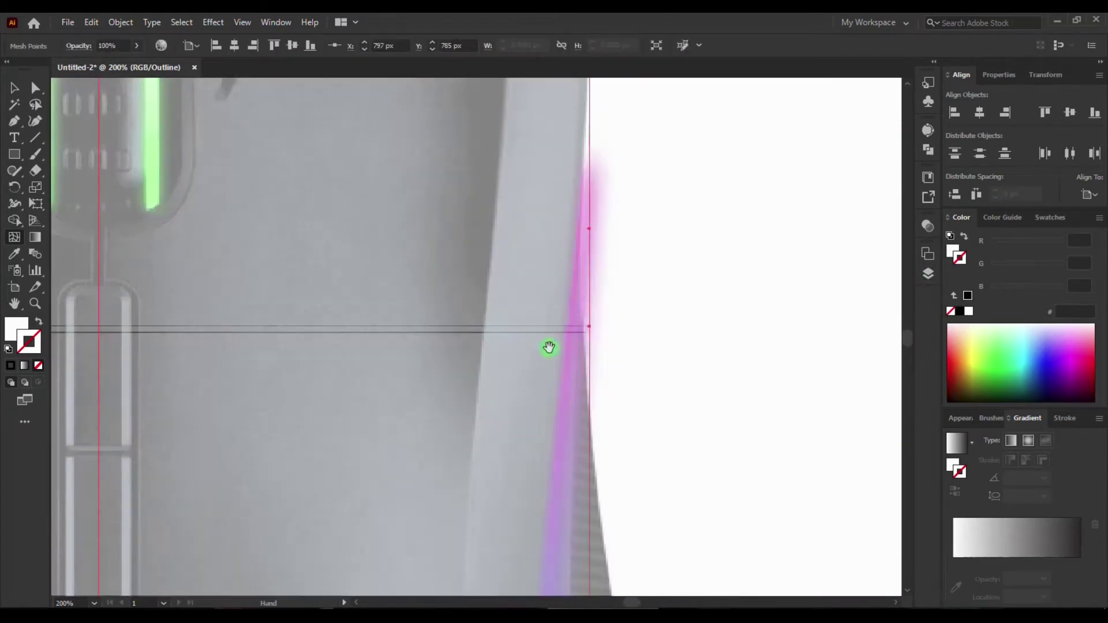
{"action": "scroll", "coordinate": [595, 297], "scroll_direction": "left", "scroll_amount": 3}
{"action": "scroll", "coordinate": [595, 298], "scroll_direction": "down", "scroll_amount": 2}
{"action": "scroll", "coordinate": [669, 404], "scroll_direction": "up", "scroll_amount": 5}
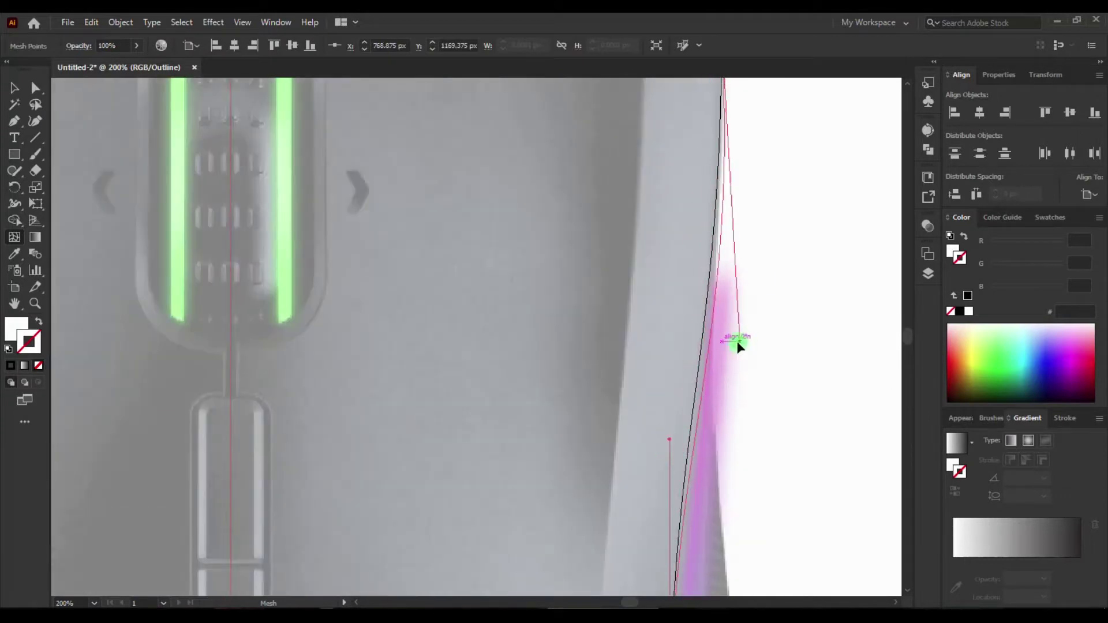
{"action": "left_click_drag", "start_coordinate": [742, 345], "coordinate": [737, 232]}
Reshape the bottom mesh curve to match the mouse's rounded end.
{"action": "scroll", "coordinate": [739, 288], "scroll_direction": "down", "scroll_amount": 4}
{"action": "scroll", "coordinate": [673, 457], "scroll_direction": "down", "scroll_amount": 5}
{"action": "scroll", "coordinate": [658, 492], "scroll_direction": "down", "scroll_amount": 5}
{"action": "left_click_drag", "start_coordinate": [658, 492], "coordinate": [655, 490]}
{"action": "scroll", "coordinate": [667, 439], "scroll_direction": "left", "scroll_amount": 5}
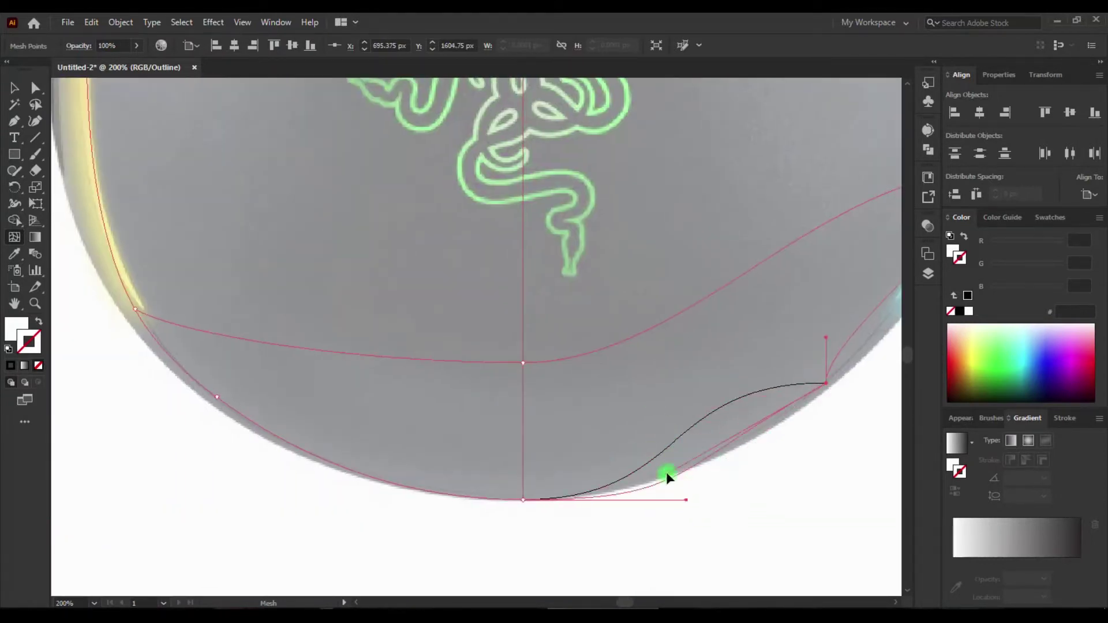
{"action": "scroll", "coordinate": [577, 479], "scroll_direction": "right", "scroll_amount": 5}
{"action": "scroll", "coordinate": [577, 479], "scroll_direction": "up", "scroll_amount": 2}
{"action": "left_click_drag", "start_coordinate": [597, 463], "coordinate": [664, 453]}
{"action": "scroll", "coordinate": [689, 526], "scroll_direction": "up", "scroll_amount": 4}
{"action": "scroll", "coordinate": [613, 485], "scroll_direction": "down", "scroll_amount": 4}
{"action": "scroll", "coordinate": [613, 485], "scroll_direction": "down", "scroll_amount": 4}
{"action": "scroll", "coordinate": [408, 272], "scroll_direction": "left", "scroll_amount": 4}
{"action": "left_click_drag", "start_coordinate": [705, 370], "coordinate": [710, 415]}
{"action": "scroll", "coordinate": [711, 407], "scroll_direction": "left", "scroll_amount": 3}
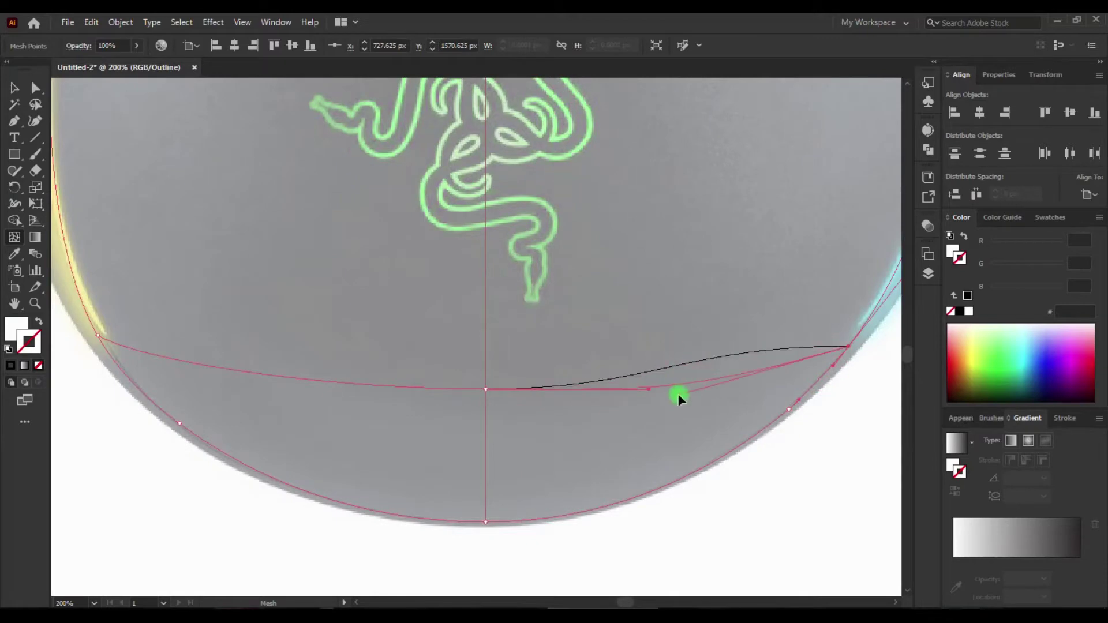
{"action": "scroll", "coordinate": [566, 327], "scroll_direction": "right", "scroll_amount": 5}
{"action": "scroll", "coordinate": [469, 492], "scroll_direction": "left", "scroll_amount": 8}
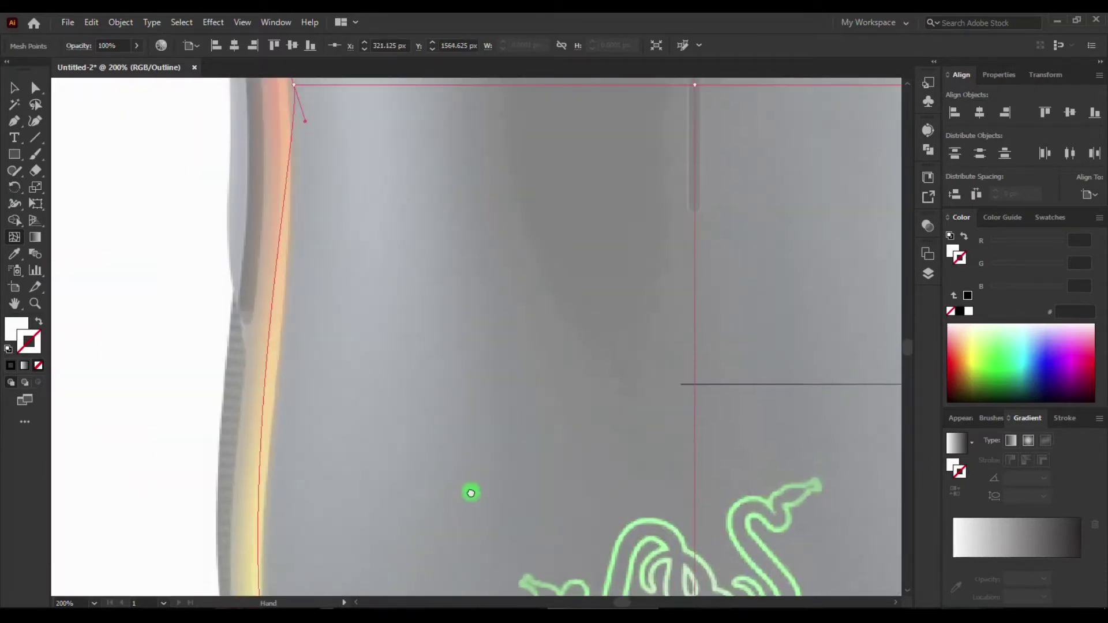
{"action": "scroll", "coordinate": [313, 136], "scroll_direction": "left", "scroll_amount": 2}
Adjust the upper and lower mesh points along the mouse's left edge.
{"action": "left_click", "coordinate": [317, 138]}
{"action": "scroll", "coordinate": [192, 181], "scroll_direction": "up", "scroll_amount": 6}
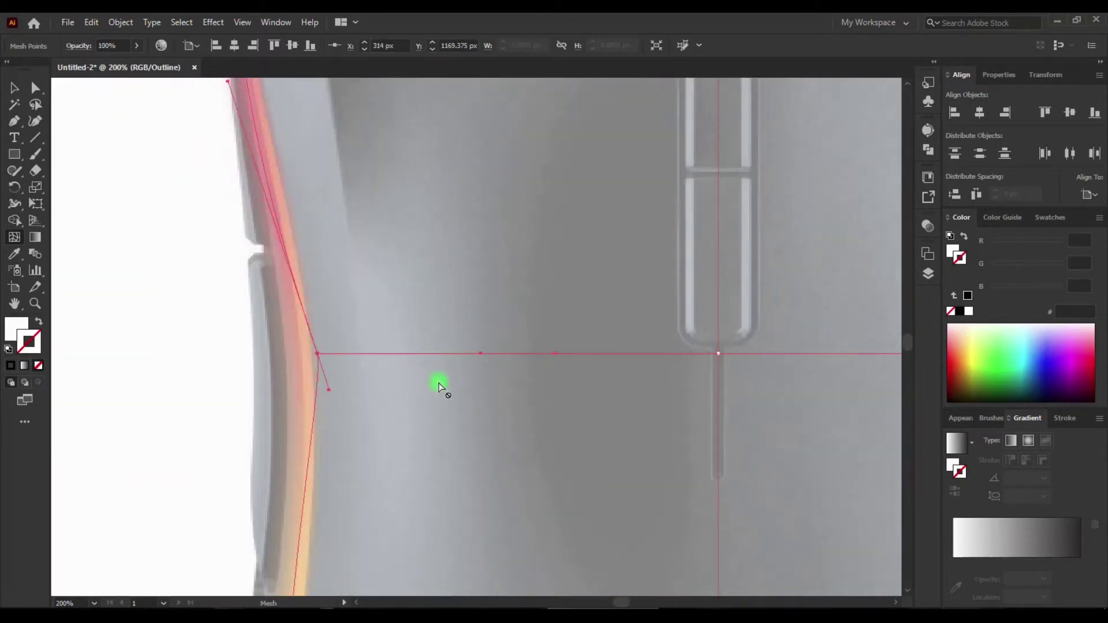
{"action": "scroll", "coordinate": [364, 371], "scroll_direction": "down", "scroll_amount": 7}
{"action": "scroll", "coordinate": [382, 329], "scroll_direction": "right", "scroll_amount": 10}
{"action": "scroll", "coordinate": [383, 329], "scroll_direction": "left", "scroll_amount": 10}
{"action": "scroll", "coordinate": [373, 387], "scroll_direction": "down", "scroll_amount": 3}
{"action": "left_click", "coordinate": [370, 395]}
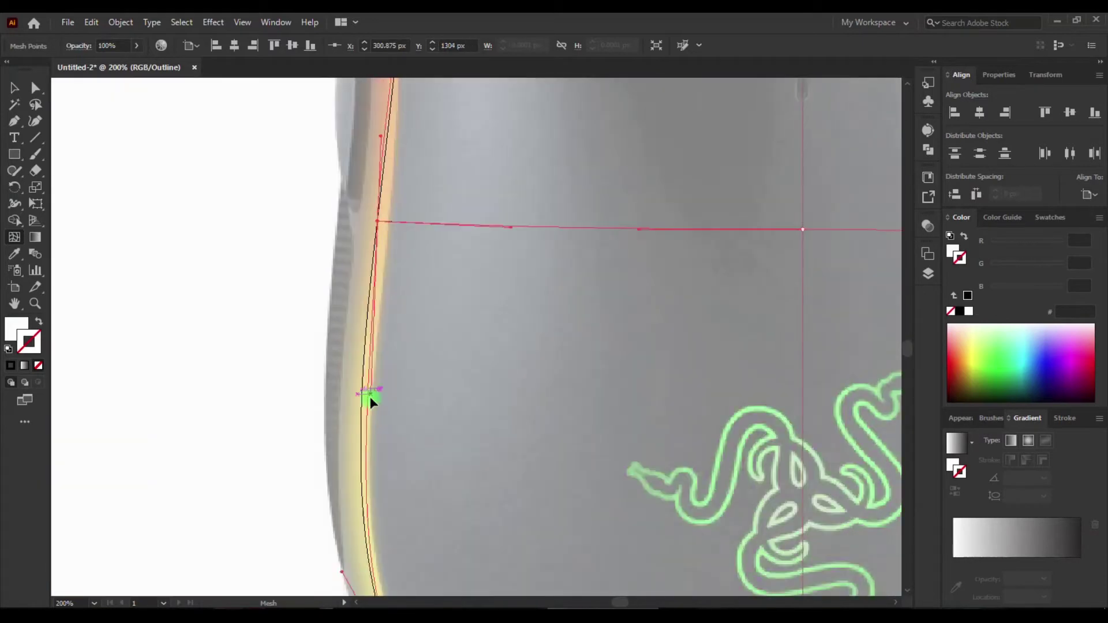
{"action": "scroll", "coordinate": [376, 233], "scroll_direction": "up", "scroll_amount": 3}
{"action": "scroll", "coordinate": [384, 354], "scroll_direction": "up", "scroll_amount": 3}
{"action": "left_click", "coordinate": [302, 414]}
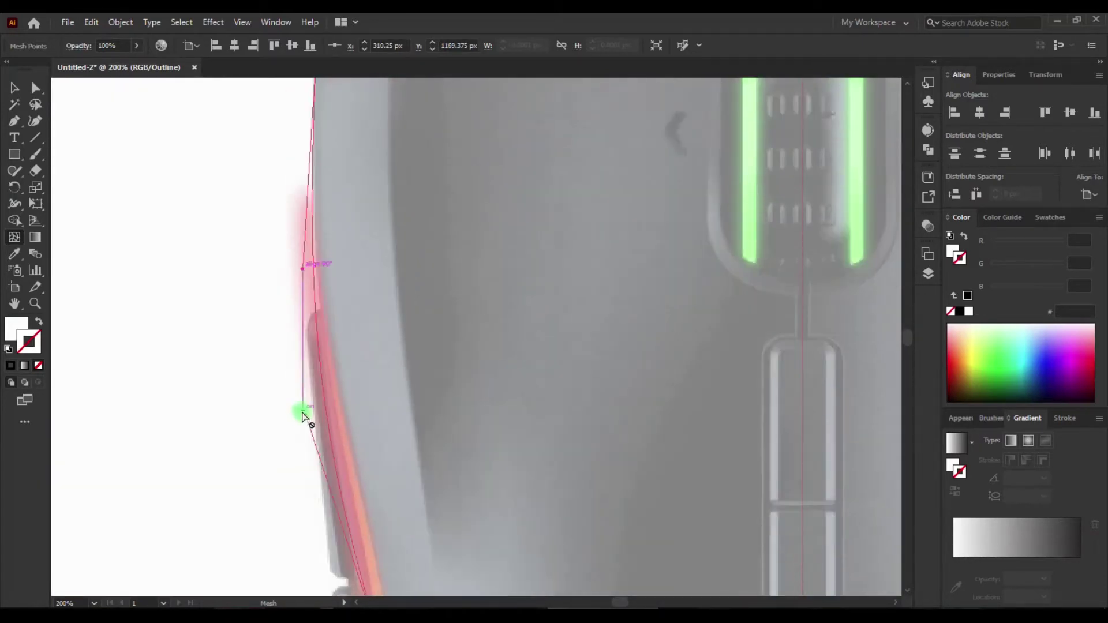
{"action": "scroll", "coordinate": [397, 473], "scroll_direction": "down", "scroll_amount": 5}
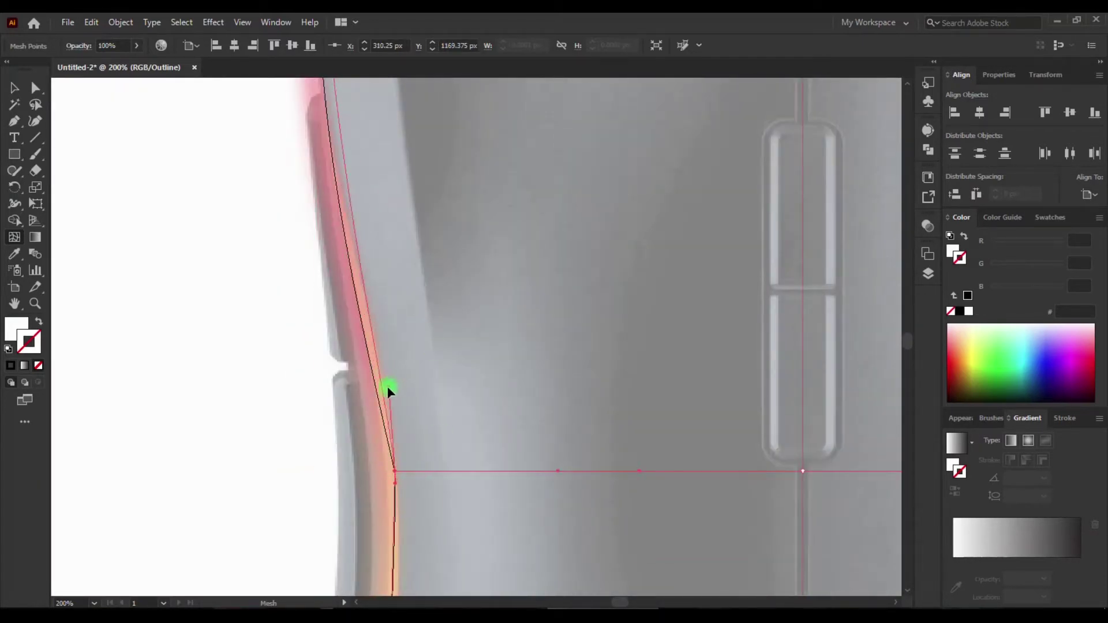
{"action": "scroll", "coordinate": [389, 388], "scroll_direction": "up", "scroll_amount": 6}
{"action": "scroll", "coordinate": [354, 401], "scroll_direction": "down", "scroll_amount": 3}
{"action": "left_click", "coordinate": [396, 191]}
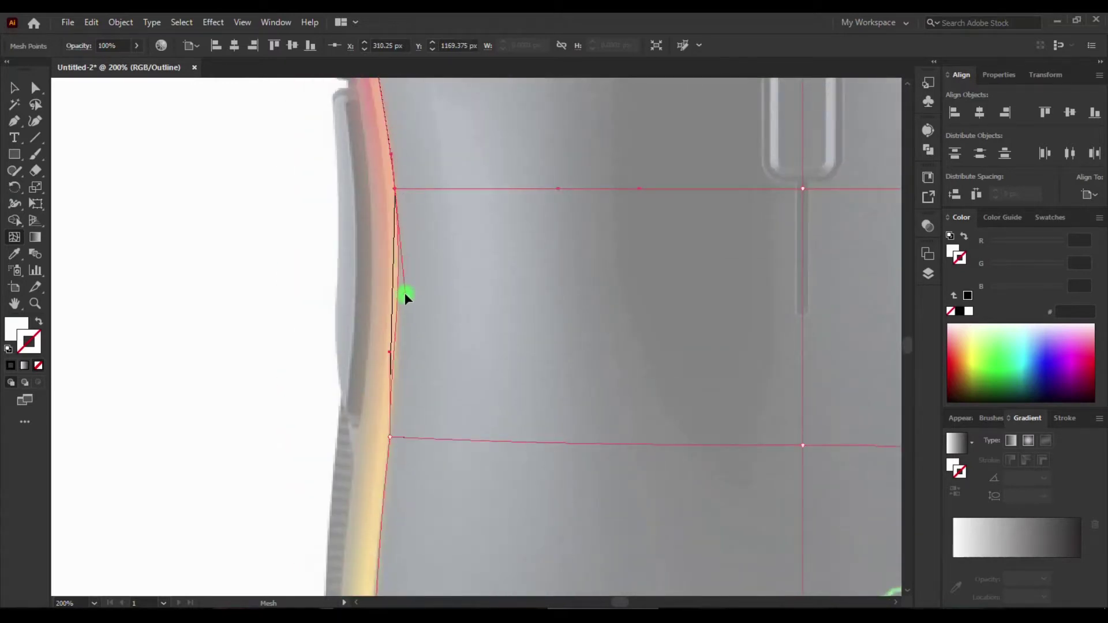
{"action": "scroll", "coordinate": [358, 314], "scroll_direction": "down", "scroll_amount": 3}
{"action": "scroll", "coordinate": [314, 524], "scroll_direction": "right", "scroll_amount": 5}
{"action": "scroll", "coordinate": [493, 515], "scroll_direction": "down", "scroll_amount": 3}
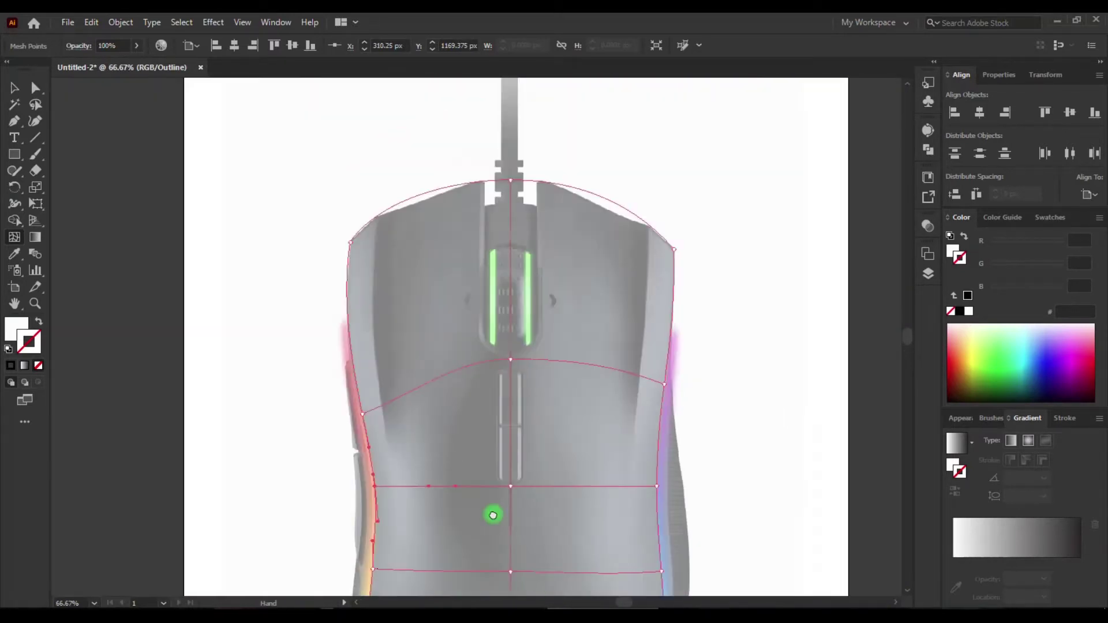
Add a vertical mesh line through the right button and snap its handle onto the corner point.
{"action": "scroll", "coordinate": [510, 289], "scroll_direction": "up", "scroll_amount": 2}
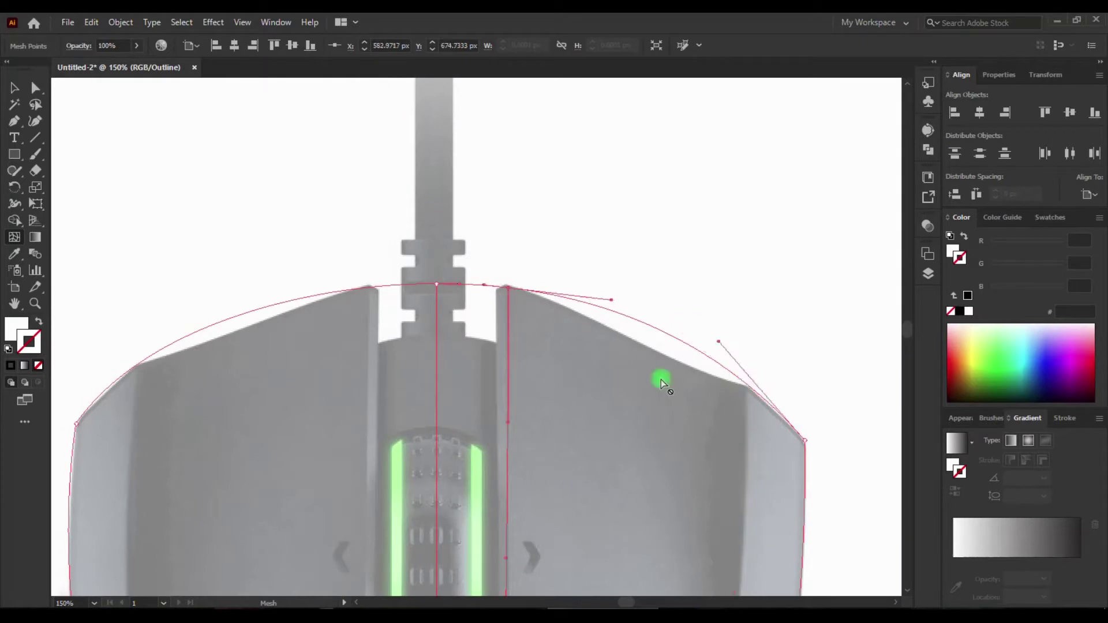
{"action": "scroll", "coordinate": [643, 342], "scroll_direction": "down", "scroll_amount": 3}
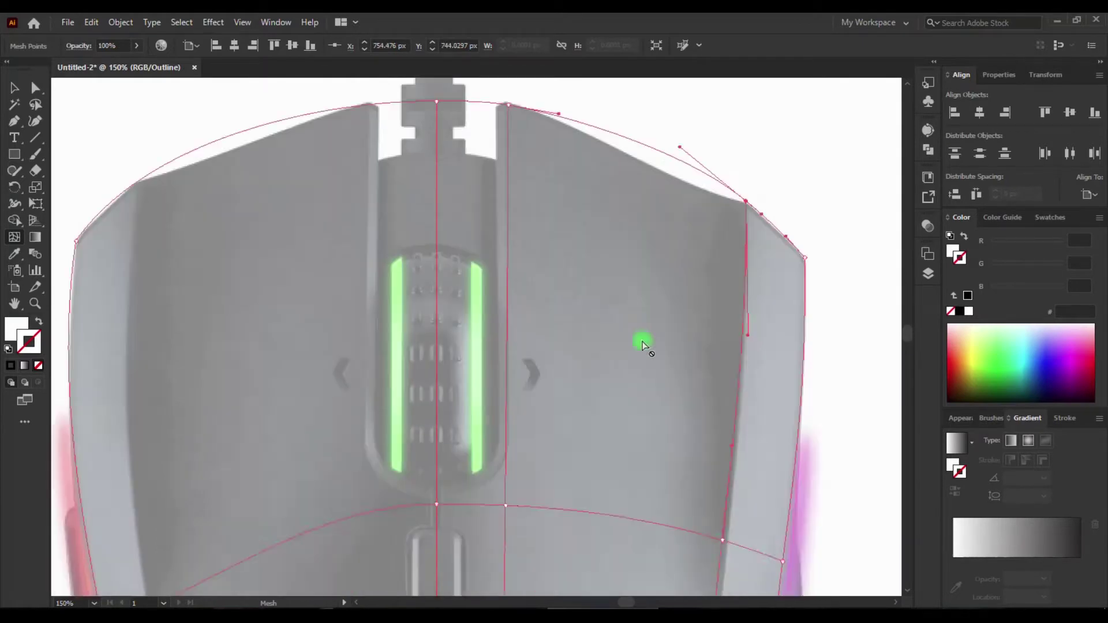
{"action": "scroll", "coordinate": [733, 361], "scroll_direction": "down", "scroll_amount": 3}
{"action": "left_click", "coordinate": [710, 504]}
{"action": "scroll", "coordinate": [749, 286], "scroll_direction": "up", "scroll_amount": 5}
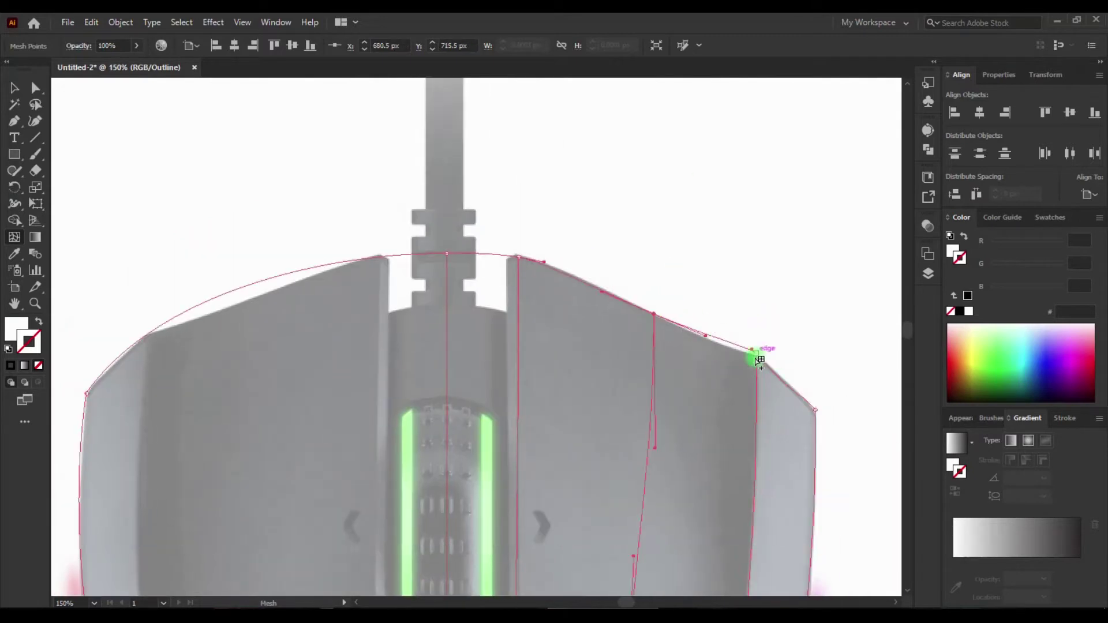
{"action": "scroll", "coordinate": [451, 339], "scroll_direction": "up", "scroll_amount": 2}
{"action": "left_click_drag", "start_coordinate": [449, 321], "coordinate": [473, 331]}
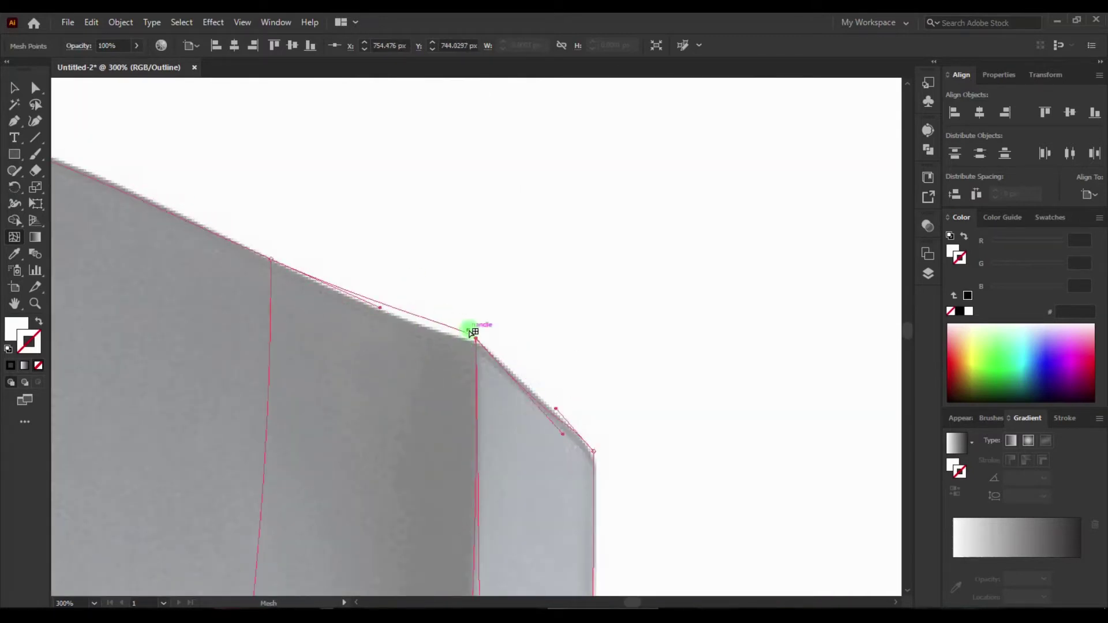
{"action": "scroll", "coordinate": [462, 341], "scroll_direction": "left", "scroll_amount": 5}
{"action": "left_click", "coordinate": [371, 214]}
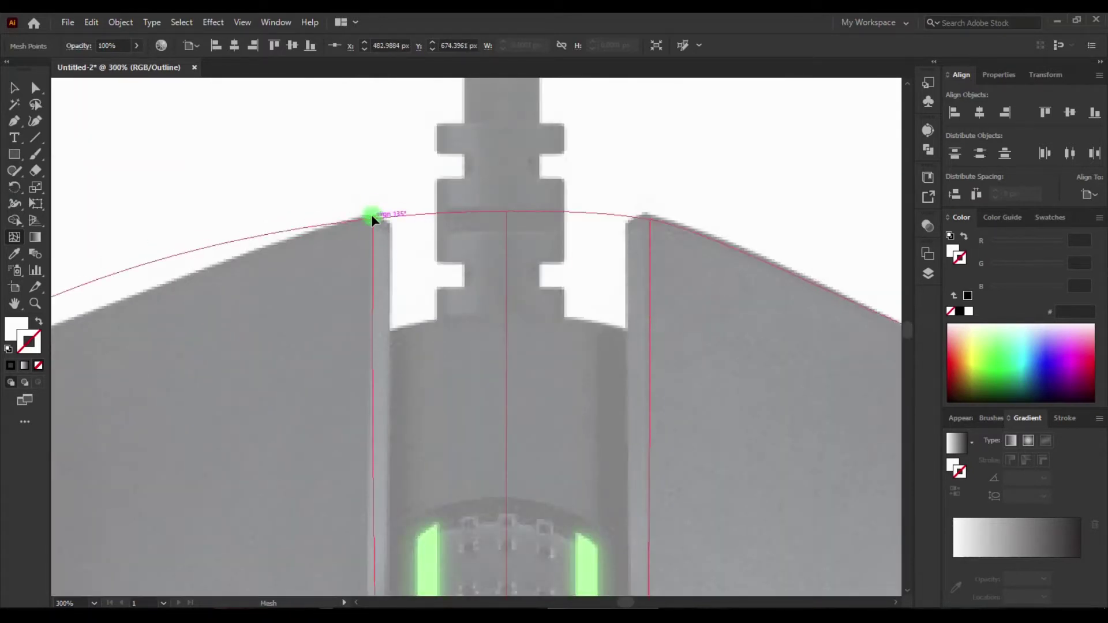
Select mesh points along the top edge and down the left edge.
{"action": "scroll", "coordinate": [398, 218], "scroll_direction": "left", "scroll_amount": 5}
{"action": "scroll", "coordinate": [559, 391], "scroll_direction": "right", "scroll_amount": 3}
{"action": "scroll", "coordinate": [336, 213], "scroll_direction": "left", "scroll_amount": 3}
{"action": "left_click", "coordinate": [334, 218]}
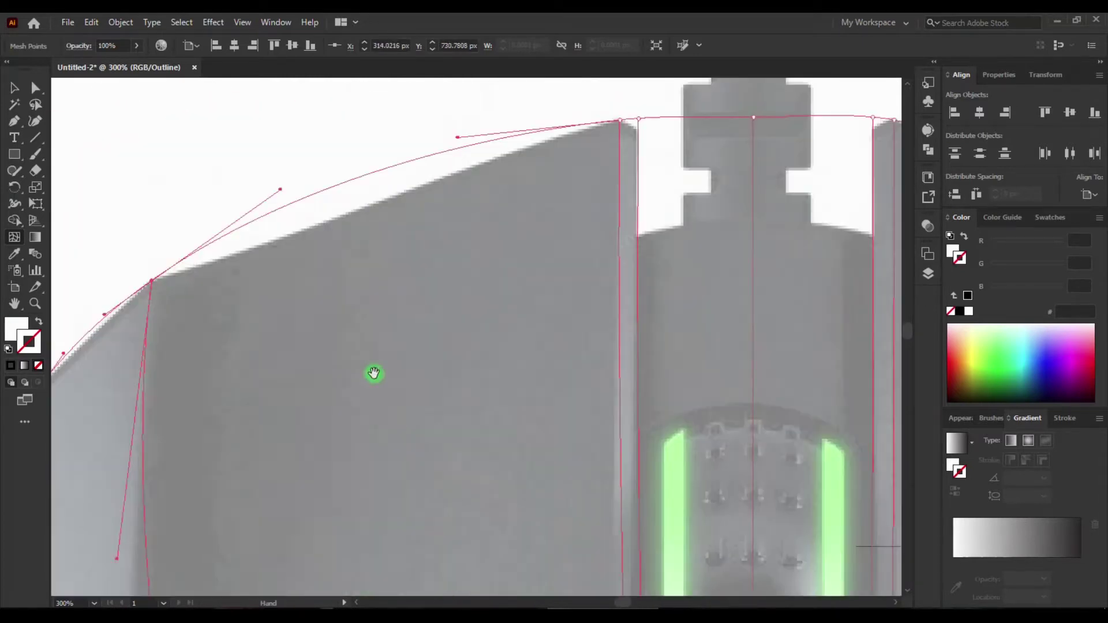
{"action": "scroll", "coordinate": [243, 310], "scroll_direction": "left", "scroll_amount": 5}
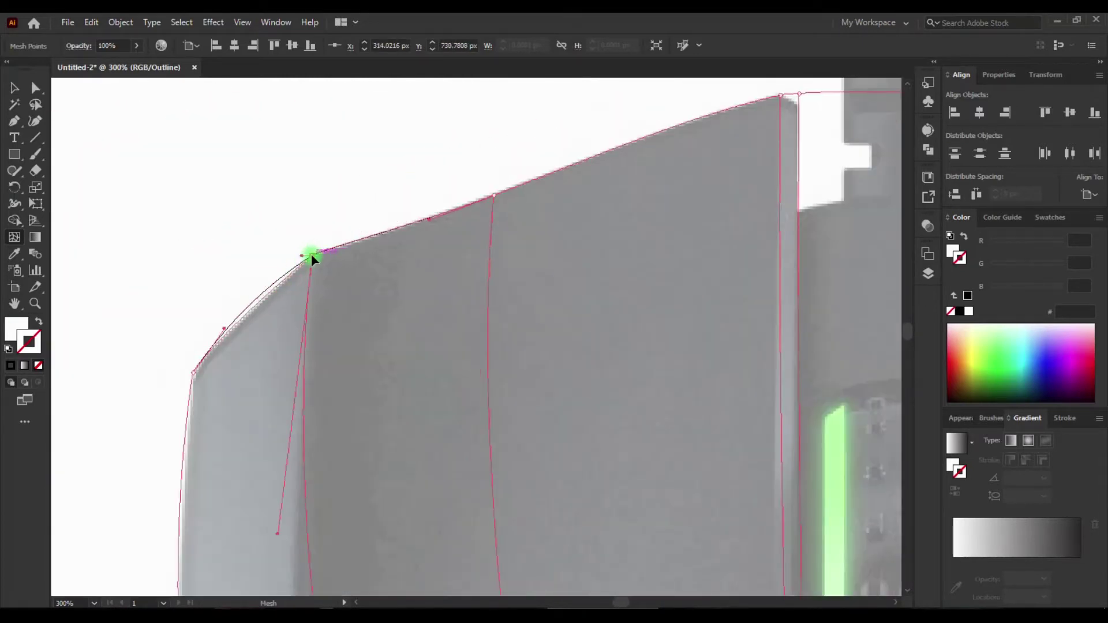
{"action": "scroll", "coordinate": [314, 255], "scroll_direction": "down", "scroll_amount": 5}
{"action": "left_click", "coordinate": [357, 545]}
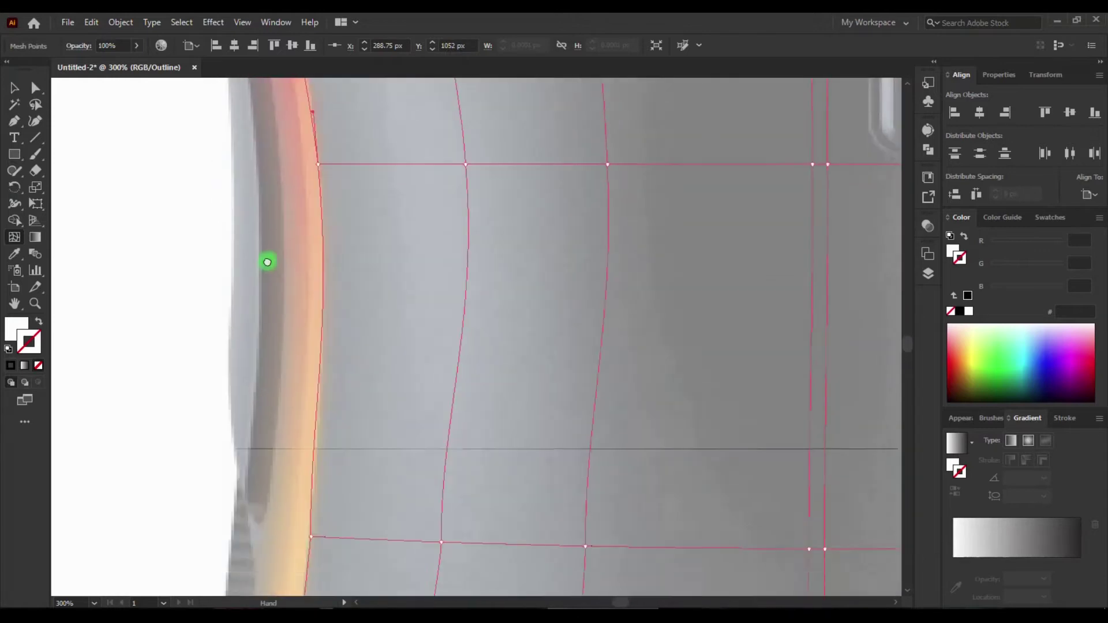
{"action": "scroll", "coordinate": [267, 274], "scroll_direction": "down", "scroll_amount": 5}
{"action": "left_click", "coordinate": [335, 294]}
{"action": "left_click_drag", "start_coordinate": [19, 167], "coordinate": [73, 195]}
Pull a right-edge mesh point onto the mouse's lower right outline.
{"action": "key", "text": "u"}
{"action": "scroll", "coordinate": [312, 292], "scroll_direction": "down", "scroll_amount": 5}
{"action": "left_click", "coordinate": [314, 344]}
{"action": "scroll", "coordinate": [313, 345], "scroll_direction": "up", "scroll_amount": 3}
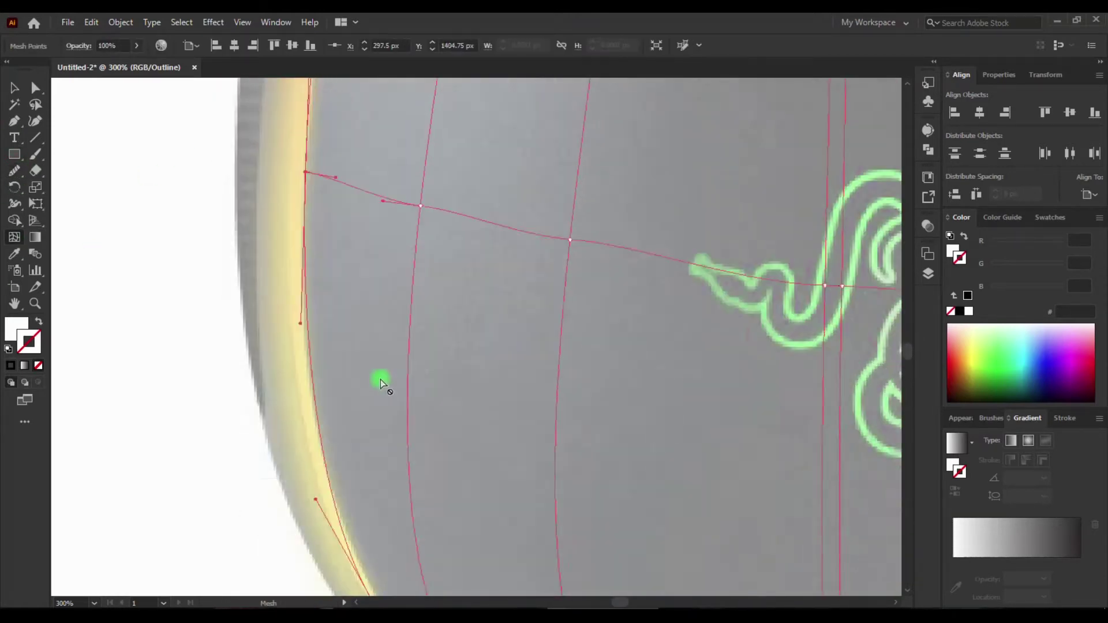
{"action": "left_click", "coordinate": [722, 386]}
{"action": "left_click_drag", "start_coordinate": [645, 553], "coordinate": [645, 404]}
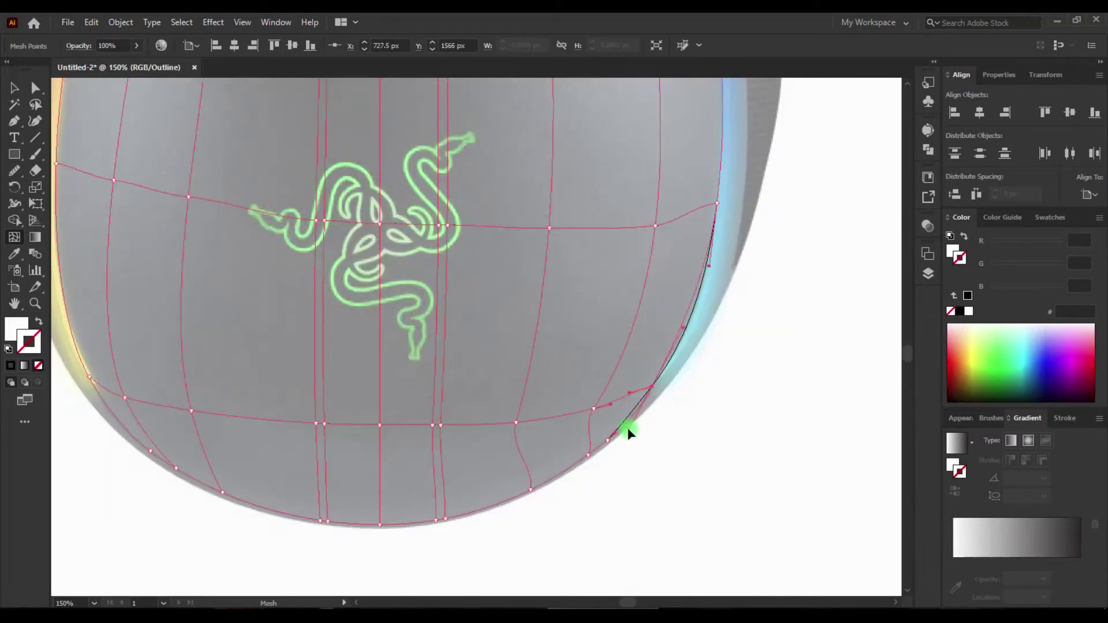
{"action": "scroll", "coordinate": [628, 432], "scroll_direction": "up", "scroll_amount": 2}
{"action": "scroll", "coordinate": [476, 452], "scroll_direction": "down", "scroll_amount": 2}
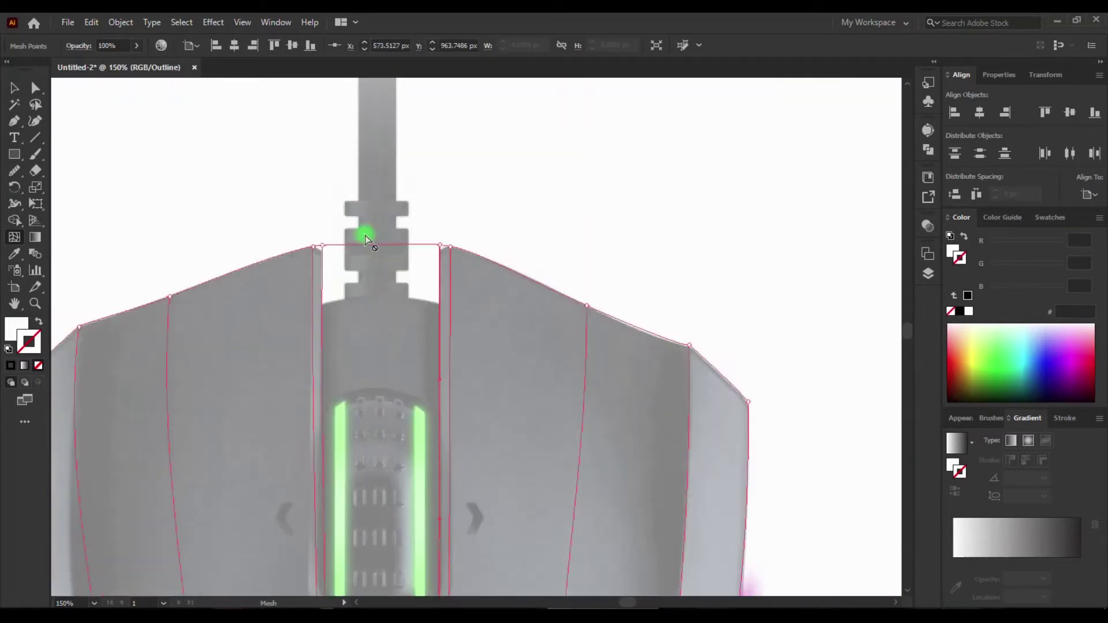
Straighten the mesh's top edge, undoing a raised top-edge point.
{"action": "left_click_drag", "start_coordinate": [375, 344], "coordinate": [376, 243]}
{"action": "scroll", "coordinate": [377, 242], "scroll_direction": "up", "scroll_amount": 3}
{"action": "scroll", "coordinate": [371, 383], "scroll_direction": "down", "scroll_amount": 2}
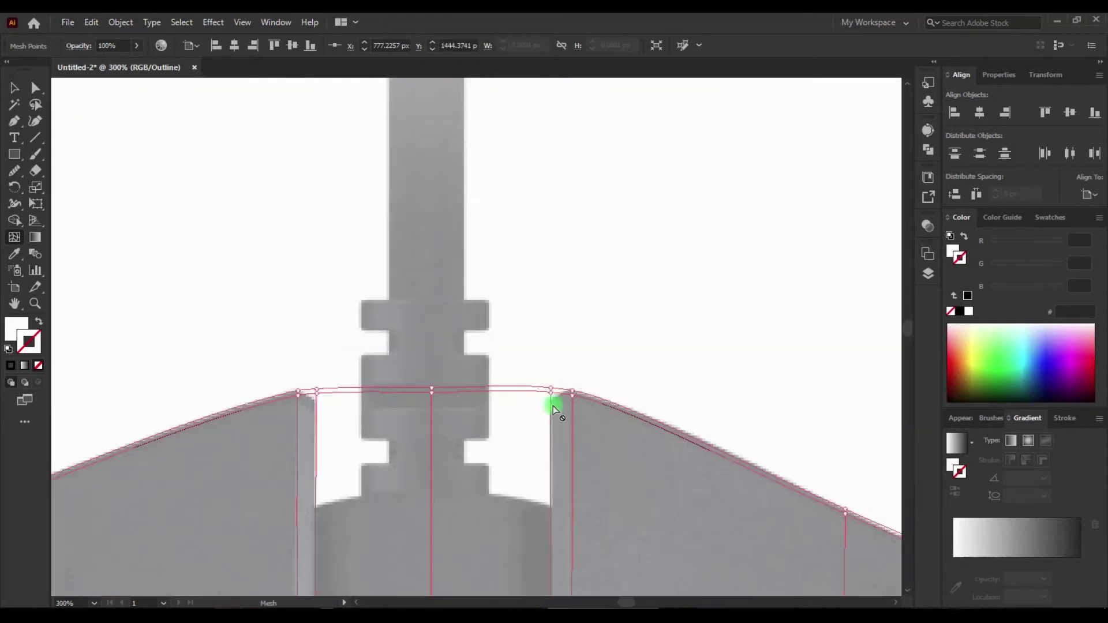
{"action": "left_click_drag", "start_coordinate": [416, 394], "coordinate": [416, 277]}
{"action": "key", "text": "ctrl+z"}
{"action": "left_click", "coordinate": [36, 87]}
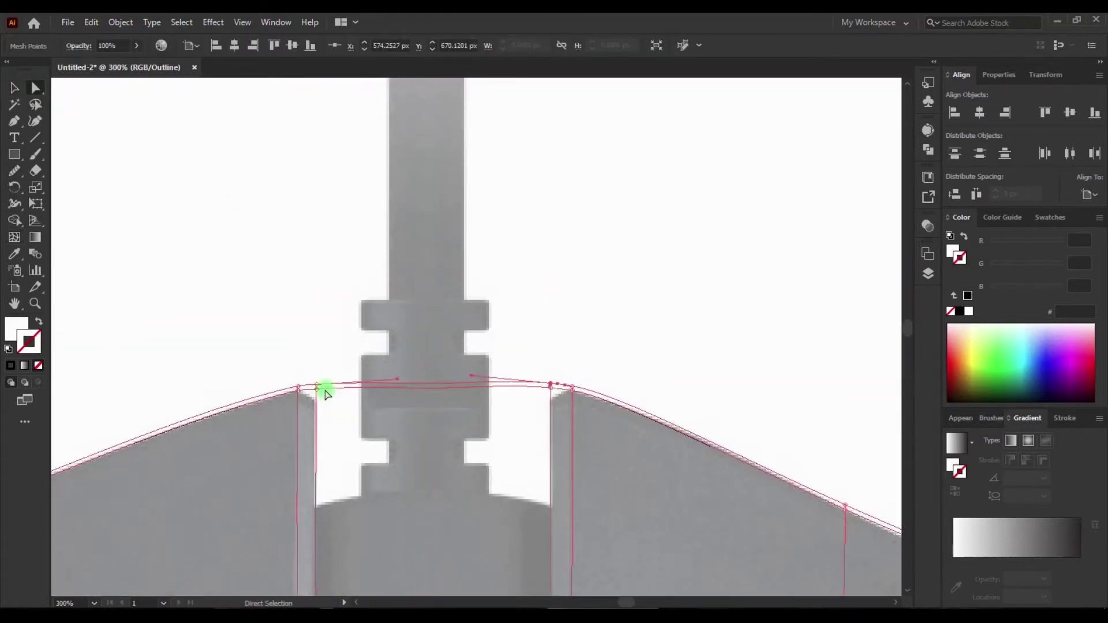
{"action": "left_click", "coordinate": [556, 381]}
{"action": "scroll", "coordinate": [360, 309], "scroll_direction": "down", "scroll_amount": 2}
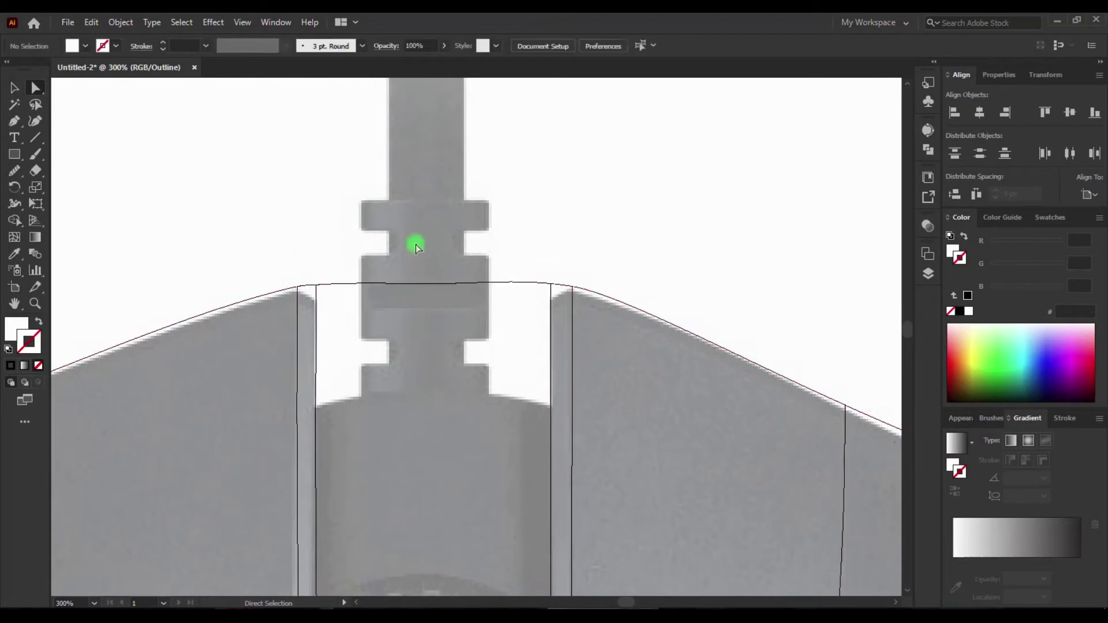
{"action": "left_click", "coordinate": [13, 241]}
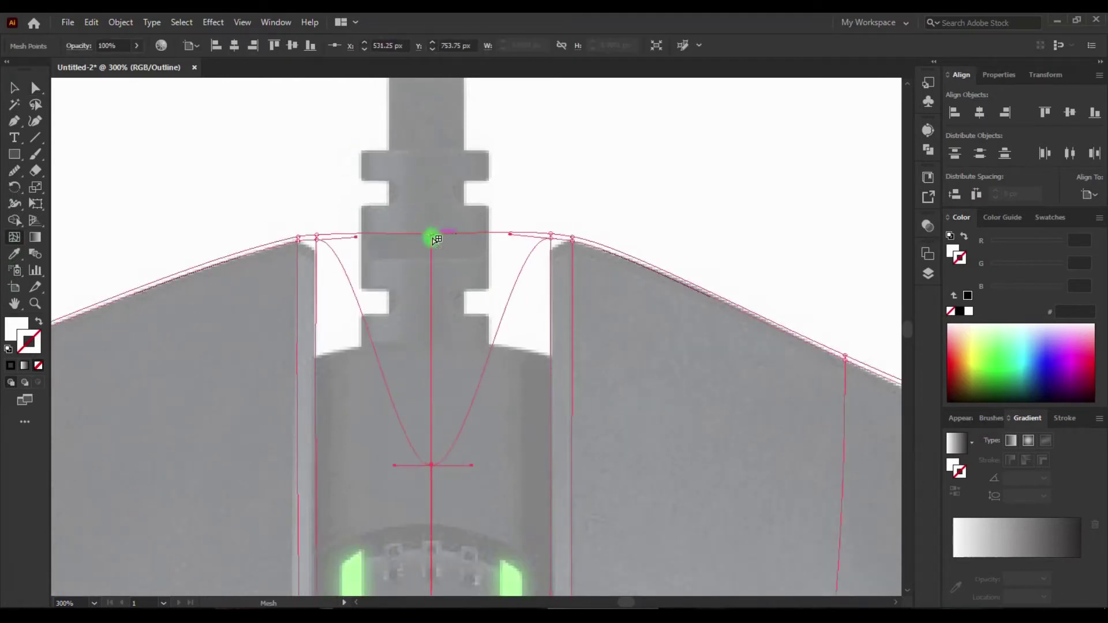
{"action": "key", "text": "ctrl+1"}
Reshape the top-centre curves, remove an extra anchor, and fit the top edge at the notch corner.
{"action": "left_click_drag", "start_coordinate": [435, 239], "coordinate": [408, 517]}
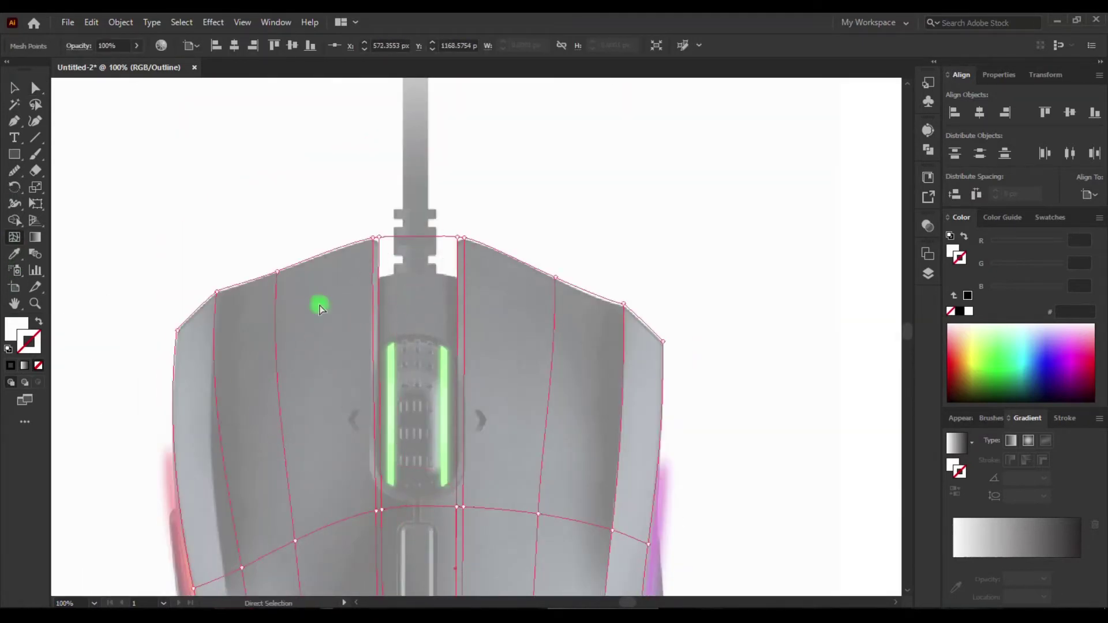
{"action": "left_click", "coordinate": [420, 238]}
{"action": "key", "text": "Return"}
{"action": "scroll", "coordinate": [470, 388], "scroll_direction": "up", "scroll_amount": 5}
{"action": "left_click", "coordinate": [471, 393]}
{"action": "left_click", "coordinate": [668, 337]}
{"action": "key", "text": "Return"}
{"action": "scroll", "coordinate": [759, 403], "scroll_direction": "down", "scroll_amount": 5}
{"action": "key", "text": "a"}
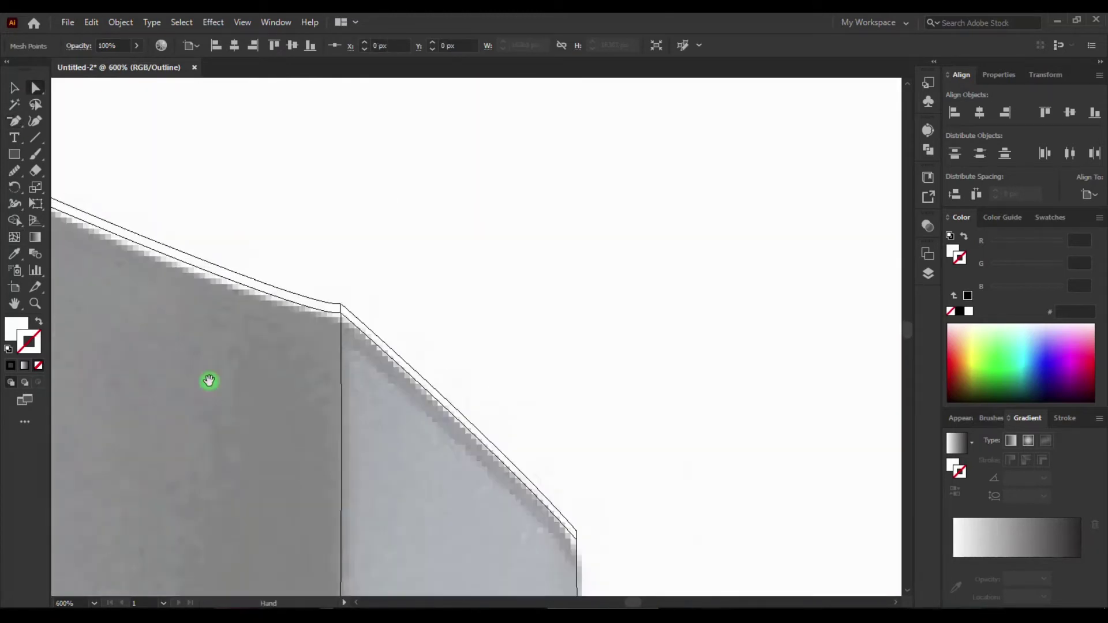
{"action": "left_click_drag", "start_coordinate": [588, 544], "coordinate": [580, 538]}
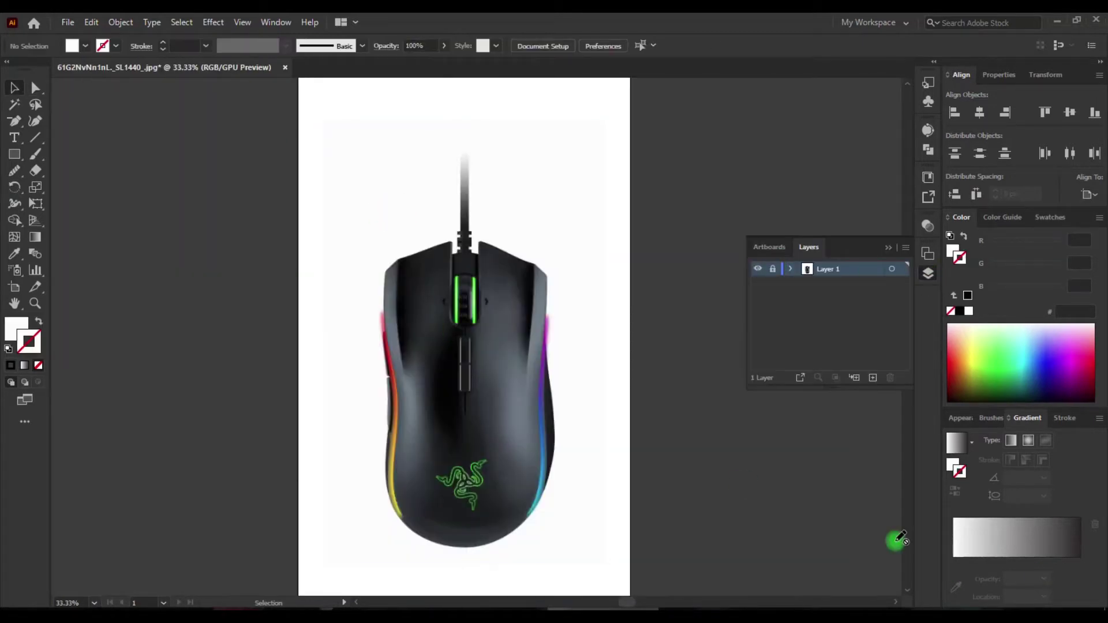
Lock the photo layer and draw a rectangle covering the mouse on a new layer, with fill and stroke swapped.
{"action": "left_click", "coordinate": [783, 300]}
{"action": "left_click", "coordinate": [14, 155]}
{"action": "left_click_drag", "start_coordinate": [385, 242], "coordinate": [547, 548]}
{"action": "left_click", "coordinate": [39, 321]}
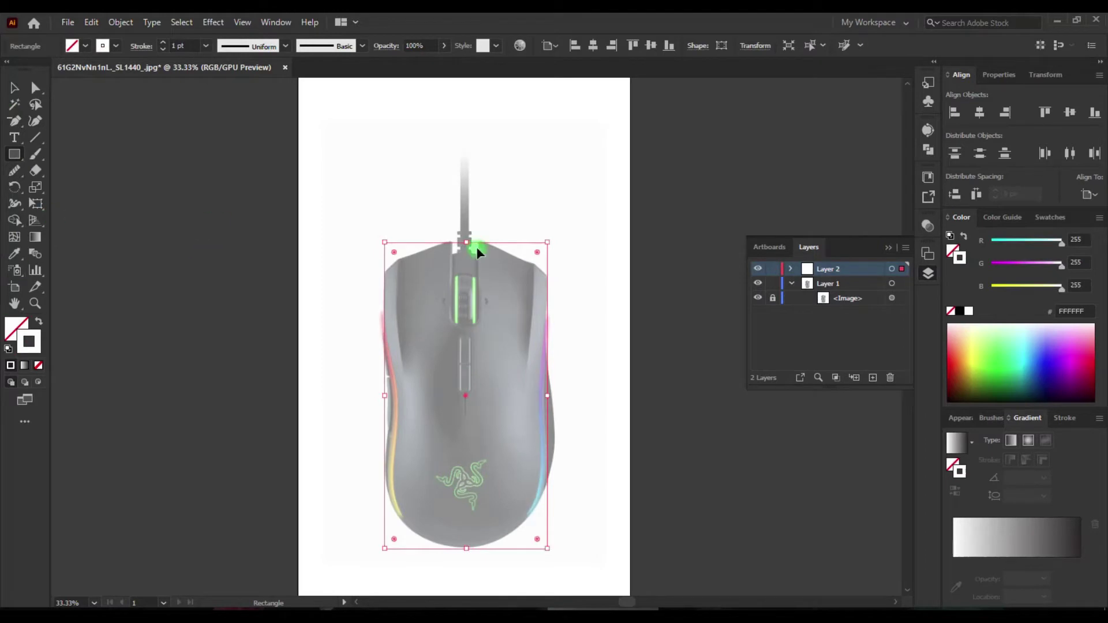
Turn the rectangle into a gradient mesh and pull its bottom-left corner onto the mouse curve.
{"action": "key", "text": "ctrl+plus"}
{"action": "scroll", "coordinate": [426, 378], "scroll_direction": "down", "scroll_amount": 3}
{"action": "scroll", "coordinate": [339, 450], "scroll_direction": "down", "scroll_amount": 3}
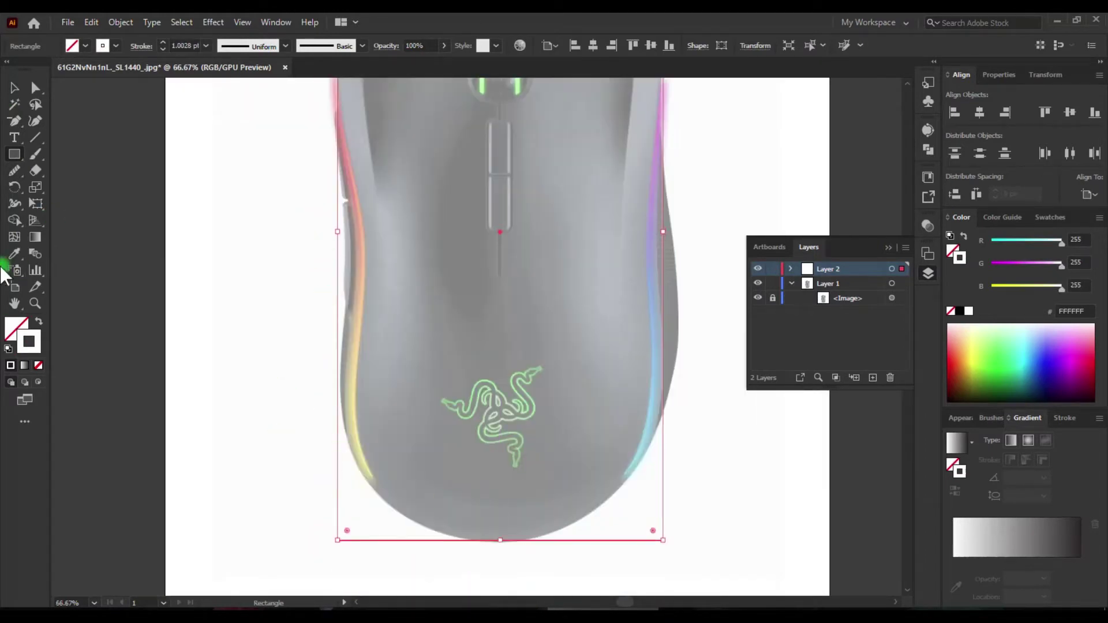
{"action": "key", "text": "u"}
{"action": "left_click", "coordinate": [500, 232]}
{"action": "left_click_drag", "start_coordinate": [338, 540], "coordinate": [379, 493]}
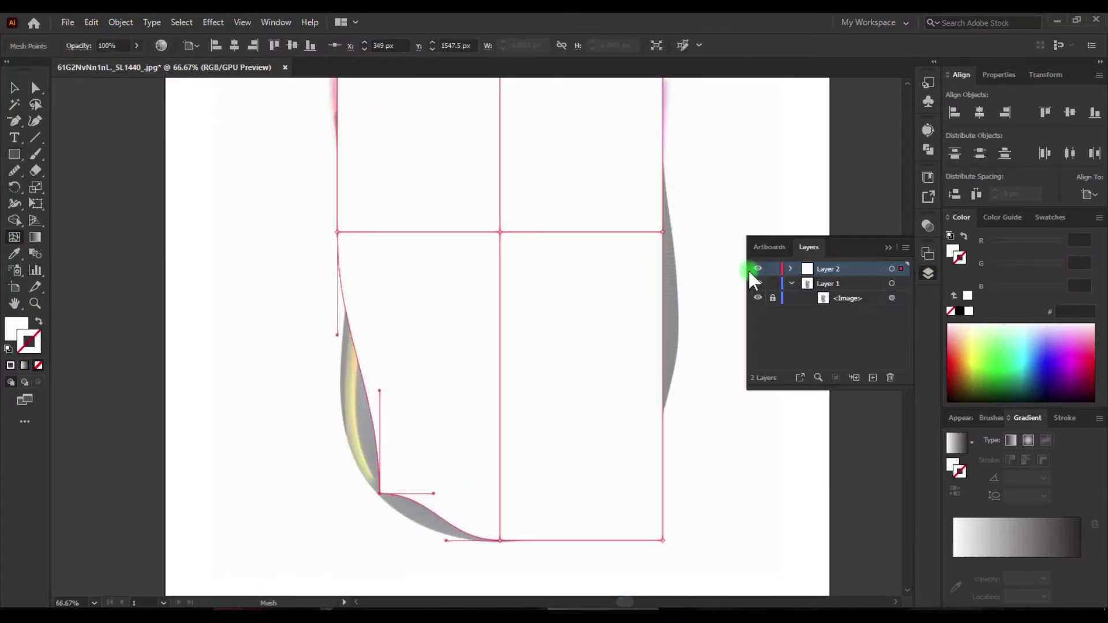
In Outline view, drag mesh points along the mouse's upper outline.
{"action": "key", "text": "ctrl+y"}
{"action": "scroll", "coordinate": [384, 514], "scroll_direction": "up", "scroll_amount": 1}
{"action": "scroll", "coordinate": [497, 331], "scroll_direction": "up", "scroll_amount": 1}
{"action": "left_click_drag", "start_coordinate": [483, 331], "coordinate": [485, 295]}
{"action": "scroll", "coordinate": [485, 312], "scroll_direction": "up", "scroll_amount": 3}
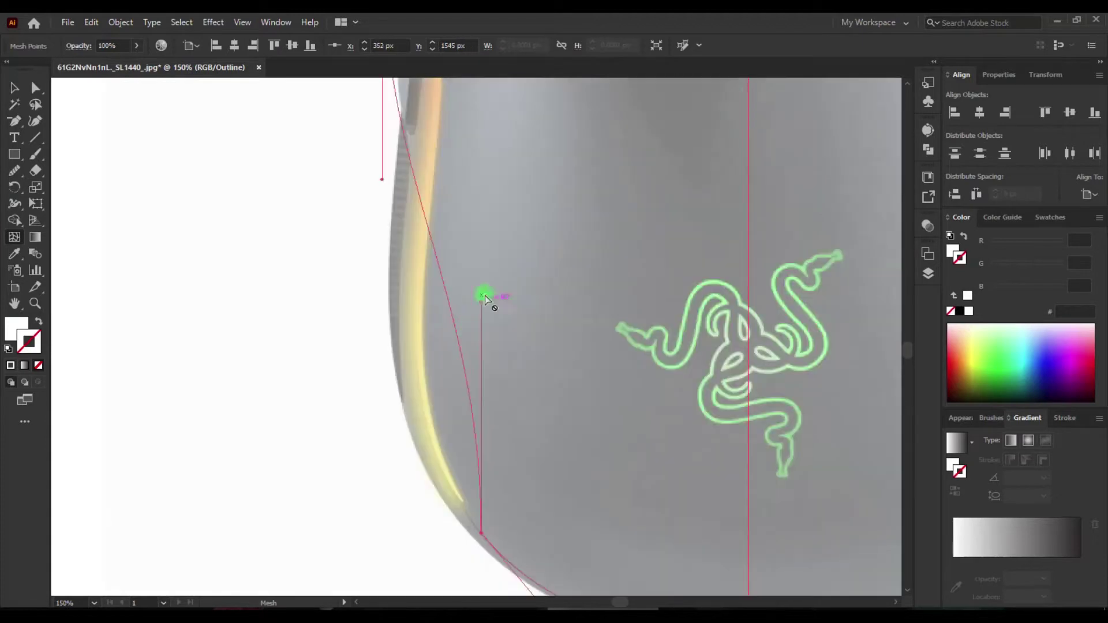
{"action": "scroll", "coordinate": [388, 360], "scroll_direction": "up", "scroll_amount": 5}
{"action": "scroll", "coordinate": [449, 294], "scroll_direction": "up", "scroll_amount": 5}
{"action": "left_click_drag", "start_coordinate": [388, 87], "coordinate": [392, 241]}
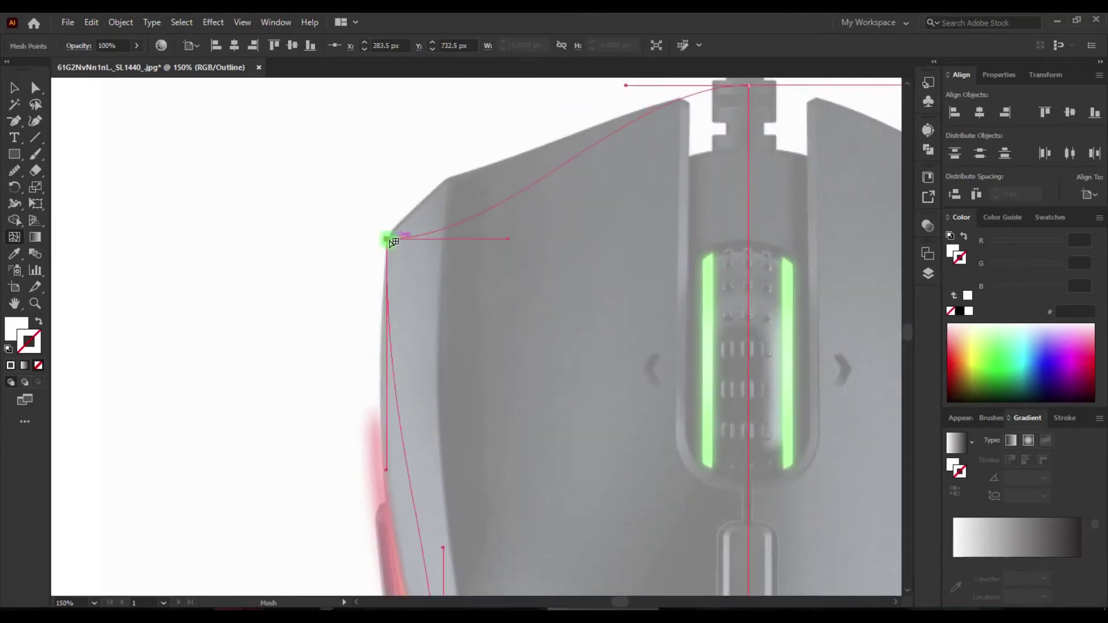
Pull the mesh's top and right-side corner points onto the mouse outline.
{"action": "left_click_drag", "start_coordinate": [343, 414], "coordinate": [381, 242]}
{"action": "scroll", "coordinate": [403, 264], "scroll_direction": "down", "scroll_amount": 5}
{"action": "scroll", "coordinate": [402, 428], "scroll_direction": "up", "scroll_amount": 3}
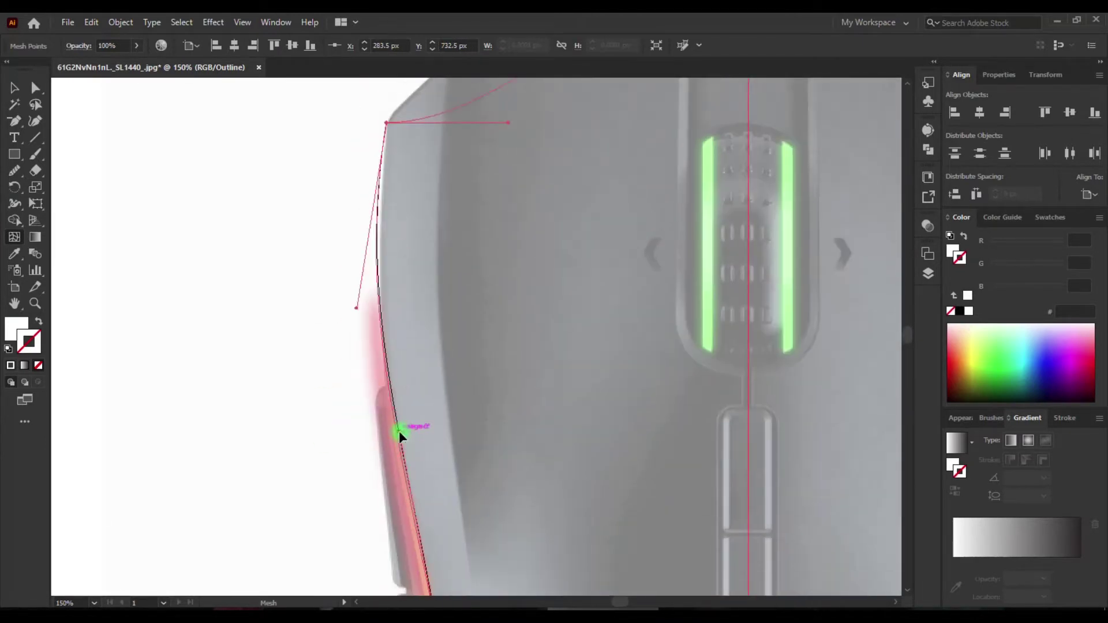
{"action": "scroll", "coordinate": [381, 243], "scroll_direction": "up", "scroll_amount": 1}
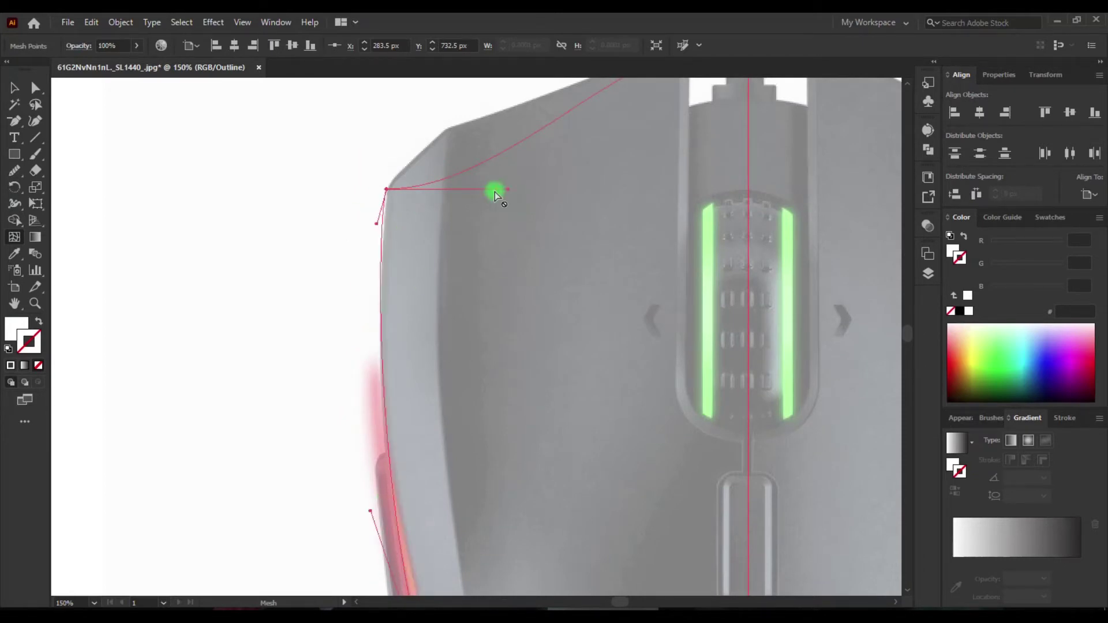
{"action": "scroll", "coordinate": [502, 289], "scroll_direction": "up", "scroll_amount": 5}
{"action": "scroll", "coordinate": [744, 322], "scroll_direction": "down", "scroll_amount": 1}
{"action": "scroll", "coordinate": [745, 321], "scroll_direction": "right", "scroll_amount": 6}
{"action": "left_click_drag", "start_coordinate": [732, 280], "coordinate": [733, 456]}
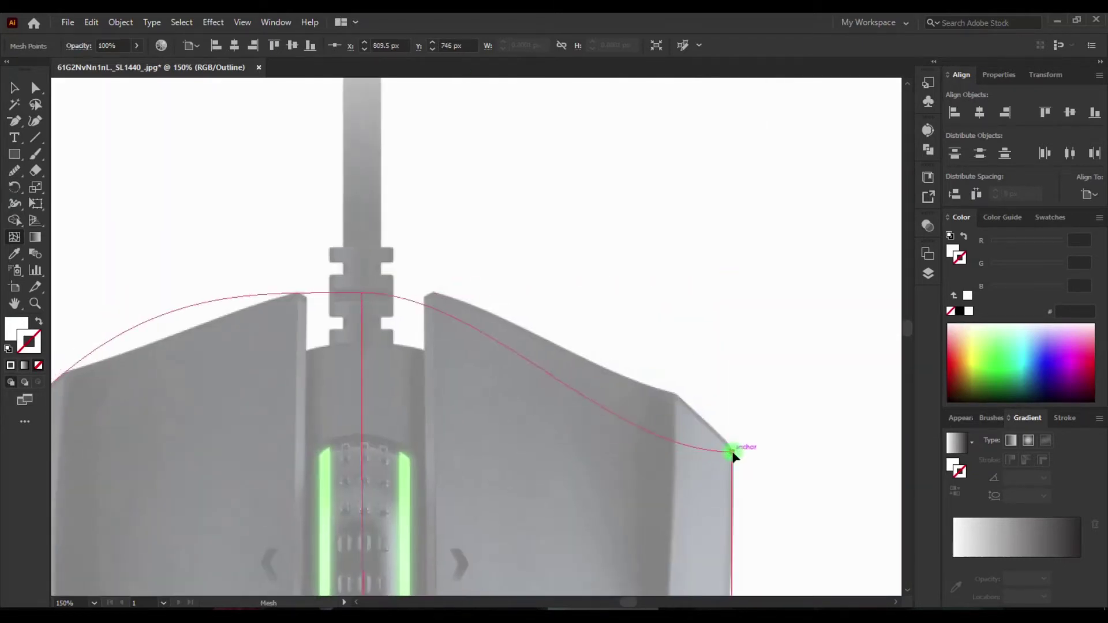
{"action": "scroll", "coordinate": [742, 564], "scroll_direction": "down", "scroll_amount": 3}
{"action": "scroll", "coordinate": [727, 520], "scroll_direction": "down", "scroll_amount": 5}
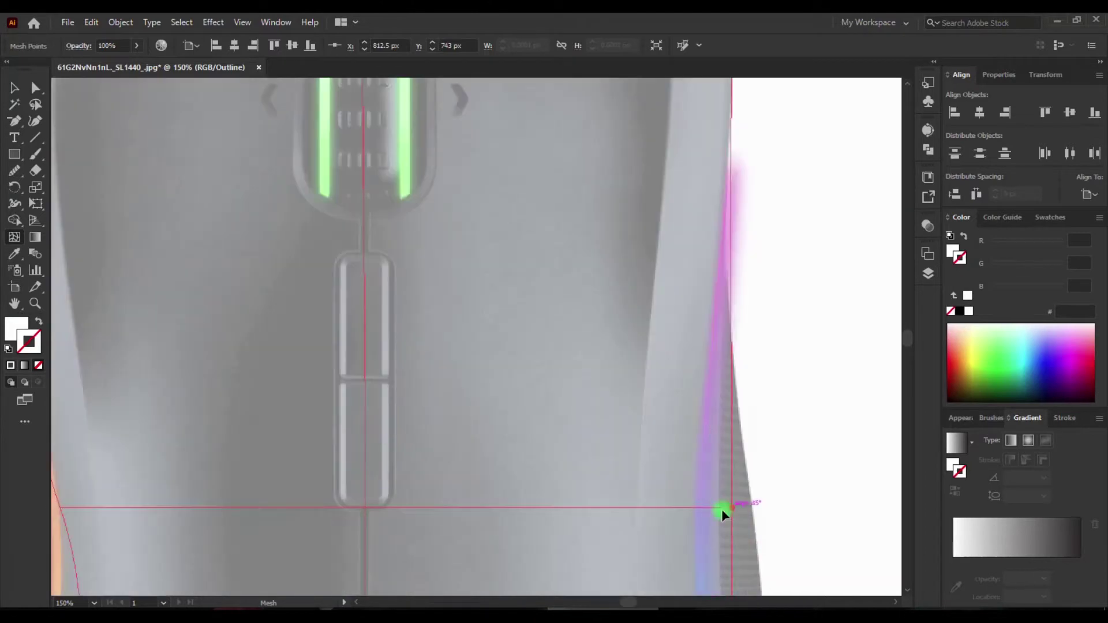
{"action": "scroll", "coordinate": [736, 254], "scroll_direction": "up", "scroll_amount": 4}
{"action": "scroll", "coordinate": [722, 289], "scroll_direction": "down", "scroll_amount": 4}
{"action": "scroll", "coordinate": [702, 392], "scroll_direction": "down", "scroll_amount": 5}
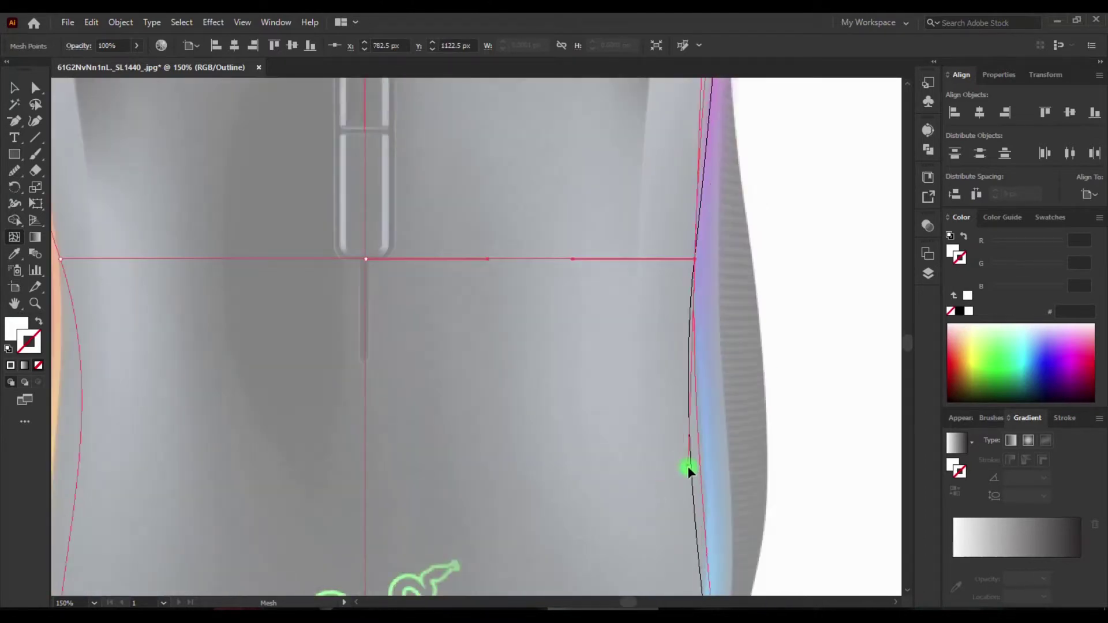
{"action": "scroll", "coordinate": [664, 329], "scroll_direction": "down", "scroll_amount": 6}
{"action": "scroll", "coordinate": [637, 370], "scroll_direction": "down", "scroll_amount": 2}
Curve the mesh's lower-right corner inward to follow the rounded bottom.
{"action": "left_click_drag", "start_coordinate": [732, 504], "coordinate": [616, 398]}
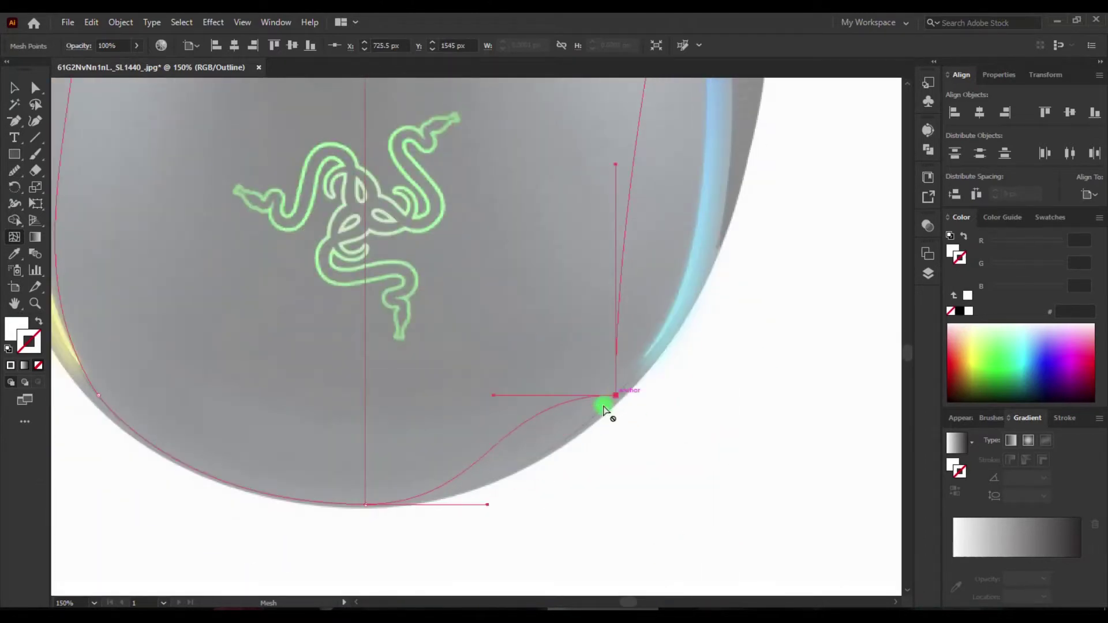
{"action": "scroll", "coordinate": [601, 309], "scroll_direction": "up", "scroll_amount": 3}
{"action": "scroll", "coordinate": [519, 375], "scroll_direction": "up", "scroll_amount": 3}
{"action": "scroll", "coordinate": [404, 324], "scroll_direction": "left", "scroll_amount": 2}
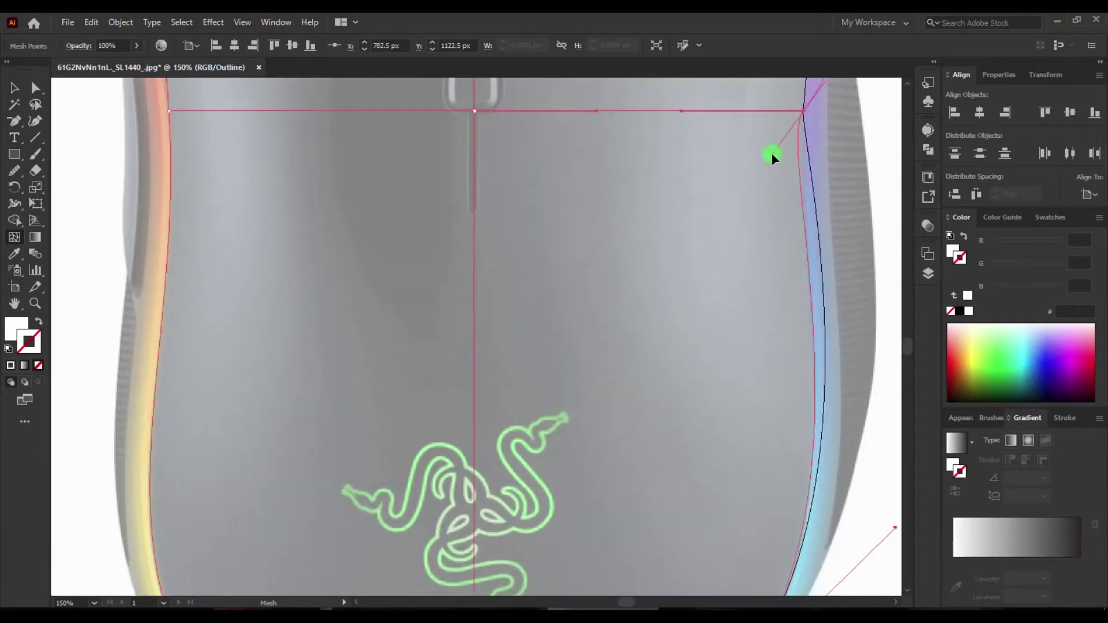
{"action": "scroll", "coordinate": [890, 388], "scroll_direction": "down", "scroll_amount": 2}
{"action": "scroll", "coordinate": [473, 334], "scroll_direction": "up", "scroll_amount": 2}
Add a horizontal mesh line, nudge the right edge point onto the outline, and deselect.
{"action": "left_click", "coordinate": [475, 334]}
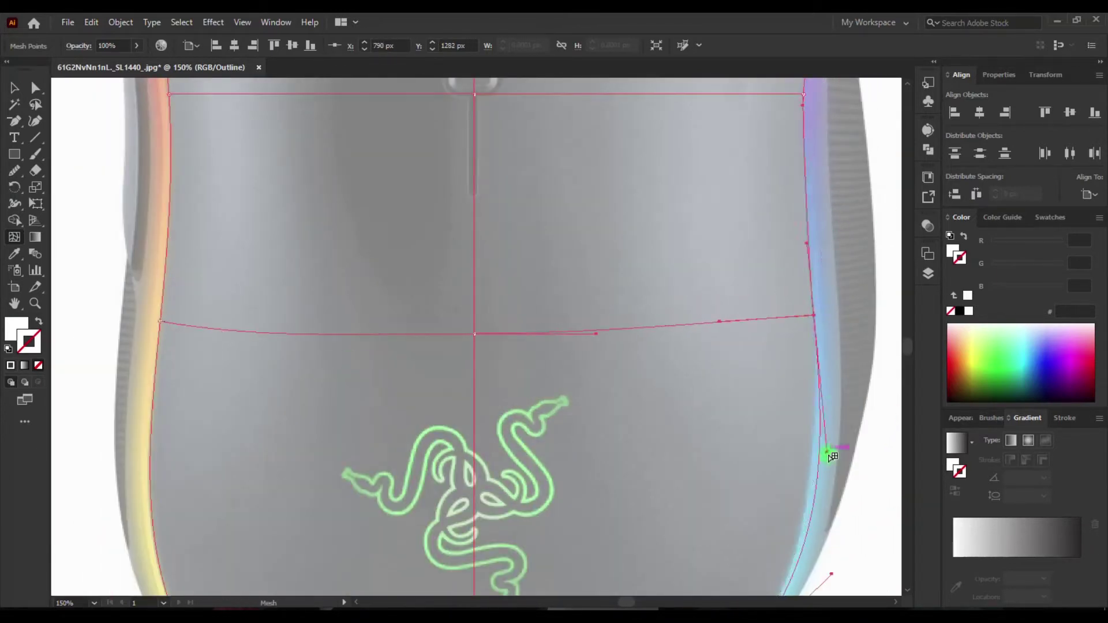
{"action": "left_click_drag", "start_coordinate": [833, 460], "coordinate": [815, 457]}
{"action": "scroll", "coordinate": [817, 374], "scroll_direction": "down", "scroll_amount": 2}
{"action": "scroll", "coordinate": [806, 323], "scroll_direction": "up", "scroll_amount": 2}
{"action": "scroll", "coordinate": [380, 399], "scroll_direction": "down", "scroll_amount": 3}
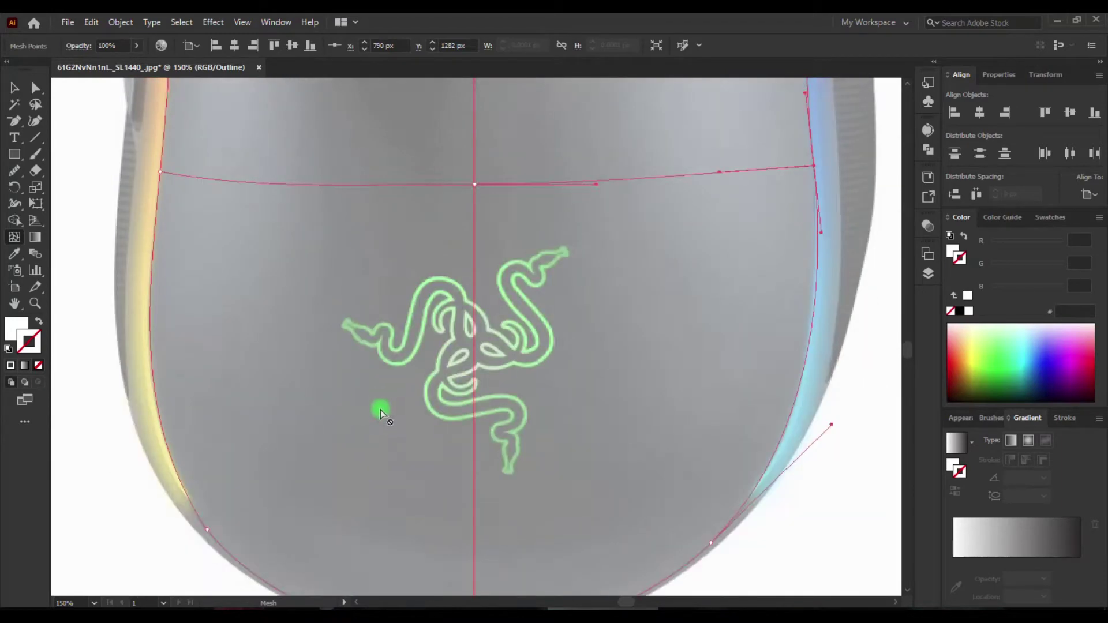
{"action": "scroll", "coordinate": [416, 347], "scroll_direction": "up", "scroll_amount": 15}
{"action": "key", "text": "v"}
{"action": "left_click", "coordinate": [402, 293]}
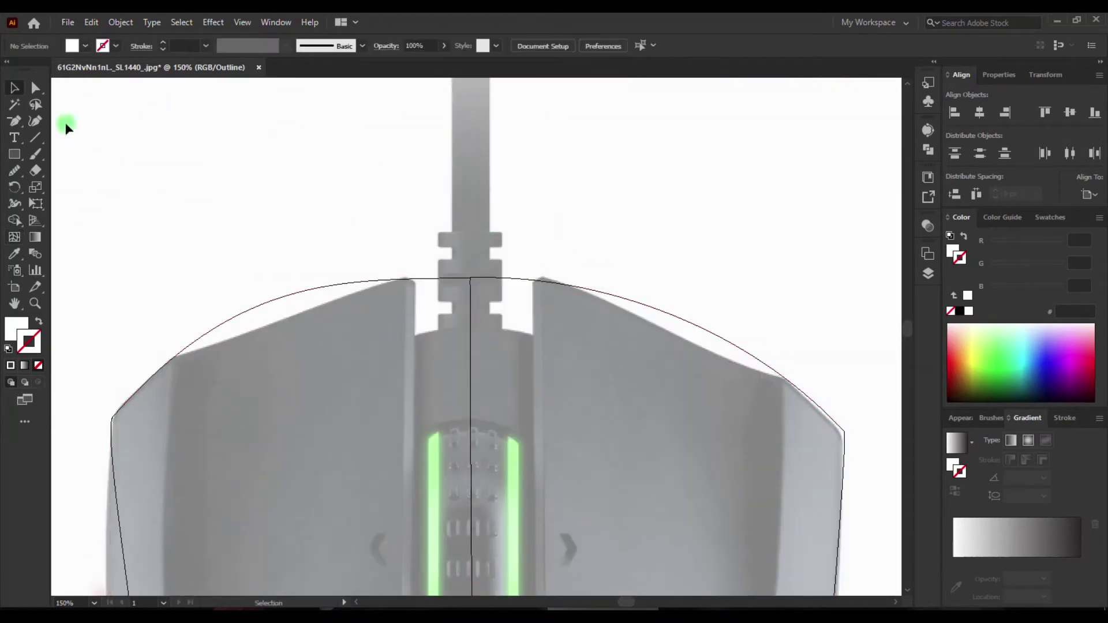
Reselect the mesh and return to the Mesh tool for point editing.
{"action": "left_click", "coordinate": [468, 271]}
{"action": "scroll", "coordinate": [785, 376], "scroll_direction": "down", "scroll_amount": 10}
{"action": "scroll", "coordinate": [741, 429], "scroll_direction": "right", "scroll_amount": 3}
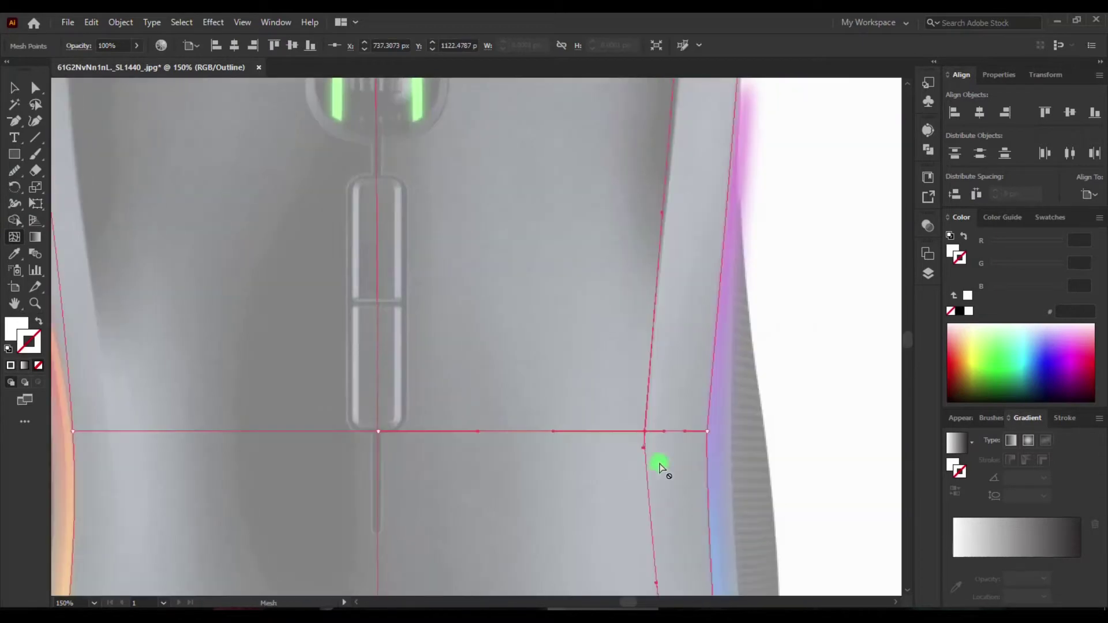
{"action": "scroll", "coordinate": [620, 463], "scroll_direction": "right", "scroll_amount": 4}
{"action": "scroll", "coordinate": [620, 463], "scroll_direction": "down", "scroll_amount": 2}
{"action": "scroll", "coordinate": [651, 323], "scroll_direction": "down", "scroll_amount": 3}
{"action": "scroll", "coordinate": [547, 428], "scroll_direction": "up", "scroll_amount": 5}
{"action": "key", "text": "u"}
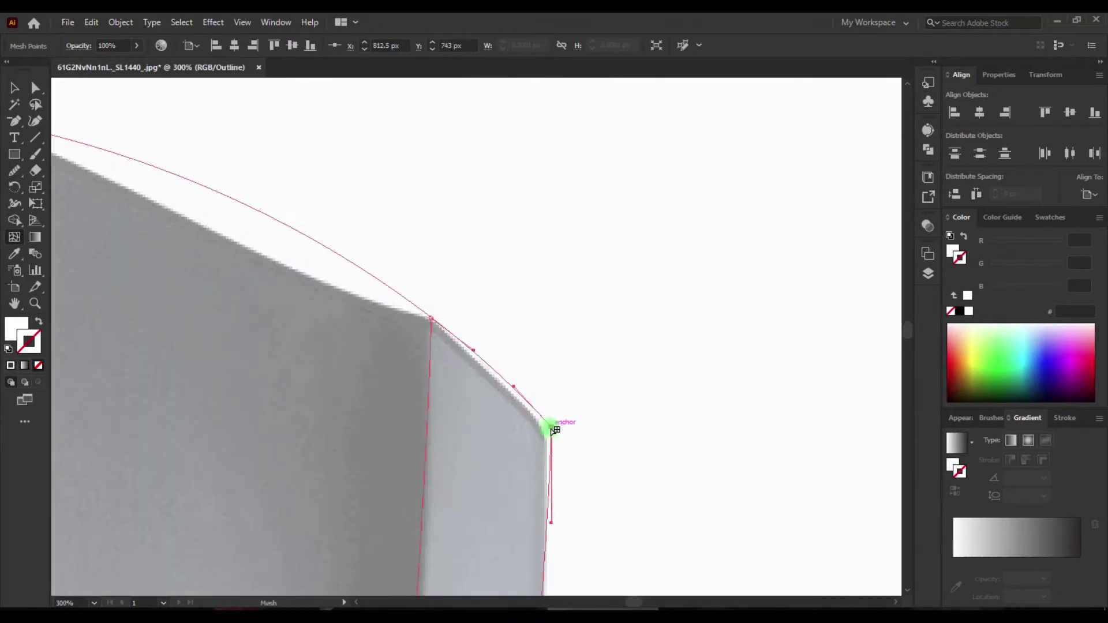
{"action": "scroll", "coordinate": [554, 450], "scroll_direction": "down", "scroll_amount": 3}
{"action": "scroll", "coordinate": [562, 478], "scroll_direction": "up", "scroll_amount": 3}
{"action": "scroll", "coordinate": [517, 448], "scroll_direction": "down", "scroll_amount": 3}
Pull the top-right corner onto the outline and smooth the top edge across the cable notch.
{"action": "left_click", "coordinate": [421, 242]}
{"action": "left_click_drag", "start_coordinate": [421, 242], "coordinate": [229, 125]}
{"action": "scroll", "coordinate": [354, 222], "scroll_direction": "left", "scroll_amount": 5}
{"action": "left_click", "coordinate": [354, 223]}
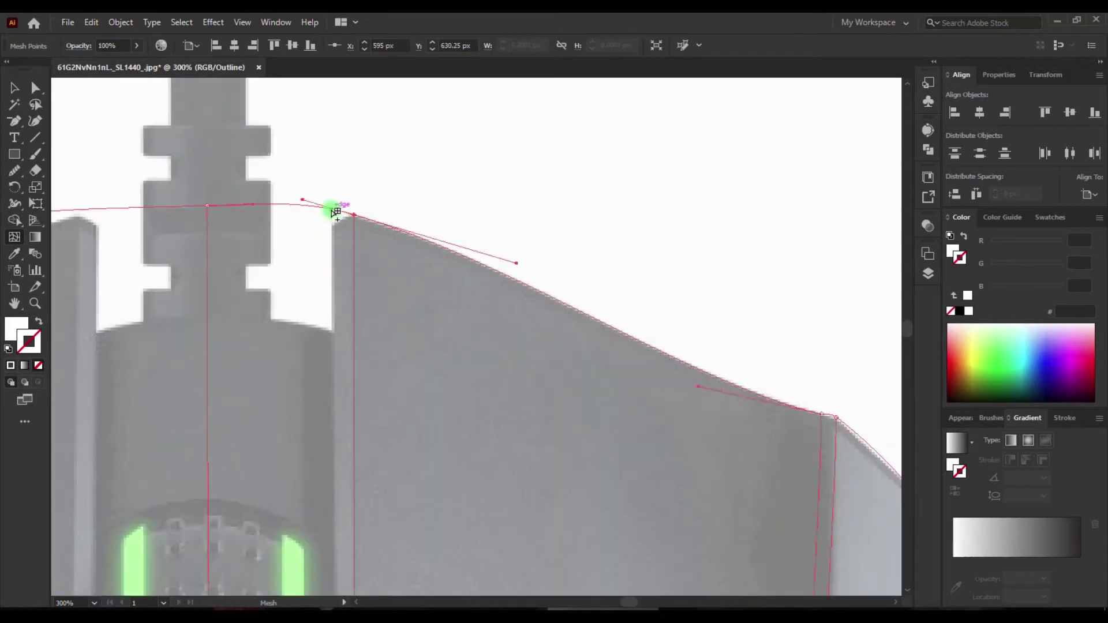
{"action": "scroll", "coordinate": [378, 225], "scroll_direction": "left", "scroll_amount": 5}
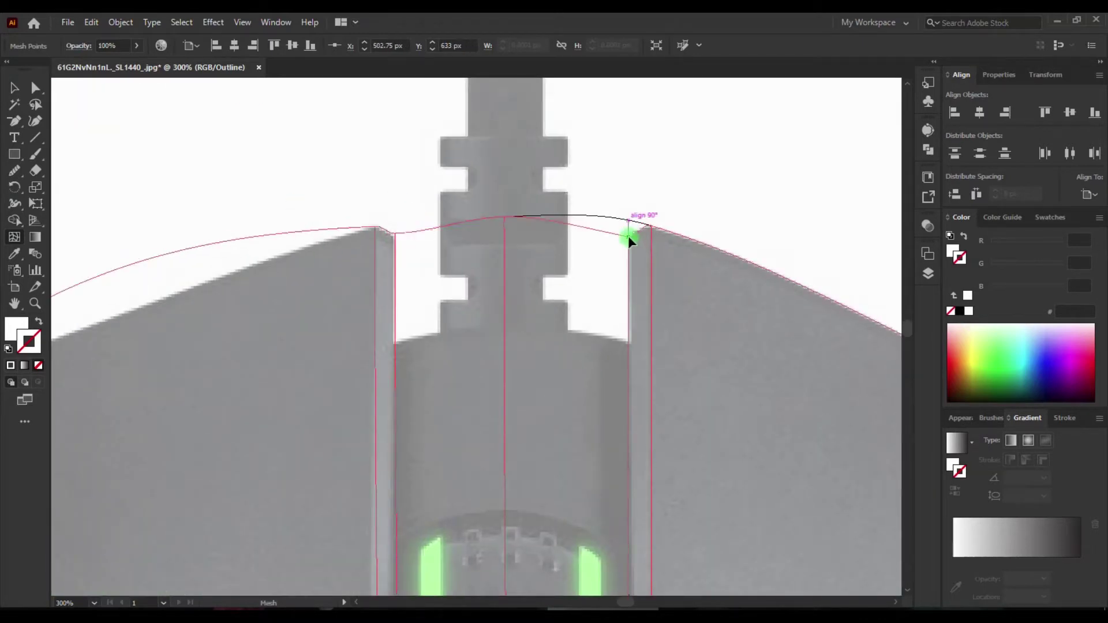
{"action": "left_click_drag", "start_coordinate": [630, 239], "coordinate": [630, 238]}
{"action": "scroll", "coordinate": [402, 274], "scroll_direction": "left", "scroll_amount": 5}
{"action": "scroll", "coordinate": [403, 274], "scroll_direction": "down", "scroll_amount": 3}
{"action": "scroll", "coordinate": [284, 372], "scroll_direction": "left", "scroll_amount": 3}
{"action": "scroll", "coordinate": [409, 231], "scroll_direction": "down", "scroll_amount": 1}
Move a left-edge mesh point along the mouse's side onto the outline.
{"action": "left_click", "coordinate": [408, 231]}
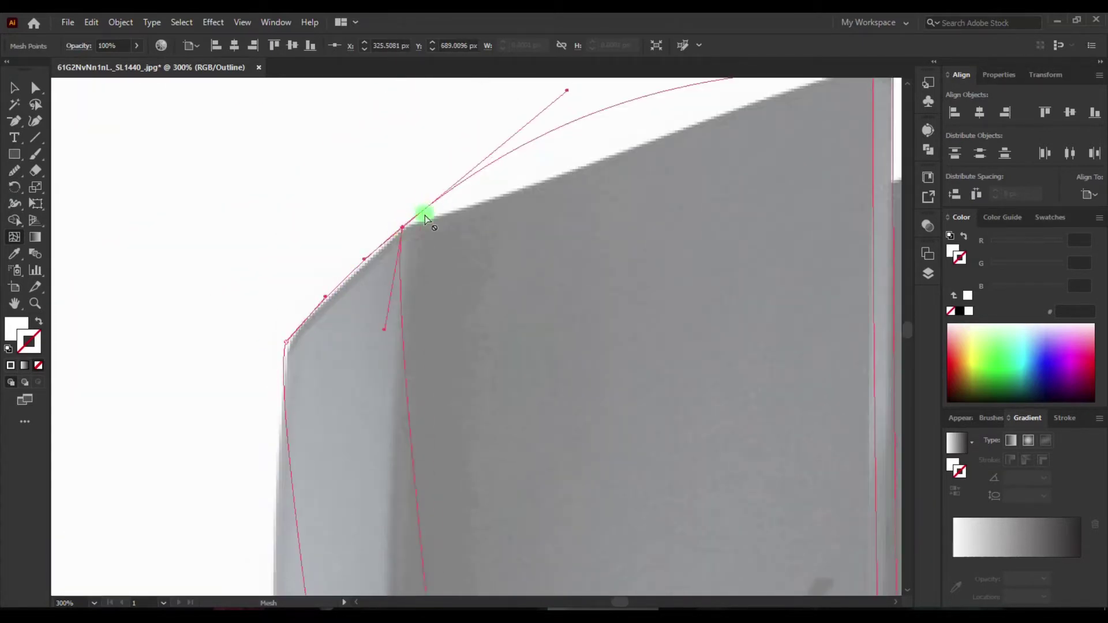
{"action": "scroll", "coordinate": [274, 413], "scroll_direction": "up", "scroll_amount": 3}
{"action": "scroll", "coordinate": [253, 257], "scroll_direction": "down", "scroll_amount": 3}
{"action": "scroll", "coordinate": [254, 426], "scroll_direction": "down", "scroll_amount": 2}
{"action": "mouse_move", "coordinate": [254, 426]}
{"action": "left_mouse_down"}
{"action": "mouse_move", "coordinate": [418, 428]}
{"action": "mouse_move", "coordinate": [306, 304]}
{"action": "left_mouse_up"}
{"action": "left_click_drag", "start_coordinate": [270, 424], "coordinate": [275, 386]}
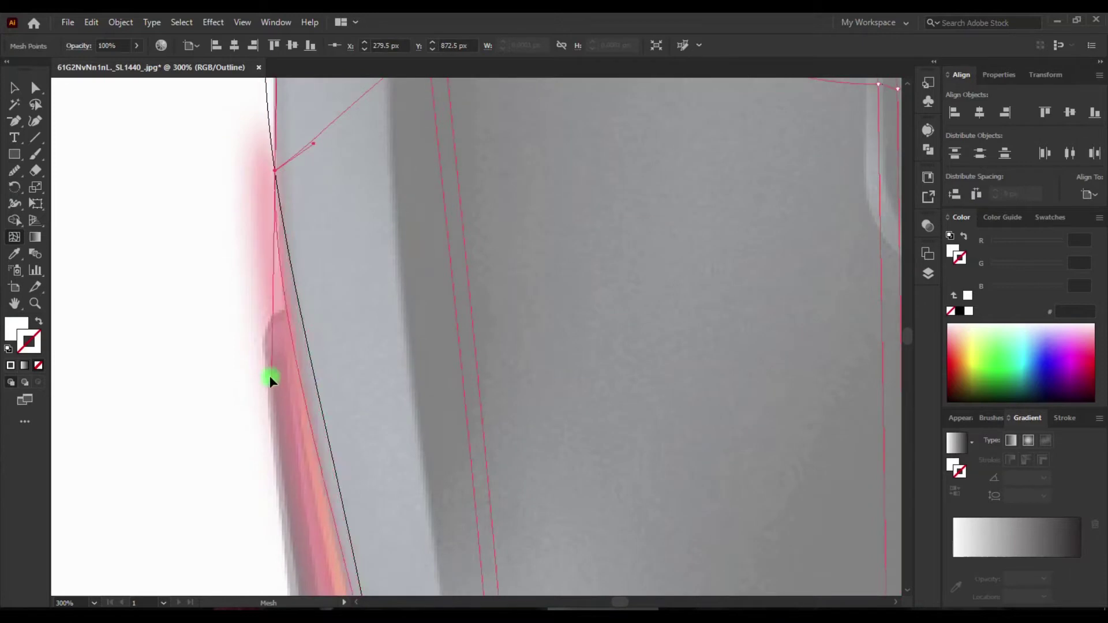
{"action": "scroll", "coordinate": [300, 431], "scroll_direction": "down", "scroll_amount": 10}
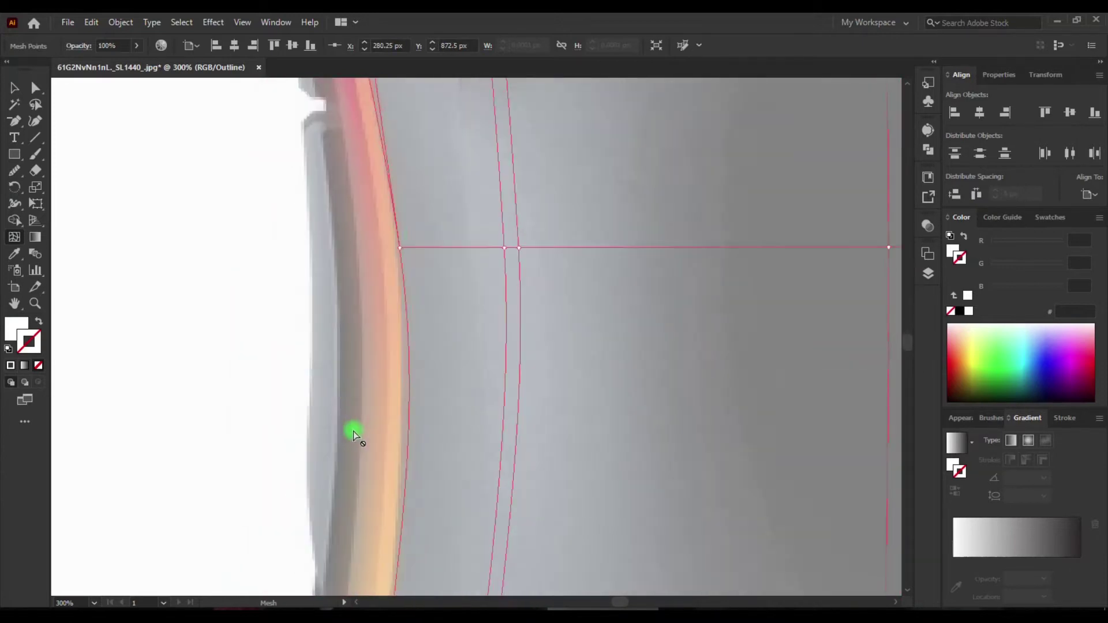
Adjust another left-edge point and the lower-left mesh point along the outline.
{"action": "left_click", "coordinate": [389, 516]}
{"action": "scroll", "coordinate": [351, 283], "scroll_direction": "up", "scroll_amount": 5}
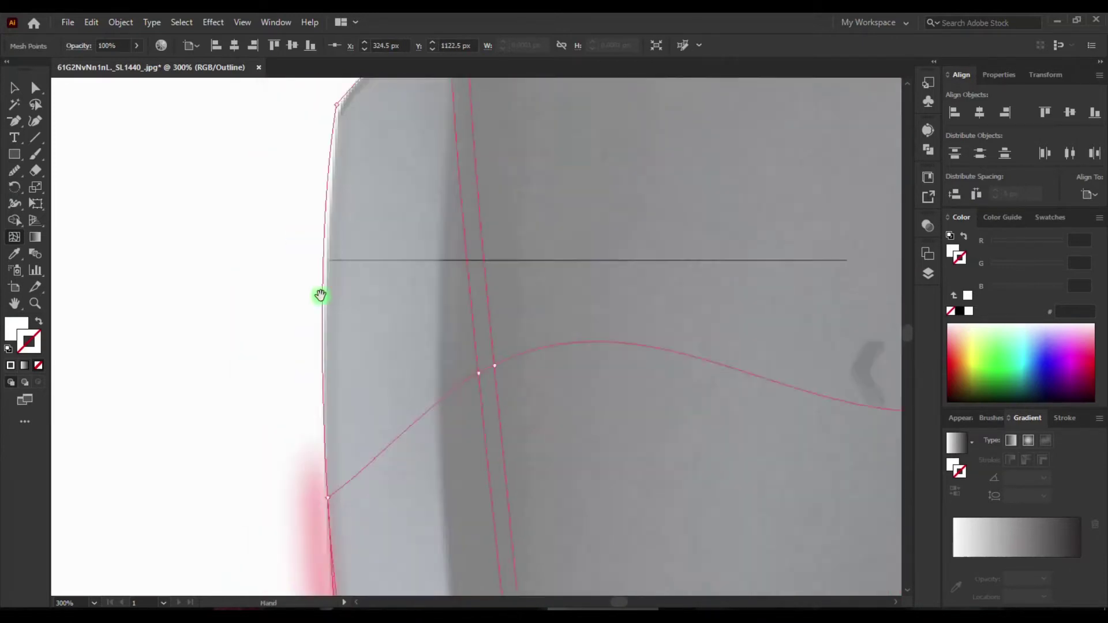
{"action": "scroll", "coordinate": [319, 296], "scroll_direction": "up", "scroll_amount": 2}
{"action": "left_click_drag", "start_coordinate": [426, 282], "coordinate": [438, 462]}
{"action": "scroll", "coordinate": [439, 462], "scroll_direction": "down", "scroll_amount": 4}
{"action": "left_click", "coordinate": [546, 480]}
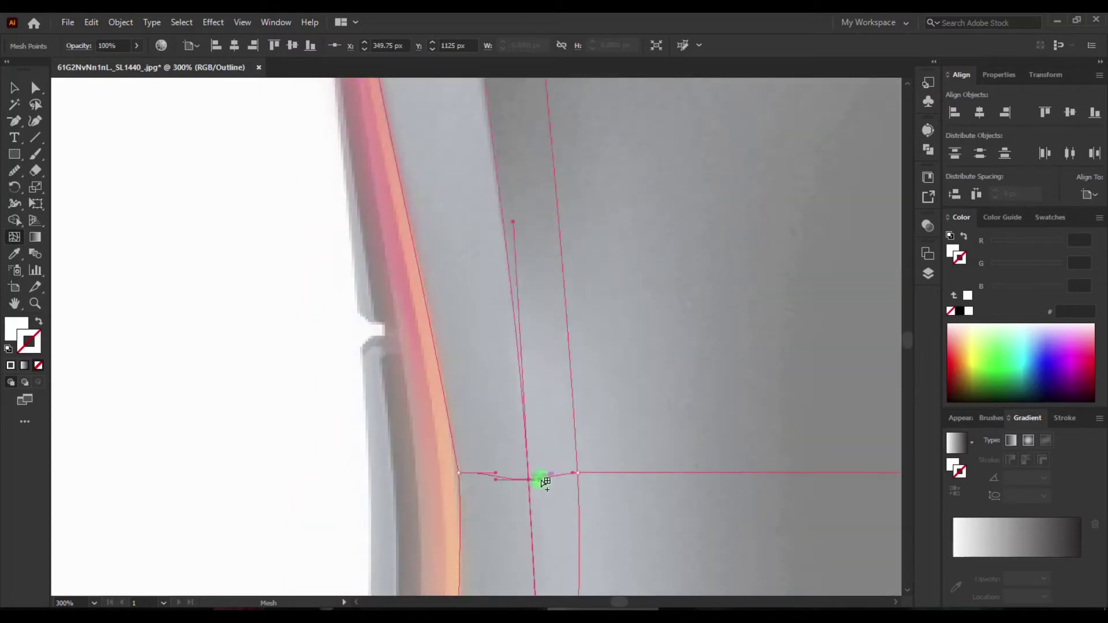
{"action": "scroll", "coordinate": [507, 260], "scroll_direction": "up", "scroll_amount": 5}
{"action": "scroll", "coordinate": [483, 247], "scroll_direction": "up", "scroll_amount": 3}
Straighten the mesh's top-edge curve using the upper-left corner and top-edge handle.
{"action": "left_click", "coordinate": [386, 365]}
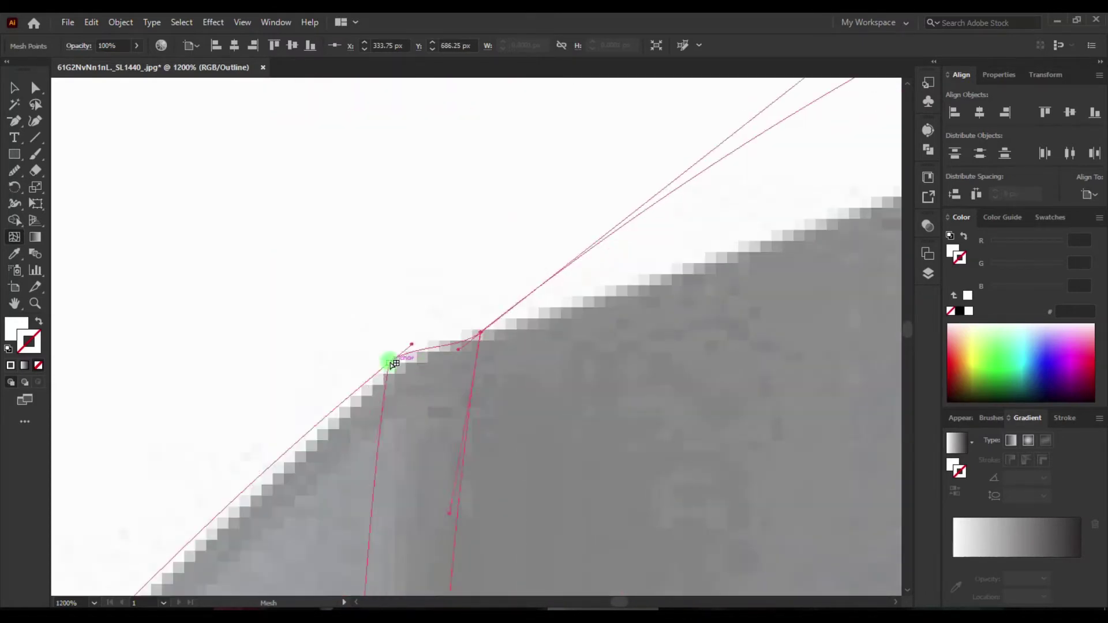
{"action": "scroll", "coordinate": [389, 404], "scroll_direction": "down", "scroll_amount": 5}
{"action": "left_click", "coordinate": [600, 250]}
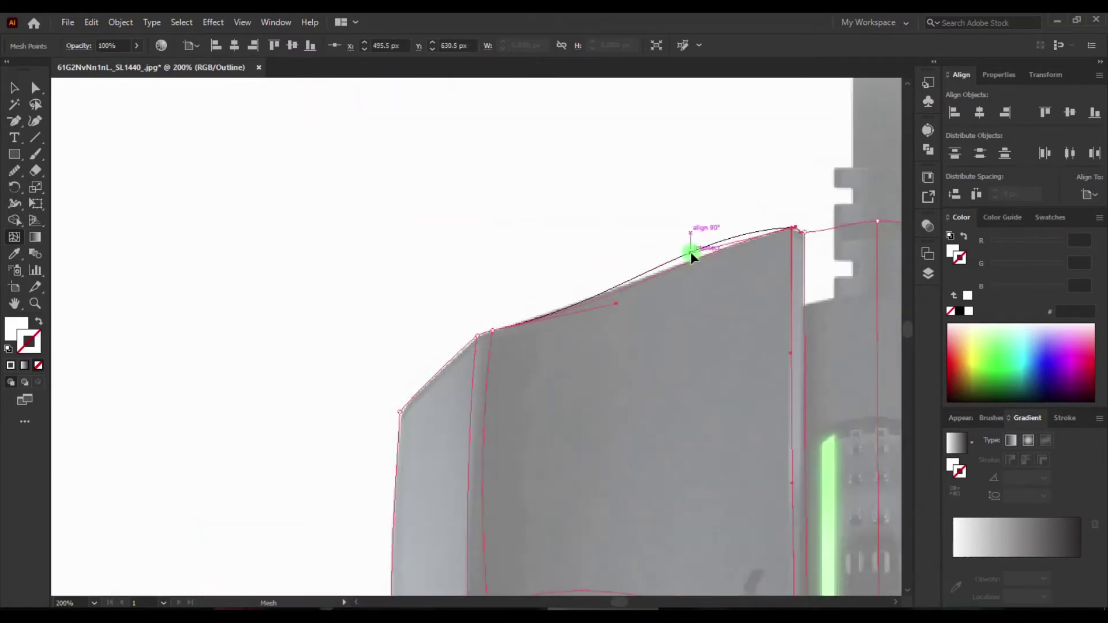
{"action": "left_click_drag", "start_coordinate": [693, 234], "coordinate": [692, 253]}
{"action": "scroll", "coordinate": [548, 477], "scroll_direction": "down", "scroll_amount": 3}
{"action": "scroll", "coordinate": [198, 463], "scroll_direction": "up", "scroll_amount": 2}
{"action": "scroll", "coordinate": [113, 529], "scroll_direction": "up", "scroll_amount": 1}
{"action": "scroll", "coordinate": [333, 270], "scroll_direction": "down", "scroll_amount": 2}
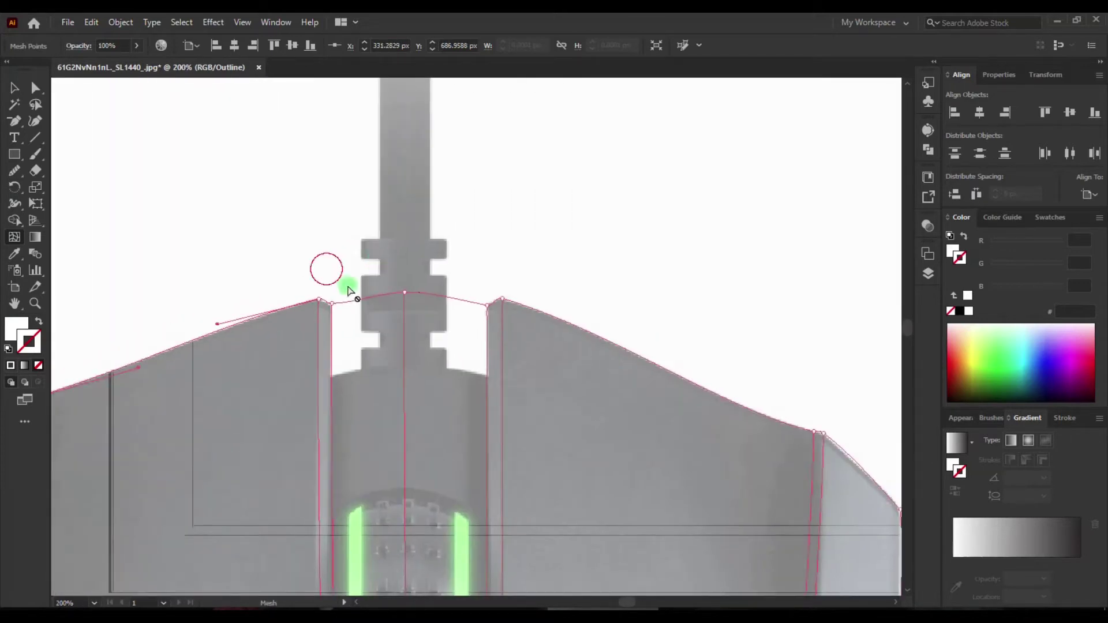
Select the mesh points around the top-centre notch and a point on the curved lower edge.
{"action": "left_click_drag", "start_coordinate": [329, 314], "coordinate": [443, 430]}
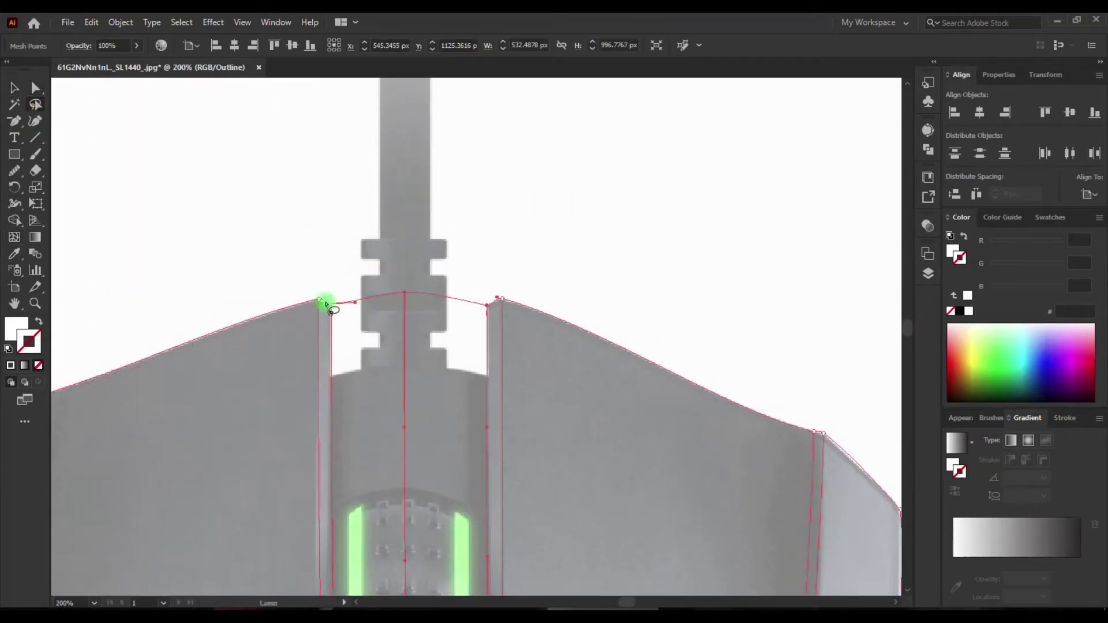
{"action": "left_click_drag", "start_coordinate": [407, 298], "coordinate": [389, 361]}
{"action": "scroll", "coordinate": [389, 361], "scroll_direction": "down", "scroll_amount": 3}
{"action": "scroll", "coordinate": [391, 388], "scroll_direction": "down", "scroll_amount": 2}
{"action": "scroll", "coordinate": [260, 483], "scroll_direction": "up", "scroll_amount": 3}
{"action": "left_click_drag", "start_coordinate": [203, 168], "coordinate": [445, 291]}
{"action": "left_click", "coordinate": [15, 237]}
{"action": "left_click", "coordinate": [459, 412]}
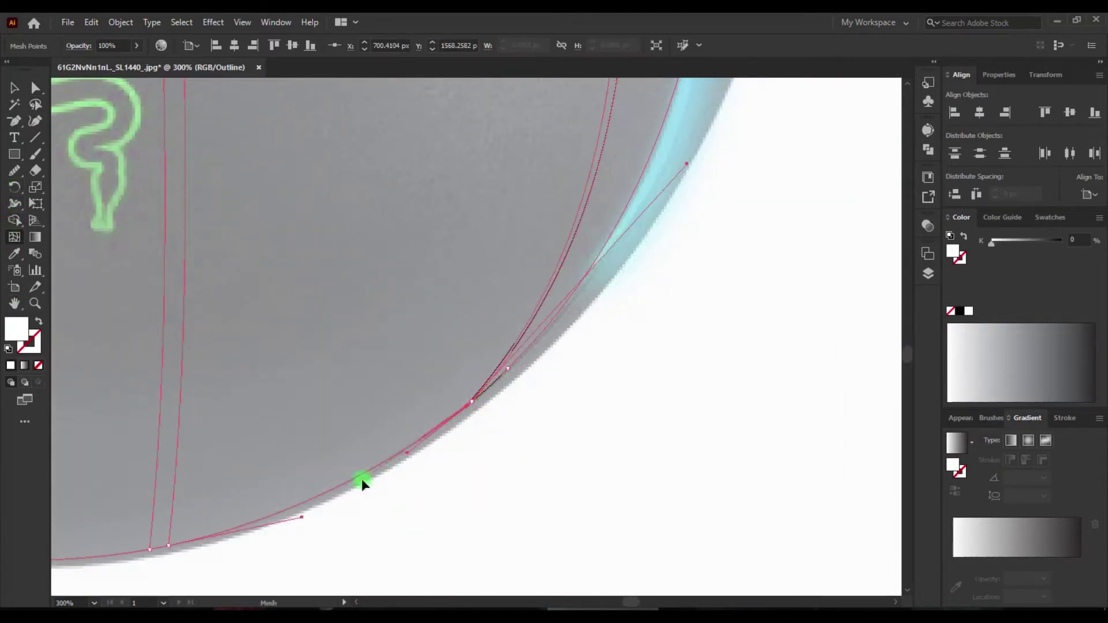
{"action": "scroll", "coordinate": [537, 433], "scroll_direction": "down", "scroll_amount": 2}
{"action": "scroll", "coordinate": [574, 240], "scroll_direction": "up", "scroll_amount": 4}
{"action": "scroll", "coordinate": [514, 334], "scroll_direction": "down", "scroll_amount": 4}
{"action": "scroll", "coordinate": [515, 334], "scroll_direction": "down", "scroll_amount": 4}
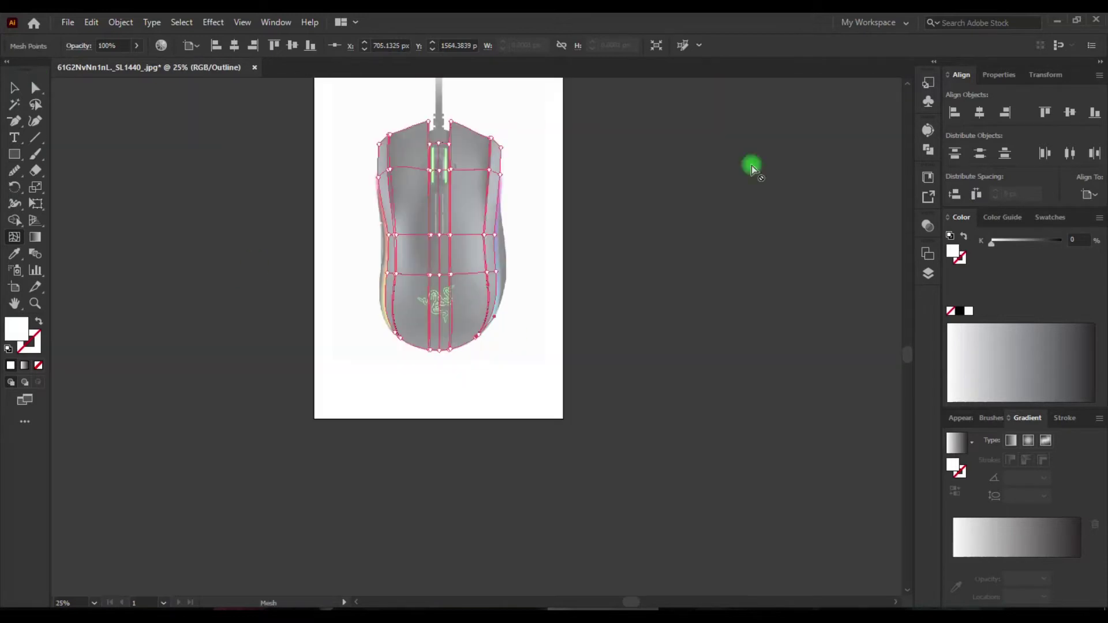
Show the original photo layer and fade the copied photo layer to 50% opacity.
{"action": "left_click", "coordinate": [928, 273]}
{"action": "left_click", "coordinate": [758, 268], "text": "ctrl"}
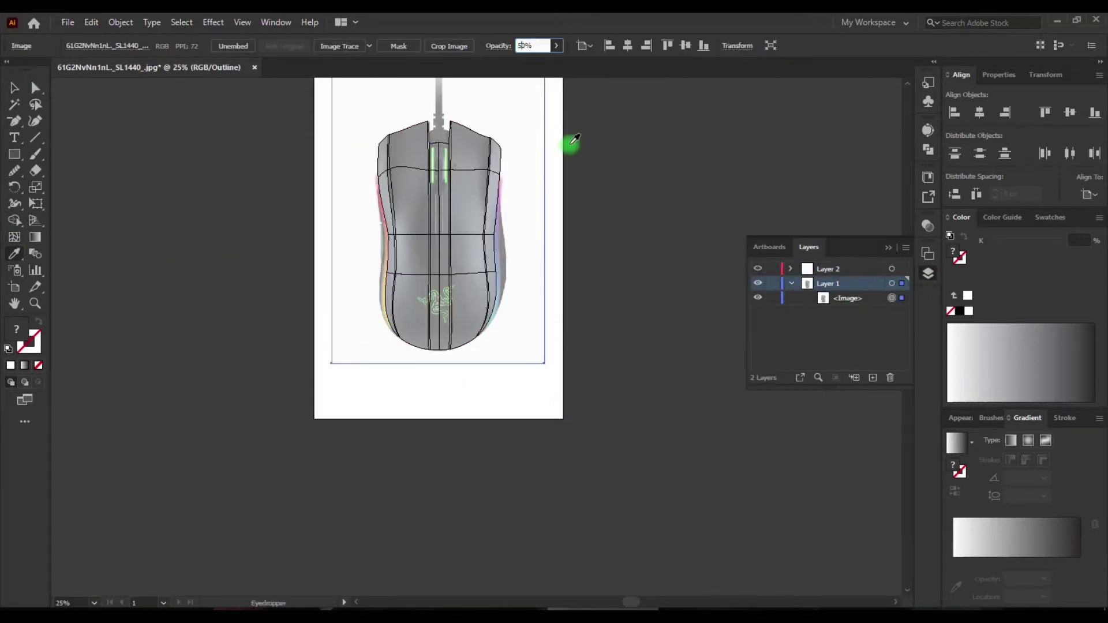
{"action": "left_click", "coordinate": [399, 135]}
{"action": "left_click", "coordinate": [758, 268], "text": "ctrl"}
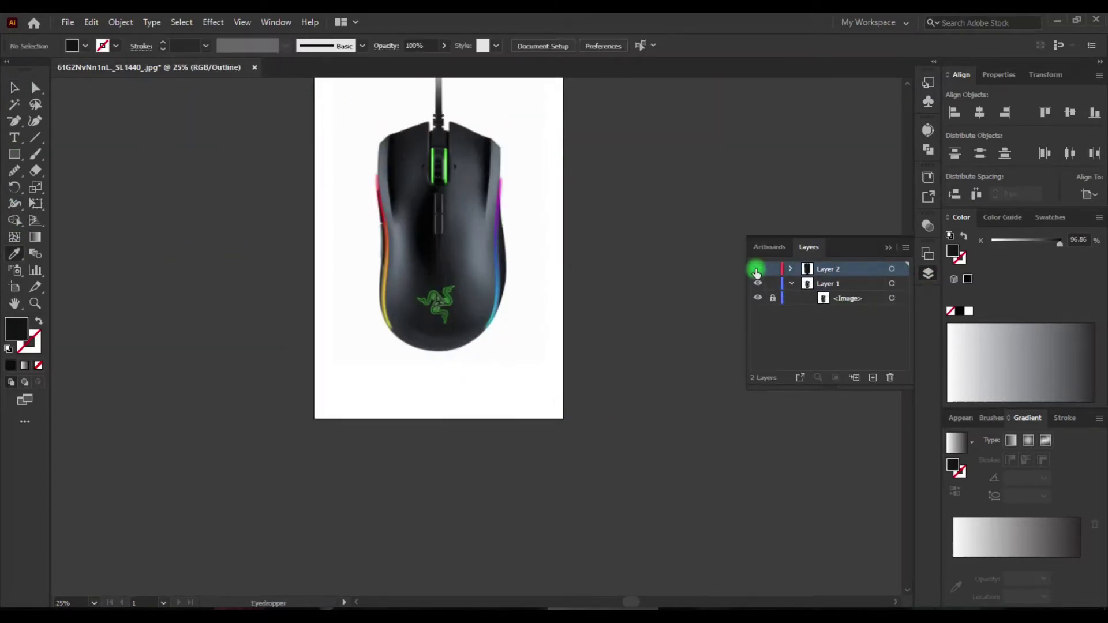
{"action": "left_click", "coordinate": [758, 269], "text": "ctrl"}
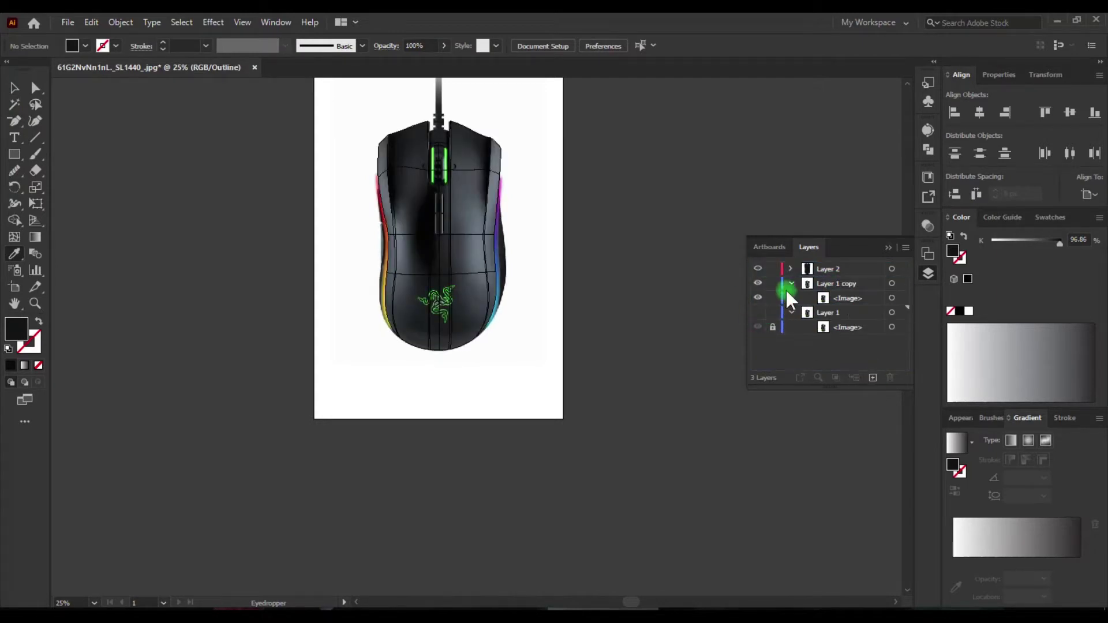
{"action": "left_click", "coordinate": [758, 297]}
{"action": "left_click", "coordinate": [758, 313]}
{"action": "left_click", "coordinate": [892, 298]}
{"action": "left_click", "coordinate": [773, 326]}
Adjust the mid-row mesh point right of the green strip, then show the original dark photo beneath.
{"action": "scroll", "coordinate": [651, 549], "scroll_direction": "up", "scroll_amount": 6}
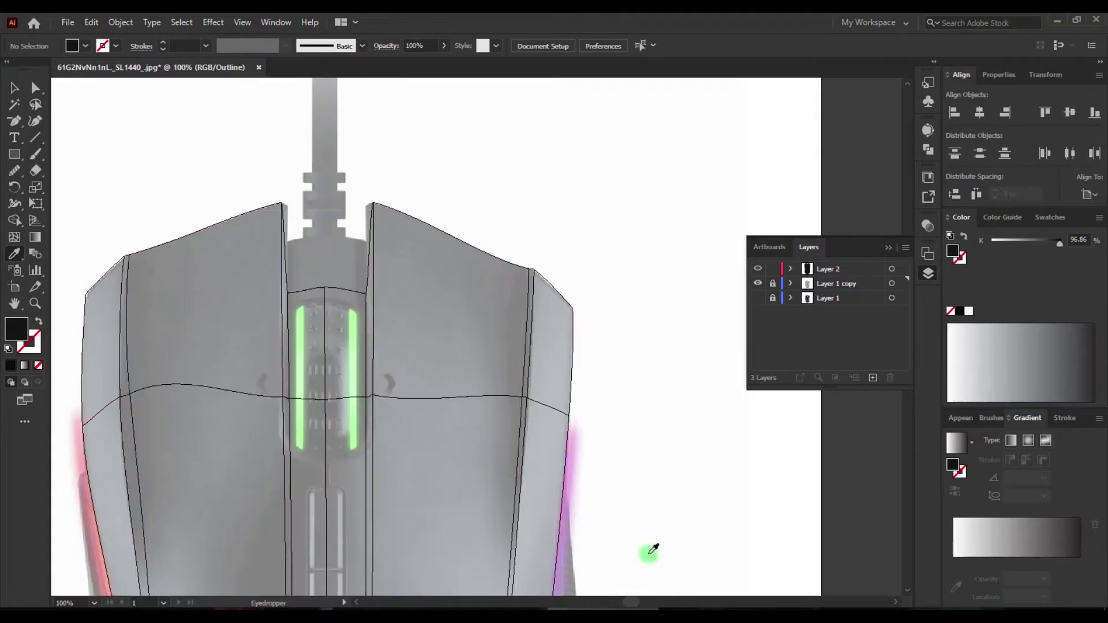
{"action": "left_click_drag", "start_coordinate": [651, 550], "coordinate": [452, 310]}
{"action": "key", "text": "u"}
{"action": "left_click", "coordinate": [421, 382]}
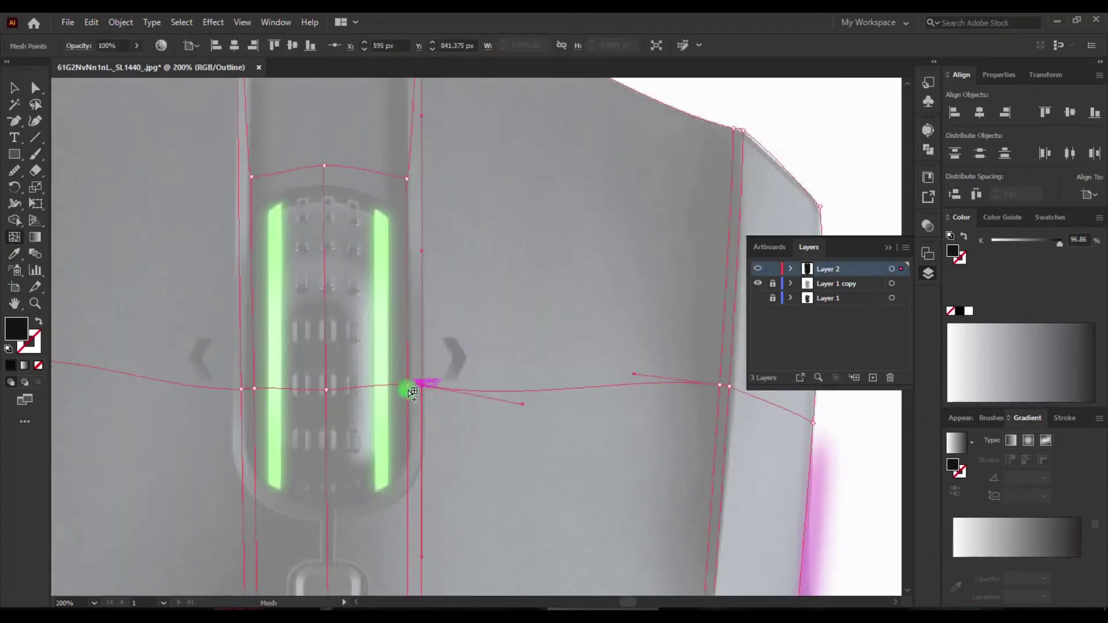
{"action": "scroll", "coordinate": [571, 416], "scroll_direction": "up", "scroll_amount": 2}
{"action": "left_click", "coordinate": [731, 437]}
{"action": "scroll", "coordinate": [721, 441], "scroll_direction": "down", "scroll_amount": 5}
{"action": "scroll", "coordinate": [415, 520], "scroll_direction": "left", "scroll_amount": 5}
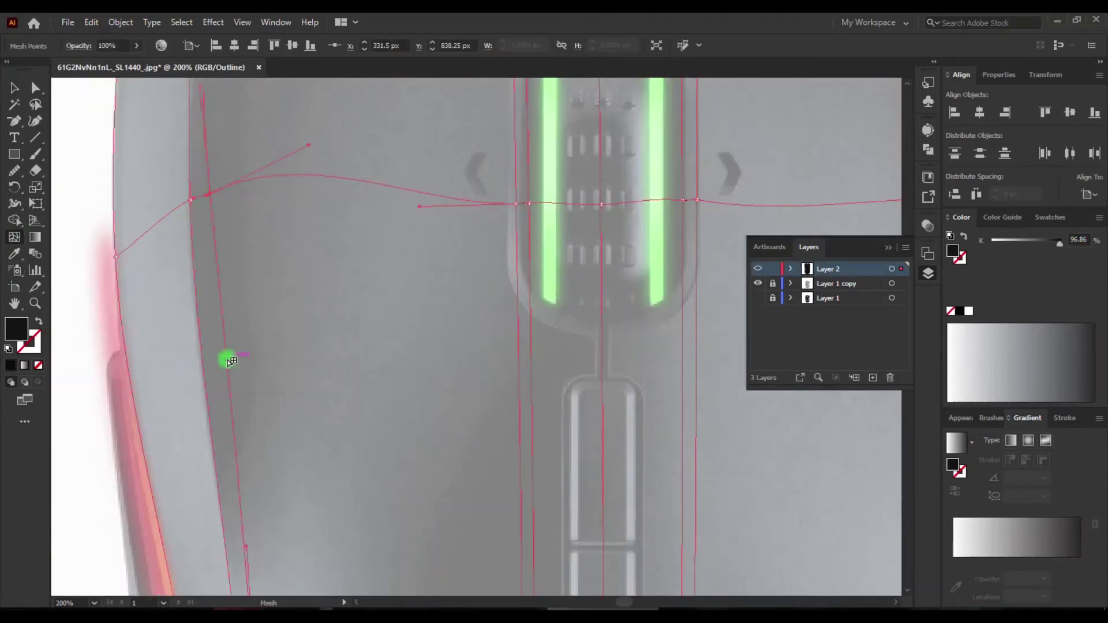
{"action": "scroll", "coordinate": [210, 426], "scroll_direction": "up", "scroll_amount": 5}
{"action": "scroll", "coordinate": [230, 390], "scroll_direction": "down", "scroll_amount": 8}
{"action": "scroll", "coordinate": [225, 230], "scroll_direction": "up", "scroll_amount": 5}
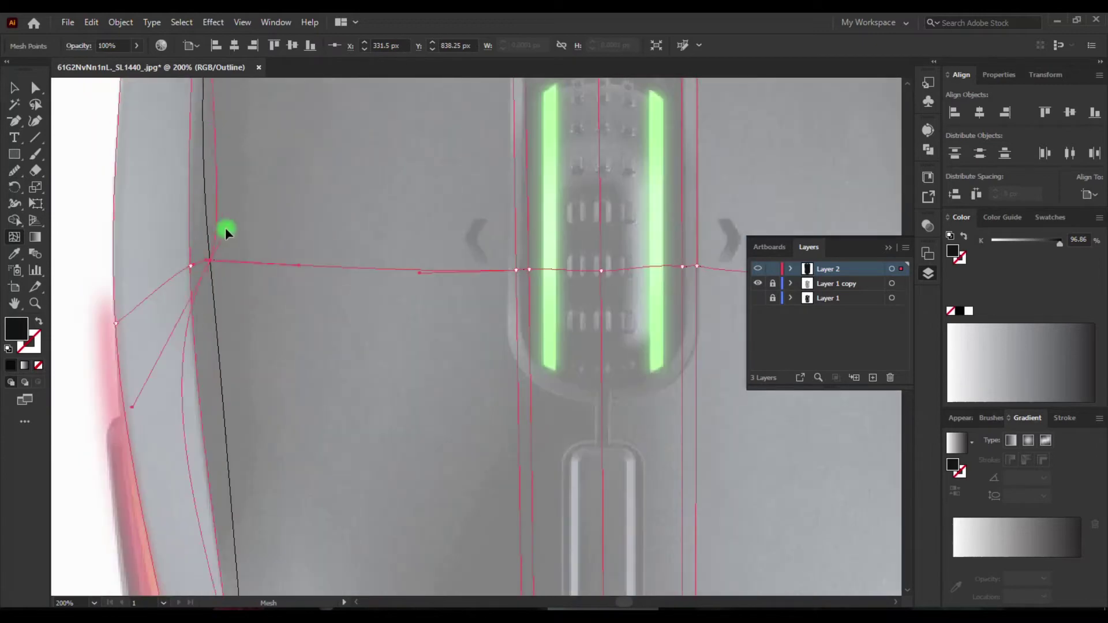
{"action": "scroll", "coordinate": [215, 464], "scroll_direction": "up", "scroll_amount": 4}
{"action": "scroll", "coordinate": [234, 300], "scroll_direction": "right", "scroll_amount": 5}
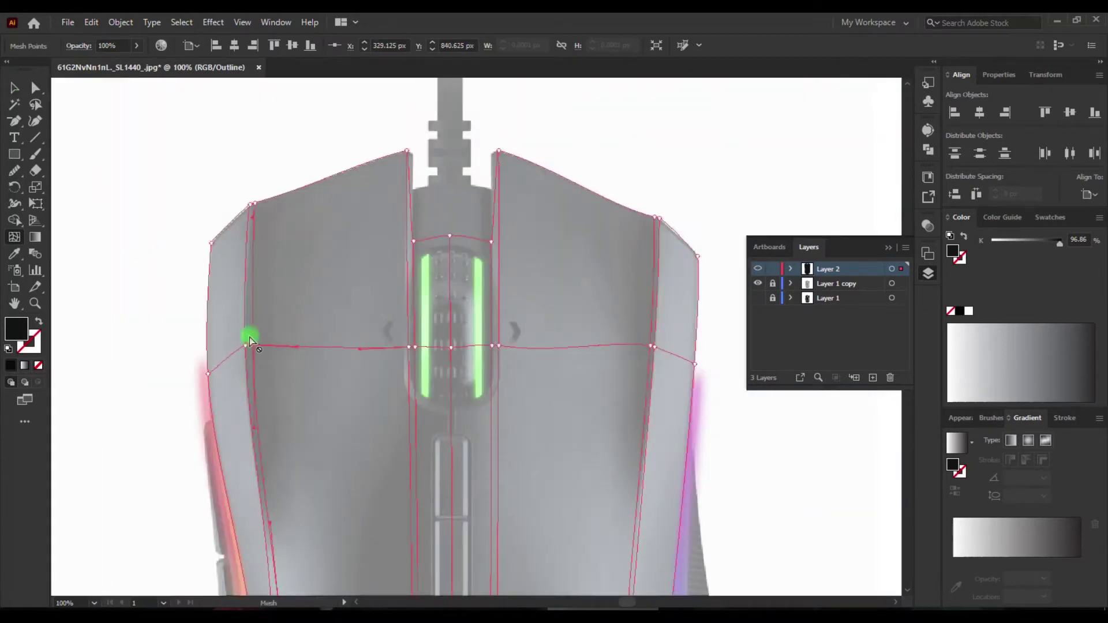
{"action": "scroll", "coordinate": [229, 360], "scroll_direction": "up", "scroll_amount": 7}
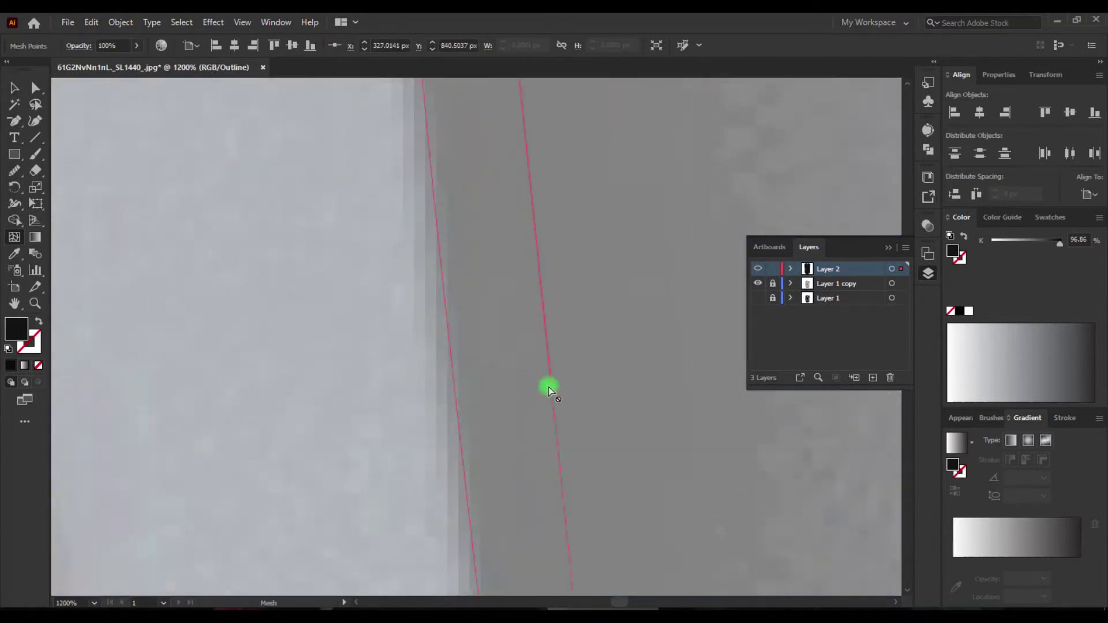
{"action": "scroll", "coordinate": [304, 248], "scroll_direction": "down", "scroll_amount": 5}
{"action": "scroll", "coordinate": [400, 388], "scroll_direction": "down", "scroll_amount": 3}
{"action": "scroll", "coordinate": [507, 306], "scroll_direction": "down", "scroll_amount": 2}
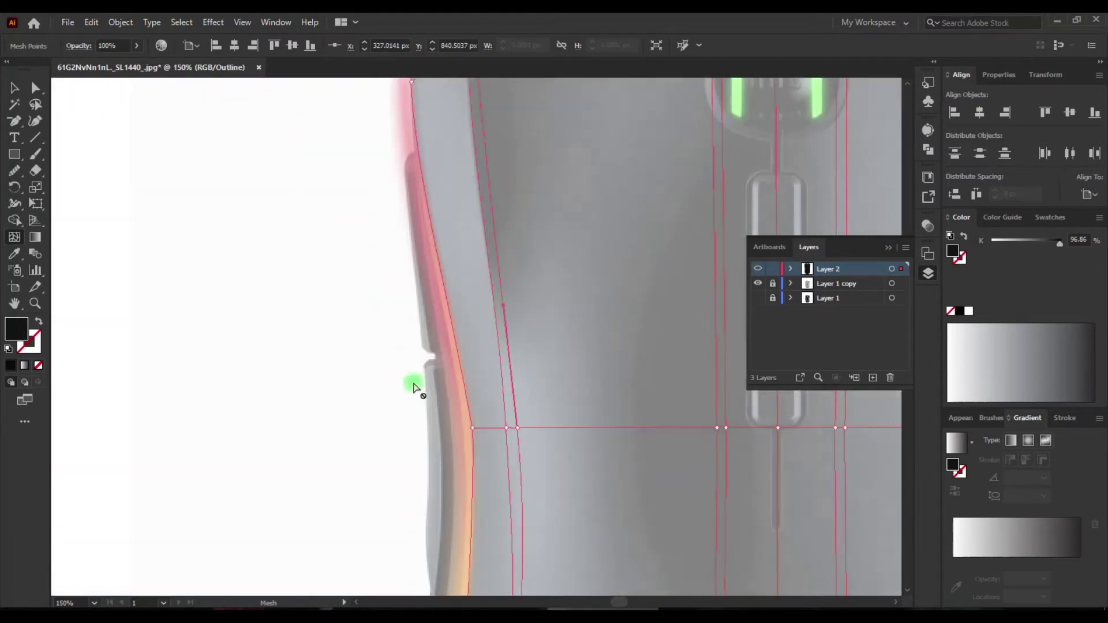
{"action": "scroll", "coordinate": [507, 306], "scroll_direction": "down", "scroll_amount": 5}
{"action": "left_click", "coordinate": [855, 250]}
{"action": "left_click", "coordinate": [881, 250]}
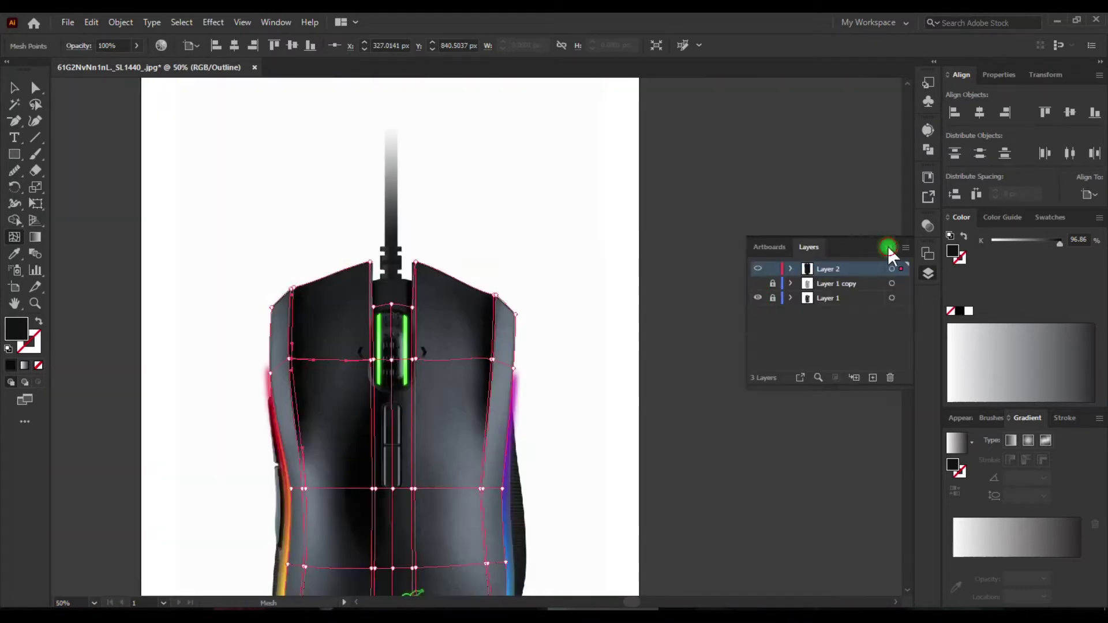
Select the top-left edge and corner mesh points and fill them with near-black (e.g. 080808) sampled from the photo.
{"action": "left_click", "coordinate": [14, 88]}
{"action": "left_click", "coordinate": [223, 327]}
{"action": "key", "text": "a"}
{"action": "left_click", "coordinate": [388, 421]}
{"action": "left_click", "coordinate": [456, 352]}
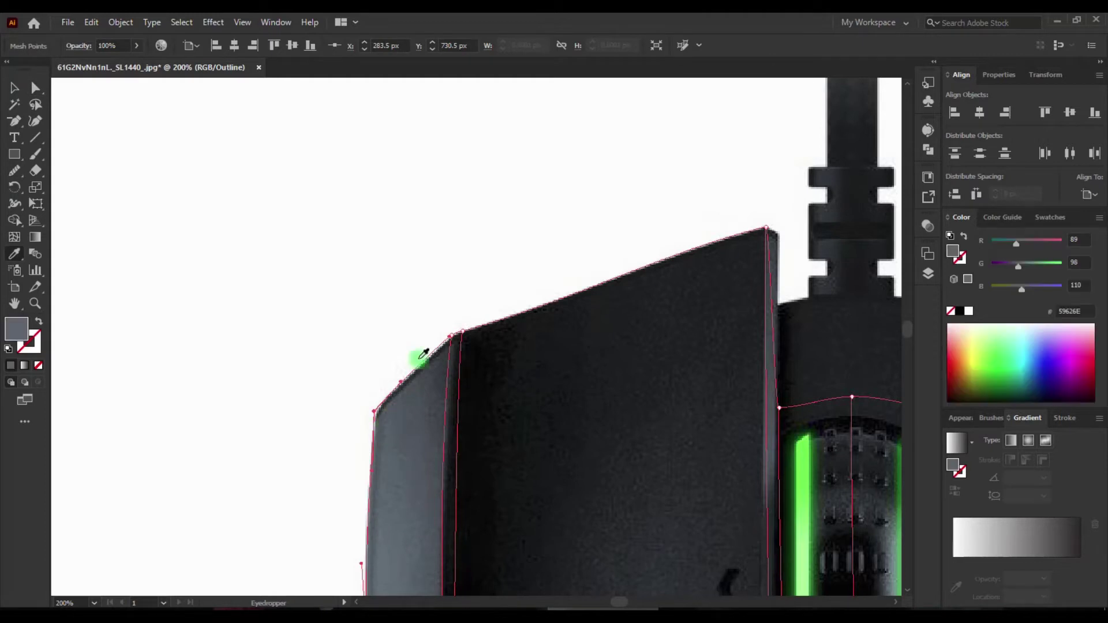
{"action": "left_click", "coordinate": [428, 264]}
{"action": "left_click", "coordinate": [525, 330]}
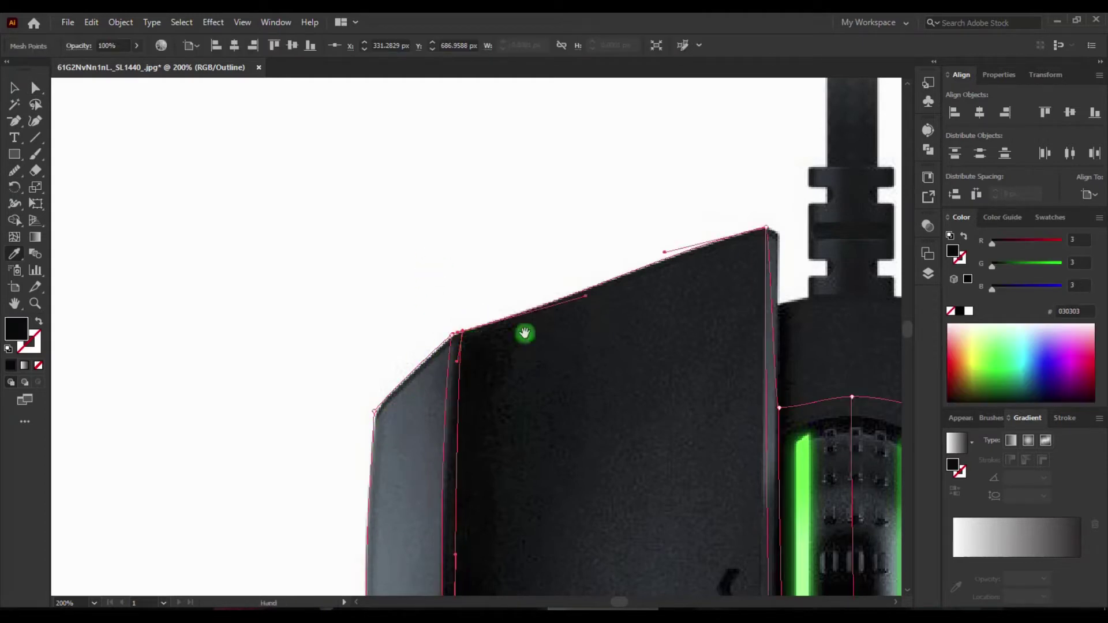
Fill the top-right corner mesh point with a grey (e.g. 5F6D79) sampled from the photo.
{"action": "scroll", "coordinate": [526, 338], "scroll_direction": "up", "scroll_amount": 2}
{"action": "scroll", "coordinate": [527, 338], "scroll_direction": "right", "scroll_amount": 4}
{"action": "scroll", "coordinate": [624, 317], "scroll_direction": "down", "scroll_amount": 3}
{"action": "scroll", "coordinate": [624, 317], "scroll_direction": "right", "scroll_amount": 5}
{"action": "left_click", "coordinate": [643, 355]}
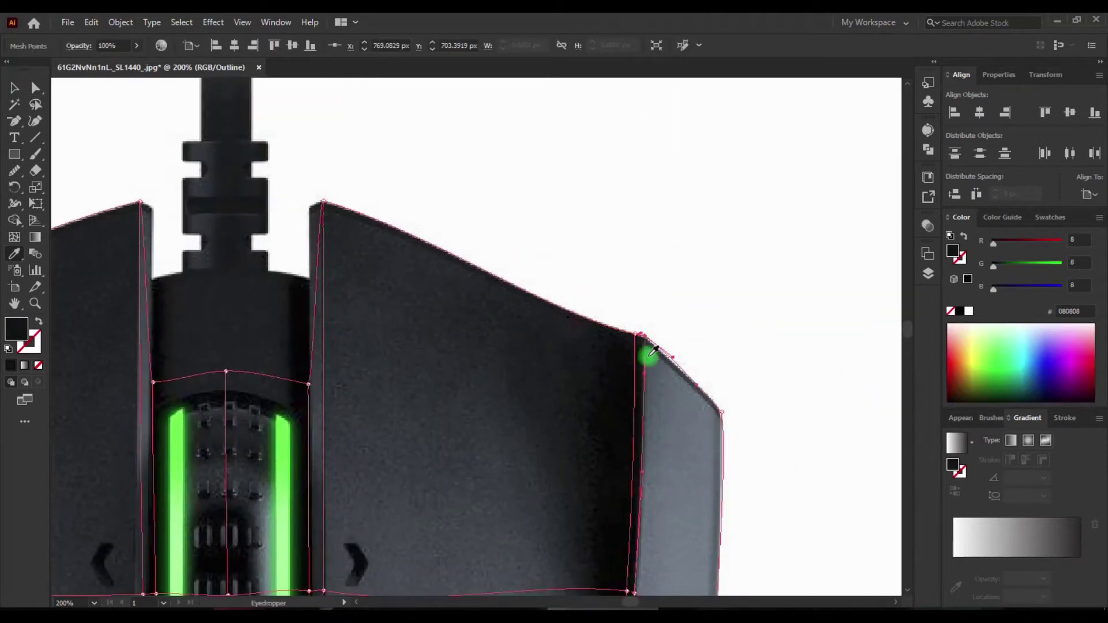
{"action": "scroll", "coordinate": [712, 421], "scroll_direction": "down", "scroll_amount": 4}
{"action": "left_click", "coordinate": [615, 329]}
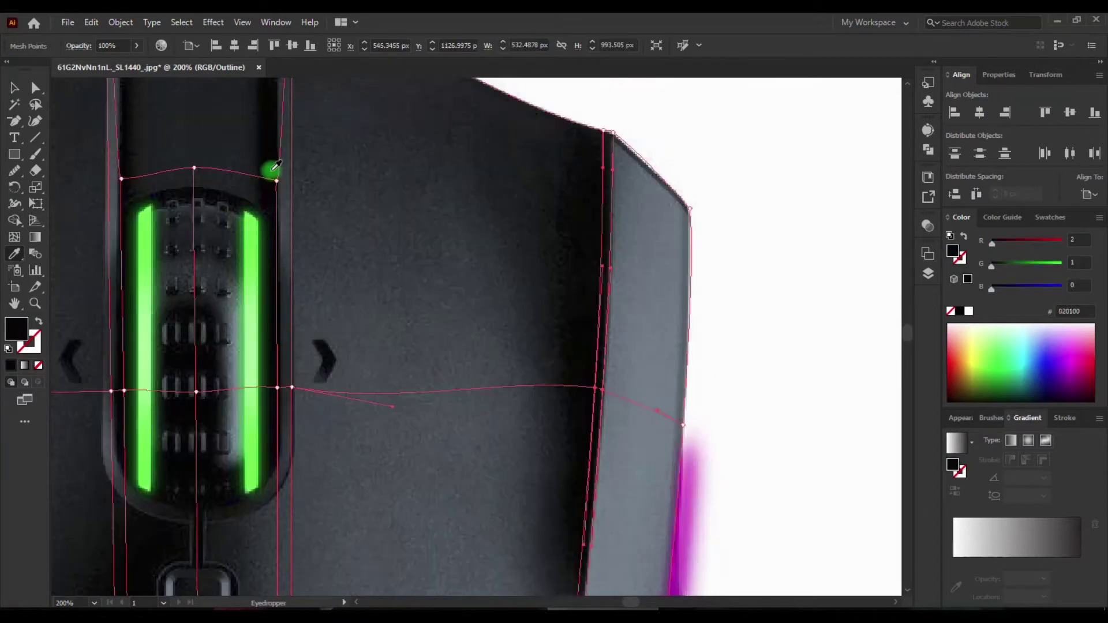
Shade the mid-row points beside the green strip with sampled dark grey and near-black.
{"action": "scroll", "coordinate": [304, 297], "scroll_direction": "down", "scroll_amount": 3}
{"action": "left_click", "coordinate": [315, 272]}
{"action": "scroll", "coordinate": [315, 271], "scroll_direction": "up", "scroll_amount": 1}
{"action": "scroll", "coordinate": [315, 271], "scroll_direction": "left", "scroll_amount": 7}
{"action": "scroll", "coordinate": [375, 283], "scroll_direction": "left", "scroll_amount": 2}
{"action": "left_click", "coordinate": [401, 293]}
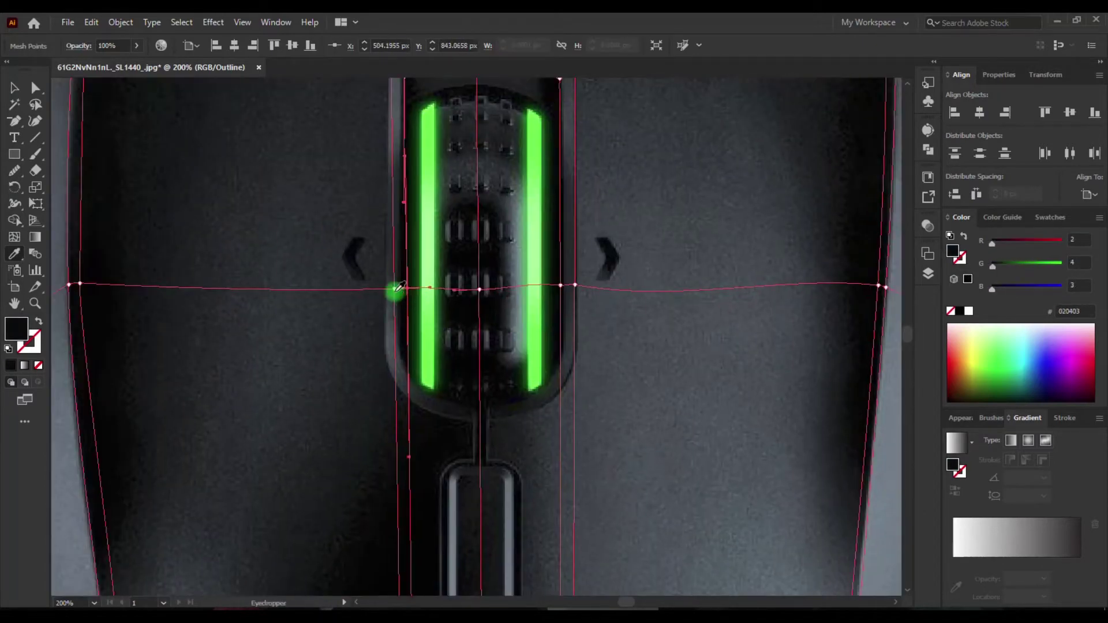
{"action": "scroll", "coordinate": [349, 308], "scroll_direction": "left", "scroll_amount": 5}
{"action": "left_click", "coordinate": [266, 285]}
Colour the left-side point and a point near the right edge with sampled greys.
{"action": "scroll", "coordinate": [173, 330], "scroll_direction": "down", "scroll_amount": 5}
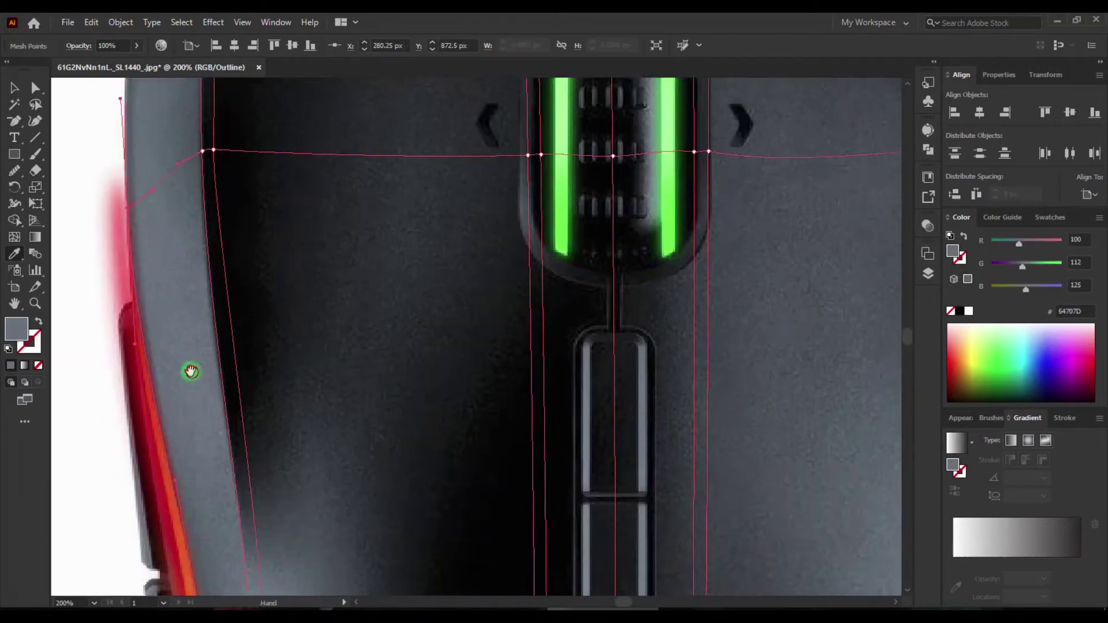
{"action": "scroll", "coordinate": [189, 371], "scroll_direction": "down", "scroll_amount": 8}
{"action": "left_click", "coordinate": [193, 426]}
{"action": "scroll", "coordinate": [322, 376], "scroll_direction": "right", "scroll_amount": 5}
{"action": "left_click", "coordinate": [430, 385]}
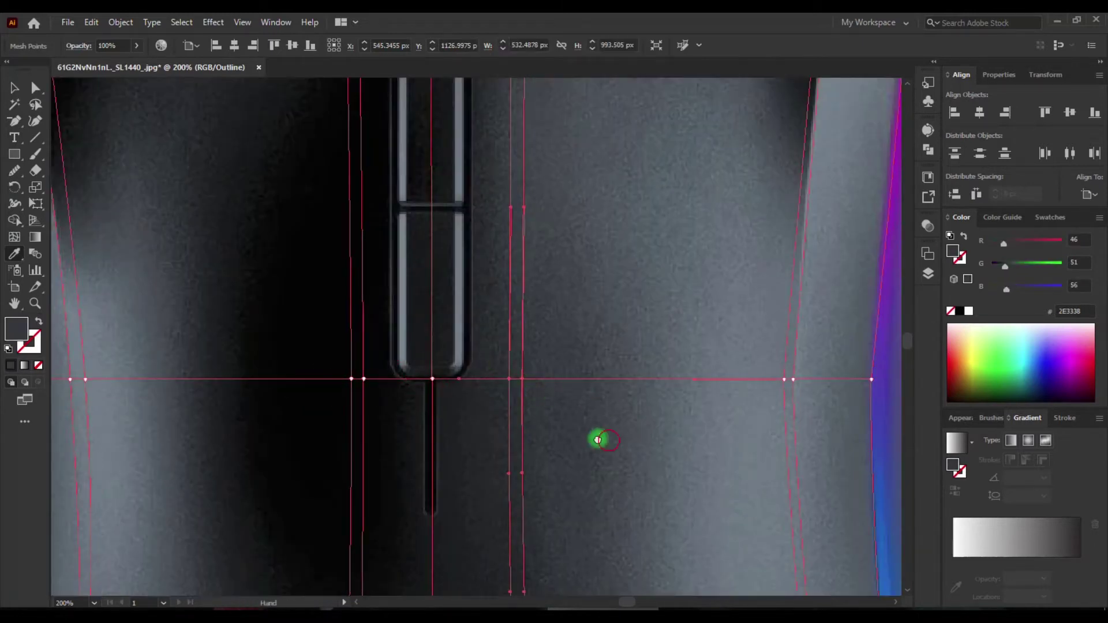
{"action": "scroll", "coordinate": [596, 438], "scroll_direction": "right", "scroll_amount": 8}
{"action": "scroll", "coordinate": [635, 346], "scroll_direction": "right", "scroll_amount": 3}
{"action": "left_click", "coordinate": [579, 315]}
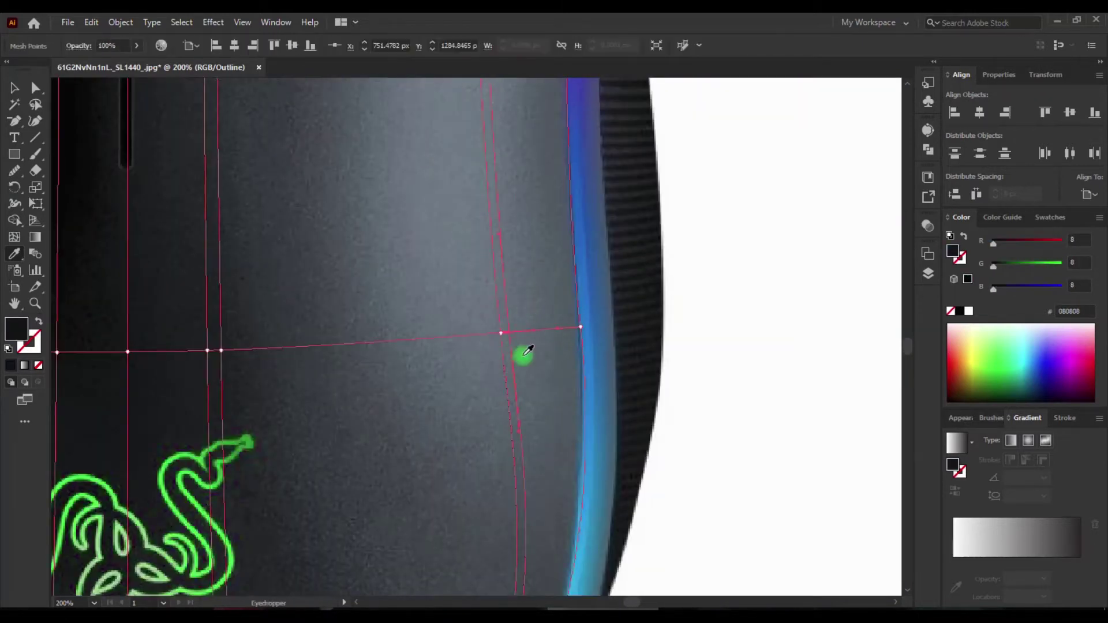
Sample near-black, grey and black for the lower-row, above-logo and bottom-edge points, then zoom out and preview.
{"action": "scroll", "coordinate": [384, 314], "scroll_direction": "left", "scroll_amount": 4}
{"action": "left_click", "coordinate": [381, 306]}
{"action": "scroll", "coordinate": [381, 297], "scroll_direction": "left", "scroll_amount": 4}
{"action": "scroll", "coordinate": [435, 319], "scroll_direction": "left", "scroll_amount": 3}
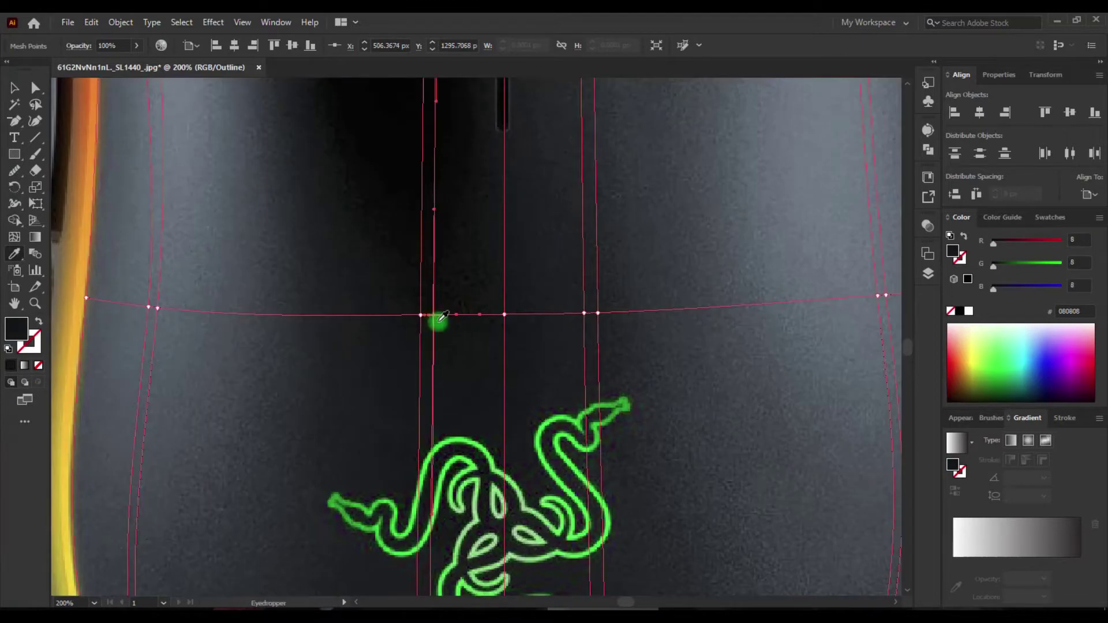
{"action": "scroll", "coordinate": [285, 347], "scroll_direction": "left", "scroll_amount": 2}
{"action": "scroll", "coordinate": [286, 346], "scroll_direction": "left", "scroll_amount": 2}
{"action": "left_click", "coordinate": [356, 337]}
{"action": "scroll", "coordinate": [248, 372], "scroll_direction": "down", "scroll_amount": 8}
{"action": "scroll", "coordinate": [231, 375], "scroll_direction": "right", "scroll_amount": 3}
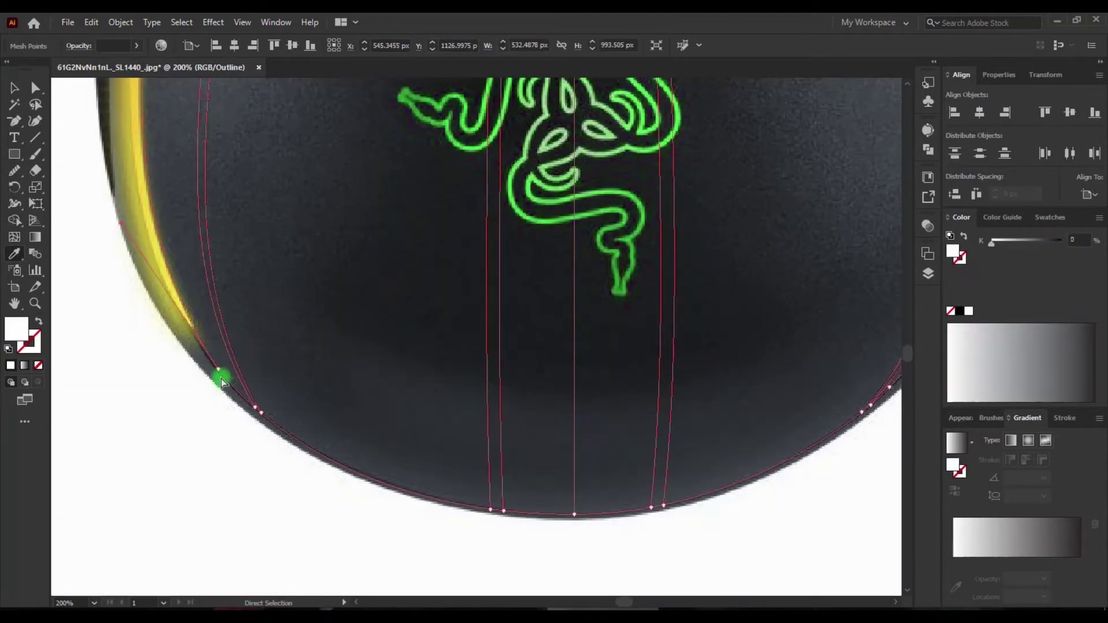
{"action": "left_click", "coordinate": [515, 501]}
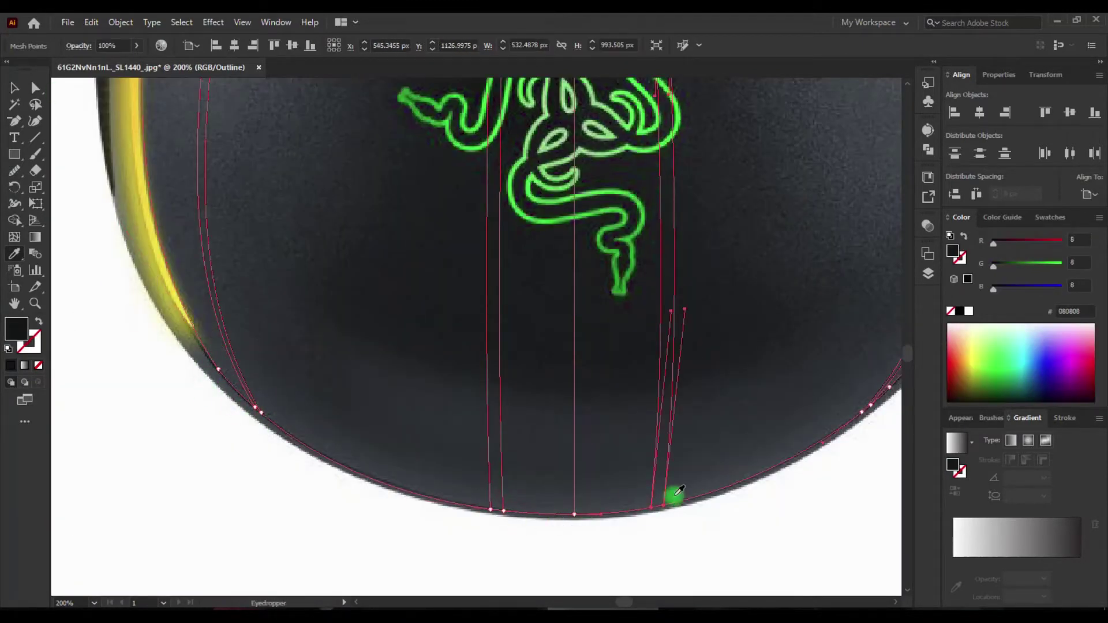
{"action": "key", "text": "ctrl+minus"}
{"action": "key", "text": "ctrl+minus"}
{"action": "key", "text": "ctrl+y"}
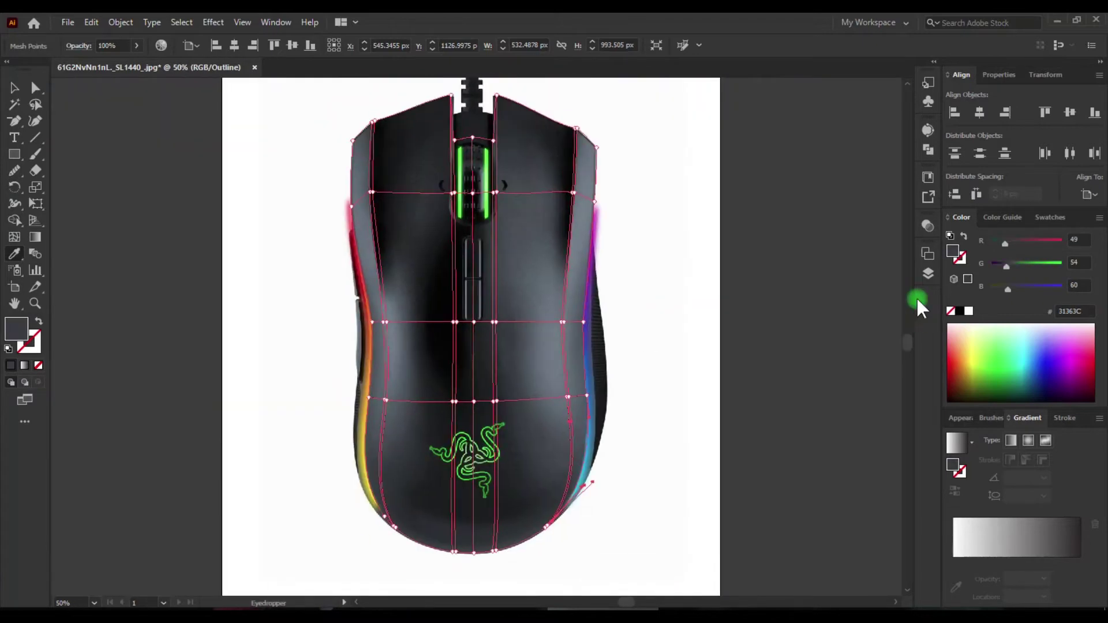
Toggle Layer 2's visibility to compare the shaded mesh with the photo, sampling one more grey.
{"action": "left_click", "coordinate": [928, 274]}
{"action": "left_click", "coordinate": [758, 269]}
{"action": "left_click", "coordinate": [757, 269]}
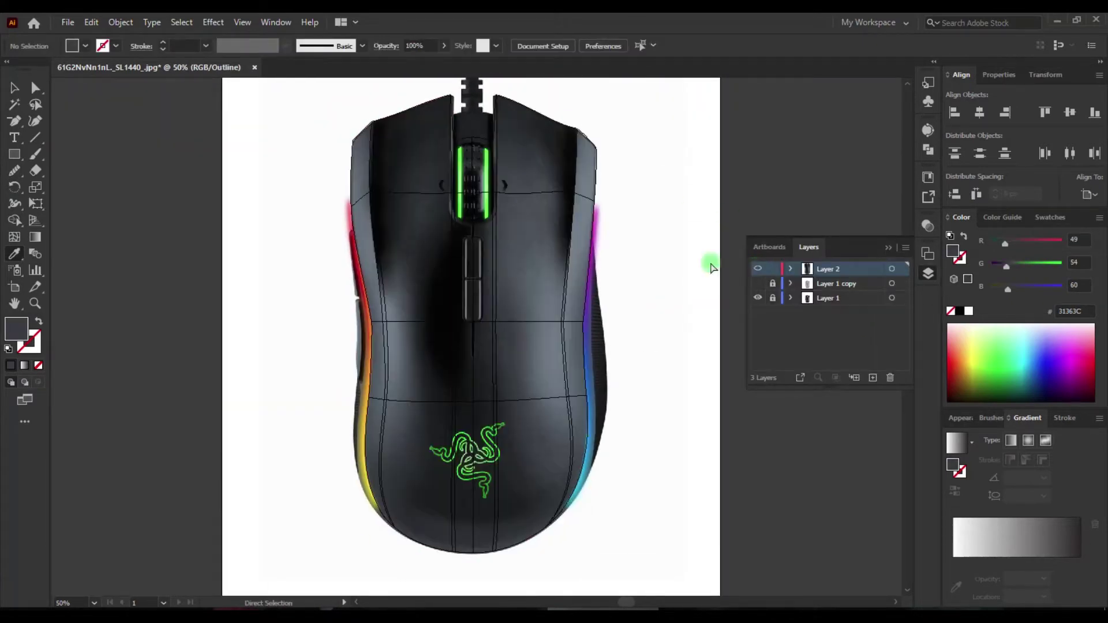
{"action": "key", "text": "ctrl+plus"}
{"action": "left_click", "coordinate": [532, 297]}
{"action": "left_click", "coordinate": [756, 268]}
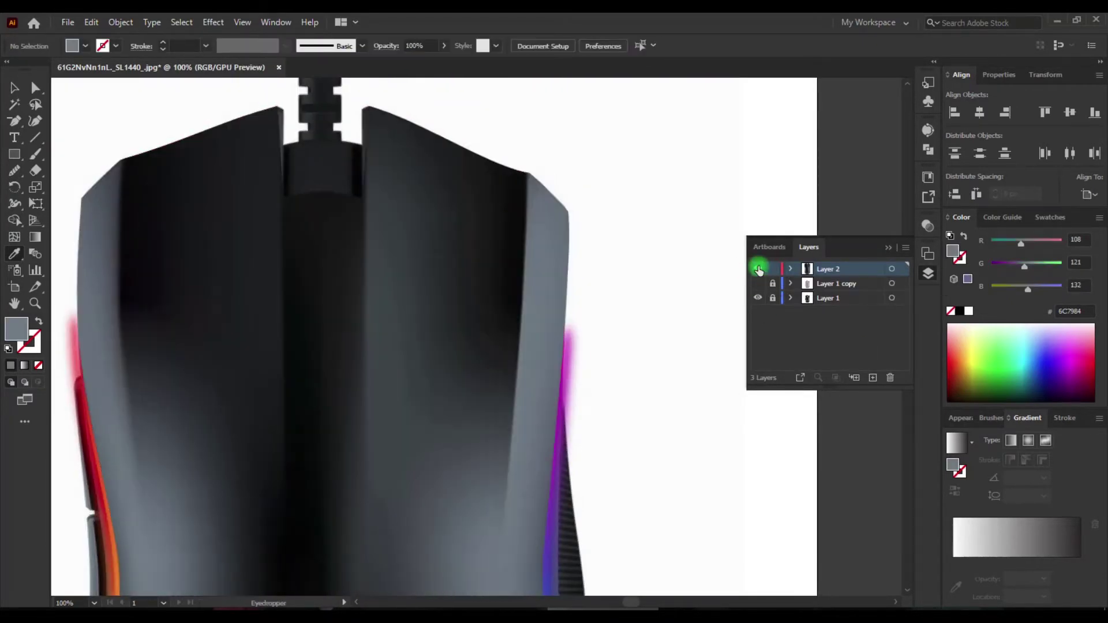
{"action": "left_click", "coordinate": [758, 269]}
Return to outline view, lock the photo layer, and reselect the mesh to show its points.
{"action": "key", "text": "ctrl+y"}
{"action": "left_click", "coordinate": [774, 294]}
{"action": "left_click", "coordinate": [756, 269]}
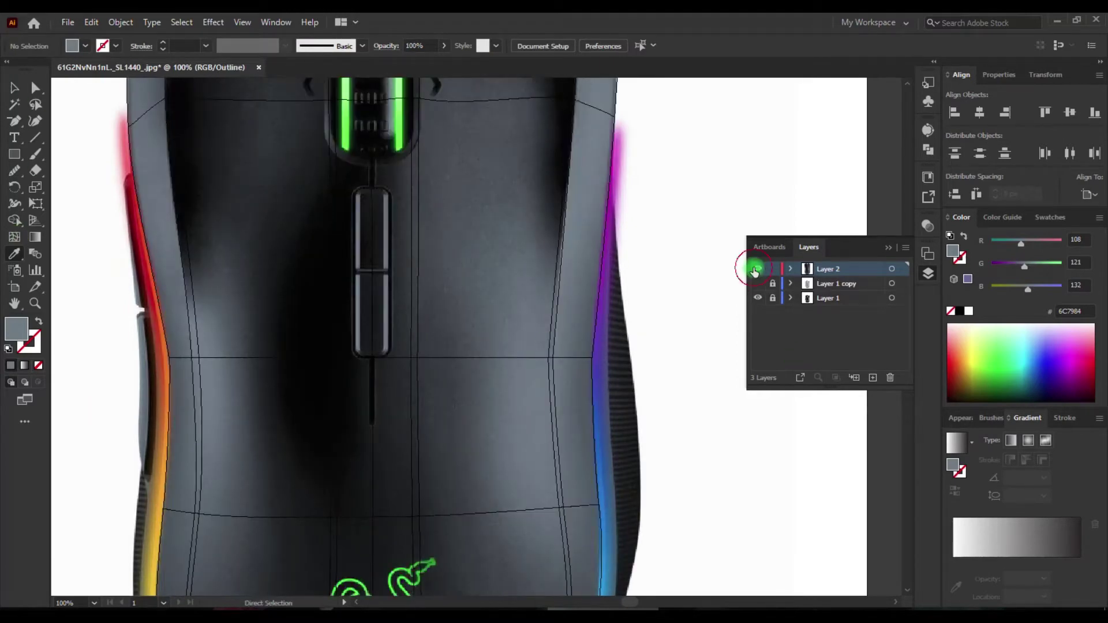
{"action": "left_click", "coordinate": [255, 358]}
{"action": "left_click", "coordinate": [256, 359]}
{"action": "scroll", "coordinate": [484, 273], "scroll_direction": "up", "scroll_amount": 5}
Apply a sampled darker tone to the top mesh points and check against the photo.
{"action": "left_click", "coordinate": [758, 269]}
{"action": "left_click", "coordinate": [758, 269]}
{"action": "left_click", "coordinate": [287, 250]}
{"action": "scroll", "coordinate": [485, 289], "scroll_direction": "down", "scroll_amount": 10}
{"action": "left_click", "coordinate": [758, 269]}
{"action": "left_click", "coordinate": [142, 358]}
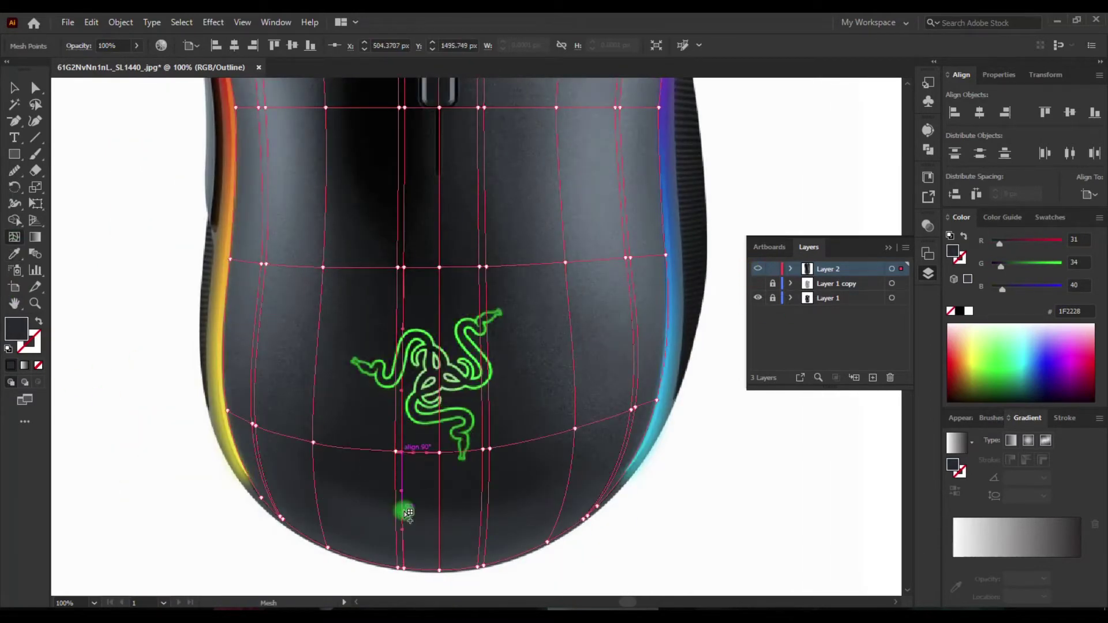
{"action": "key", "text": "a"}
{"action": "left_click", "coordinate": [563, 404]}
{"action": "left_click", "coordinate": [508, 519], "text": "ctrl"}
Shade the bottom mesh points with sampled dark greys, selecting a group of points.
{"action": "left_click", "coordinate": [416, 523], "text": "ctrl"}
{"action": "left_click", "coordinate": [758, 269]}
{"action": "left_click", "coordinate": [415, 522]}
{"action": "left_click", "coordinate": [709, 302]}
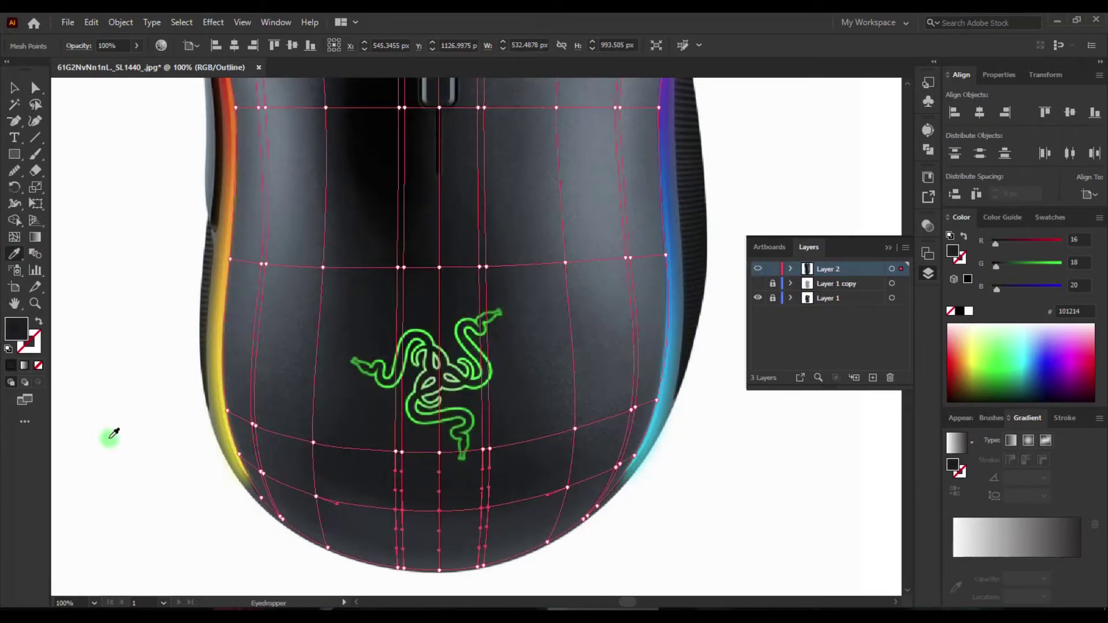
{"action": "left_click", "coordinate": [415, 537]}
{"action": "left_click", "coordinate": [758, 269]}
{"action": "left_click_drag", "start_coordinate": [291, 430], "coordinate": [323, 443]}
Compare the finished shading by toggling the mesh layer and full-colour preview, then zoom out.
{"action": "left_click", "coordinate": [758, 269]}
{"action": "key", "text": "ctrl+y"}
{"action": "left_click", "coordinate": [758, 269]}
{"action": "left_click", "coordinate": [758, 269]}
{"action": "key", "text": "ctrl+y"}
{"action": "left_click", "coordinate": [758, 269]}
{"action": "key", "text": "ctrl+minus"}
Add a new top layer and rename the layers, naming the bottom photo layer 'img actual'.
{"action": "left_click", "coordinate": [773, 268]}
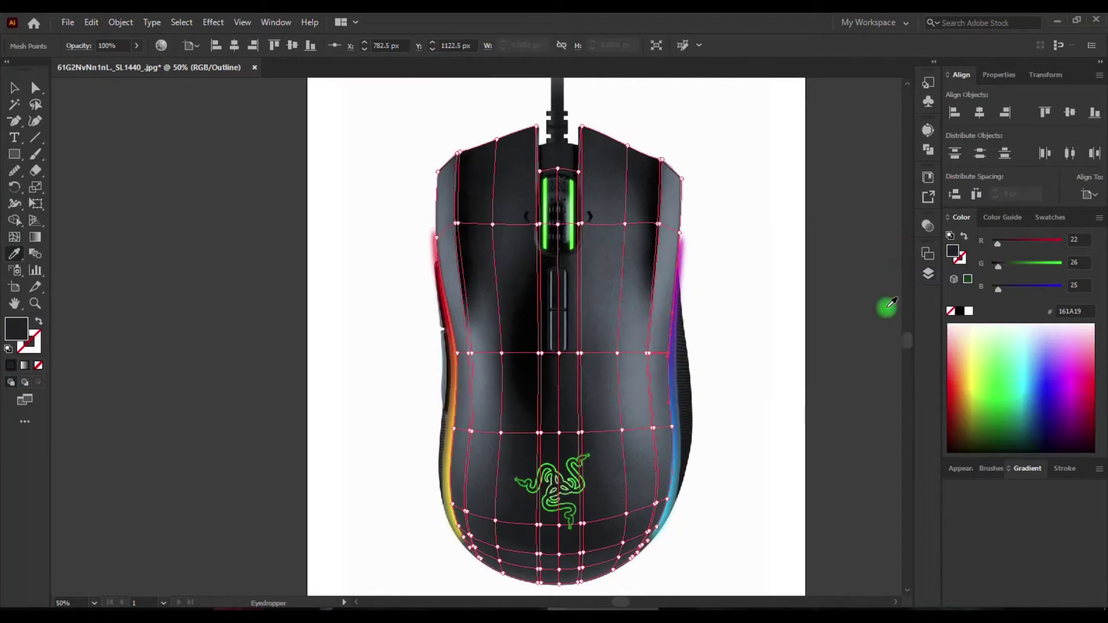
{"action": "left_click", "coordinate": [873, 377]}
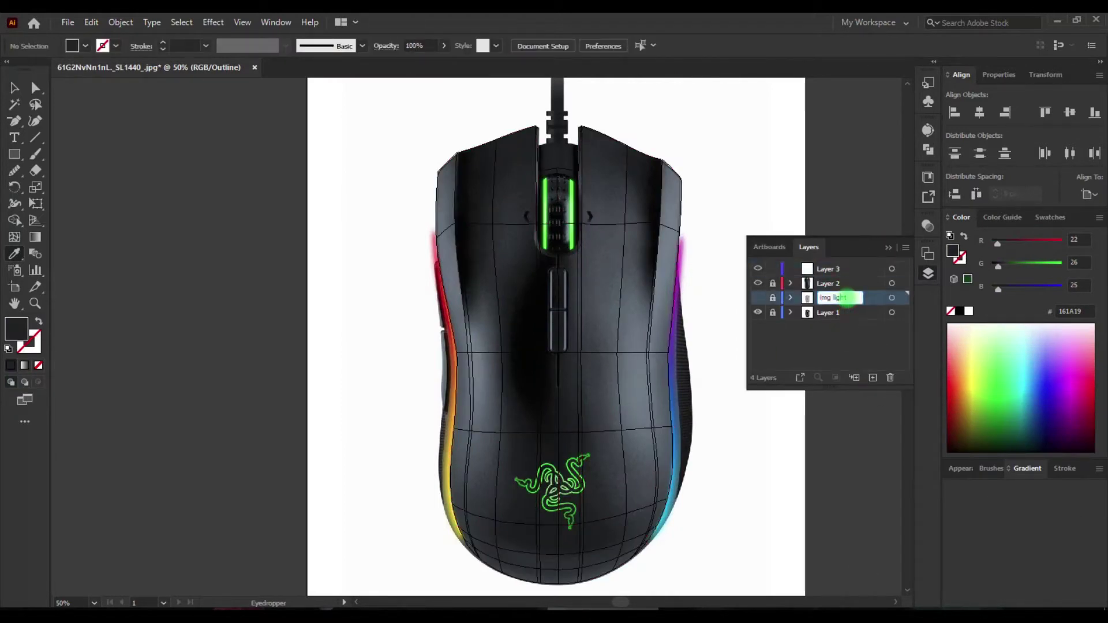
{"action": "double_click", "coordinate": [829, 312]}
{"action": "type", "text": "img actual"}
{"action": "left_click", "coordinate": [826, 284]}
{"action": "double_click", "coordinate": [830, 267]}
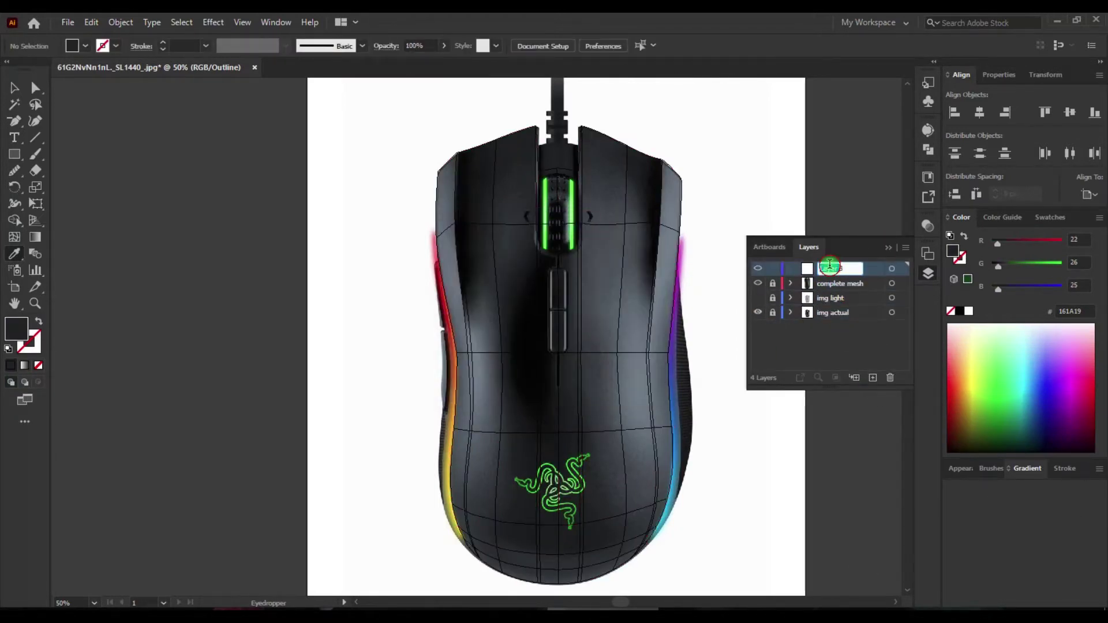
{"action": "key", "text": "Return"}
{"action": "scroll", "coordinate": [714, 379], "scroll_direction": "up", "scroll_amount": 3}
Draw a thin rectangle along the left edge of the green-lit channel.
{"action": "scroll", "coordinate": [680, 414], "scroll_direction": "up", "scroll_amount": 1}
{"action": "scroll", "coordinate": [243, 165], "scroll_direction": "up", "scroll_amount": 1}
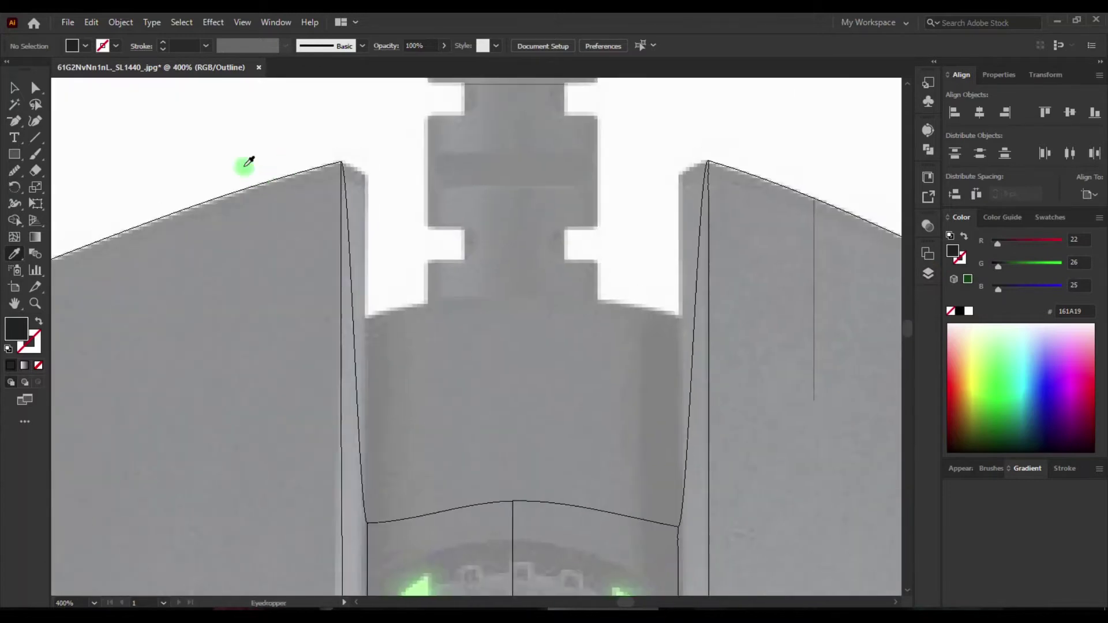
{"action": "scroll", "coordinate": [316, 227], "scroll_direction": "down", "scroll_amount": 3}
{"action": "left_click_drag", "start_coordinate": [396, 210], "coordinate": [406, 512]}
{"action": "scroll", "coordinate": [366, 314], "scroll_direction": "up", "scroll_amount": 4}
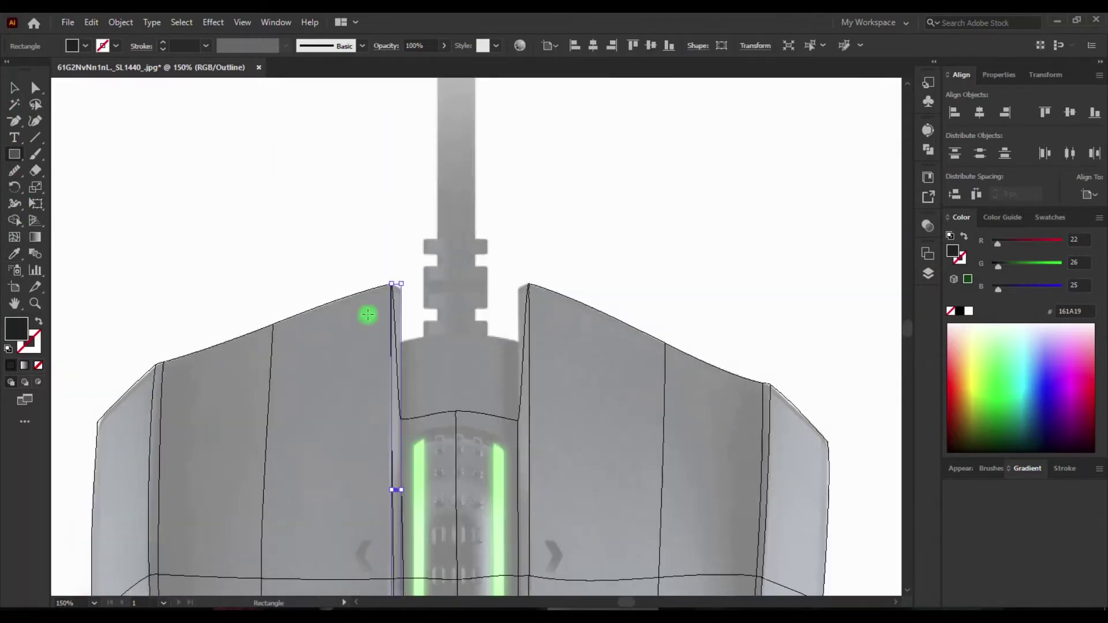
Convert the thin rectangle into a gradient mesh, undoing an accidental move and retrying.
{"action": "key", "text": "u"}
{"action": "left_click", "coordinate": [459, 447]}
{"action": "scroll", "coordinate": [427, 421], "scroll_direction": "down", "scroll_amount": 10}
{"action": "key", "text": "a"}
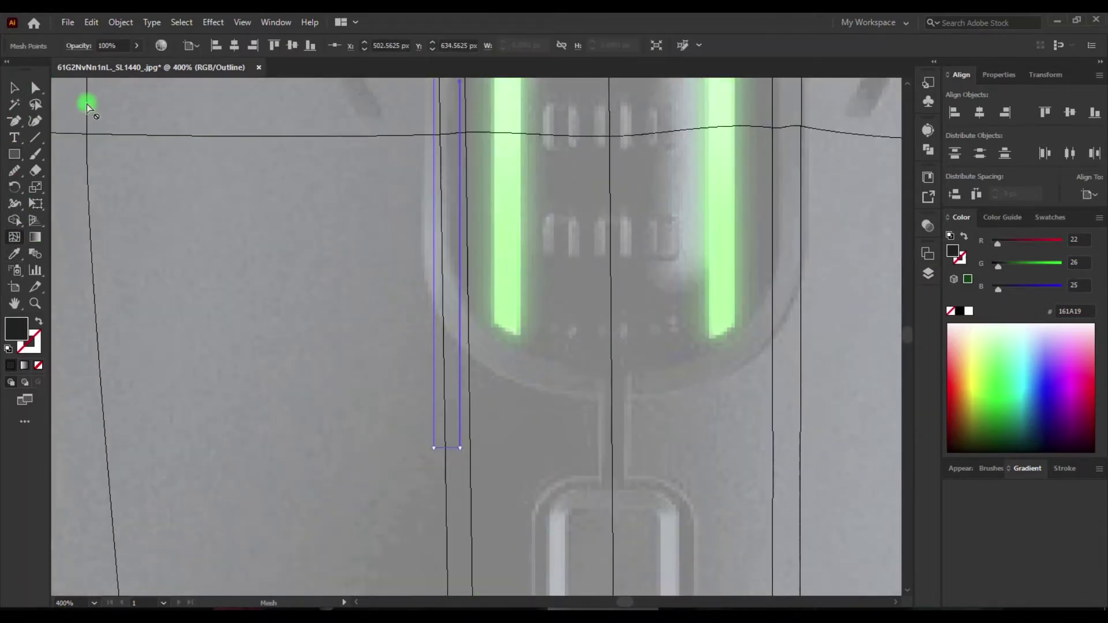
{"action": "mouse_move", "coordinate": [467, 447]}
{"action": "left_mouse_down"}
{"action": "mouse_move", "coordinate": [565, 399]}
{"action": "mouse_move", "coordinate": [467, 447]}
{"action": "left_mouse_up"}
{"action": "key", "text": "u"}
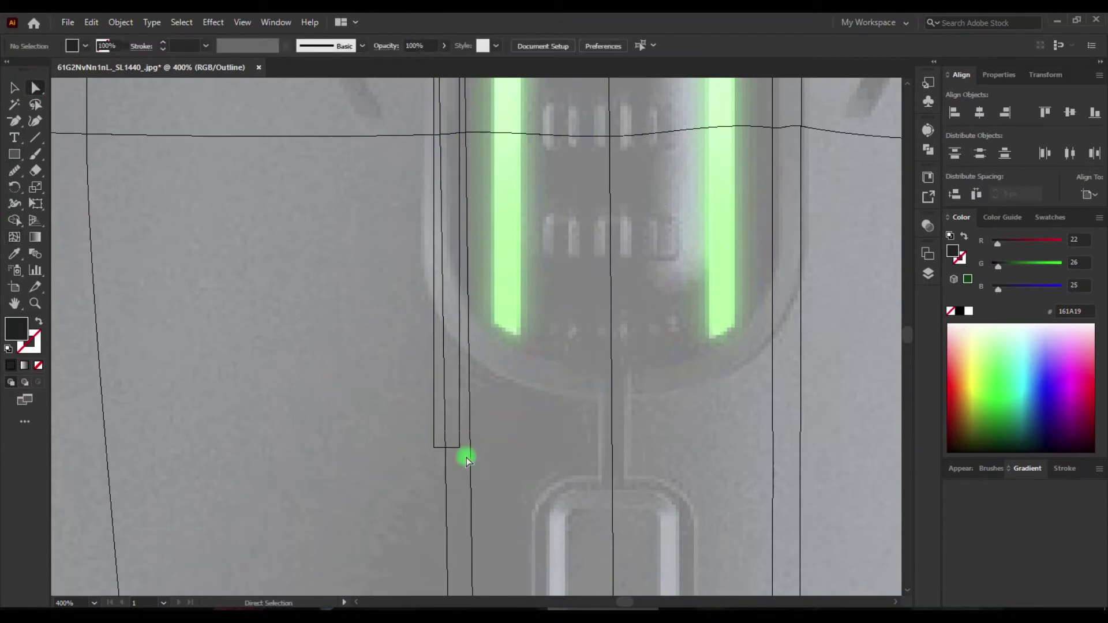
{"action": "key", "text": "ctrl+z"}
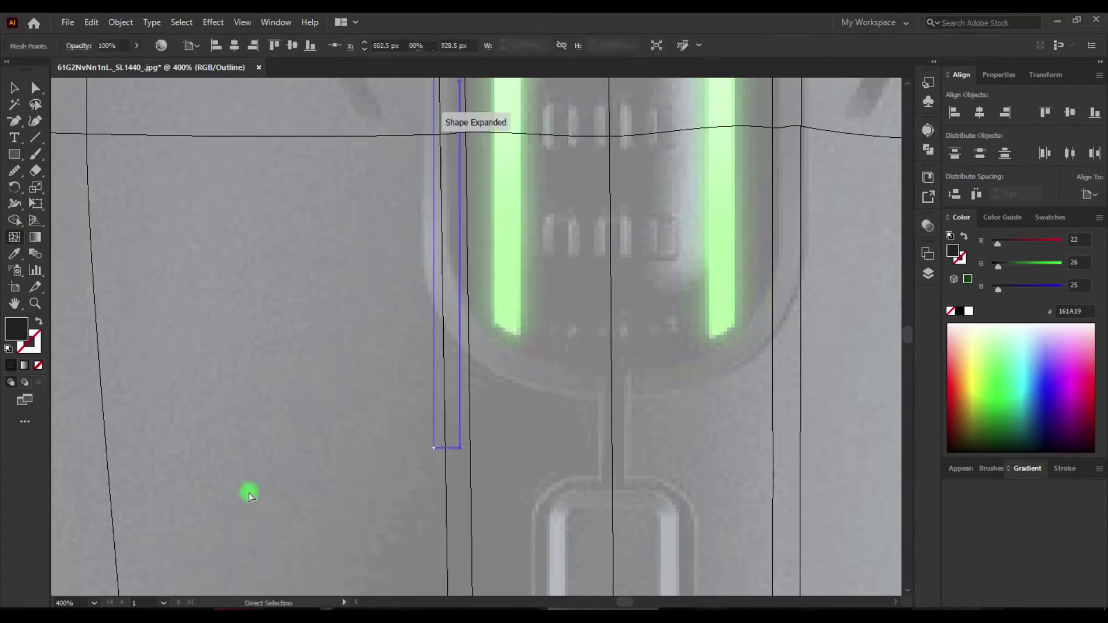
{"action": "scroll", "coordinate": [440, 428], "scroll_direction": "up", "scroll_amount": 5}
{"action": "left_click", "coordinate": [440, 427]}
{"action": "scroll", "coordinate": [440, 427], "scroll_direction": "down", "scroll_amount": 6}
Add a mesh division near the strip's bottom, dismissing the Rotate options without rotating.
{"action": "left_click", "coordinate": [30, 88]}
{"action": "left_click_drag", "start_coordinate": [588, 352], "coordinate": [577, 374]}
{"action": "scroll", "coordinate": [577, 374], "scroll_direction": "up", "scroll_amount": 3}
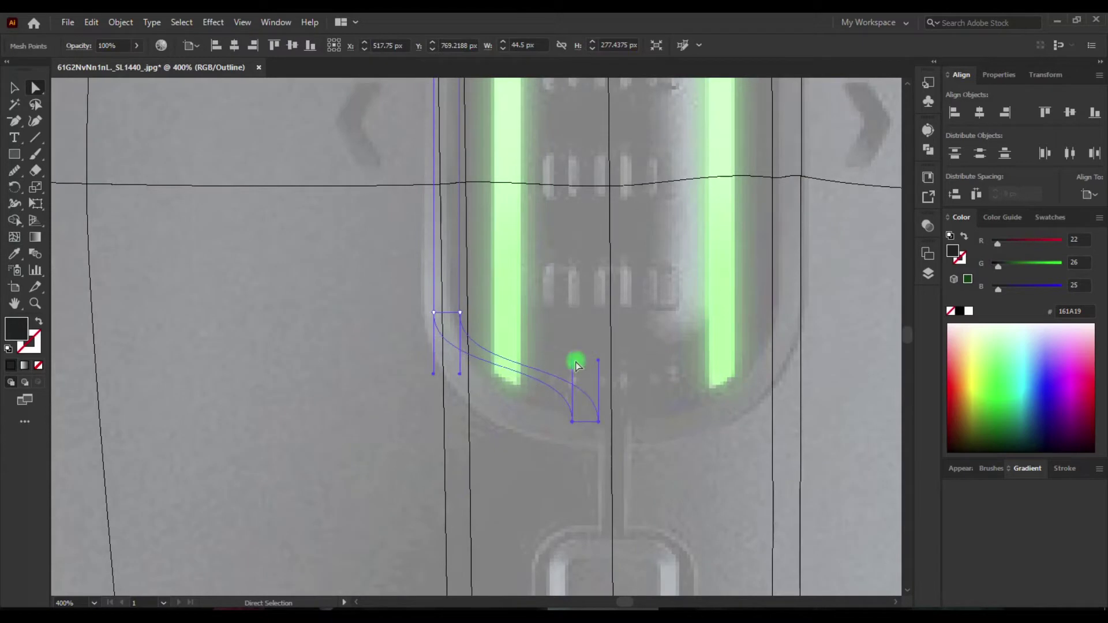
{"action": "double_click", "coordinate": [16, 203]}
{"action": "left_click", "coordinate": [466, 347]}
{"action": "left_click", "coordinate": [586, 427]}
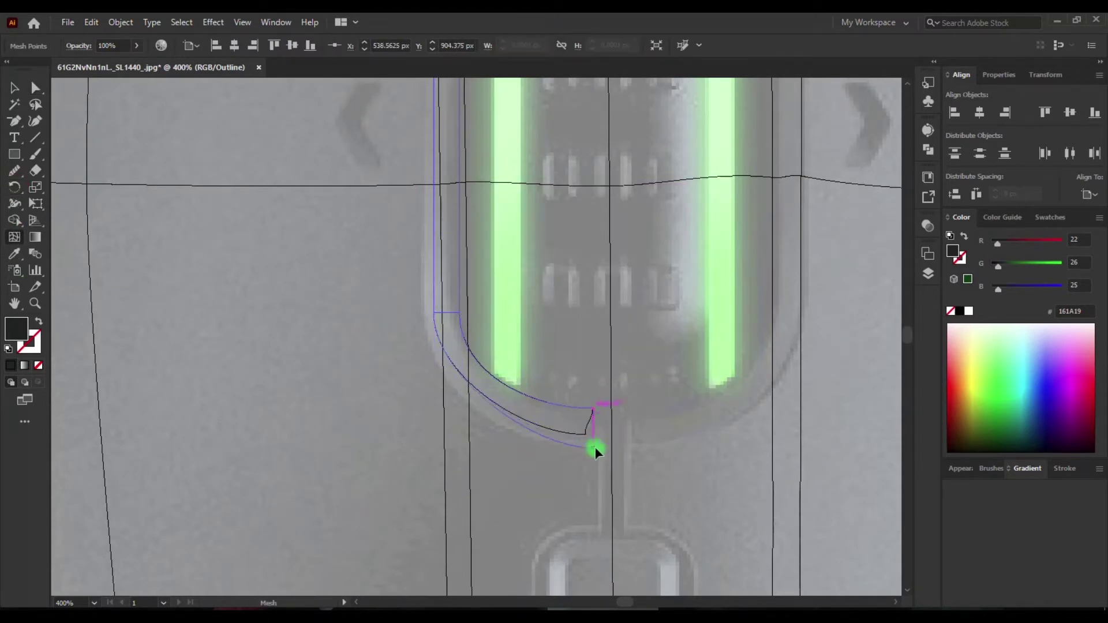
Pull the strip's corner point and bend its curve to fit the channel's rounded bottom.
{"action": "scroll", "coordinate": [591, 442], "scroll_direction": "up", "scroll_amount": 2}
{"action": "left_click", "coordinate": [493, 339]}
{"action": "left_click_drag", "start_coordinate": [489, 257], "coordinate": [489, 262]}
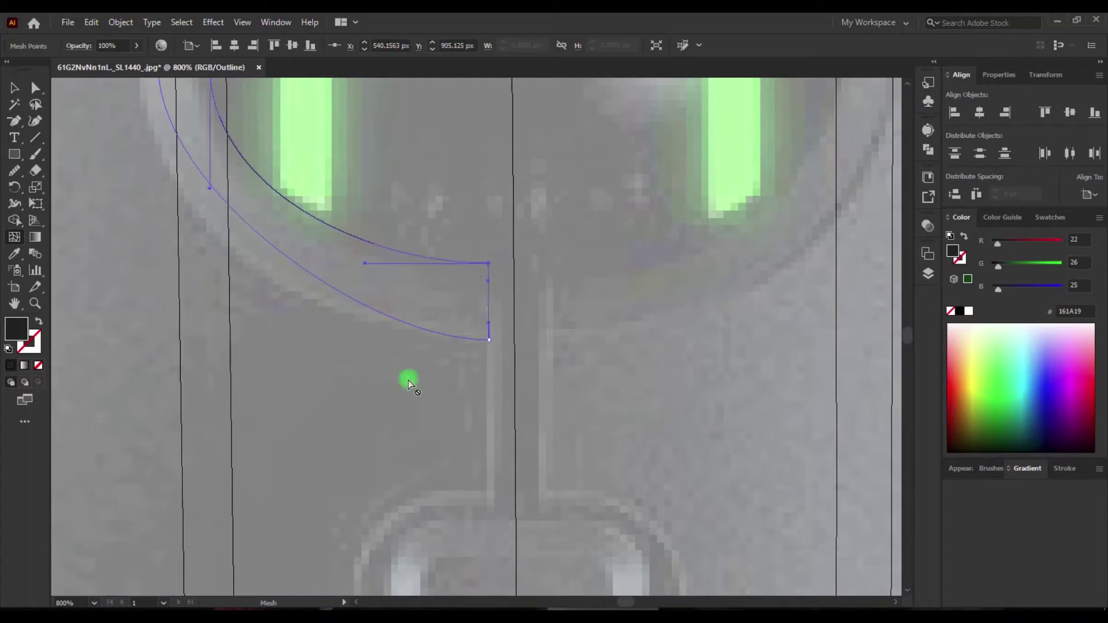
{"action": "scroll", "coordinate": [411, 370], "scroll_direction": "up", "scroll_amount": 5}
{"action": "left_click_drag", "start_coordinate": [139, 227], "coordinate": [132, 397]}
Add a mesh line across the curved strip and deselect it.
{"action": "scroll", "coordinate": [138, 228], "scroll_direction": "up", "scroll_amount": 5}
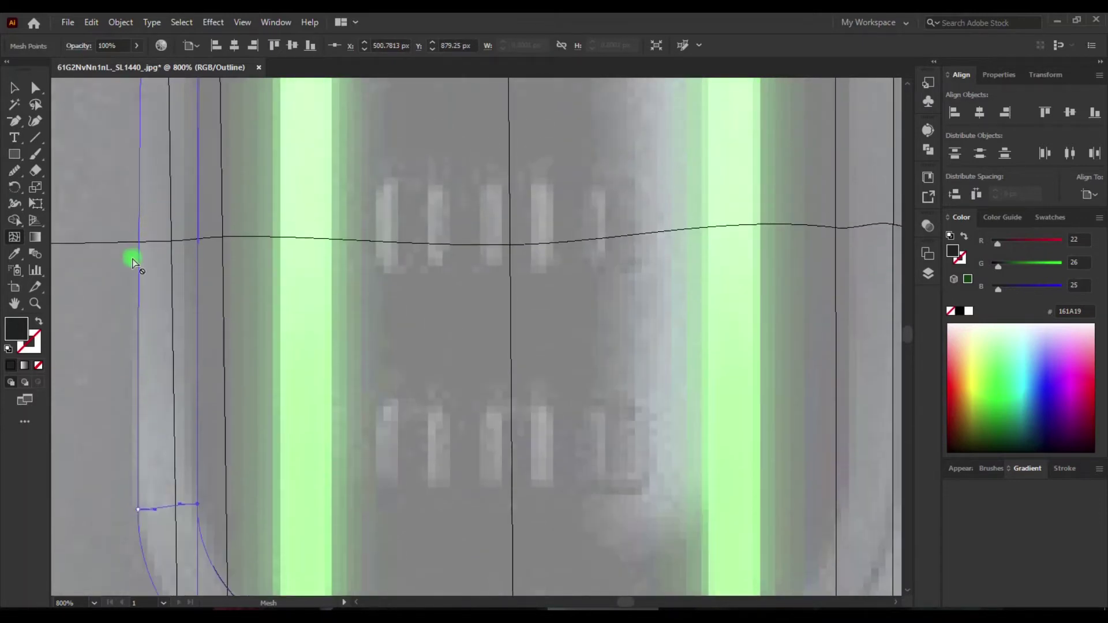
{"action": "scroll", "coordinate": [168, 364], "scroll_direction": "up", "scroll_amount": 5}
{"action": "scroll", "coordinate": [206, 188], "scroll_direction": "up", "scroll_amount": 5}
{"action": "scroll", "coordinate": [193, 366], "scroll_direction": "down", "scroll_amount": 3}
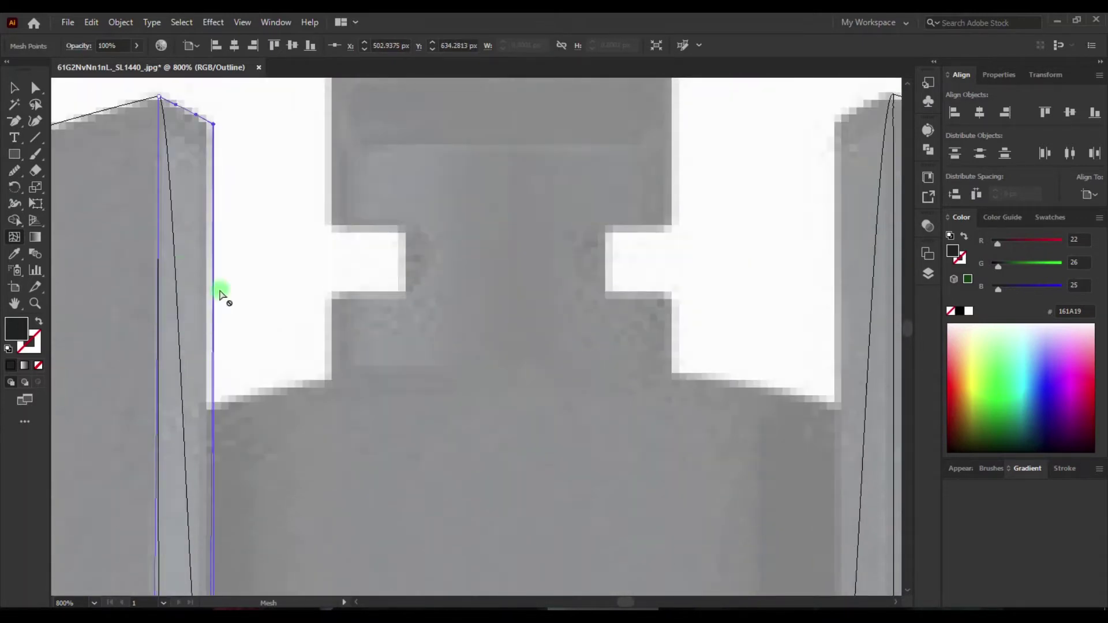
{"action": "scroll", "coordinate": [200, 458], "scroll_direction": "down", "scroll_amount": 9}
{"action": "scroll", "coordinate": [212, 454], "scroll_direction": "down", "scroll_amount": 5}
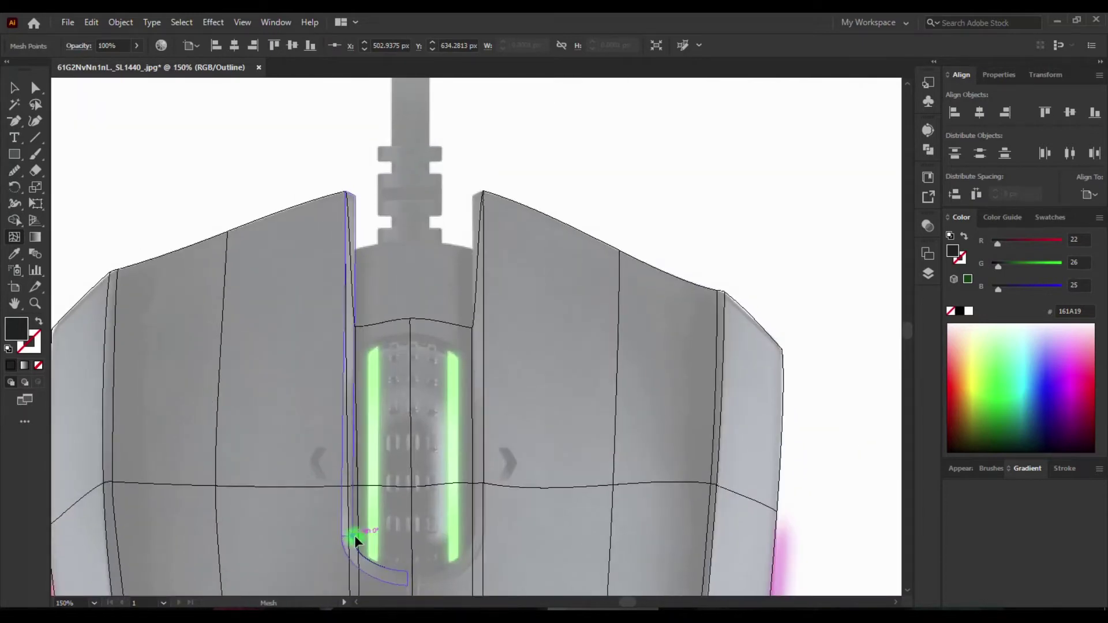
{"action": "scroll", "coordinate": [342, 592], "scroll_direction": "up", "scroll_amount": 2}
{"action": "scroll", "coordinate": [447, 385], "scroll_direction": "up", "scroll_amount": 3}
{"action": "scroll", "coordinate": [453, 352], "scroll_direction": "up", "scroll_amount": 3}
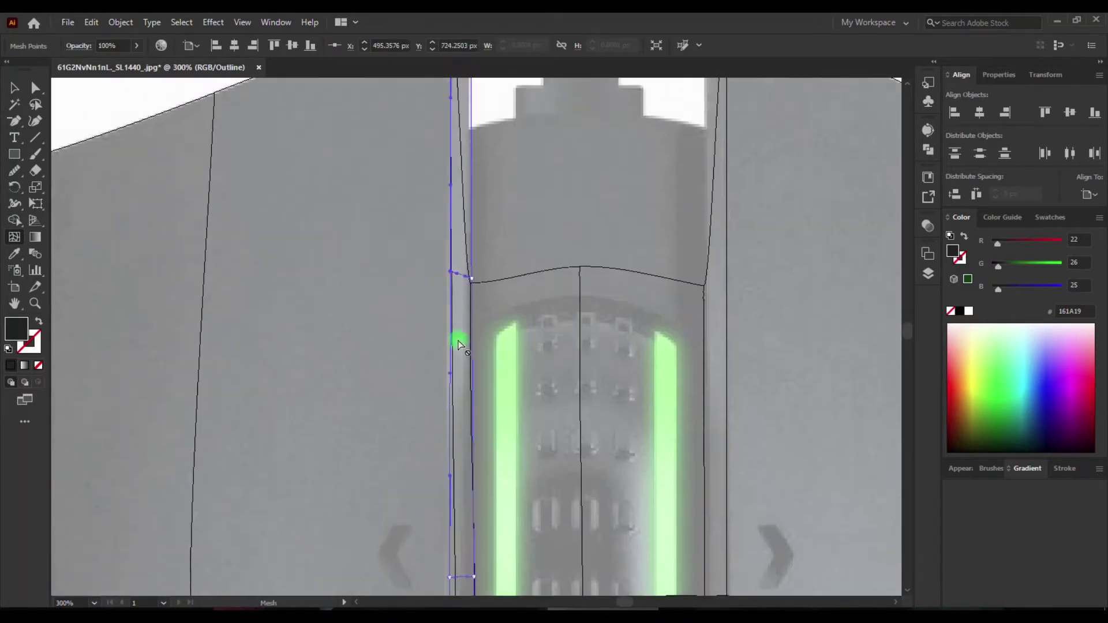
{"action": "scroll", "coordinate": [495, 455], "scroll_direction": "down", "scroll_amount": 8}
{"action": "left_click", "coordinate": [496, 455]}
{"action": "scroll", "coordinate": [436, 466], "scroll_direction": "up", "scroll_amount": 3}
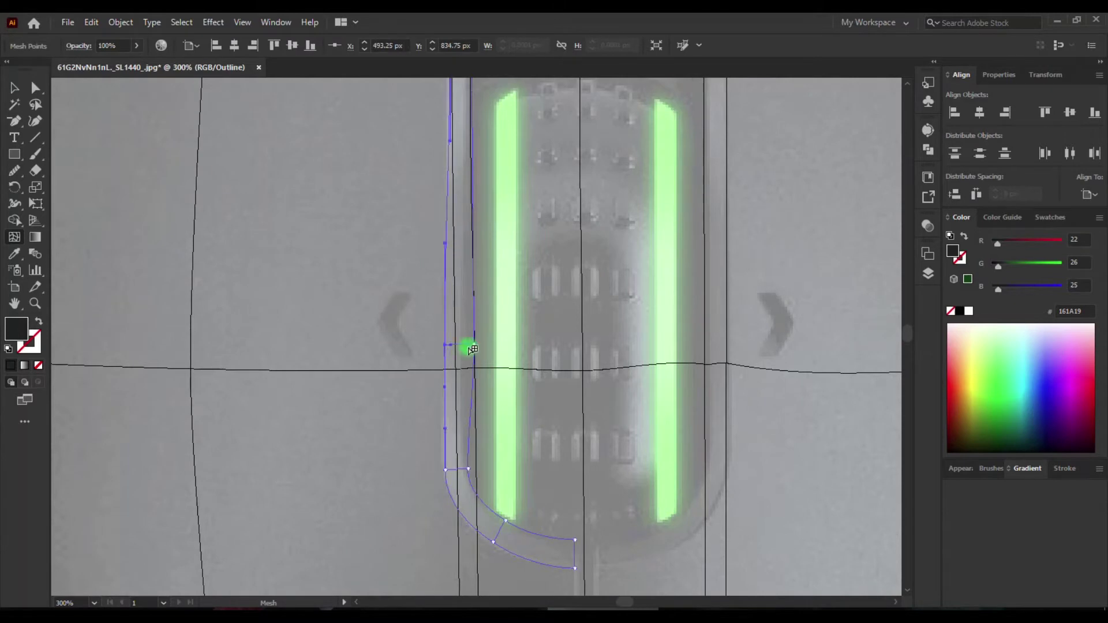
{"action": "scroll", "coordinate": [461, 260], "scroll_direction": "up", "scroll_amount": 4}
{"action": "key", "text": "a"}
{"action": "left_click", "coordinate": [335, 332]}
{"action": "left_click", "coordinate": [929, 273]}
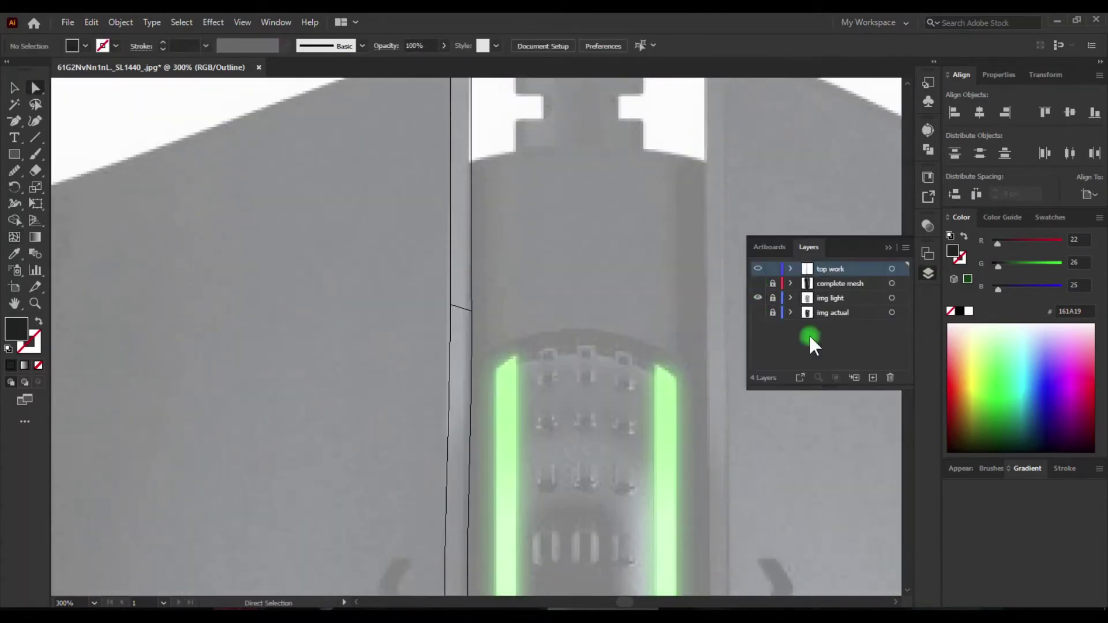
Select the curved strip's mesh and hide the img light reference layer.
{"action": "left_click", "coordinate": [446, 307]}
{"action": "scroll", "coordinate": [398, 335], "scroll_direction": "down", "scroll_amount": 6}
{"action": "scroll", "coordinate": [490, 462], "scroll_direction": "down", "scroll_amount": 6}
{"action": "mouse_move", "coordinate": [491, 463]}
{"action": "left_mouse_down"}
{"action": "mouse_move", "coordinate": [504, 440]}
{"action": "mouse_move", "coordinate": [559, 473]}
{"action": "left_mouse_up"}
{"action": "scroll", "coordinate": [455, 379], "scroll_direction": "up", "scroll_amount": 10}
{"action": "left_click", "coordinate": [928, 273]}
{"action": "left_click", "coordinate": [758, 298]}
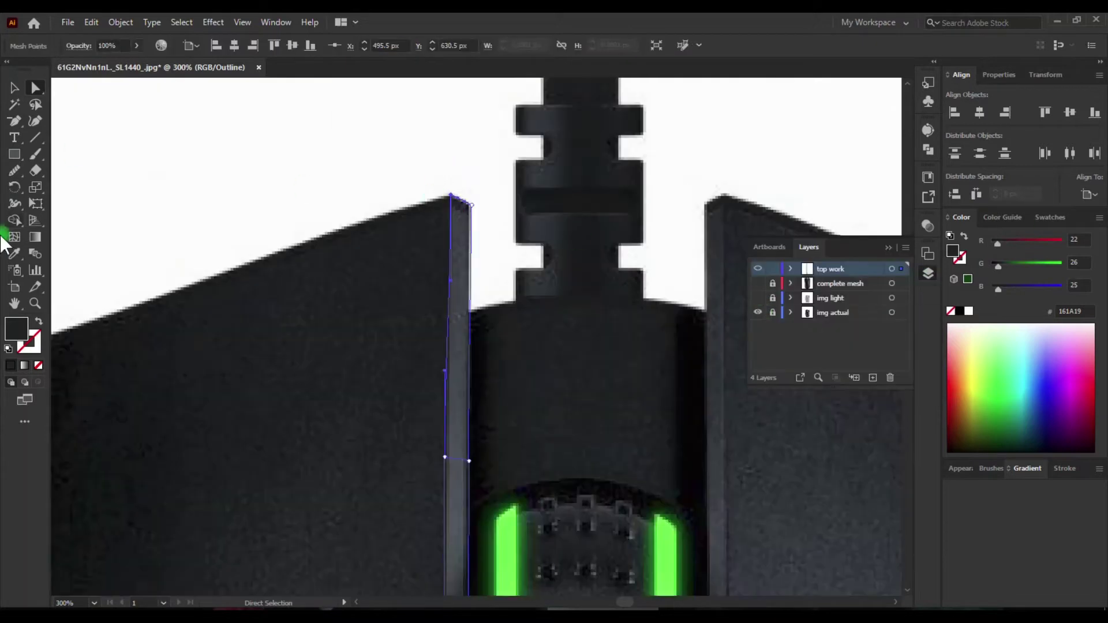
Shade a selected strip mesh point with a dark grey sampled from the photo.
{"action": "scroll", "coordinate": [466, 254], "scroll_direction": "down", "scroll_amount": 3}
{"action": "key", "text": "a"}
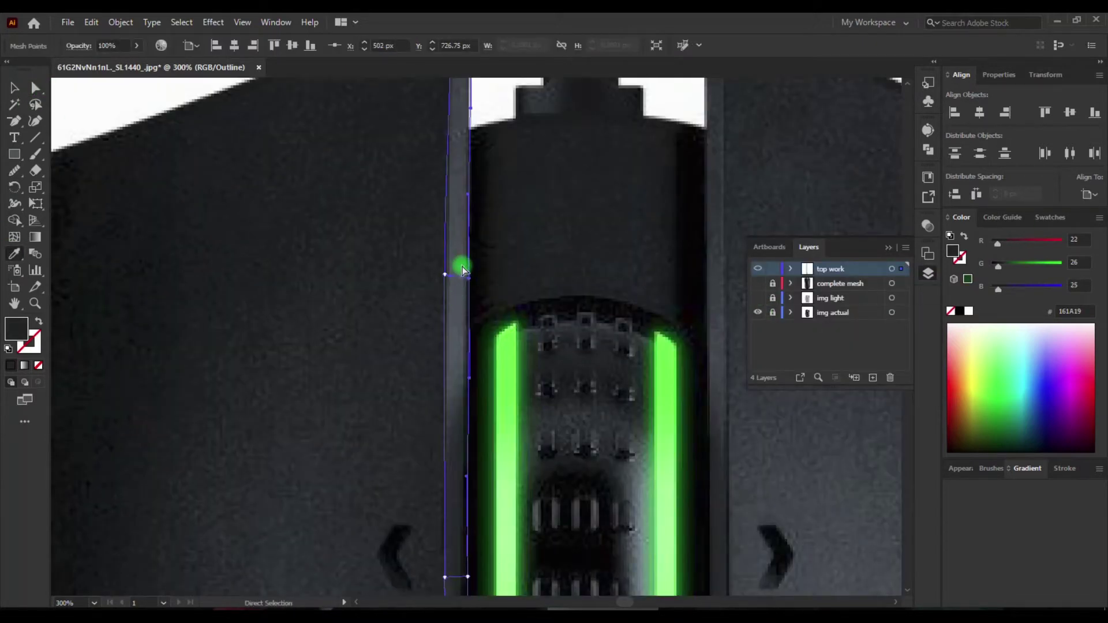
{"action": "scroll", "coordinate": [460, 255], "scroll_direction": "down", "scroll_amount": 4}
{"action": "scroll", "coordinate": [426, 352], "scroll_direction": "down", "scroll_amount": 2}
{"action": "scroll", "coordinate": [426, 352], "scroll_direction": "right", "scroll_amount": 2}
{"action": "scroll", "coordinate": [346, 396], "scroll_direction": "down", "scroll_amount": 2}
{"action": "key", "text": "a"}
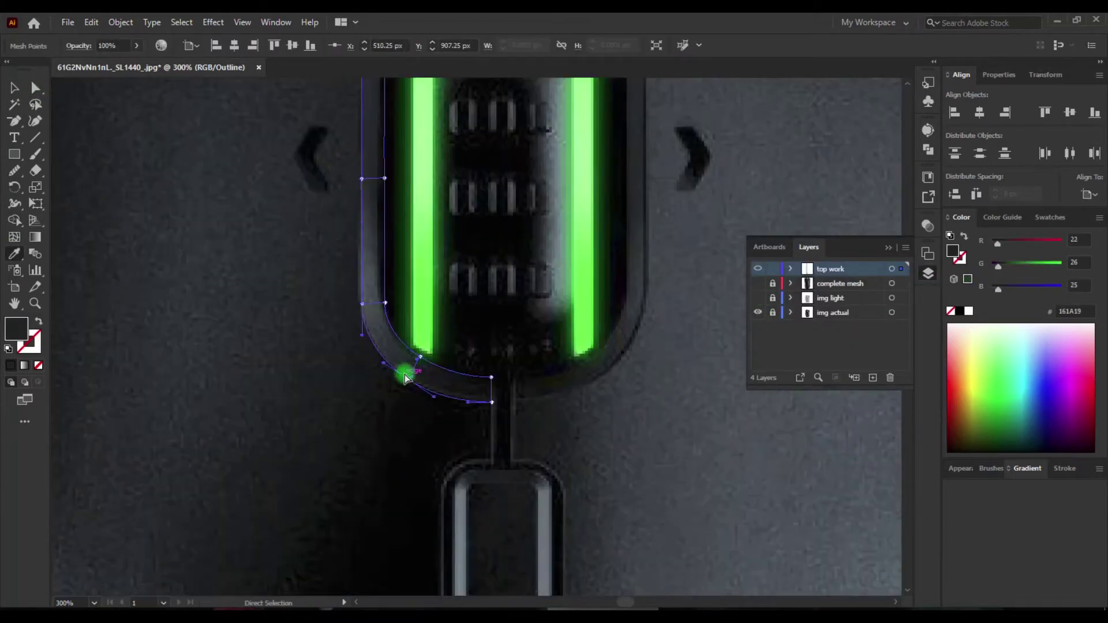
{"action": "left_click", "coordinate": [758, 269]}
Shade points along the curve, checking in full colour preview by toggling the top work layer.
{"action": "scroll", "coordinate": [703, 351], "scroll_direction": "up", "scroll_amount": 5}
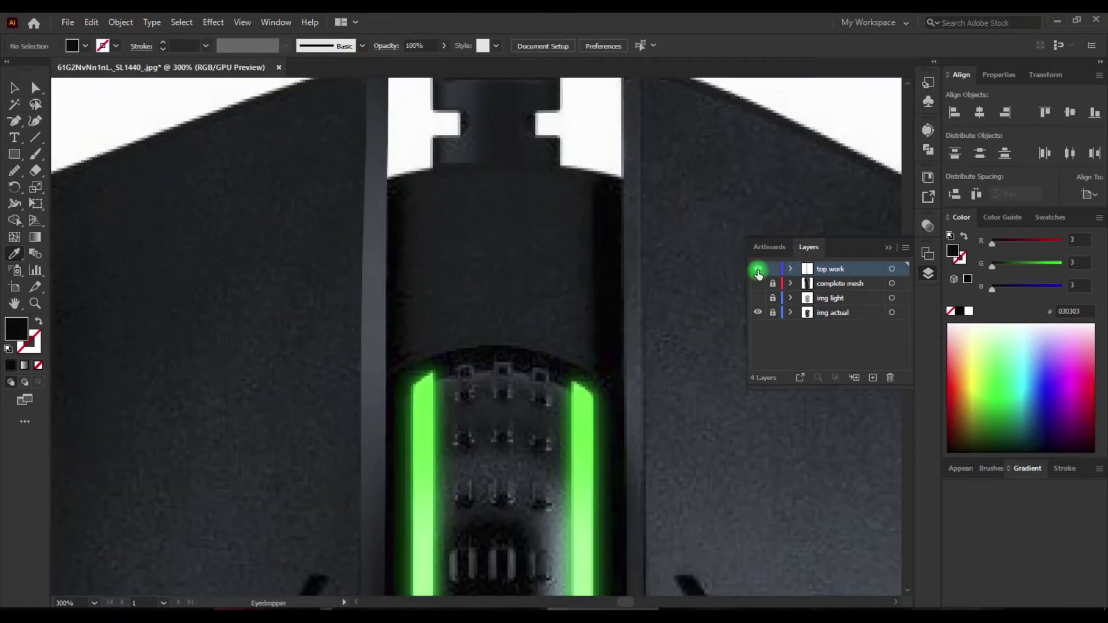
{"action": "scroll", "coordinate": [703, 351], "scroll_direction": "down", "scroll_amount": 5}
{"action": "key", "text": "i"}
{"action": "scroll", "coordinate": [519, 347], "scroll_direction": "down", "scroll_amount": 2}
{"action": "key", "text": "a"}
{"action": "left_click", "coordinate": [380, 434]}
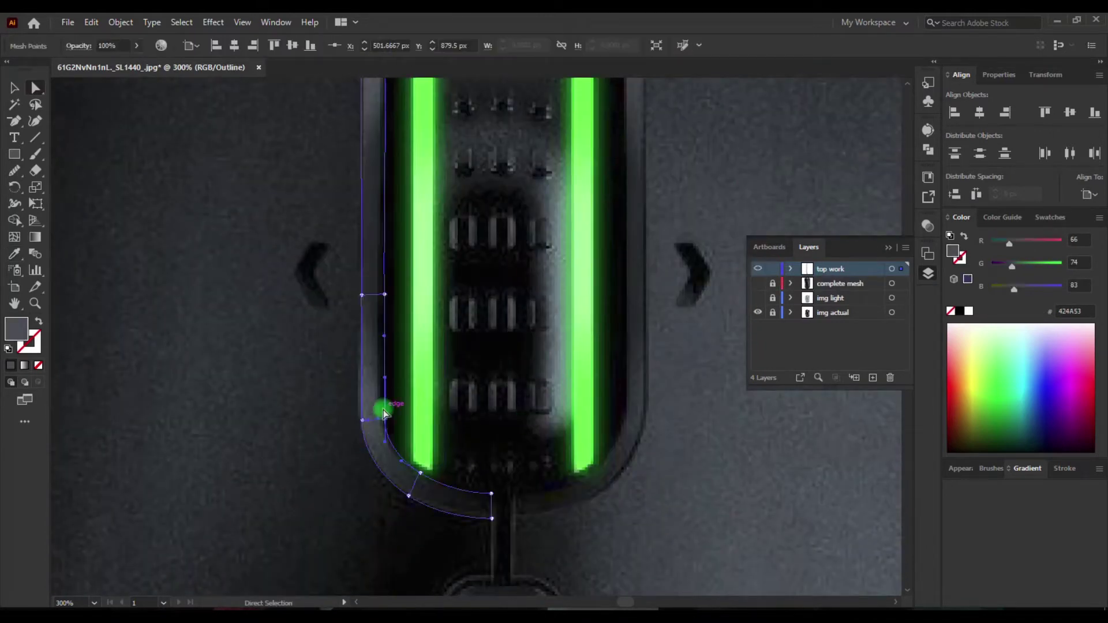
{"action": "left_click", "coordinate": [755, 270]}
{"action": "key", "text": "ctrl+y"}
{"action": "scroll", "coordinate": [757, 271], "scroll_direction": "up", "scroll_amount": 4}
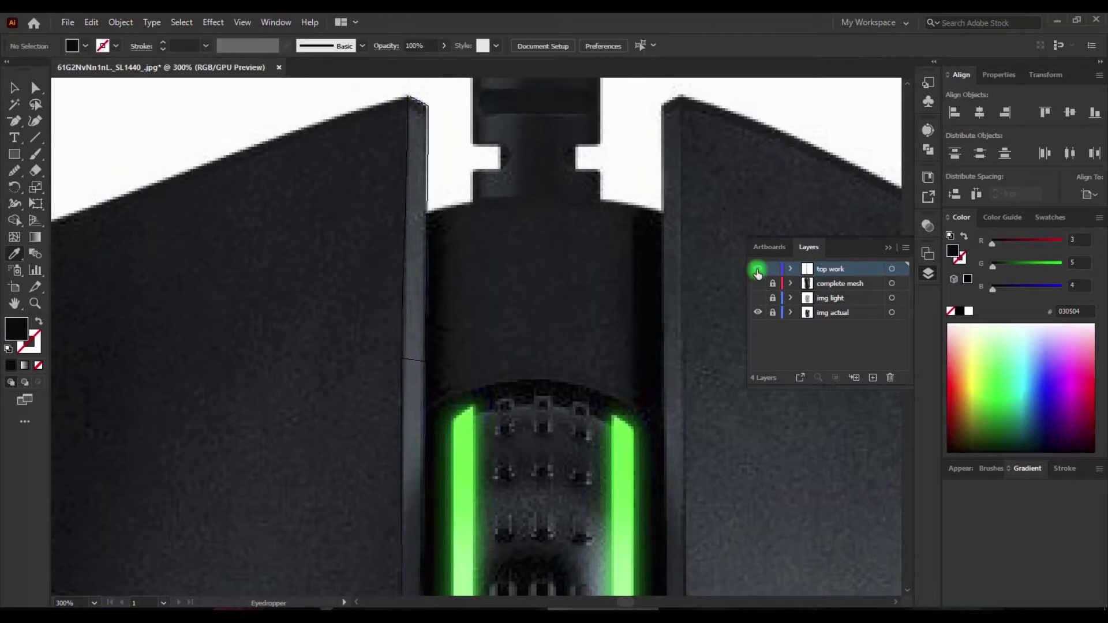
{"action": "left_click", "coordinate": [757, 269]}
{"action": "left_click", "coordinate": [890, 247]}
{"action": "key", "text": "ctrl+minus"}
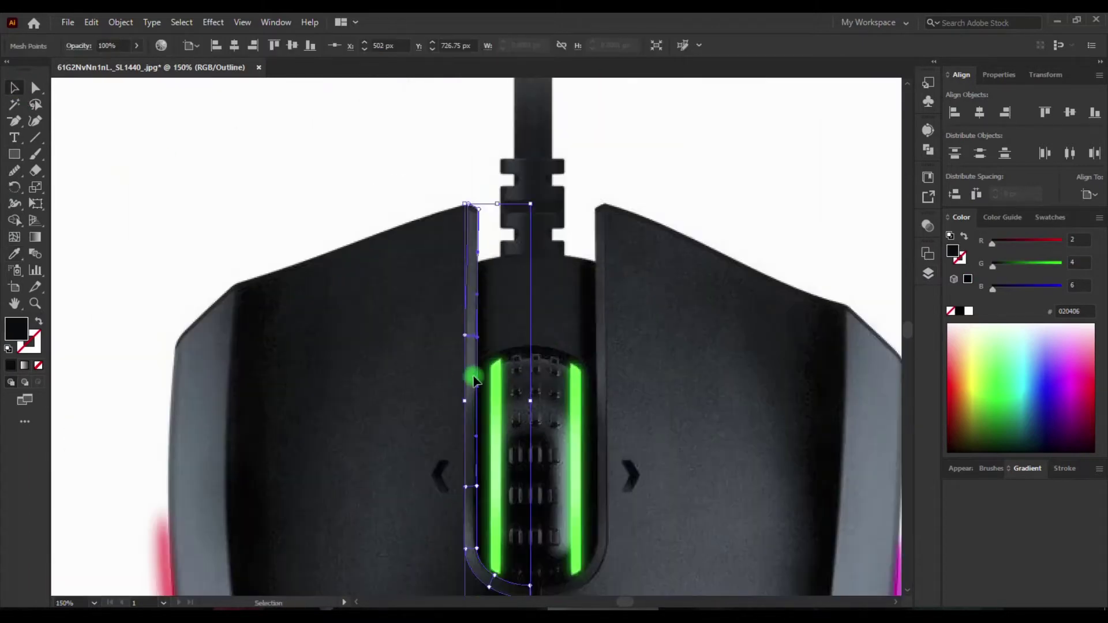
Reflect a copy of the curved strip onto the channel's right edge.
{"action": "left_click", "coordinate": [483, 407]}
{"action": "right_click", "coordinate": [475, 342]}
{"action": "left_click", "coordinate": [723, 469]}
{"action": "left_click", "coordinate": [479, 407]}
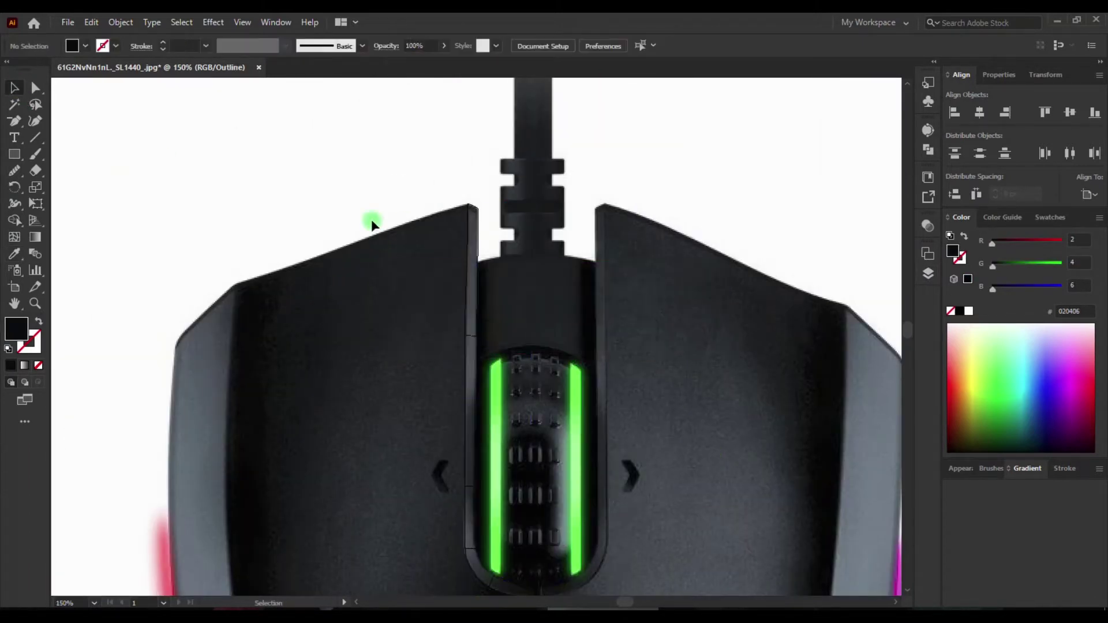
{"action": "right_click", "coordinate": [475, 342]}
{"action": "key", "text": "Escape"}
{"action": "key", "text": "ctrl+y"}
{"action": "left_click", "coordinate": [583, 208]}
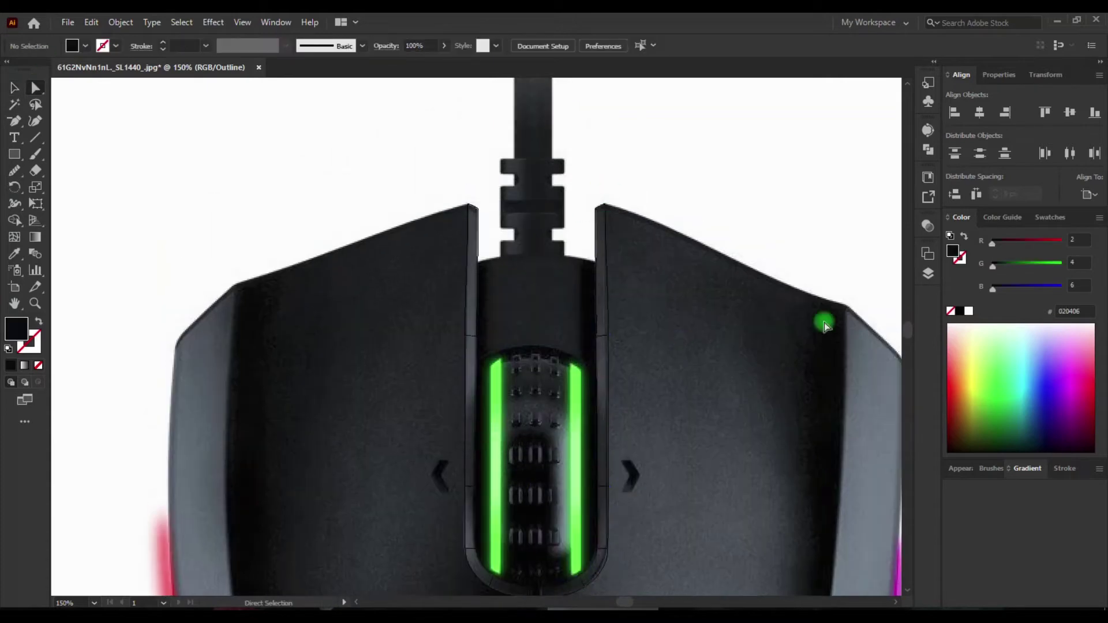
{"action": "left_click", "coordinate": [928, 273]}
{"action": "left_click", "coordinate": [758, 269], "text": "ctrl"}
{"action": "key", "text": "ctrl+plus"}
{"action": "key", "text": "ctrl+plus"}
{"action": "key", "text": "ctrl+plus"}
Shade the mirrored strip's points with sampled grey, near-black and mid-grey tones.
{"action": "left_click", "coordinate": [537, 309]}
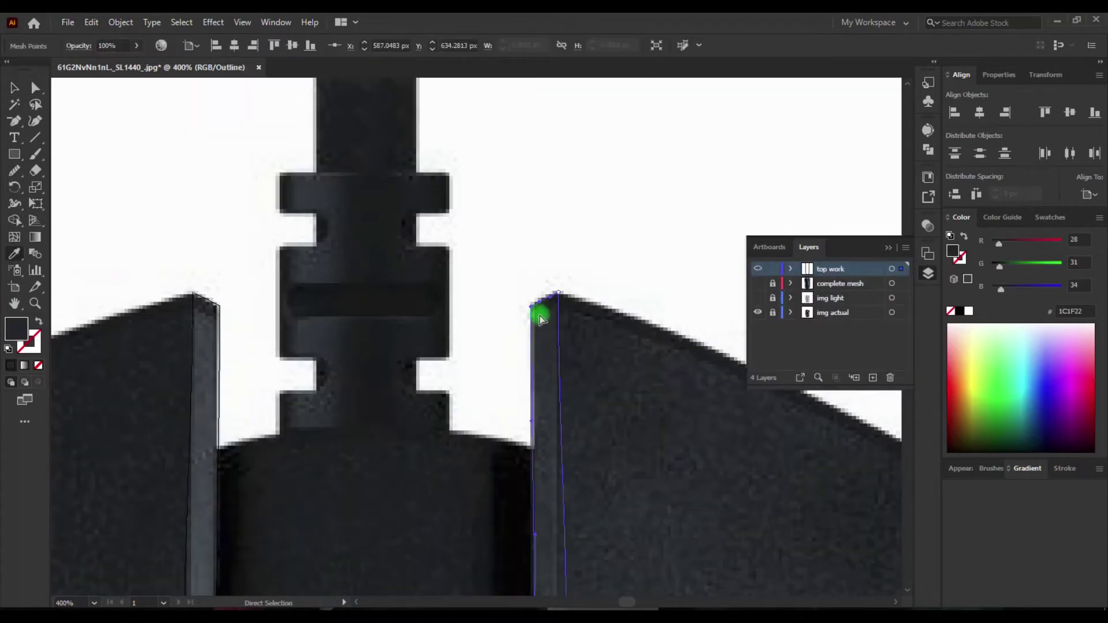
{"action": "scroll", "coordinate": [538, 319], "scroll_direction": "down", "scroll_amount": 5}
{"action": "key", "text": "i"}
{"action": "left_click", "coordinate": [562, 349]}
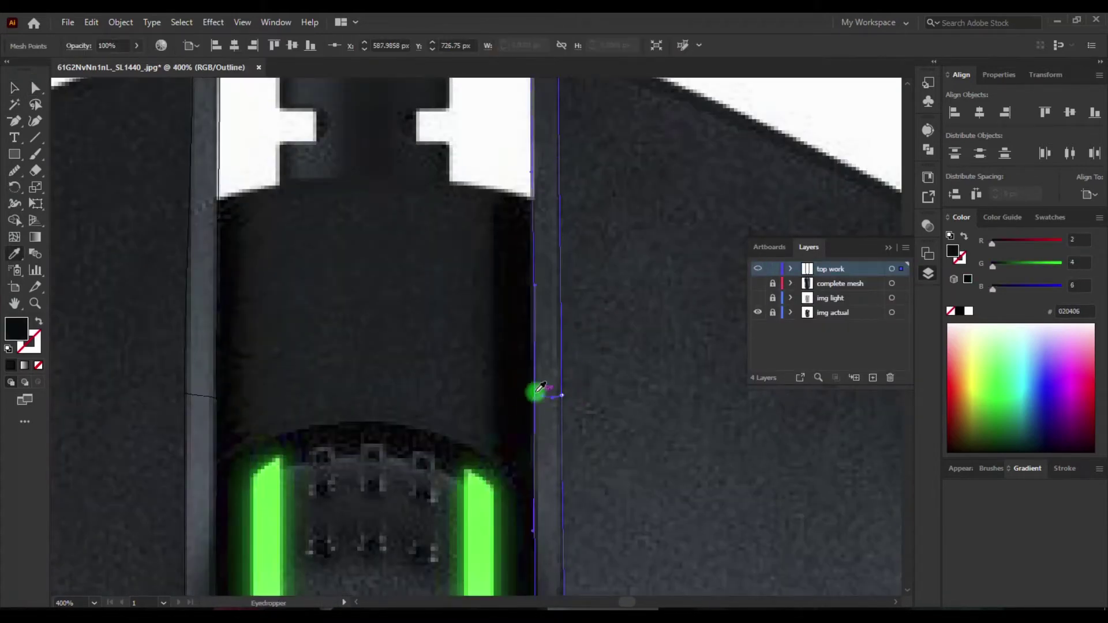
{"action": "scroll", "coordinate": [548, 416], "scroll_direction": "down", "scroll_amount": 8}
{"action": "left_click", "coordinate": [563, 342]}
{"action": "scroll", "coordinate": [594, 366], "scroll_direction": "down", "scroll_amount": 4}
{"action": "key", "text": "i"}
{"action": "left_click", "coordinate": [556, 339]}
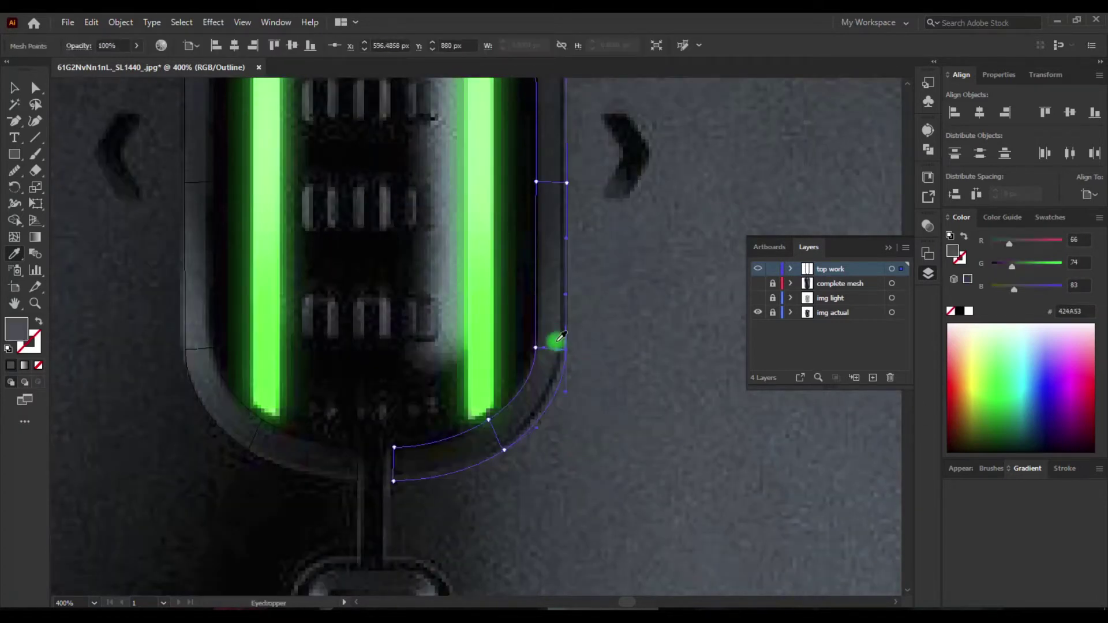
{"action": "scroll", "coordinate": [551, 352], "scroll_direction": "down", "scroll_amount": 2}
{"action": "left_click", "coordinate": [401, 400]}
{"action": "left_click_drag", "start_coordinate": [566, 283], "coordinate": [564, 279]}
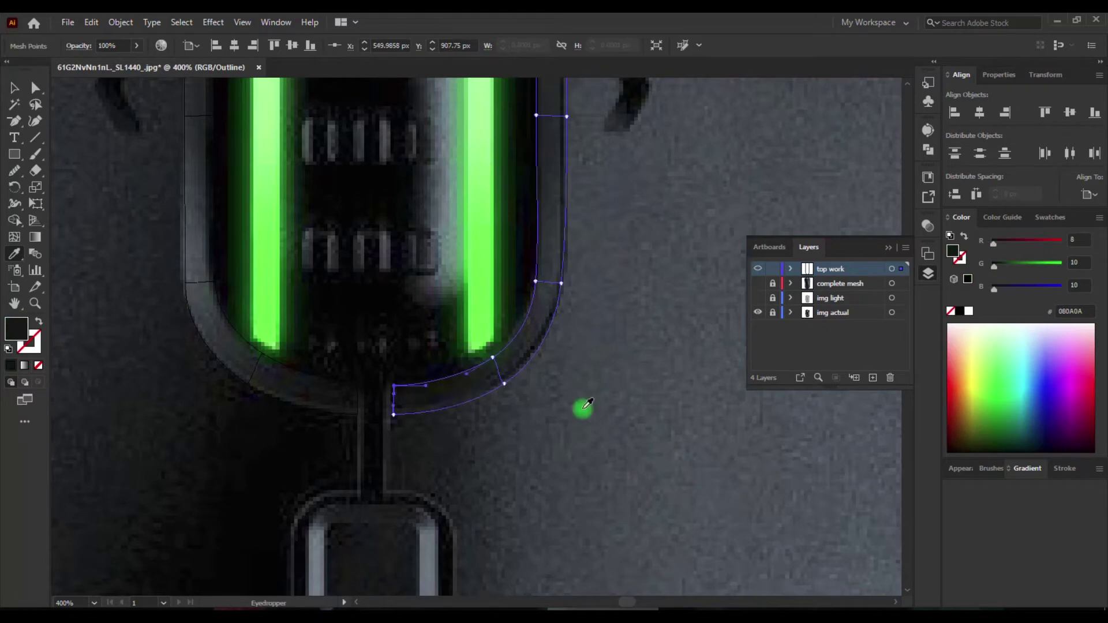
Review the mirrored strip in full colour preview zoomed out, then hide top work.
{"action": "key", "text": "ctrl+y"}
{"action": "scroll", "coordinate": [560, 532], "scroll_direction": "up", "scroll_amount": 5}
{"action": "key", "text": "ctrl+1"}
{"action": "left_click", "coordinate": [758, 269]}
Add a new center layer beneath top work and lock the top work layer.
{"action": "left_click", "coordinate": [872, 378]}
{"action": "key", "text": "ctrl+y"}
{"action": "left_click", "coordinate": [772, 284]}
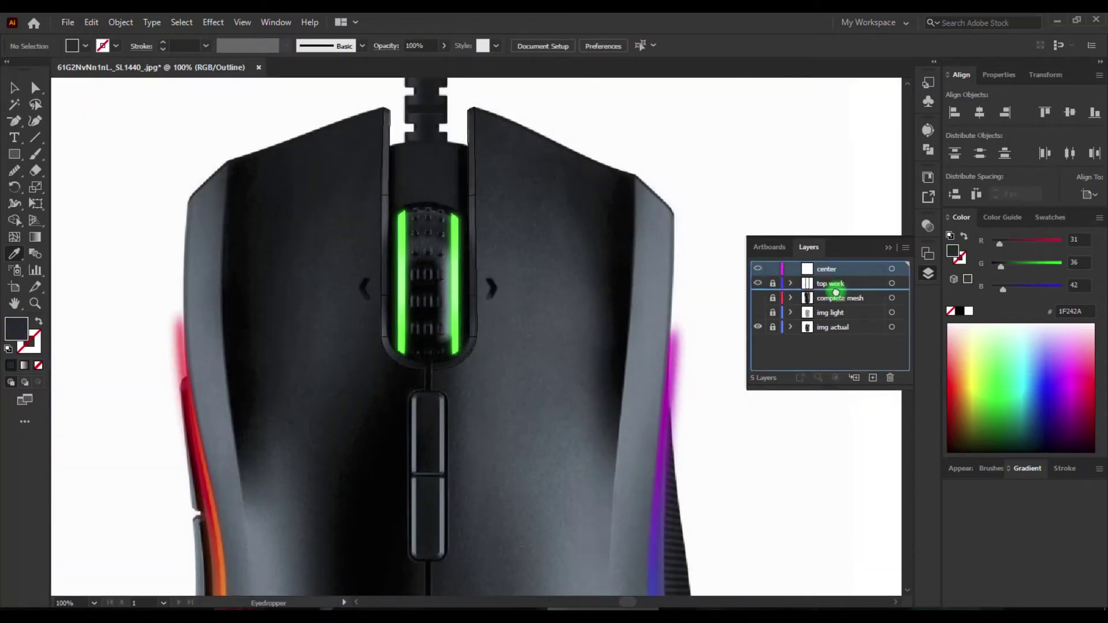
{"action": "left_click_drag", "start_coordinate": [835, 293], "coordinate": [836, 289]}
{"action": "scroll", "coordinate": [292, 346], "scroll_direction": "up", "scroll_amount": 5}
{"action": "scroll", "coordinate": [358, 136], "scroll_direction": "down", "scroll_amount": 2}
Draw a mesh rectangle over the centre strip and arch its top edge upward.
{"action": "key", "text": "m"}
{"action": "left_click_drag", "start_coordinate": [359, 136], "coordinate": [519, 562]}
{"action": "scroll", "coordinate": [474, 279], "scroll_direction": "up", "scroll_amount": 3}
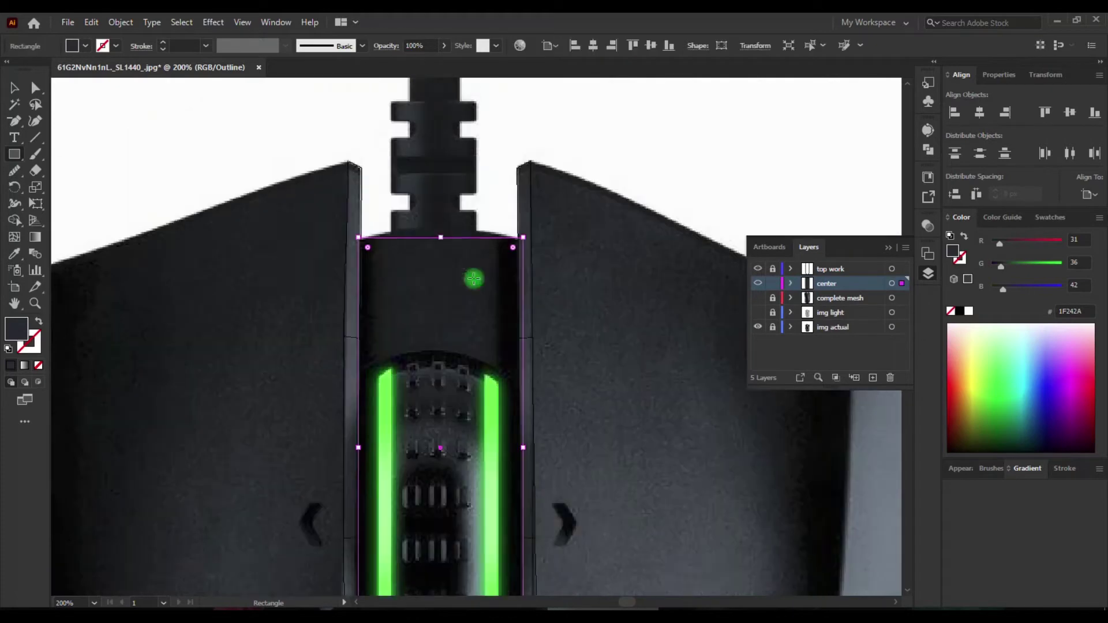
{"action": "scroll", "coordinate": [474, 278], "scroll_direction": "up", "scroll_amount": 1}
{"action": "left_click_drag", "start_coordinate": [440, 270], "coordinate": [439, 261]}
{"action": "scroll", "coordinate": [394, 206], "scroll_direction": "up", "scroll_amount": 2}
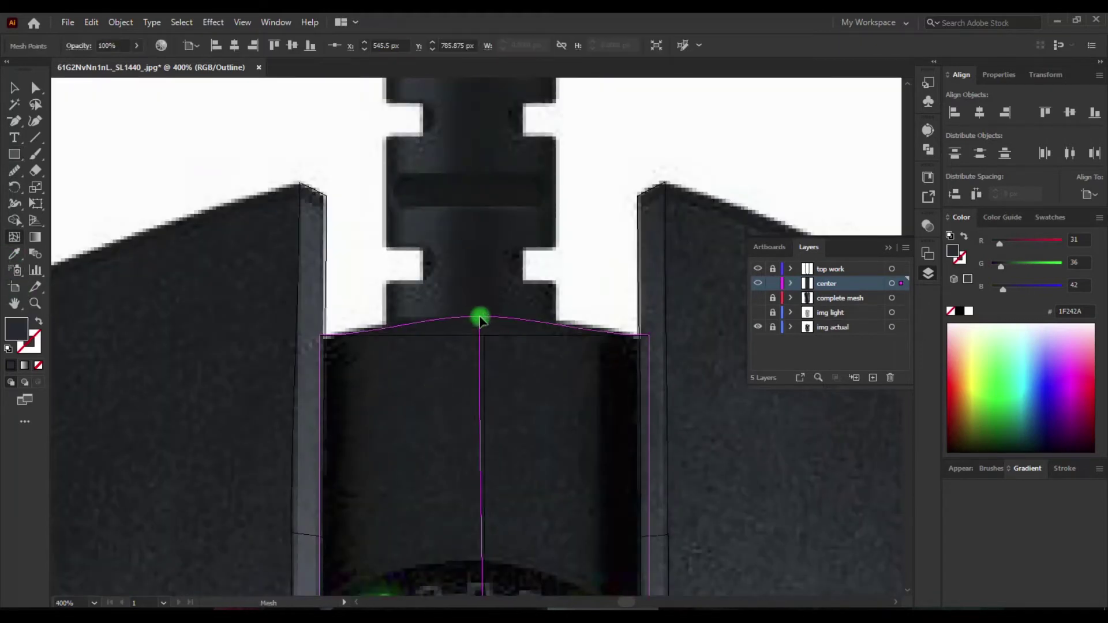
{"action": "scroll", "coordinate": [380, 337], "scroll_direction": "down", "scroll_amount": 10}
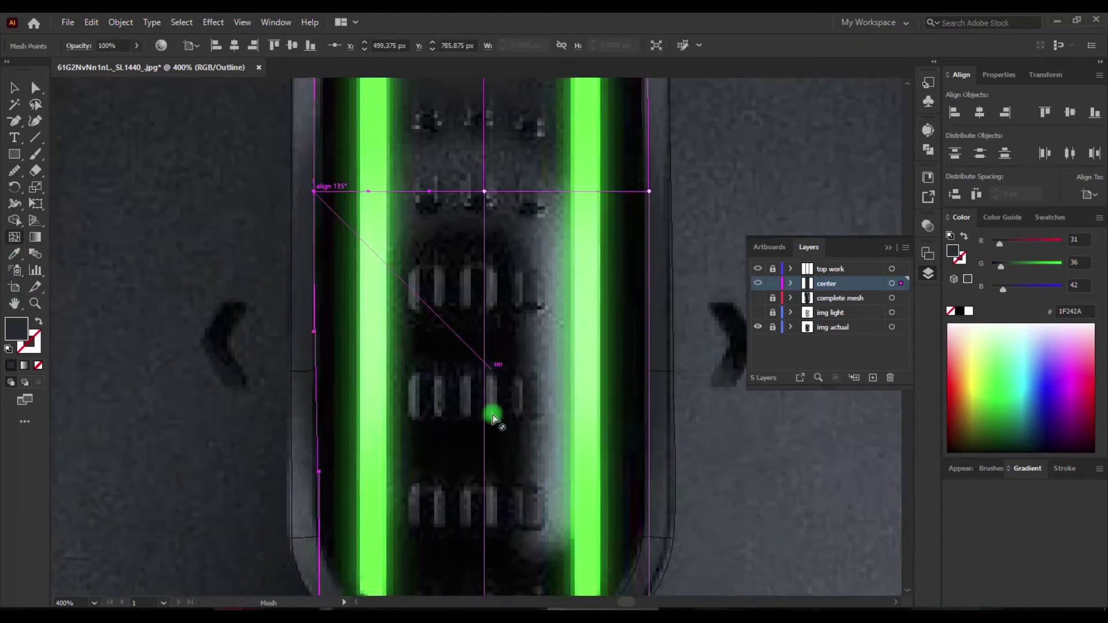
Round the mesh's bottom by tucking both corners inward and pulling the centre down.
{"action": "left_click_drag", "start_coordinate": [319, 495], "coordinate": [329, 480]}
{"action": "left_click_drag", "start_coordinate": [485, 495], "coordinate": [484, 532]}
{"action": "left_click_drag", "start_coordinate": [650, 496], "coordinate": [635, 482]}
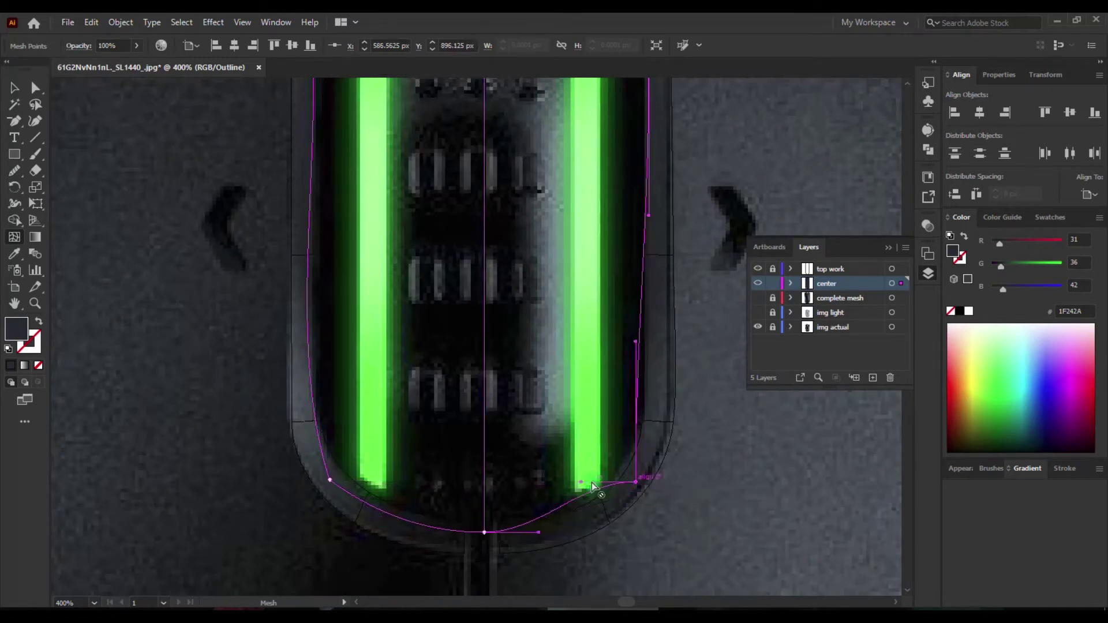
{"action": "scroll", "coordinate": [648, 448], "scroll_direction": "up", "scroll_amount": 5}
{"action": "scroll", "coordinate": [359, 205], "scroll_direction": "up", "scroll_amount": 5}
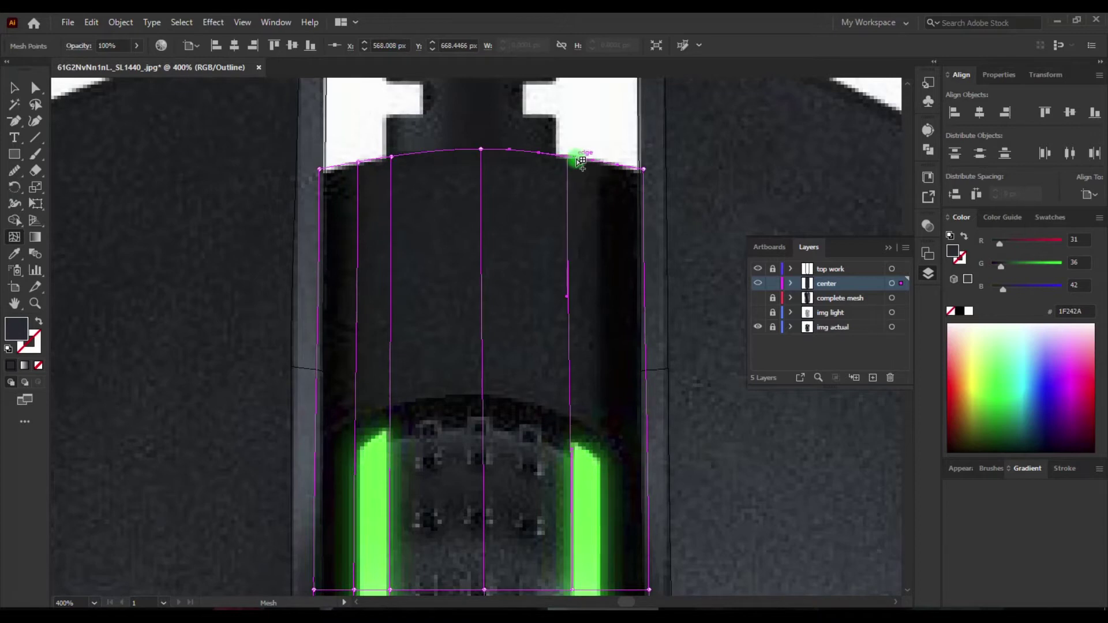
Undo extra mesh lines and reshape the top edge's curve at the corner.
{"action": "left_click", "coordinate": [602, 165]}
{"action": "left_click", "coordinate": [483, 259]}
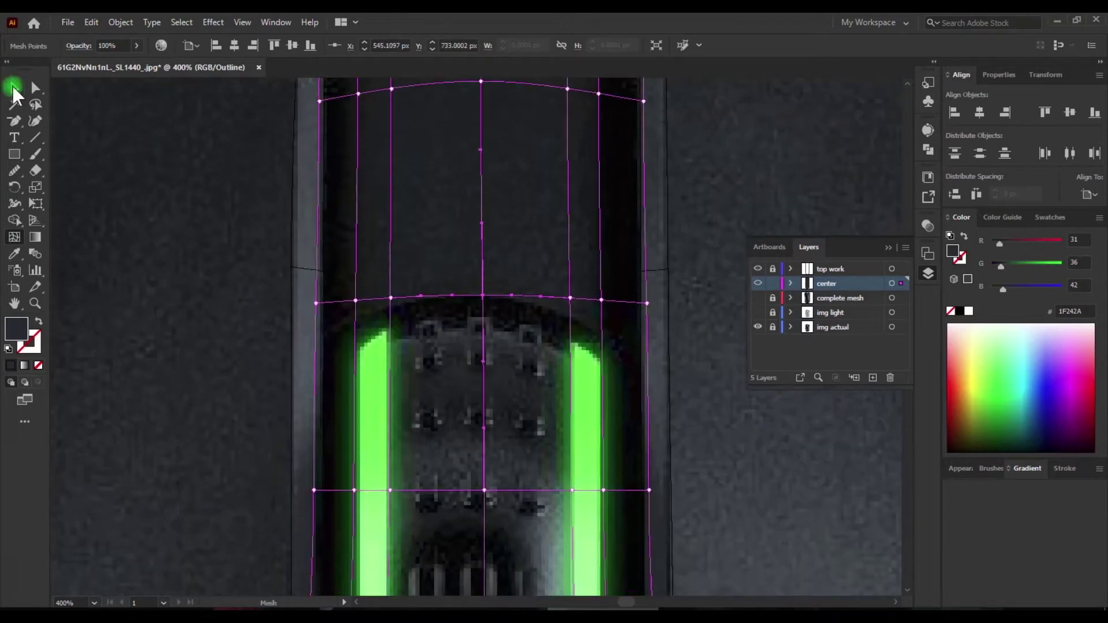
{"action": "key", "text": "ctrl+z"}
{"action": "key", "text": "ctrl+z"}
{"action": "key", "text": "ctrl+z"}
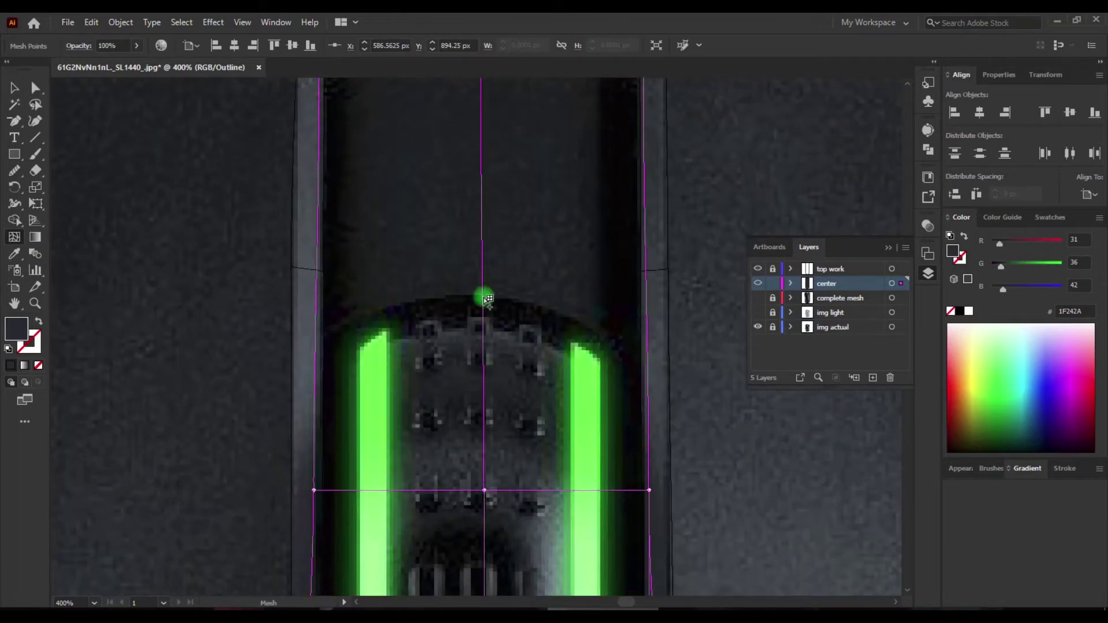
{"action": "left_click_drag", "start_coordinate": [646, 303], "coordinate": [646, 335]}
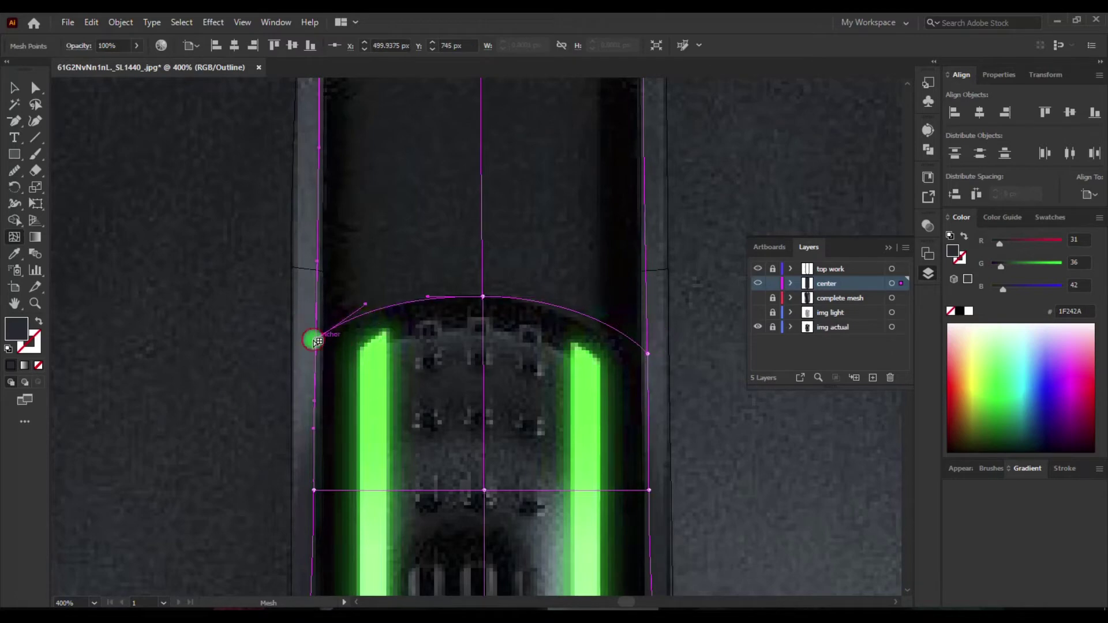
{"action": "scroll", "coordinate": [453, 437], "scroll_direction": "down", "scroll_amount": 5}
{"action": "scroll", "coordinate": [482, 386], "scroll_direction": "up", "scroll_amount": 8}
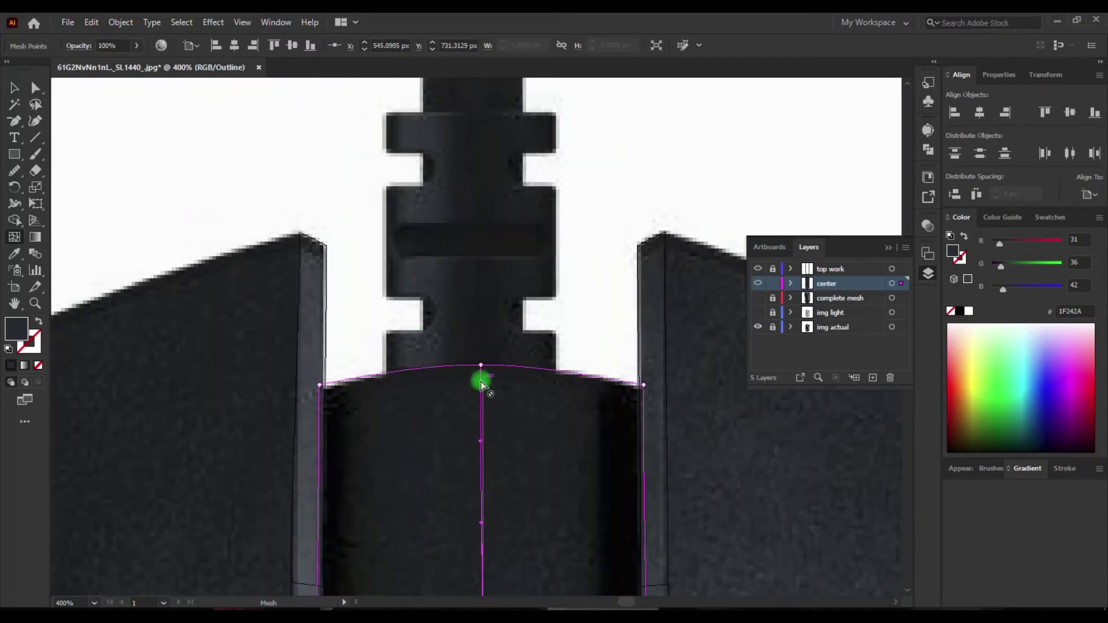
Add a mesh row below the top edge and nudge the lower-left point onto the outline.
{"action": "left_click", "coordinate": [485, 384]}
{"action": "scroll", "coordinate": [394, 180], "scroll_direction": "down", "scroll_amount": 5}
{"action": "scroll", "coordinate": [413, 341], "scroll_direction": "up", "scroll_amount": 5}
{"action": "scroll", "coordinate": [314, 329], "scroll_direction": "up", "scroll_amount": 5}
{"action": "scroll", "coordinate": [411, 264], "scroll_direction": "down", "scroll_amount": 1}
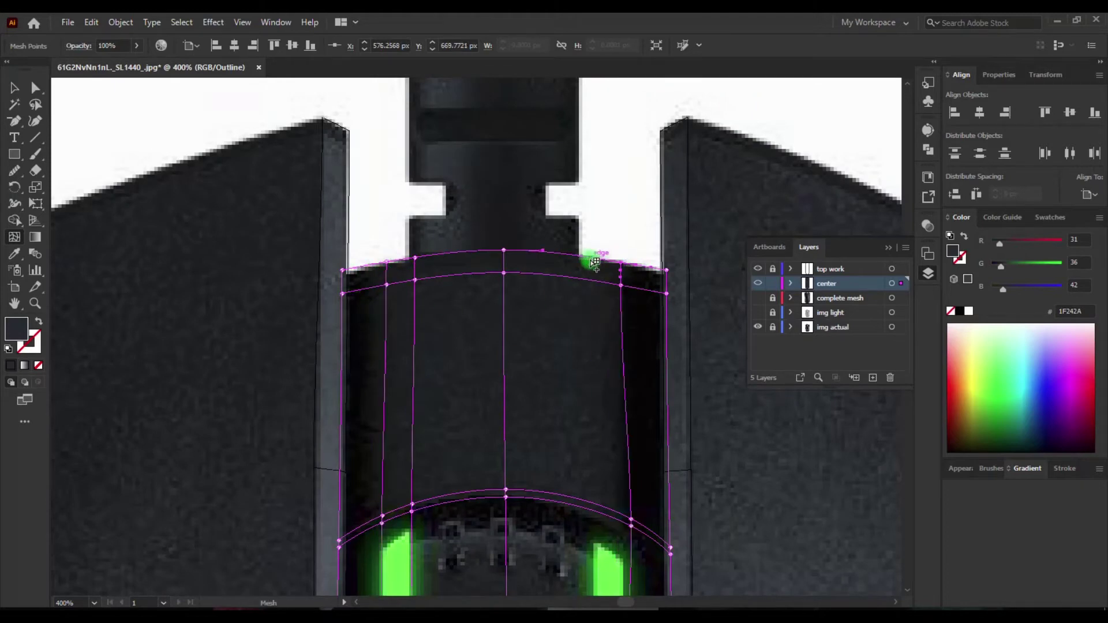
{"action": "scroll", "coordinate": [606, 283], "scroll_direction": "down", "scroll_amount": 5}
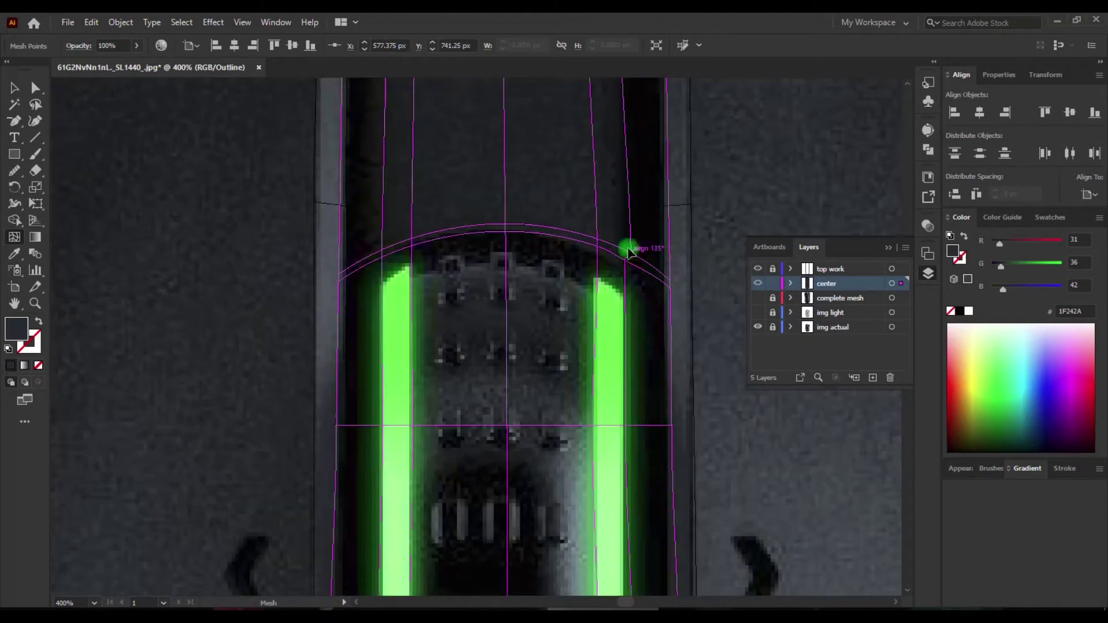
{"action": "scroll", "coordinate": [626, 254], "scroll_direction": "up", "scroll_amount": 3}
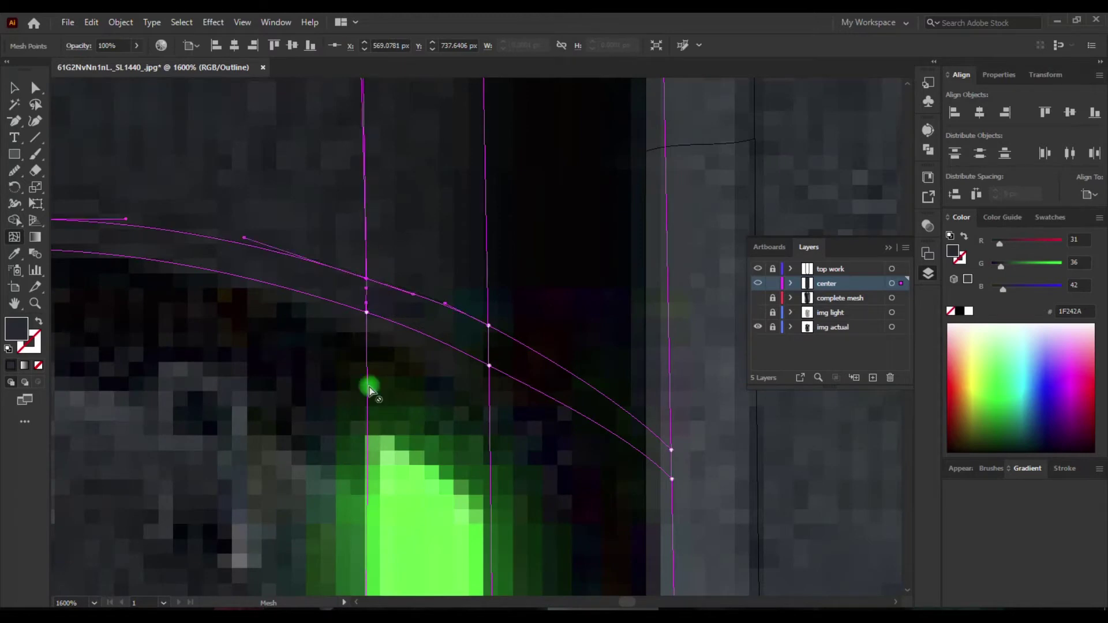
{"action": "scroll", "coordinate": [370, 387], "scroll_direction": "up", "scroll_amount": 1}
{"action": "scroll", "coordinate": [492, 463], "scroll_direction": "down", "scroll_amount": 5}
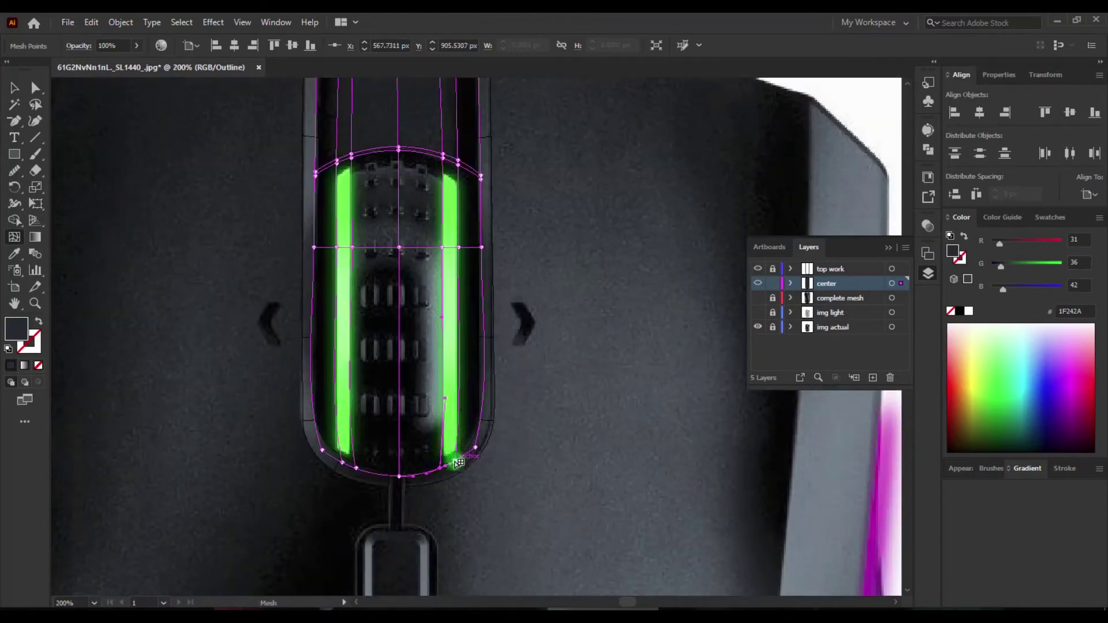
{"action": "key", "text": "ctrl+z"}
{"action": "scroll", "coordinate": [359, 482], "scroll_direction": "up", "scroll_amount": 1}
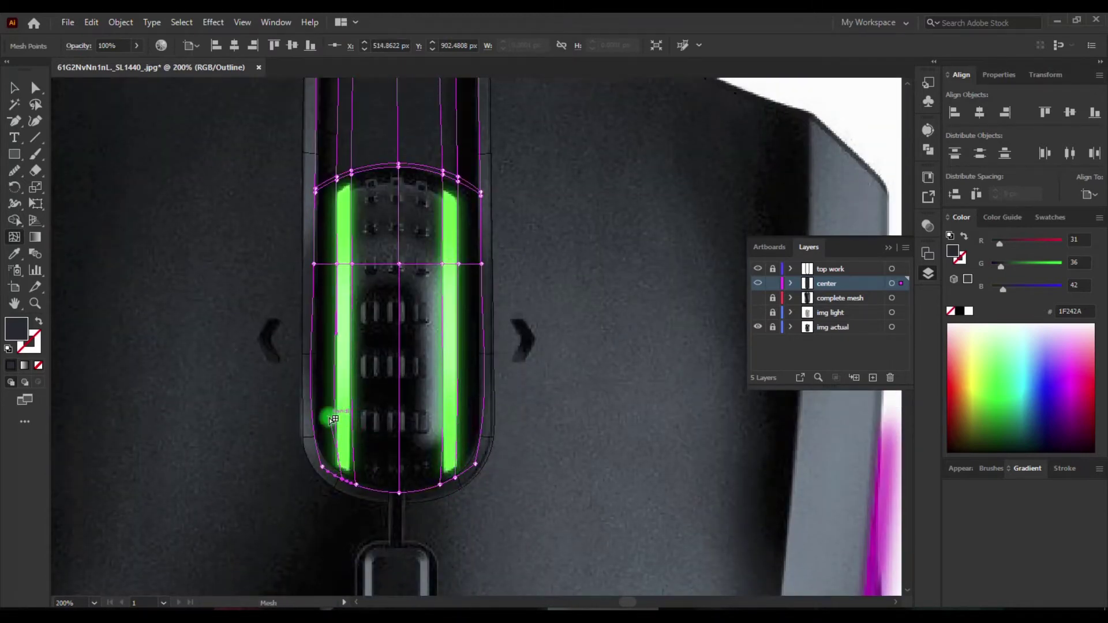
{"action": "scroll", "coordinate": [333, 419], "scroll_direction": "up", "scroll_amount": 2}
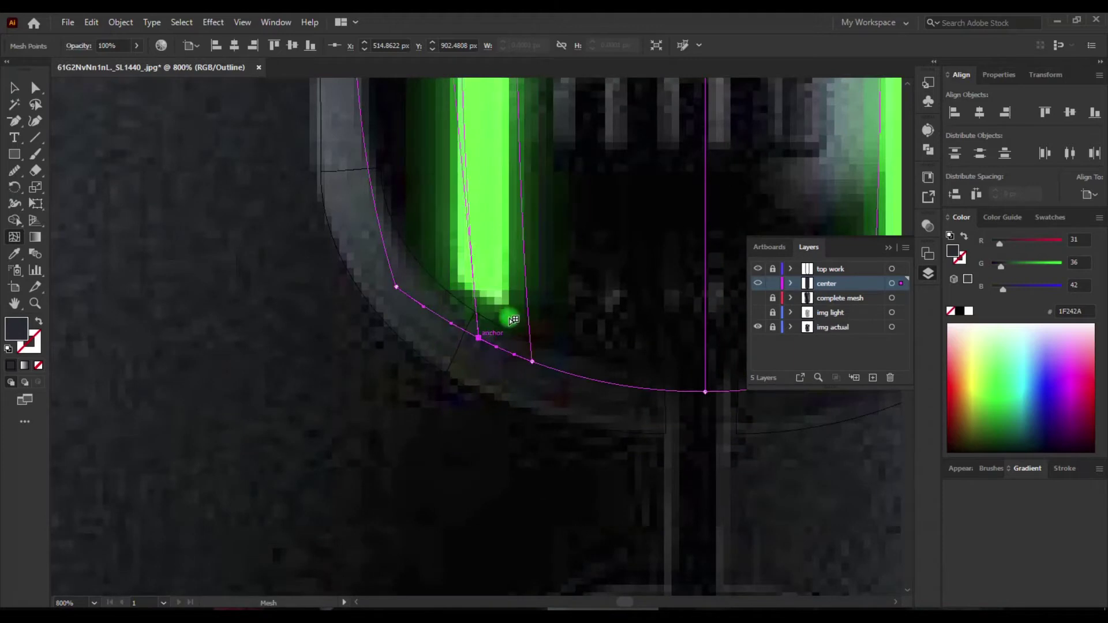
{"action": "left_click_drag", "start_coordinate": [477, 333], "coordinate": [522, 361]}
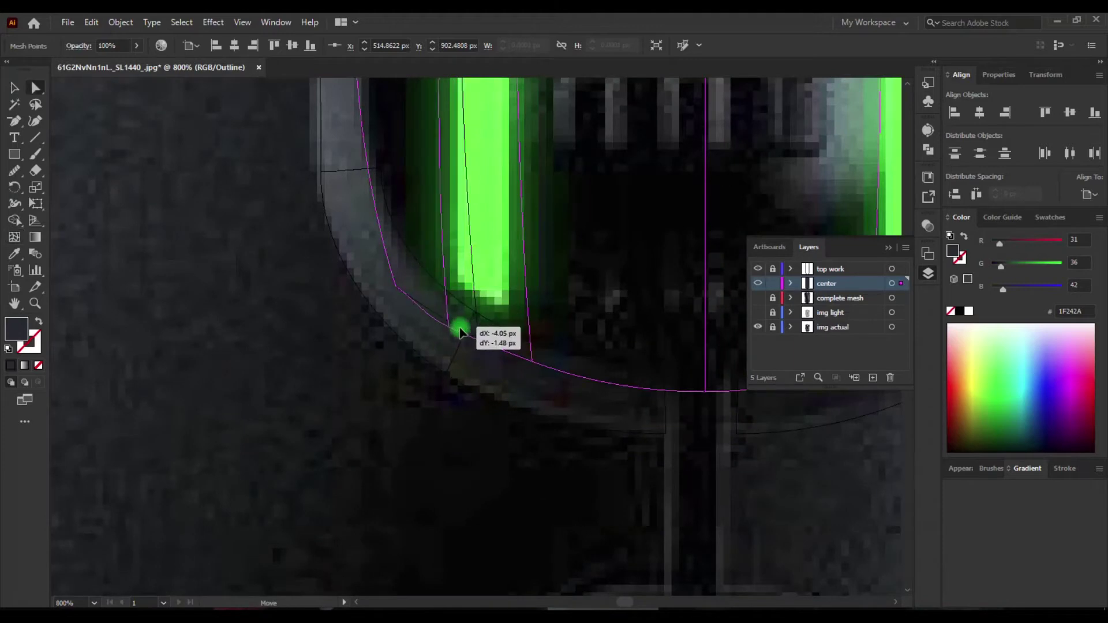
{"action": "key", "text": "a"}
{"action": "scroll", "coordinate": [404, 361], "scroll_direction": "down", "scroll_amount": 2}
{"action": "key", "text": "ctrl+z"}
{"action": "scroll", "coordinate": [614, 427], "scroll_direction": "up", "scroll_amount": 1}
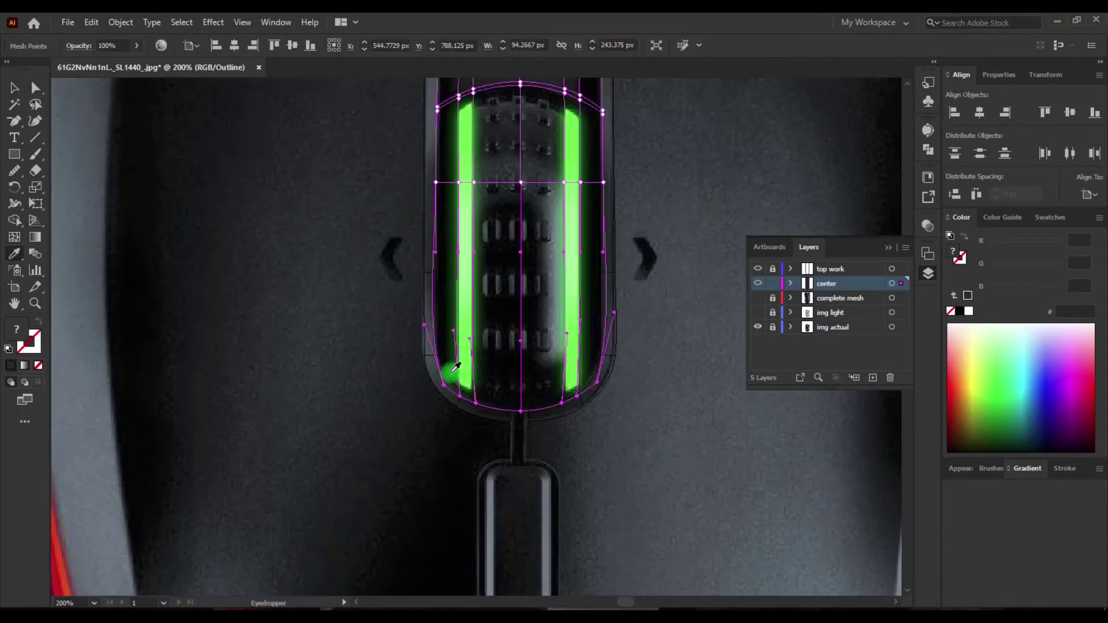
Colour the arc's right end, top-centre and top-edge points with sampled dark greys.
{"action": "scroll", "coordinate": [455, 367], "scroll_direction": "up", "scroll_amount": 1}
{"action": "scroll", "coordinate": [369, 323], "scroll_direction": "up", "scroll_amount": 2}
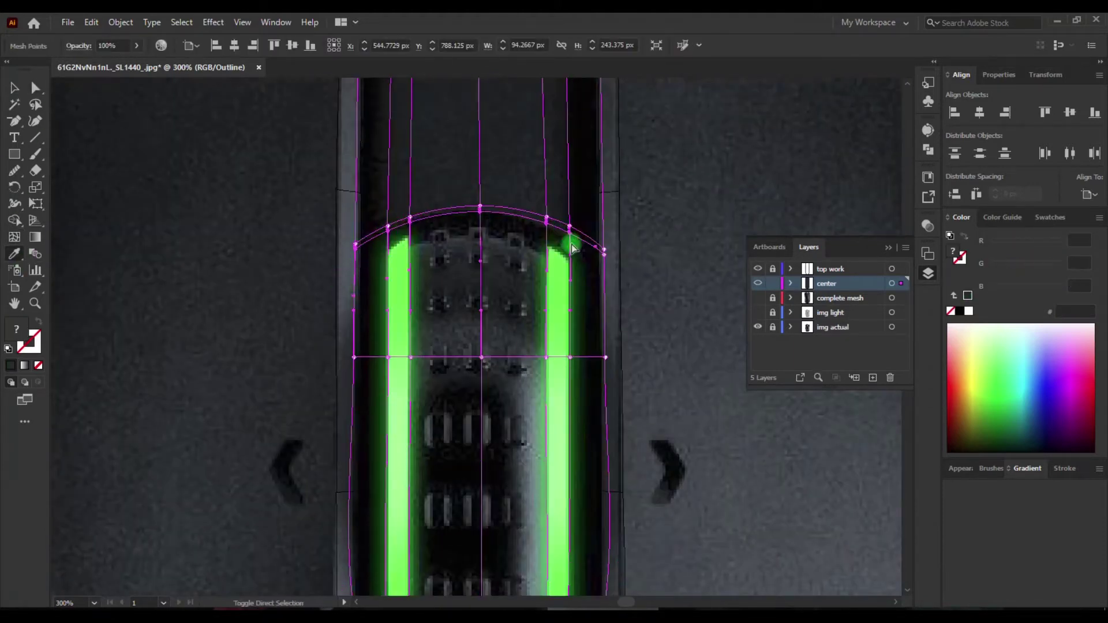
{"action": "left_click", "coordinate": [604, 248]}
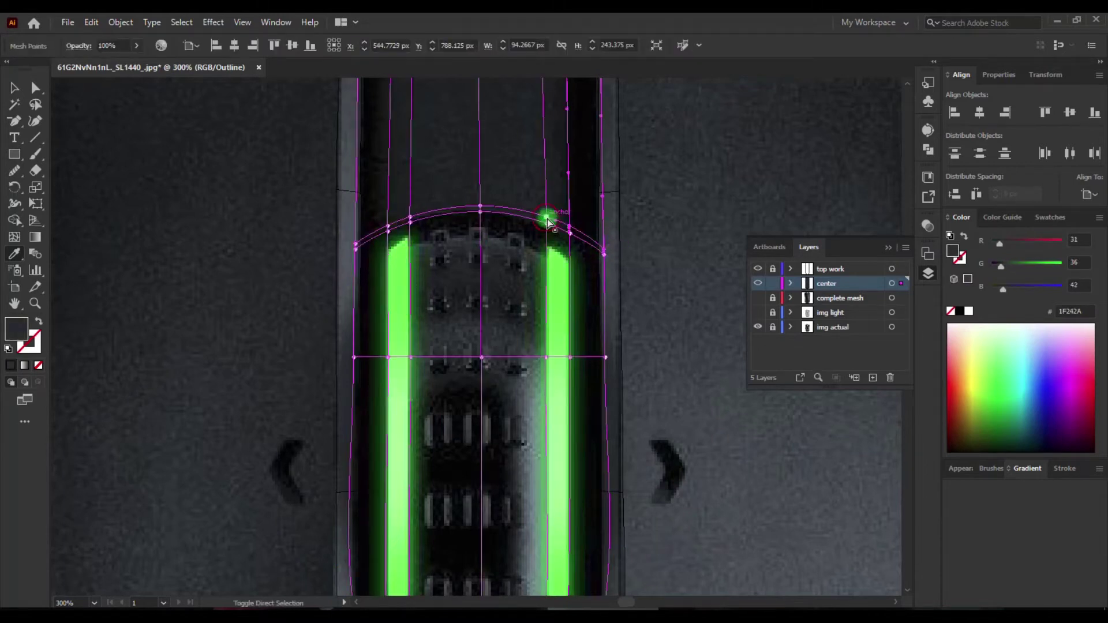
{"action": "scroll", "coordinate": [351, 233], "scroll_direction": "up", "scroll_amount": 3}
{"action": "left_click", "coordinate": [583, 229]}
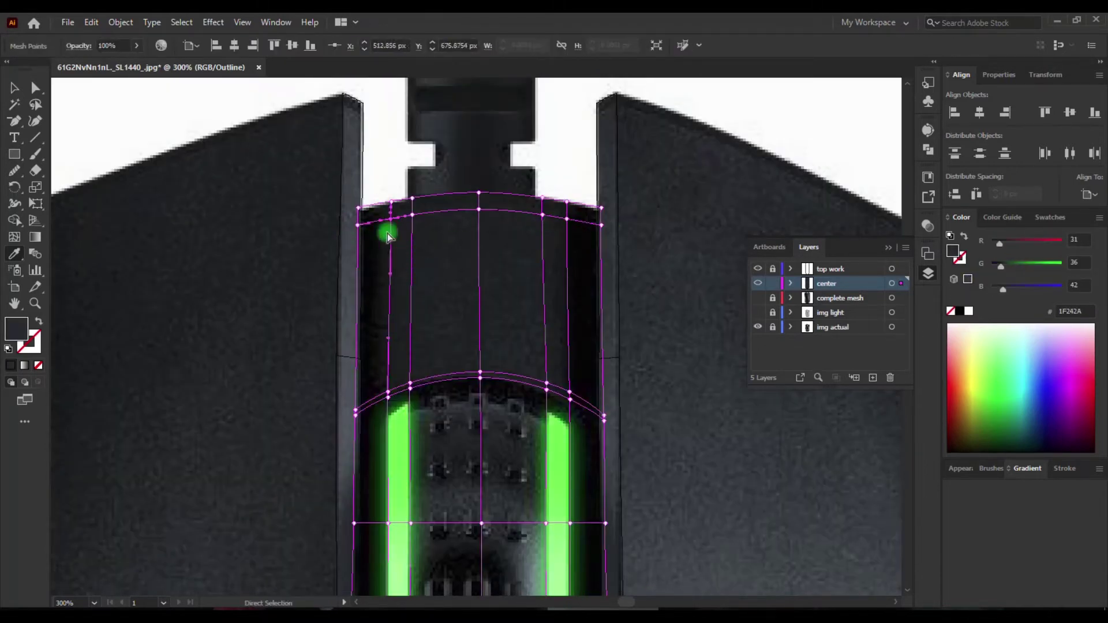
{"action": "left_click", "coordinate": [411, 224]}
{"action": "left_click", "coordinate": [485, 196]}
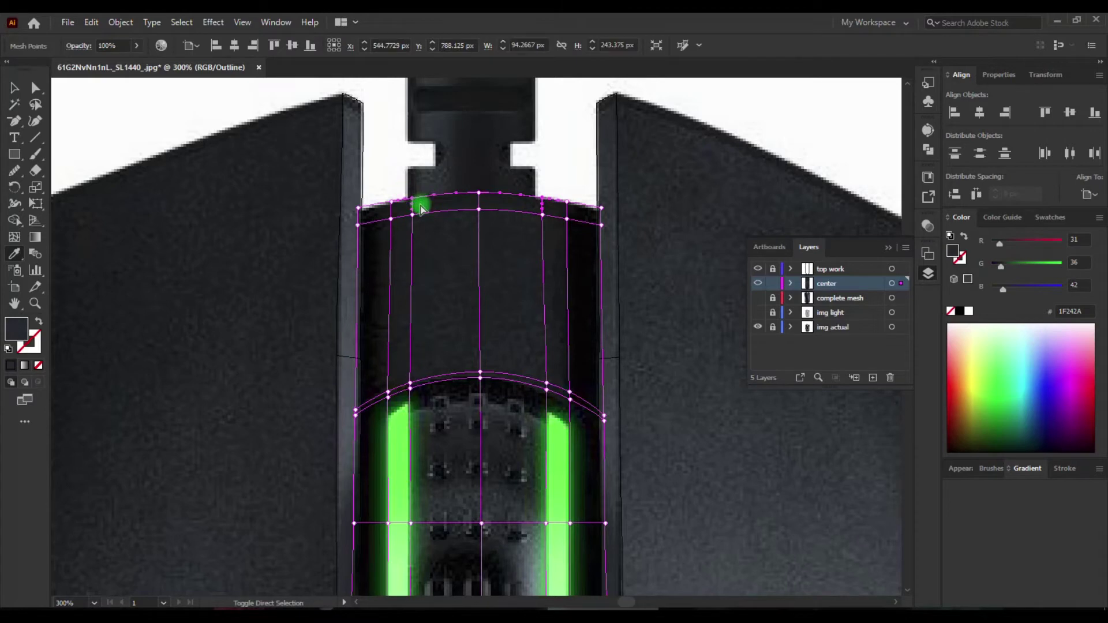
{"action": "left_click", "coordinate": [598, 204]}
{"action": "left_click", "coordinate": [572, 214], "text": "ctrl"}
Compare the shading by toggling the center layer, then box-select the strip's edge points.
{"action": "left_click", "coordinate": [757, 284]}
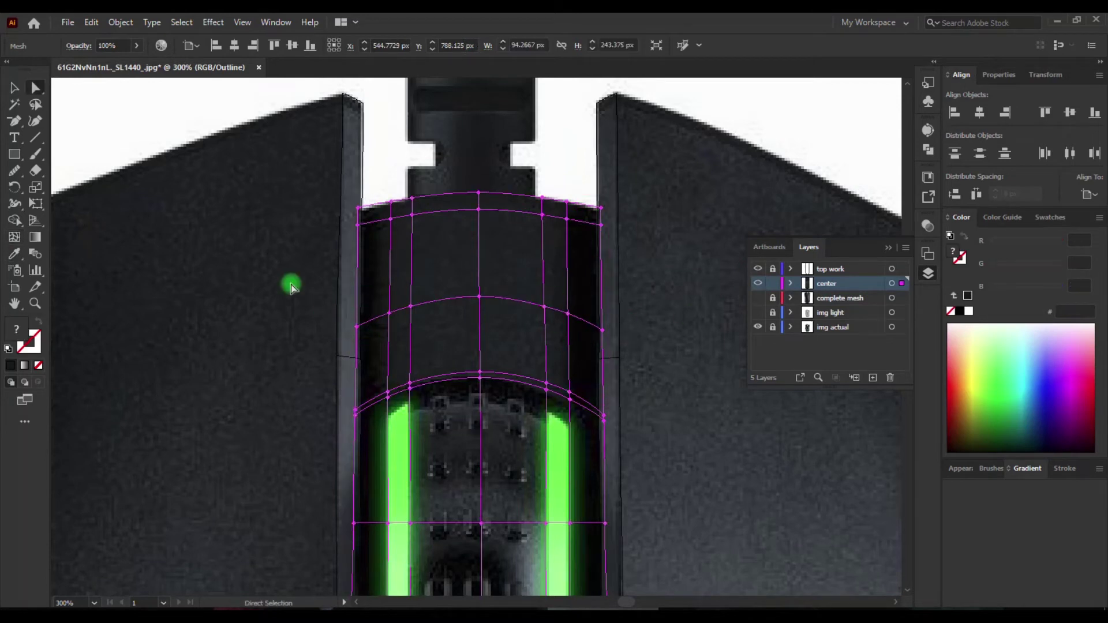
{"action": "left_click", "coordinate": [614, 356]}
{"action": "left_click", "coordinate": [358, 324], "text": "ctrl"}
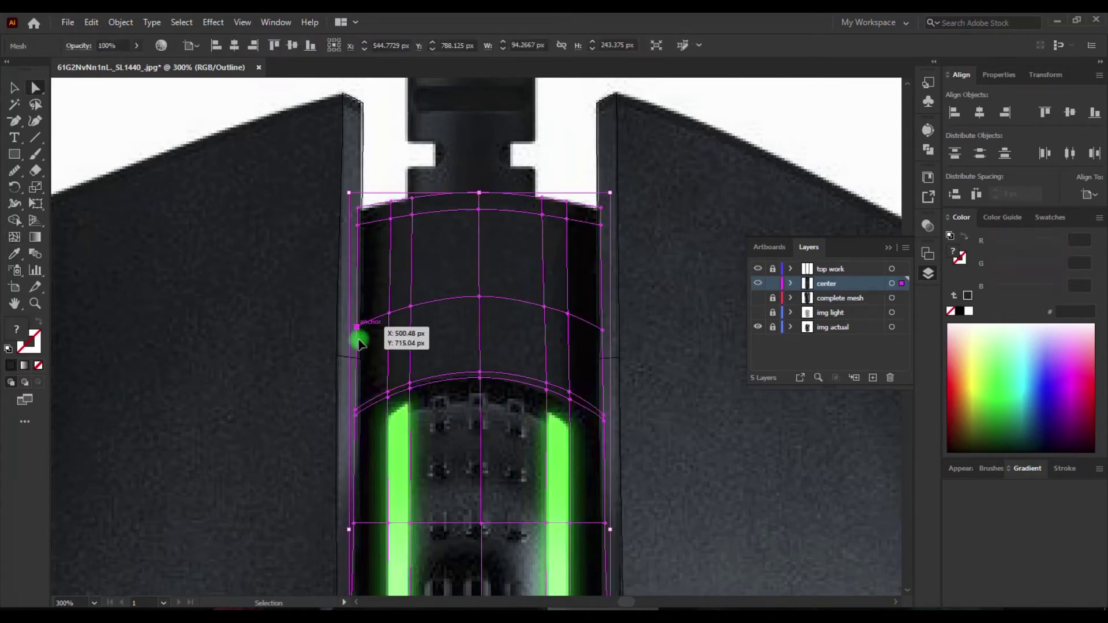
{"action": "left_click", "coordinate": [757, 283]}
{"action": "left_click", "coordinate": [366, 240]}
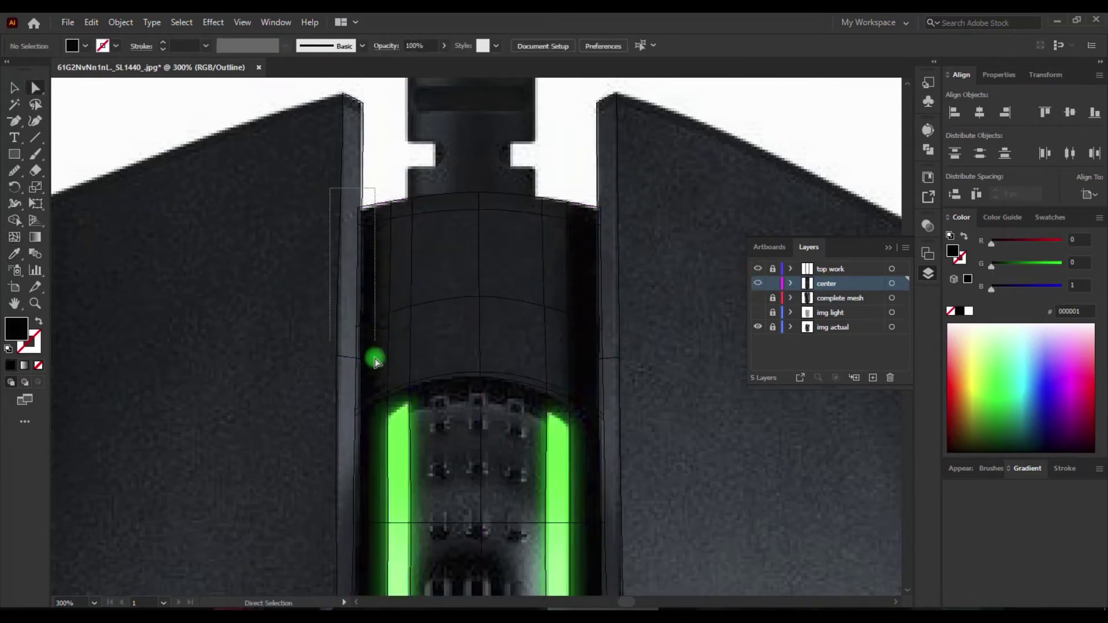
{"action": "left_click_drag", "start_coordinate": [623, 194], "coordinate": [599, 430]}
{"action": "left_click", "coordinate": [630, 312]}
{"action": "left_click", "coordinate": [757, 284]}
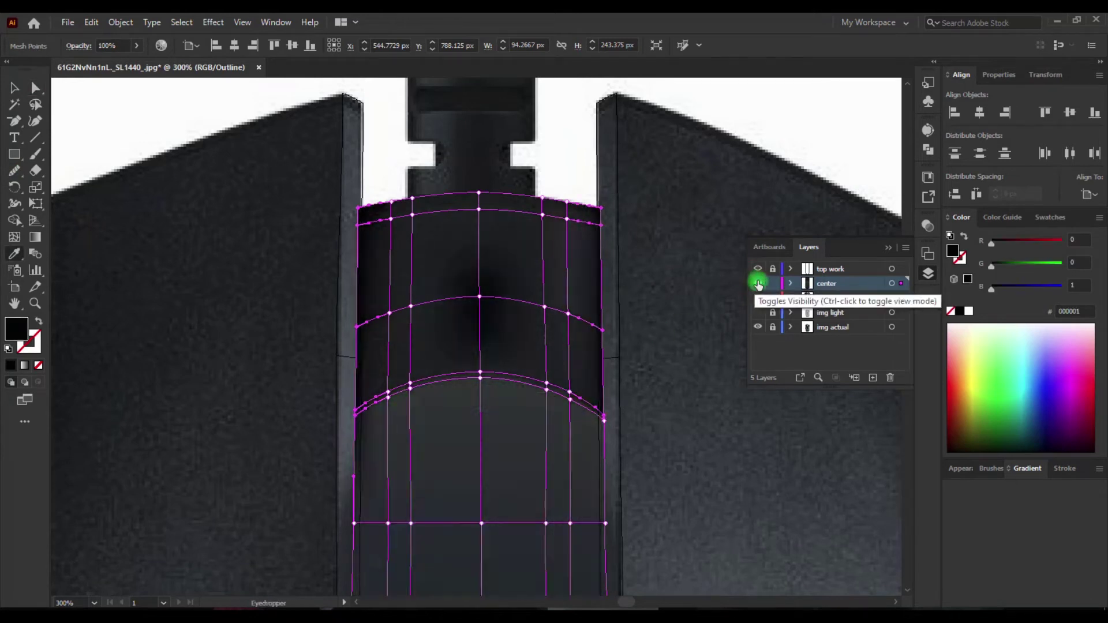
Fill the right-side mesh points with near-black and zoom out to review the strip.
{"action": "left_click", "coordinate": [571, 393]}
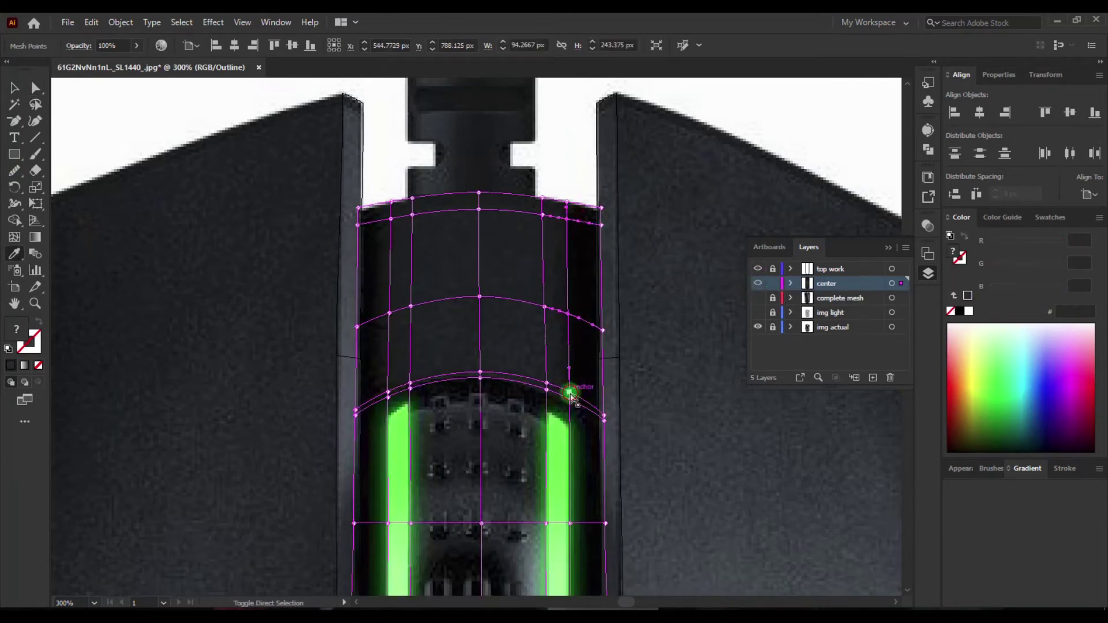
{"action": "left_click", "coordinate": [393, 219]}
{"action": "left_click", "coordinate": [757, 284]}
{"action": "left_click", "coordinate": [757, 283]}
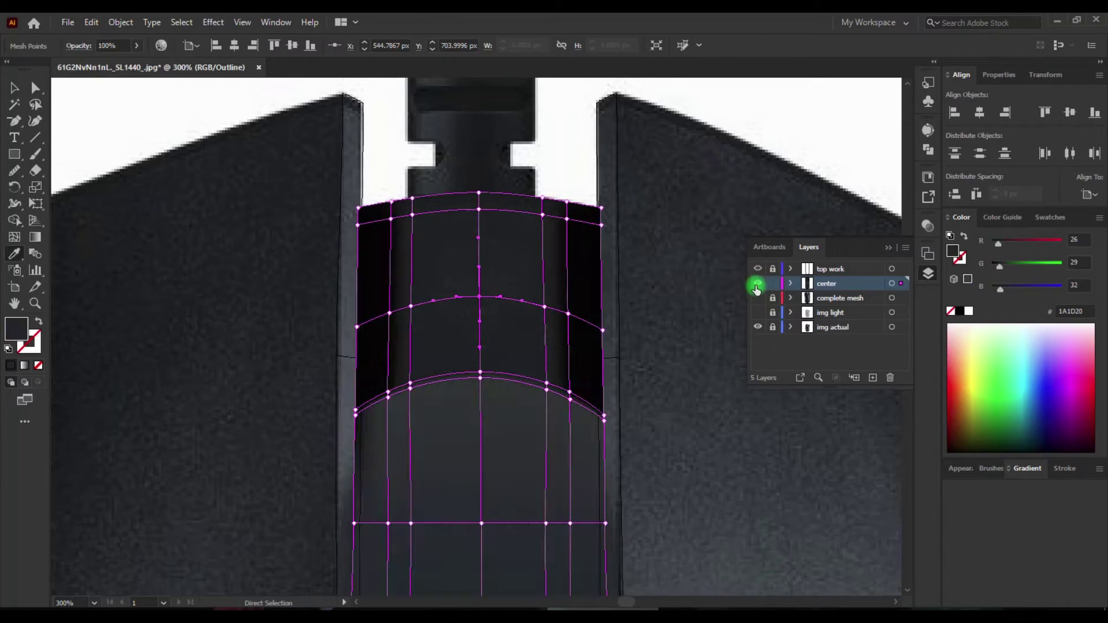
{"action": "key", "text": "ctrl+minus"}
{"action": "key", "text": "ctrl+minus"}
{"action": "left_click", "coordinate": [637, 264]}
{"action": "left_click", "coordinate": [758, 269]}
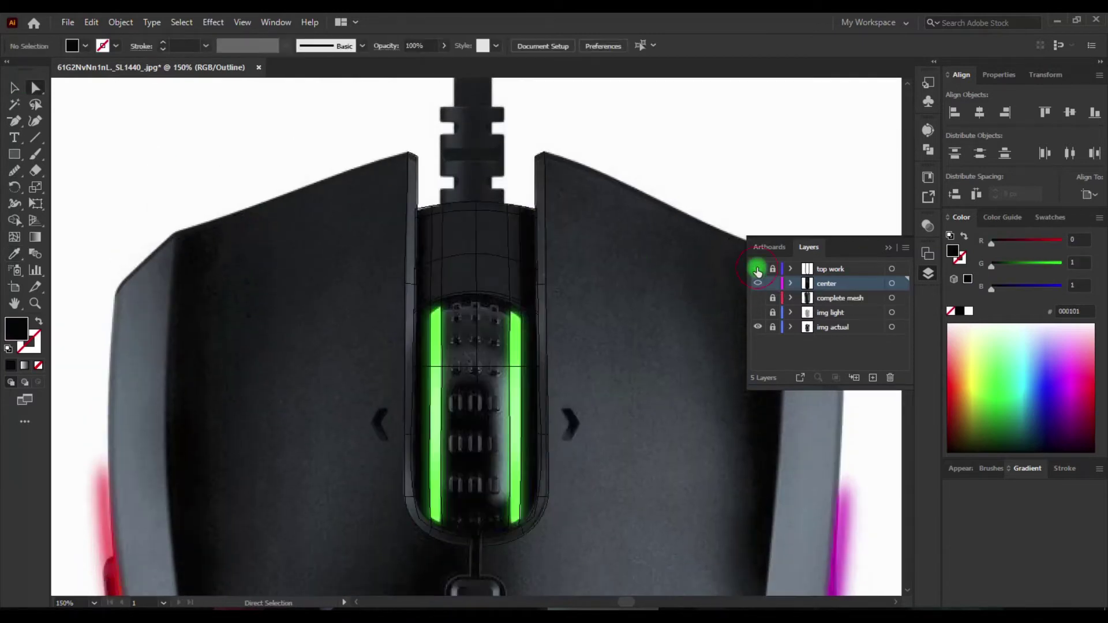
Add a locked Layer 7, then draw a rectangle over the green strip on Layer 6.
{"action": "scroll", "coordinate": [710, 254], "scroll_direction": "down", "scroll_amount": 5}
{"action": "left_click", "coordinate": [872, 377]}
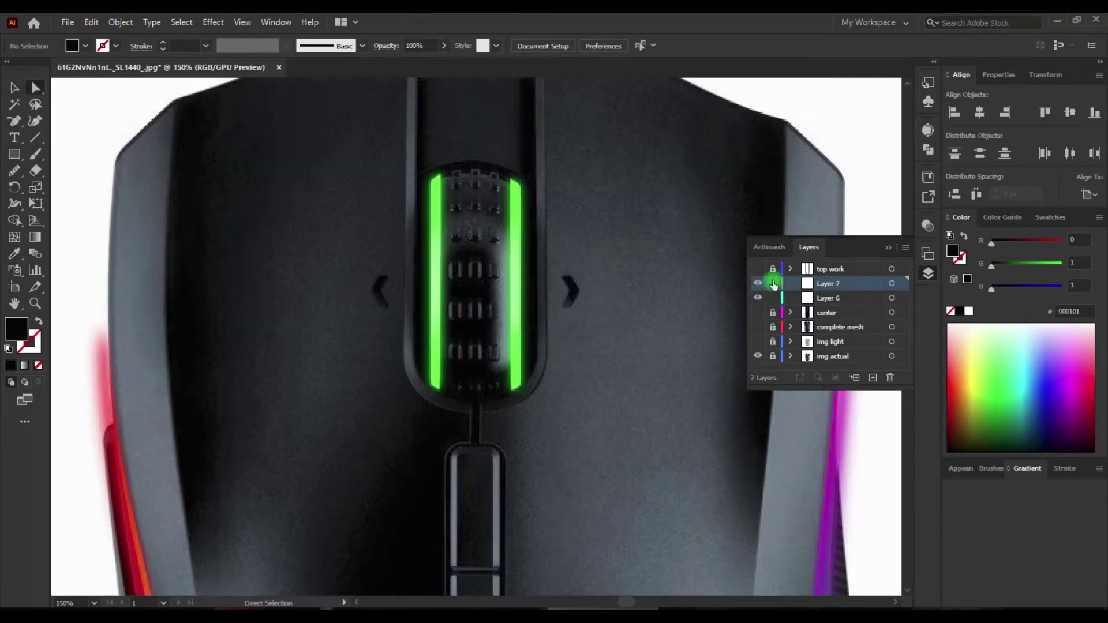
{"action": "left_click", "coordinate": [773, 284]}
{"action": "left_click", "coordinate": [825, 298]}
{"action": "scroll", "coordinate": [476, 335], "scroll_direction": "up", "scroll_amount": 3}
{"action": "key", "text": "m"}
{"action": "left_click_drag", "start_coordinate": [430, 308], "coordinate": [522, 524]}
Add mesh points and a mesh line, lowering the top-centre point to flatten the arch.
{"action": "key", "text": "ctrl+y"}
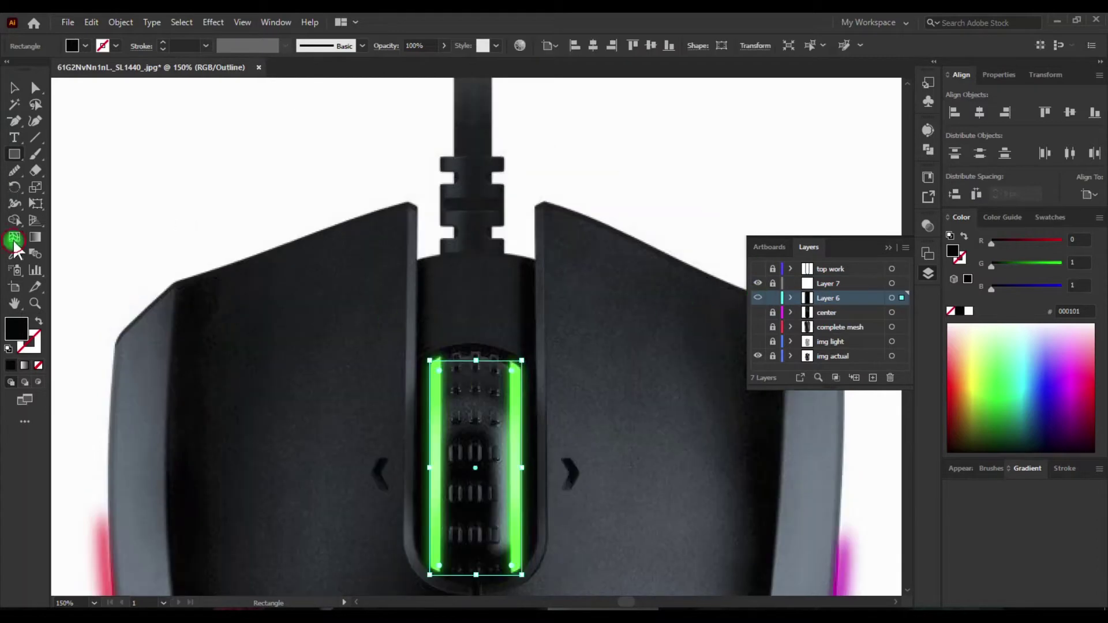
{"action": "left_click", "coordinate": [14, 238]}
{"action": "scroll", "coordinate": [476, 467], "scroll_direction": "up", "scroll_amount": 2}
{"action": "left_click", "coordinate": [486, 281]}
{"action": "scroll", "coordinate": [336, 442], "scroll_direction": "up", "scroll_amount": 2}
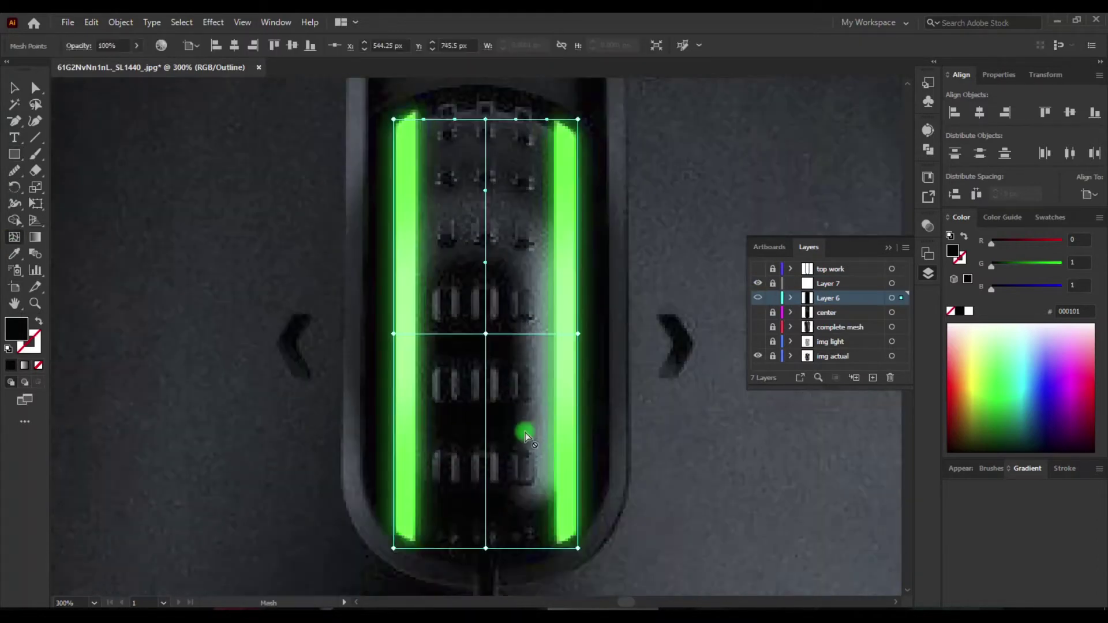
{"action": "left_click_drag", "start_coordinate": [482, 299], "coordinate": [485, 310]}
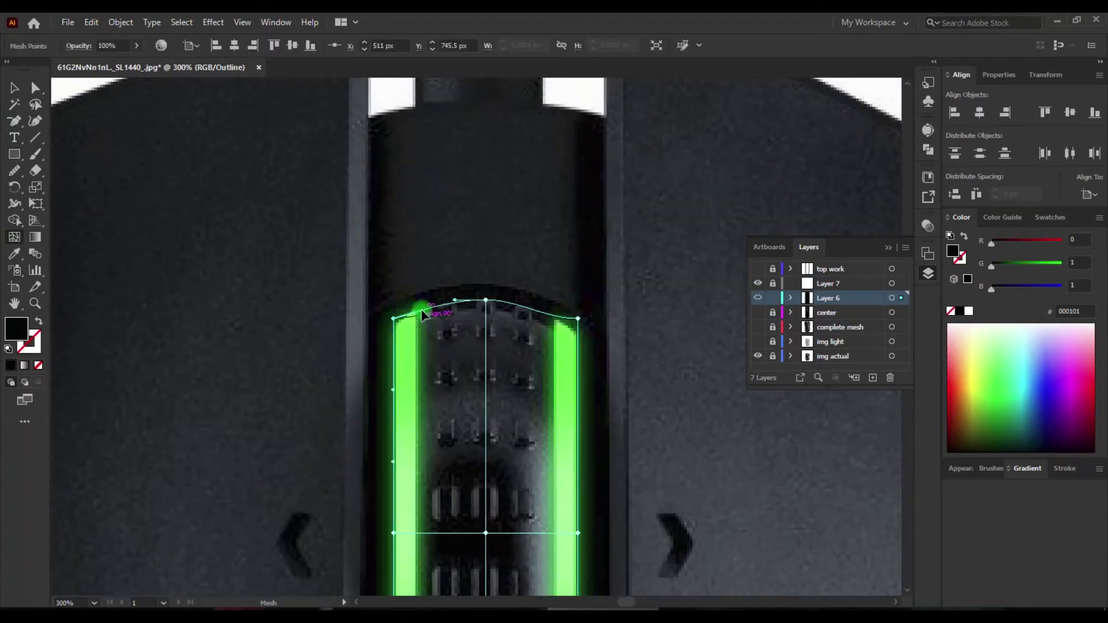
{"action": "scroll", "coordinate": [473, 371], "scroll_direction": "down", "scroll_amount": 5}
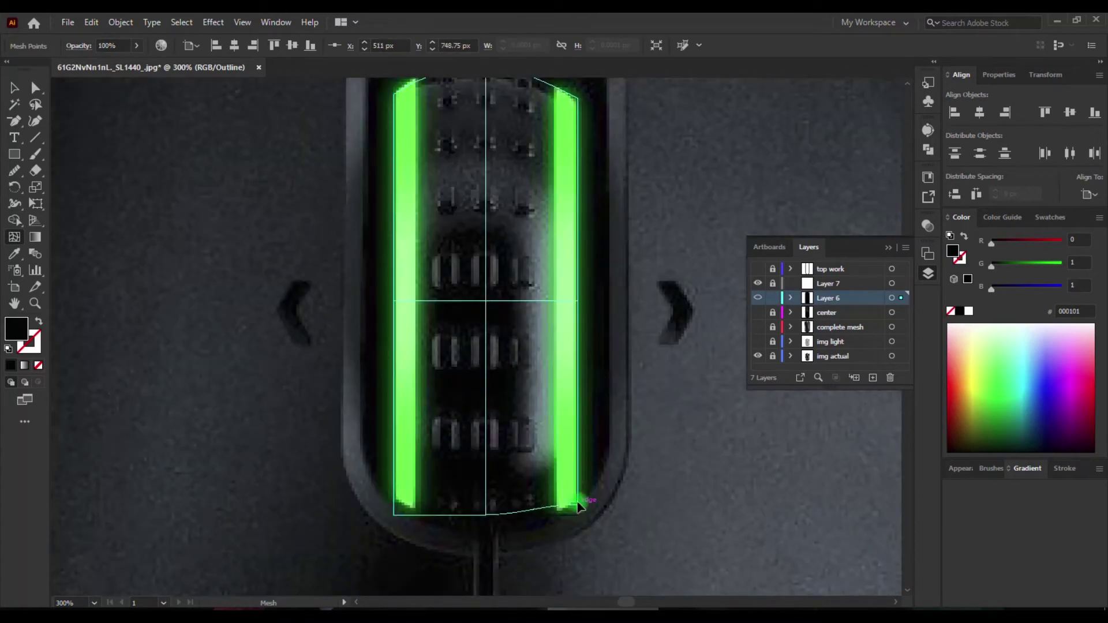
{"action": "scroll", "coordinate": [421, 526], "scroll_direction": "up", "scroll_amount": 3}
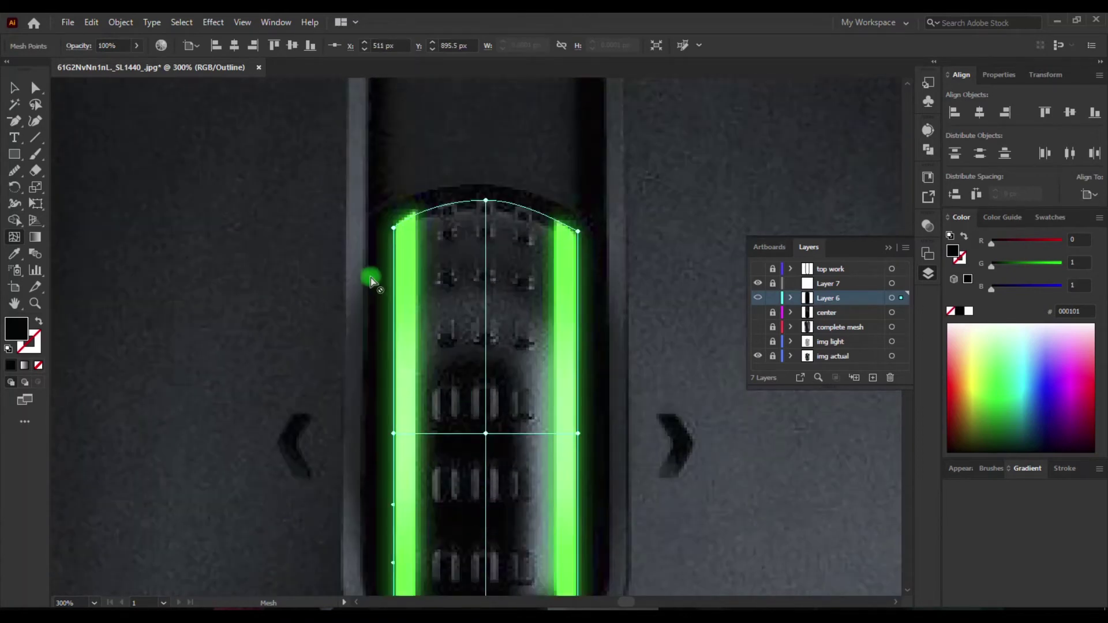
Add two more mesh rows across the strip and sample its green 7EFF65 onto a point.
{"action": "left_click", "coordinate": [490, 444]}
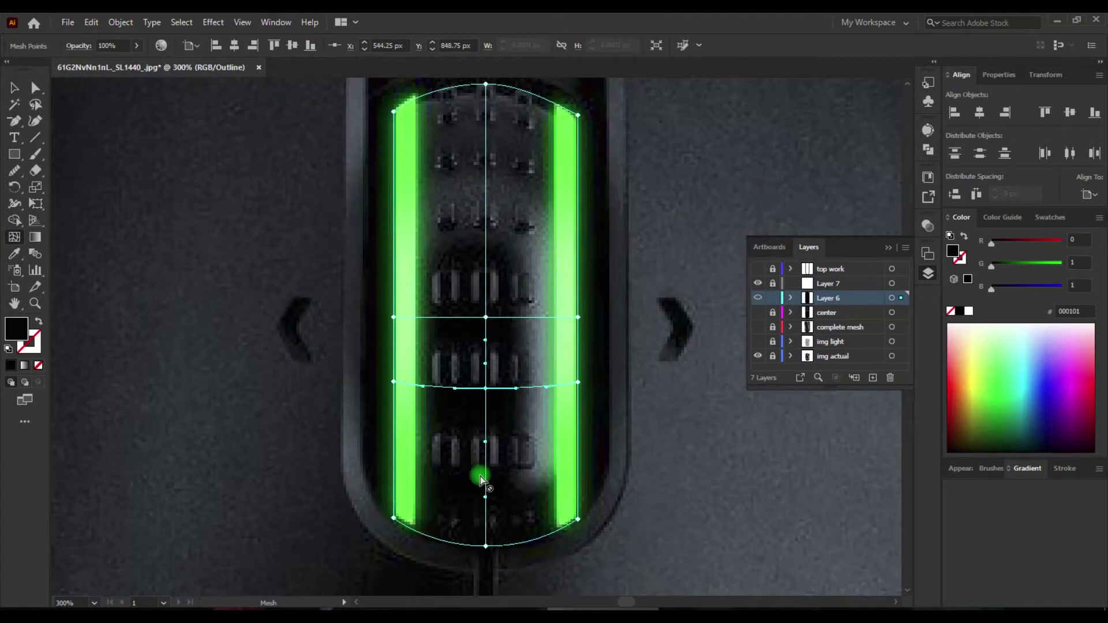
{"action": "left_click", "coordinate": [35, 88]}
{"action": "key", "text": "i"}
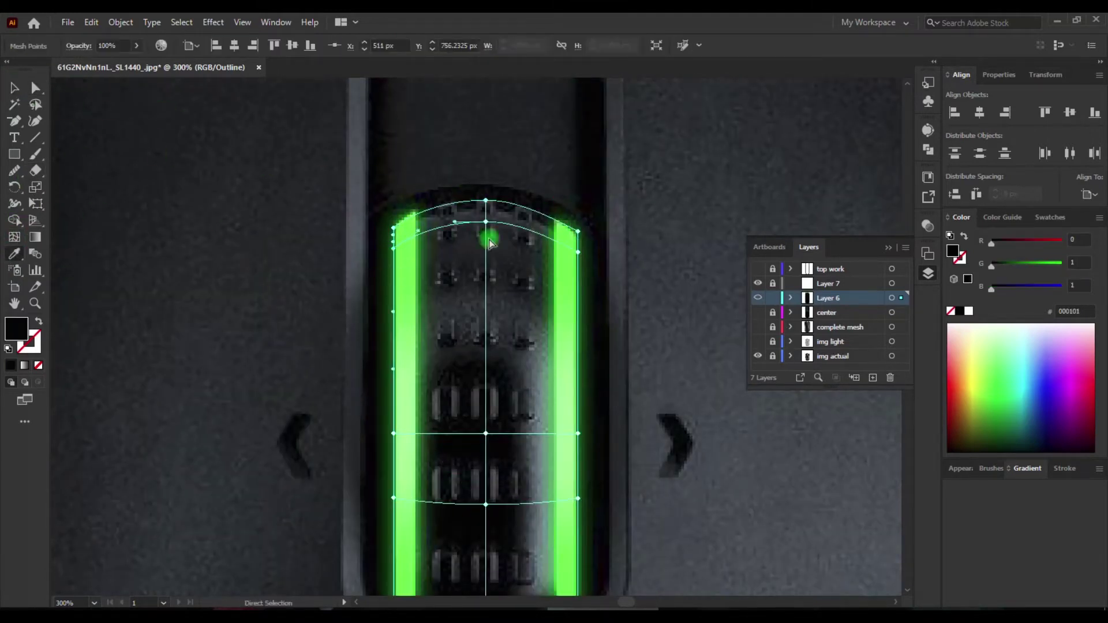
{"action": "left_click", "coordinate": [571, 271]}
{"action": "scroll", "coordinate": [572, 271], "scroll_direction": "down", "scroll_amount": 2}
{"action": "scroll", "coordinate": [404, 358], "scroll_direction": "down", "scroll_amount": 2}
{"action": "scroll", "coordinate": [561, 312], "scroll_direction": "down", "scroll_amount": 2}
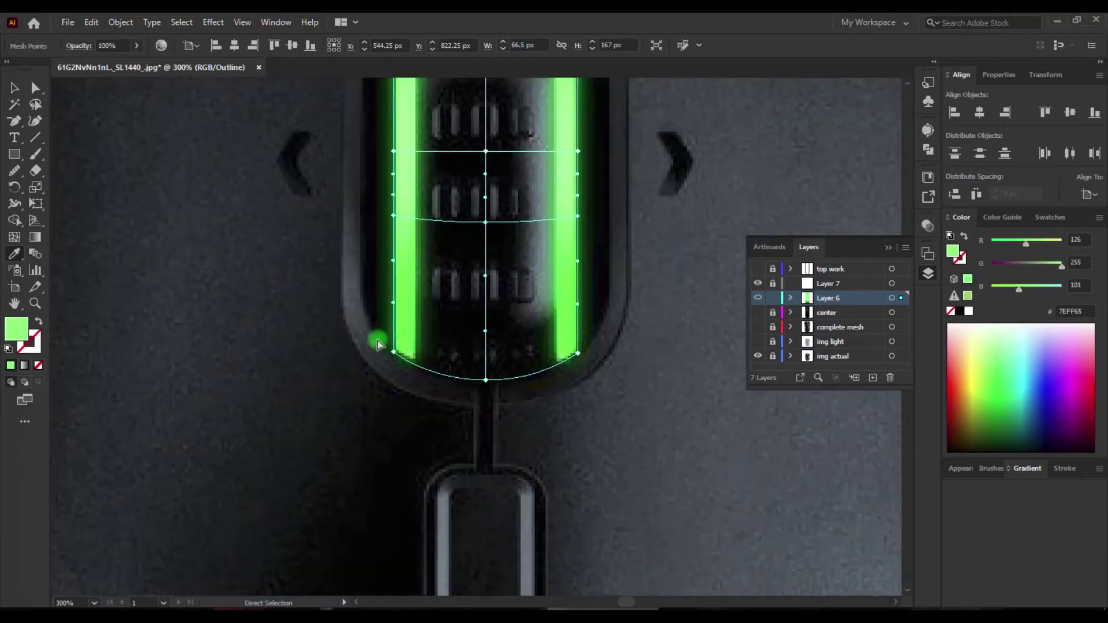
Sample a brighter green, then duplicate the mesh onto a new layer over the centre strip.
{"action": "left_click", "coordinate": [758, 298], "text": "ctrl"}
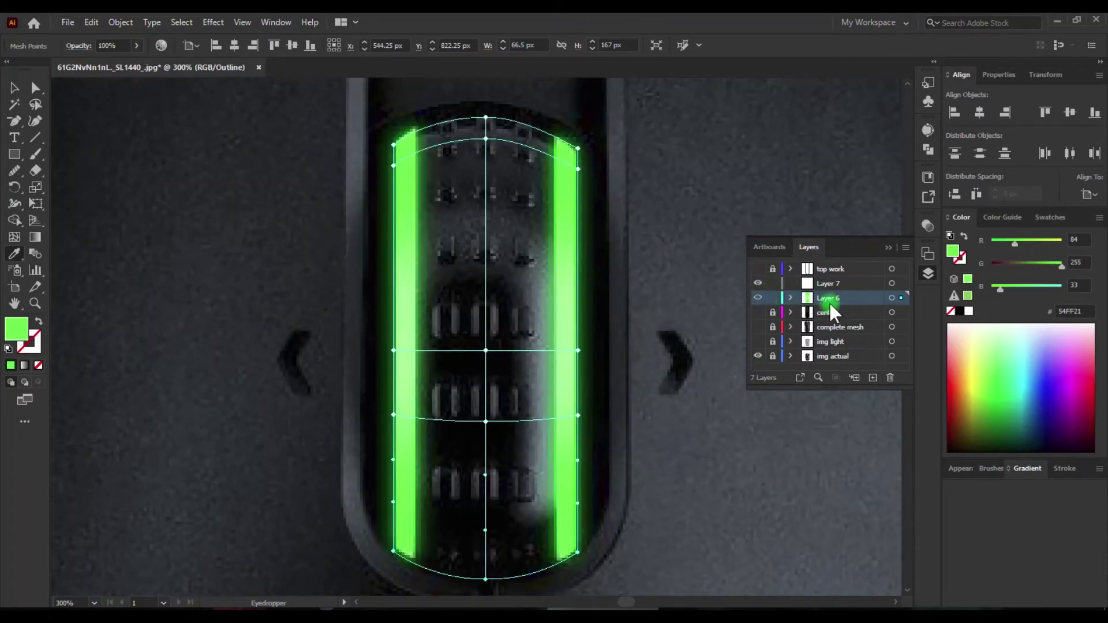
{"action": "left_click", "coordinate": [894, 311]}
{"action": "left_click_drag", "start_coordinate": [845, 310], "coordinate": [871, 377]}
{"action": "key", "text": "v"}
{"action": "left_click_drag", "start_coordinate": [530, 150], "coordinate": [616, 173]}
{"action": "left_click", "coordinate": [772, 291]}
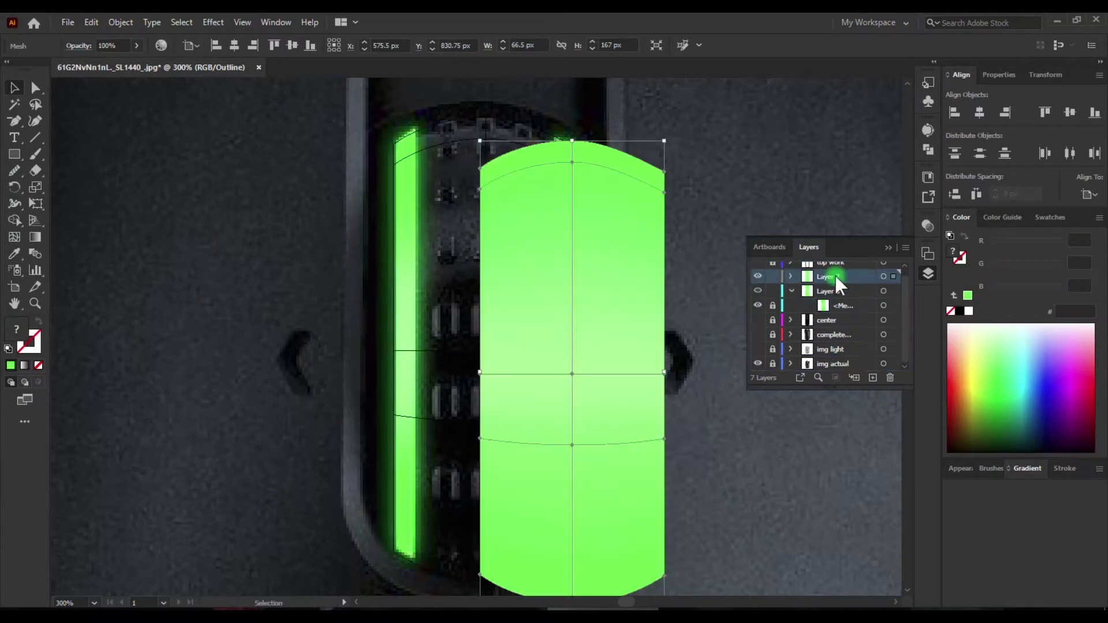
{"action": "left_click_drag", "start_coordinate": [565, 167], "coordinate": [475, 143]}
Narrow the mesh copy to 50 px wide and show the original mesh layer again.
{"action": "left_click_drag", "start_coordinate": [584, 338], "coordinate": [557, 339]}
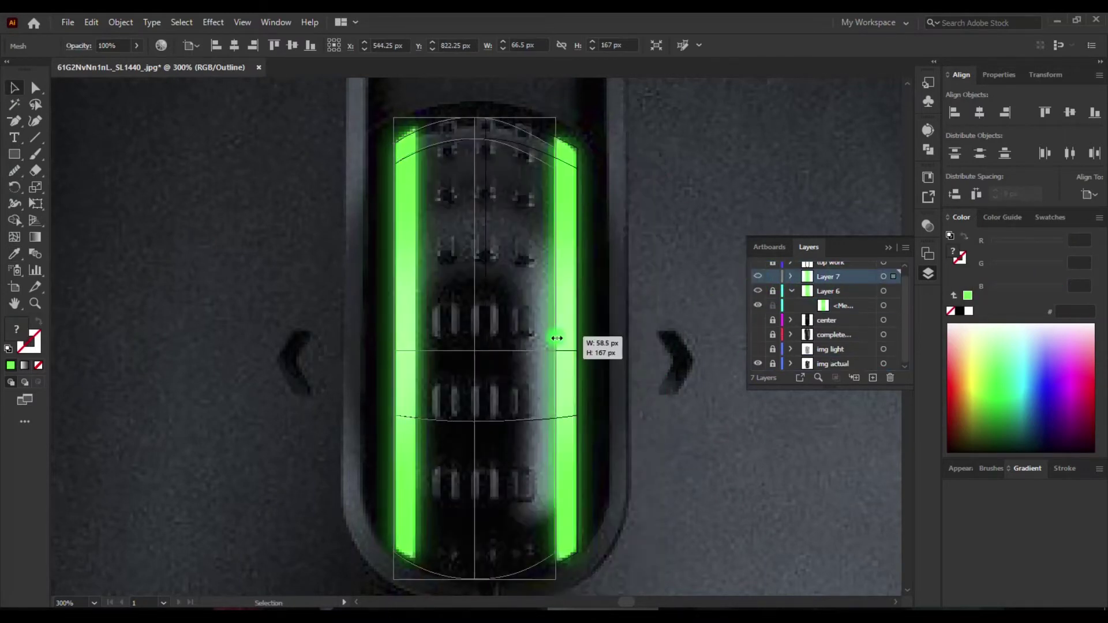
{"action": "left_click_drag", "start_coordinate": [394, 352], "coordinate": [416, 351]}
{"action": "scroll", "coordinate": [420, 358], "scroll_direction": "down", "scroll_amount": 2}
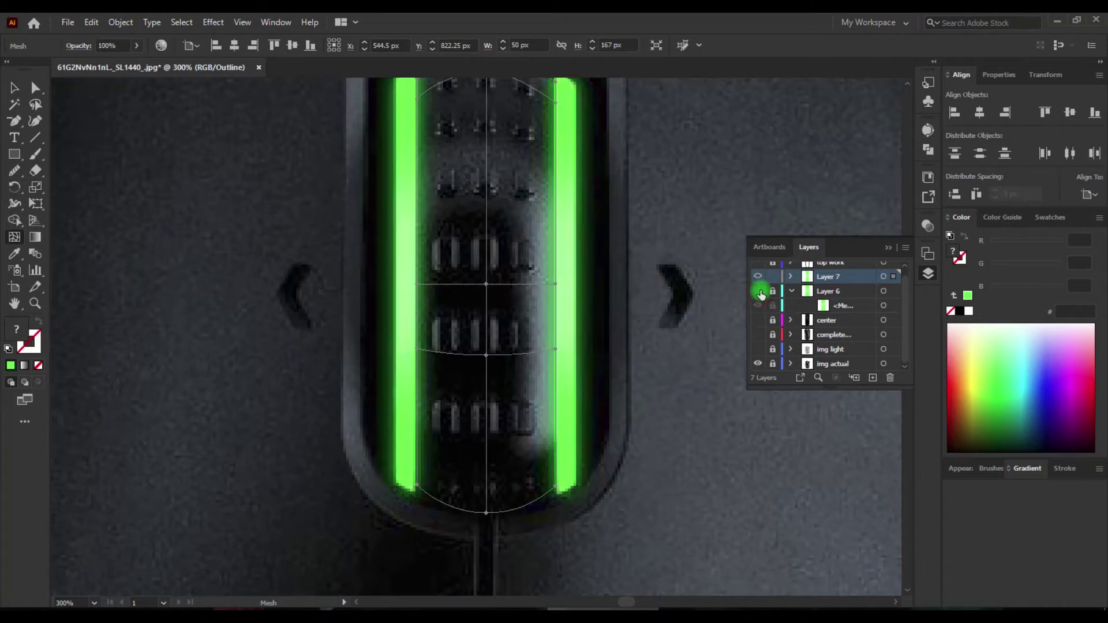
{"action": "left_click", "coordinate": [758, 290]}
Select the copy's bottom and top-right mesh points, hiding the original mesh to see the photo.
{"action": "left_click", "coordinate": [486, 512]}
{"action": "scroll", "coordinate": [393, 482], "scroll_direction": "up", "scroll_amount": 3}
{"action": "scroll", "coordinate": [289, 404], "scroll_direction": "up", "scroll_amount": 2}
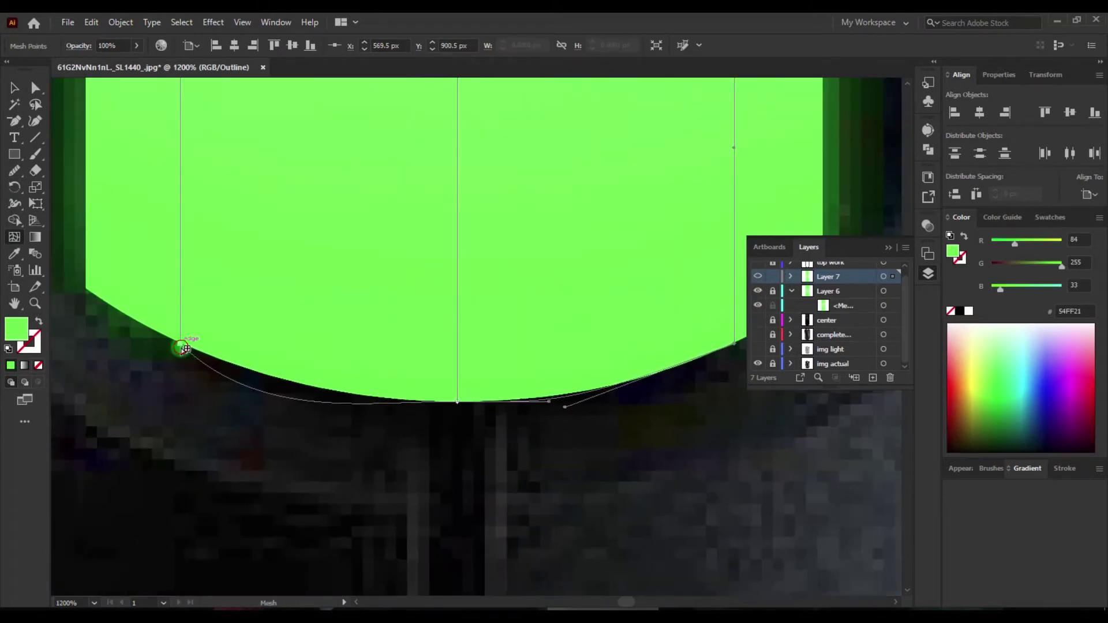
{"action": "scroll", "coordinate": [520, 450], "scroll_direction": "up", "scroll_amount": 5}
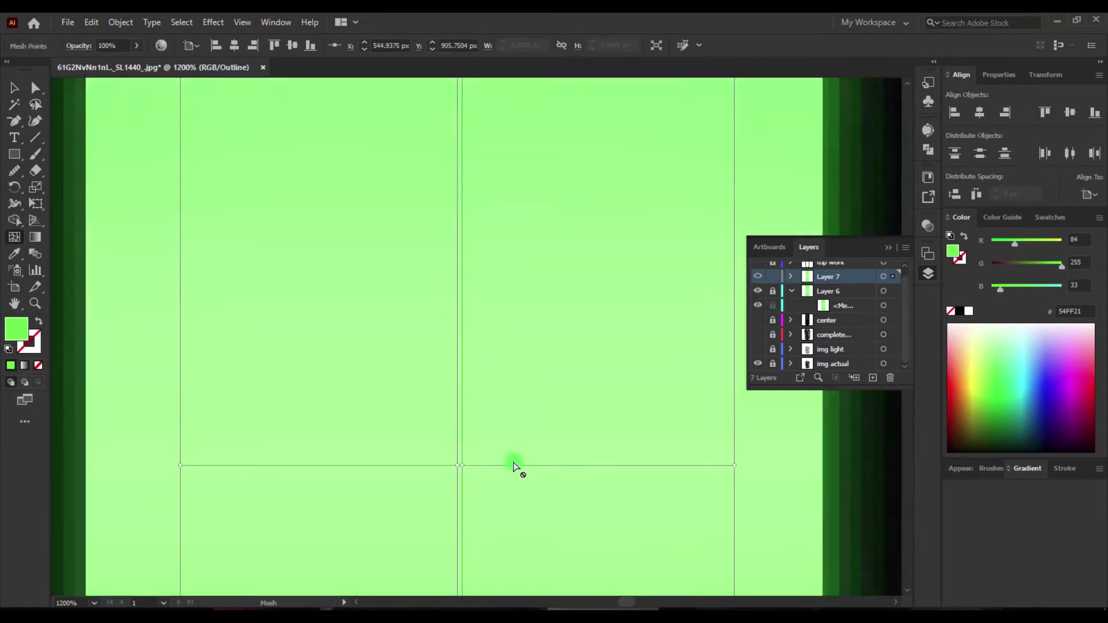
{"action": "scroll", "coordinate": [515, 465], "scroll_direction": "up", "scroll_amount": 5}
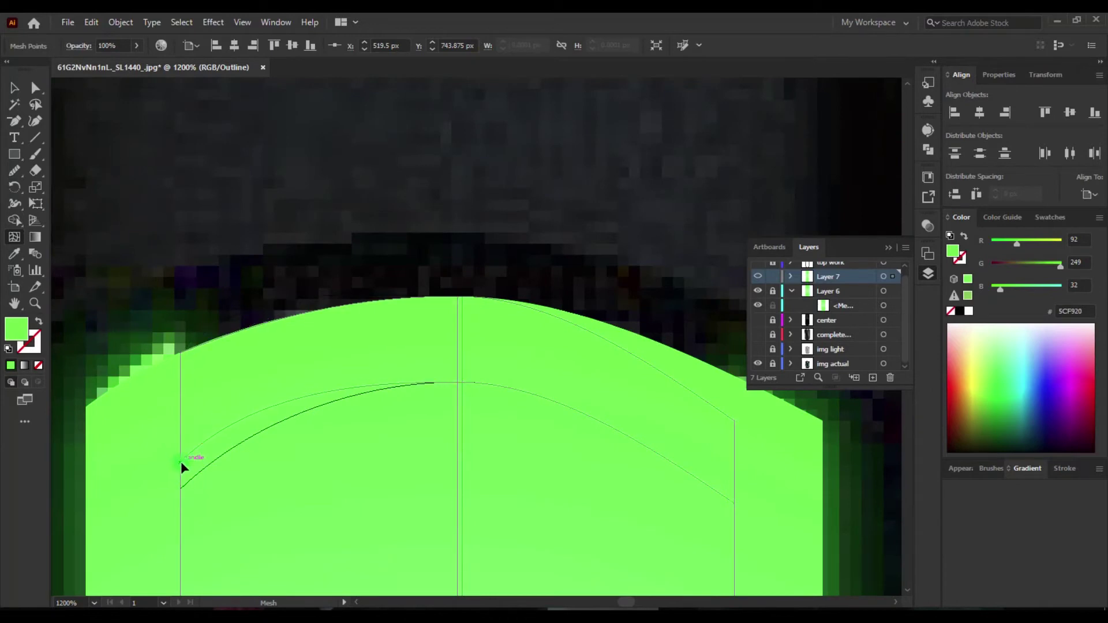
{"action": "left_click", "coordinate": [732, 374]}
{"action": "scroll", "coordinate": [204, 377], "scroll_direction": "down", "scroll_amount": 2}
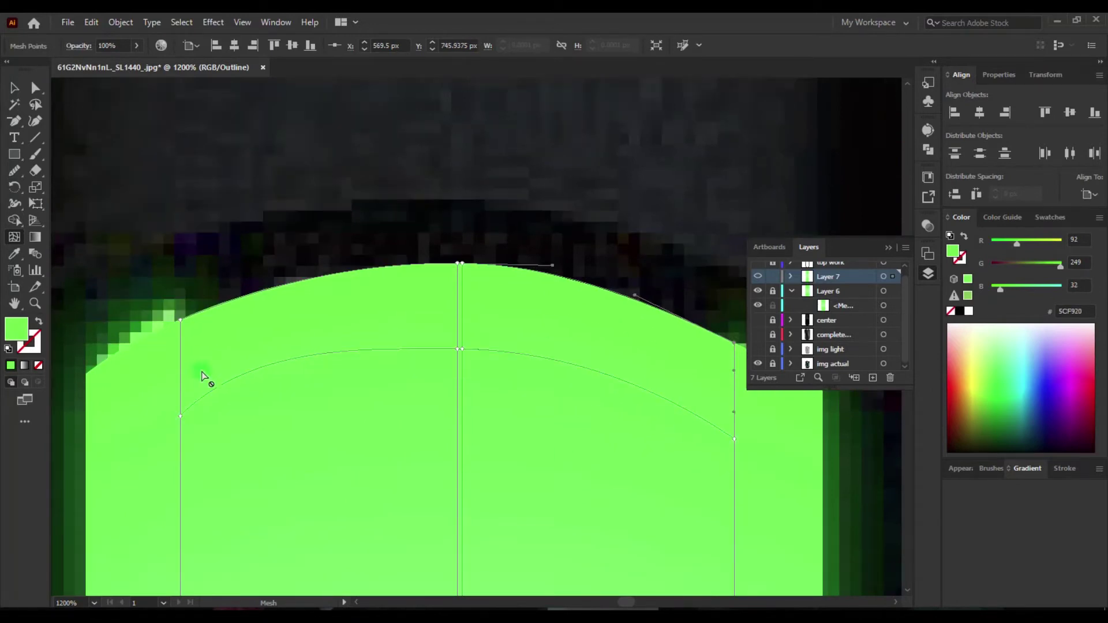
{"action": "left_click", "coordinate": [790, 291]}
{"action": "scroll", "coordinate": [633, 335], "scroll_direction": "down", "scroll_amount": 2}
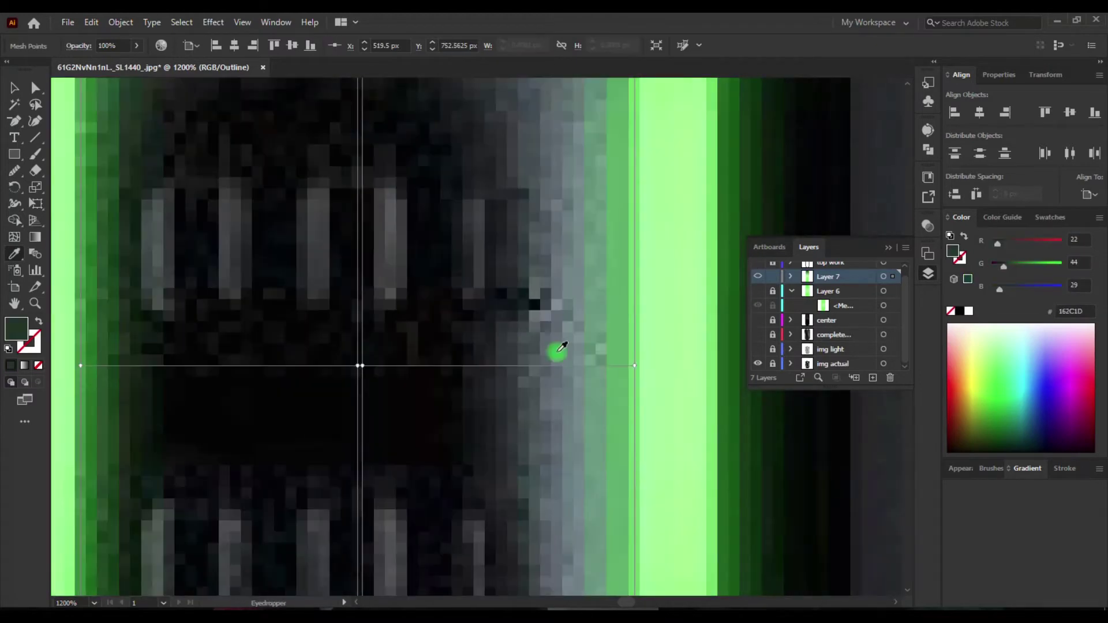
Colour a lasso-selected group of points a muted green and the lower-right point near-black.
{"action": "key", "text": "q"}
{"action": "left_click_drag", "start_coordinate": [312, 421], "coordinate": [295, 378]}
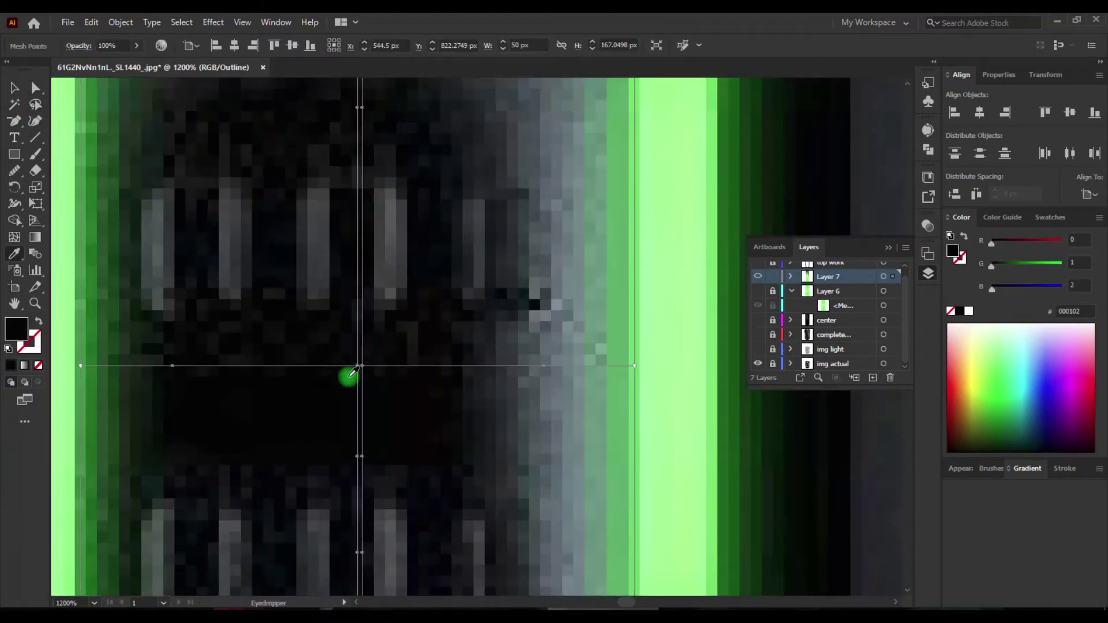
{"action": "scroll", "coordinate": [297, 420], "scroll_direction": "down", "scroll_amount": 5}
{"action": "left_click", "coordinate": [619, 334]}
{"action": "key", "text": "a"}
{"action": "scroll", "coordinate": [635, 404], "scroll_direction": "up", "scroll_amount": 2}
{"action": "left_click_drag", "start_coordinate": [613, 444], "coordinate": [673, 491]}
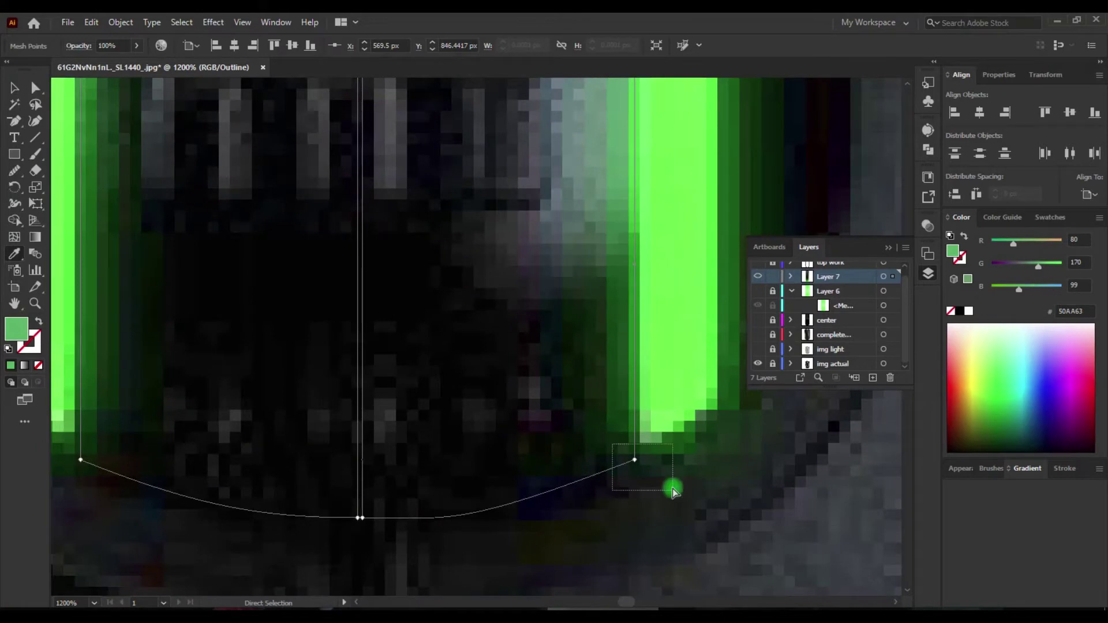
{"action": "key", "text": "i"}
{"action": "left_click", "coordinate": [252, 411]}
Compare the shaded copy in colour preview against the original mesh layer.
{"action": "key", "text": "ctrl+y"}
{"action": "key", "text": "ctrl+minus"}
{"action": "key", "text": "ctrl+minus"}
{"action": "key", "text": "ctrl+minus"}
{"action": "left_click", "coordinate": [758, 290]}
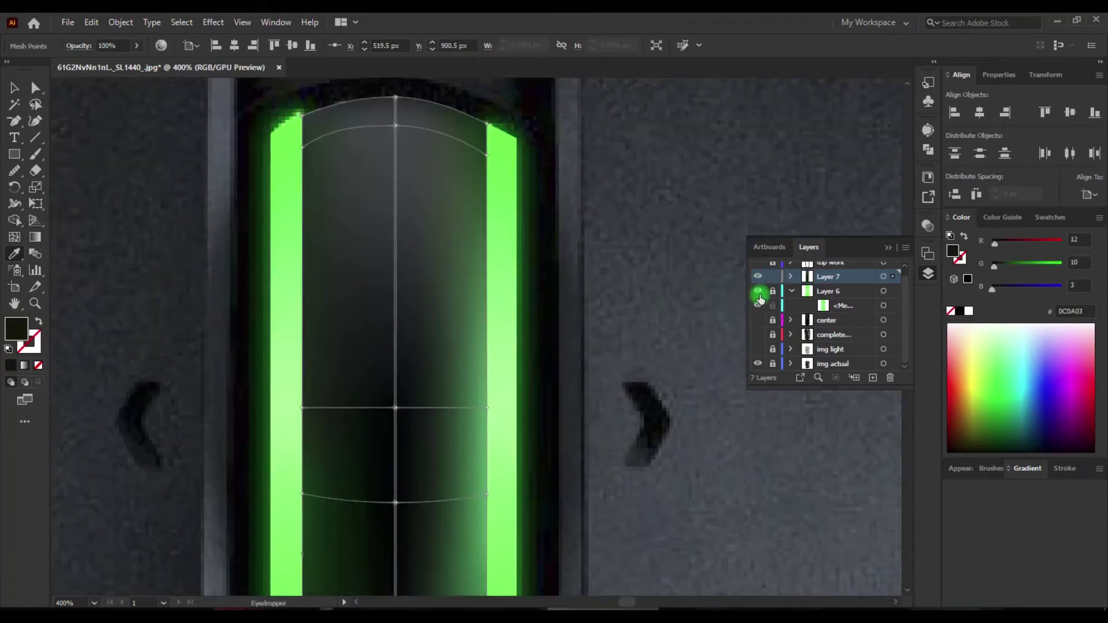
{"action": "left_click", "coordinate": [758, 291]}
{"action": "key", "text": "ctrl+y"}
Add a mesh row near the top of the copy and shade it with a sampled dark grey.
{"action": "key", "text": "u"}
{"action": "left_click", "coordinate": [359, 165]}
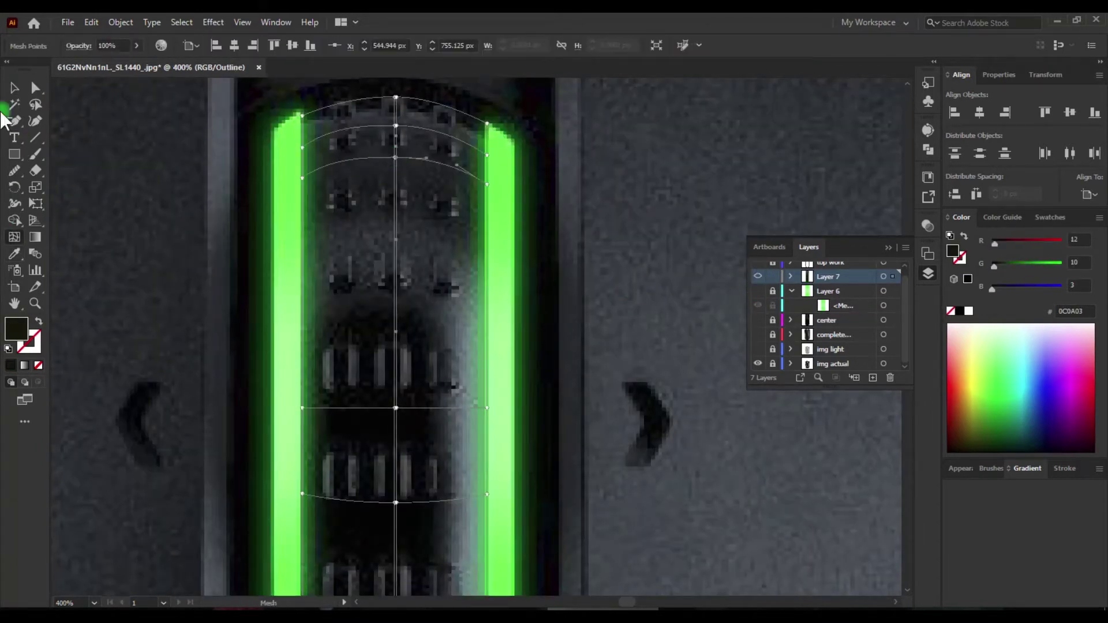
{"action": "left_click", "coordinate": [758, 291]}
{"action": "key", "text": "ctrl+y"}
{"action": "key", "text": "i"}
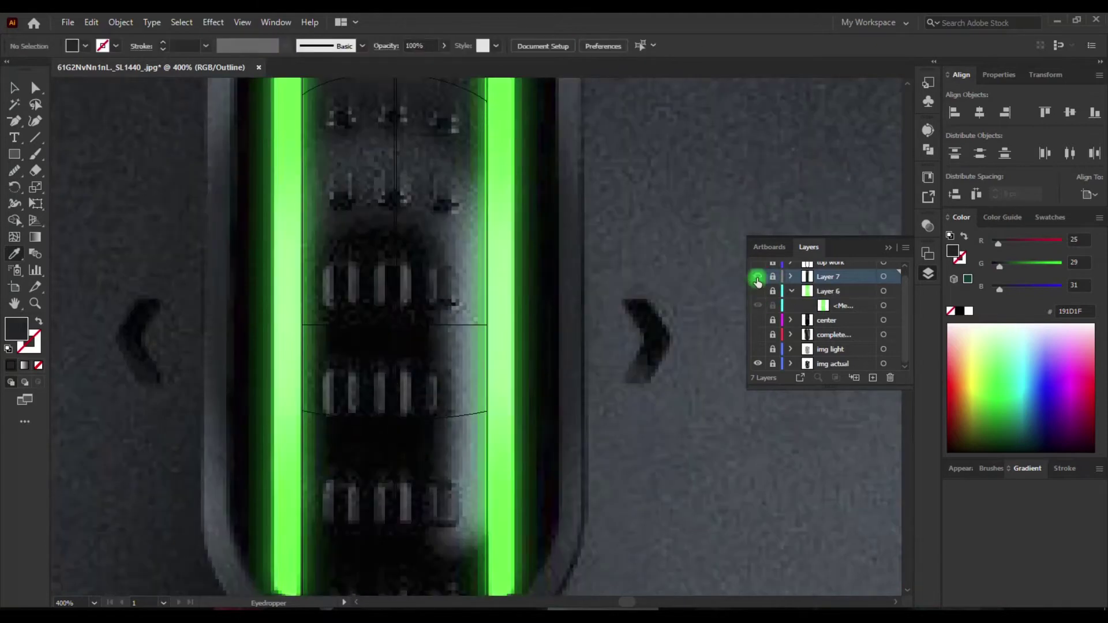
{"action": "left_click", "coordinate": [760, 298]}
{"action": "scroll", "coordinate": [837, 347], "scroll_direction": "down", "scroll_amount": 5}
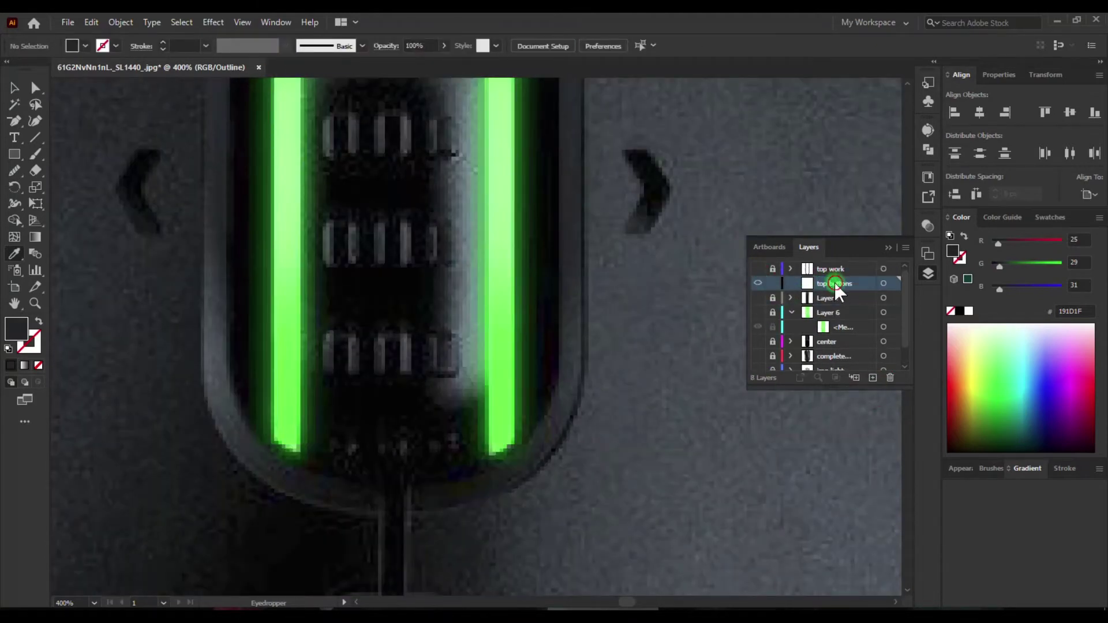
Move the top buttons layer to the top and draw a thin tall rounded-rectangle stem.
{"action": "left_click_drag", "start_coordinate": [835, 282], "coordinate": [836, 266]}
{"action": "key", "text": "ctrl+minus"}
{"action": "key", "text": "ctrl+minus"}
{"action": "key", "text": "ctrl+minus"}
{"action": "left_click_drag", "start_coordinate": [445, 310], "coordinate": [449, 562]}
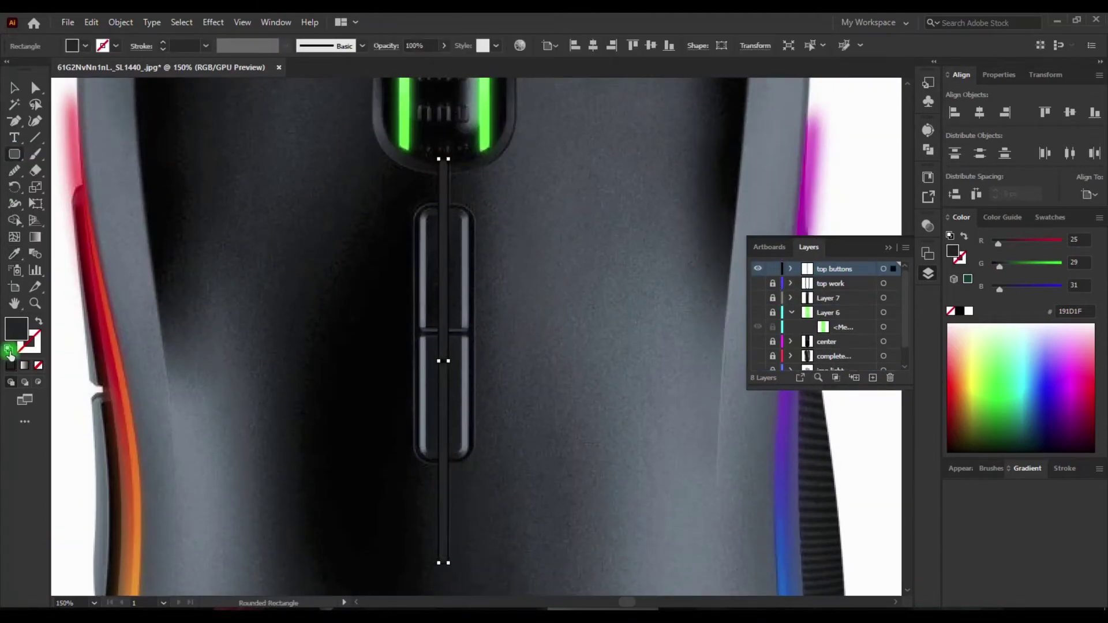
{"action": "key", "text": "d"}
{"action": "key", "text": "ctrl+plus"}
{"action": "key", "text": "ctrl+plus"}
{"action": "key", "text": "ctrl+plus"}
{"action": "scroll", "coordinate": [417, 232], "scroll_direction": "up", "scroll_amount": 5}
{"action": "scroll", "coordinate": [474, 570], "scroll_direction": "down", "scroll_amount": 4}
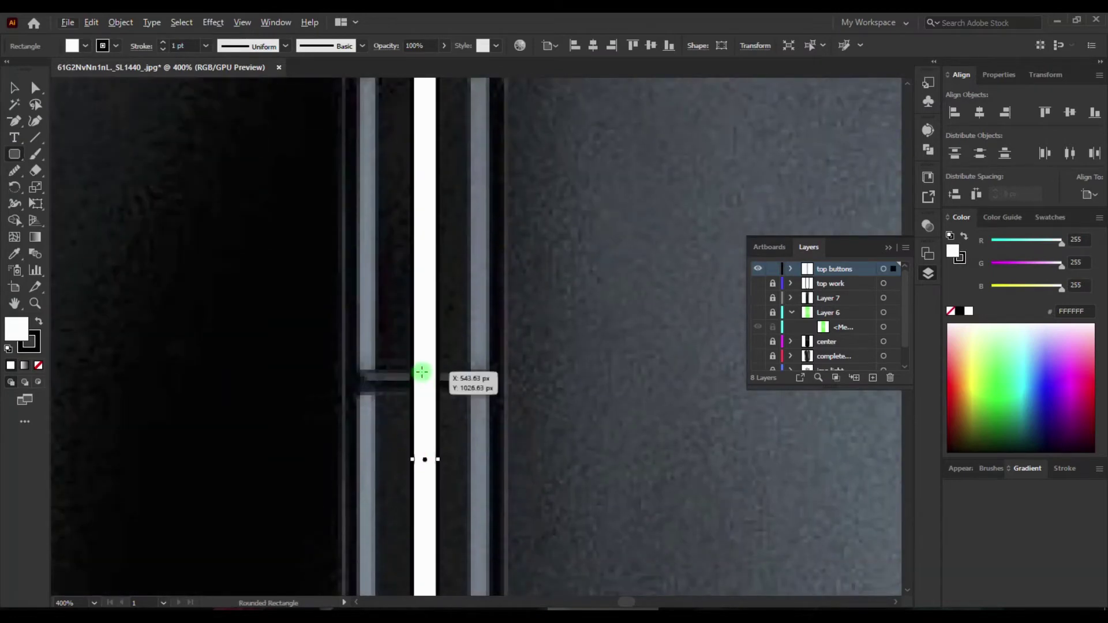
{"action": "key", "text": "ctrl+minus"}
{"action": "key", "text": "ctrl+minus"}
{"action": "key", "text": "ctrl+minus"}
Draw a wide rounded rectangle over the stem, widen it, and round its bottom corners.
{"action": "left_click_drag", "start_coordinate": [421, 136], "coordinate": [475, 433]}
{"action": "key", "text": "ctrl+plus"}
{"action": "key", "text": "ctrl+plus"}
{"action": "key", "text": "ctrl+plus"}
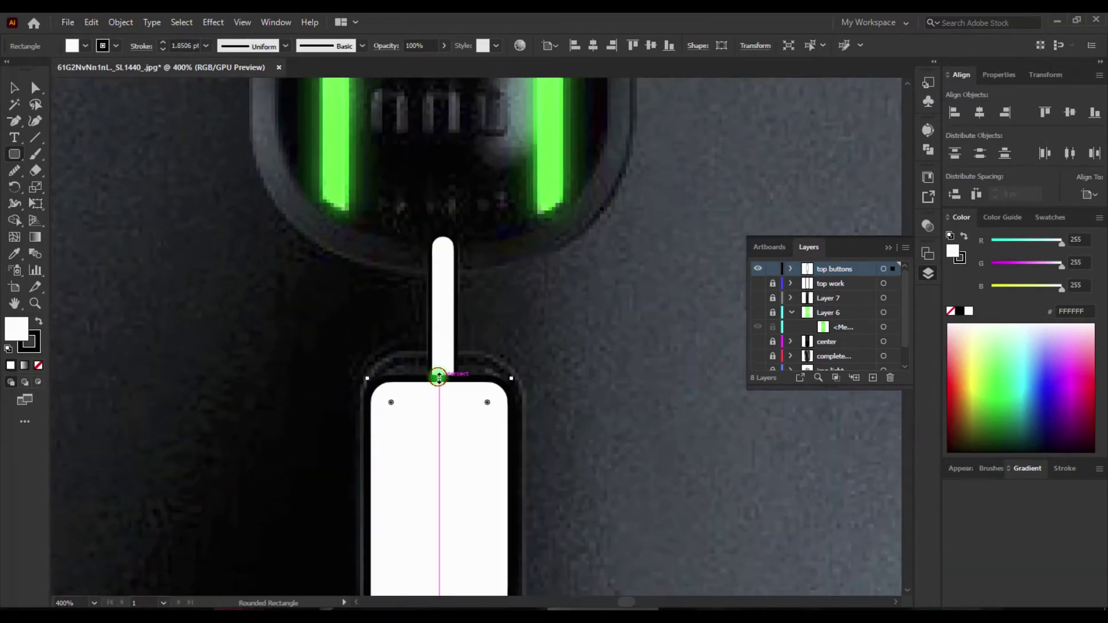
{"action": "scroll", "coordinate": [440, 379], "scroll_direction": "down", "scroll_amount": 5}
{"action": "left_click_drag", "start_coordinate": [371, 316], "coordinate": [362, 317]}
{"action": "scroll", "coordinate": [361, 316], "scroll_direction": "up", "scroll_amount": 3}
{"action": "left_click_drag", "start_coordinate": [440, 460], "coordinate": [452, 382]}
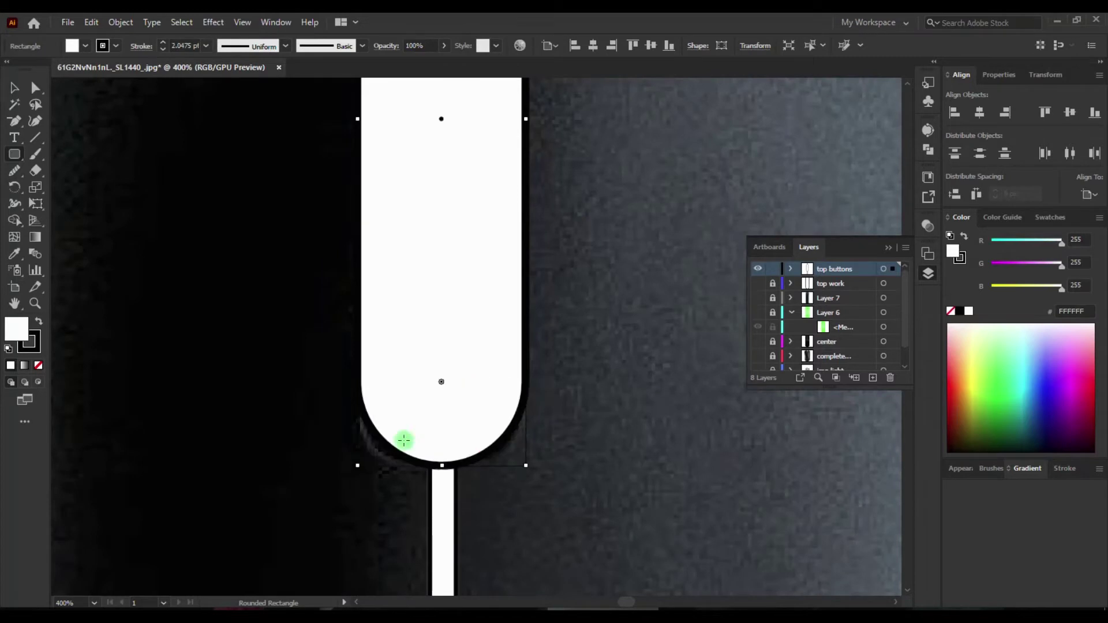
{"action": "scroll", "coordinate": [451, 382], "scroll_direction": "up", "scroll_amount": 3}
{"action": "scroll", "coordinate": [423, 314], "scroll_direction": "up", "scroll_amount": 3}
{"action": "scroll", "coordinate": [390, 299], "scroll_direction": "up", "scroll_amount": 3}
Fill both shapes black and merge them into one with the Shape Builder.
{"action": "key", "text": "v"}
{"action": "key", "text": "ctrl+shift+a"}
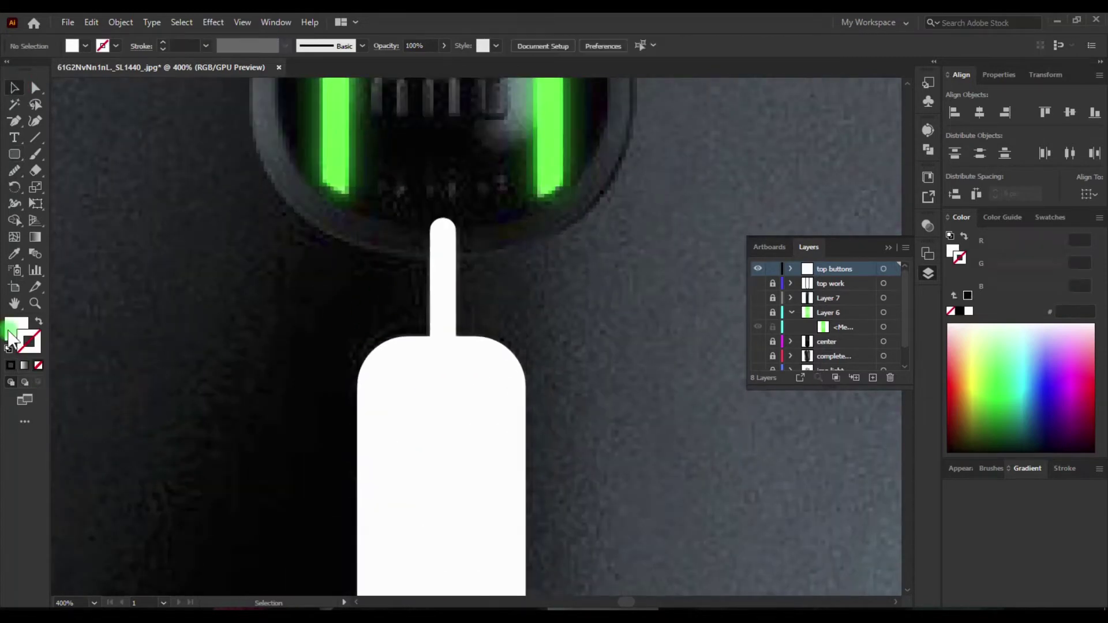
{"action": "double_click", "coordinate": [16, 328]}
{"action": "left_click", "coordinate": [708, 227]}
{"action": "left_click", "coordinate": [15, 220]}
{"action": "scroll", "coordinate": [435, 378], "scroll_direction": "down", "scroll_amount": 5}
{"action": "left_click_drag", "start_coordinate": [435, 379], "coordinate": [436, 369]}
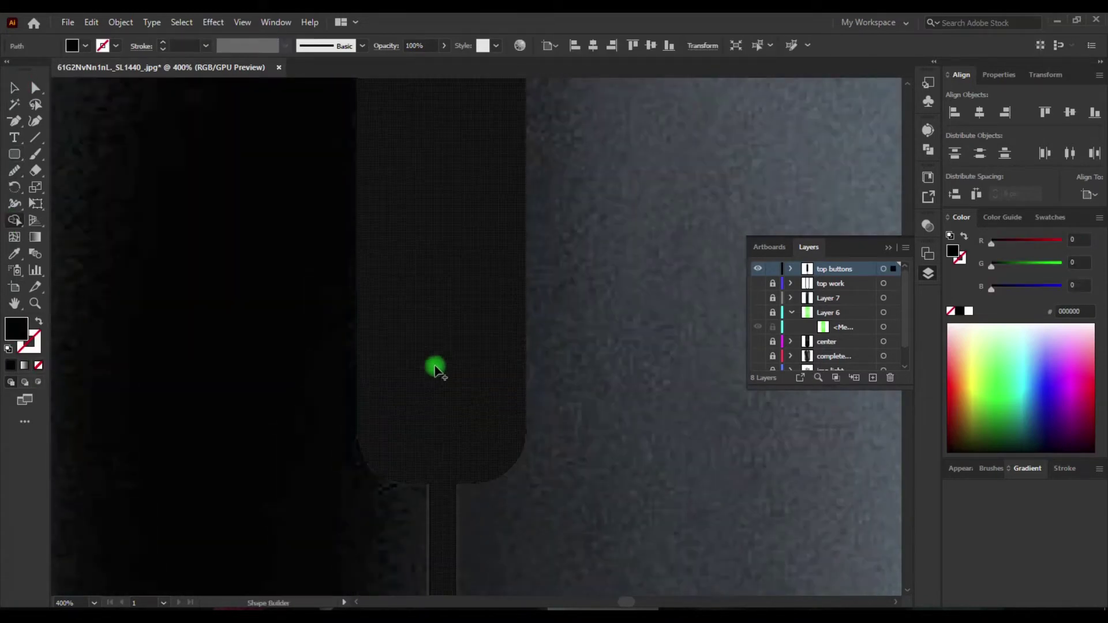
Apply Object > Path > Offset Path to the merged button shape.
{"action": "left_click", "coordinate": [436, 370]}
{"action": "left_click", "coordinate": [121, 22]}
{"action": "left_click", "coordinate": [439, 414]}
{"action": "key", "text": "Return"}
{"action": "key", "text": "v"}
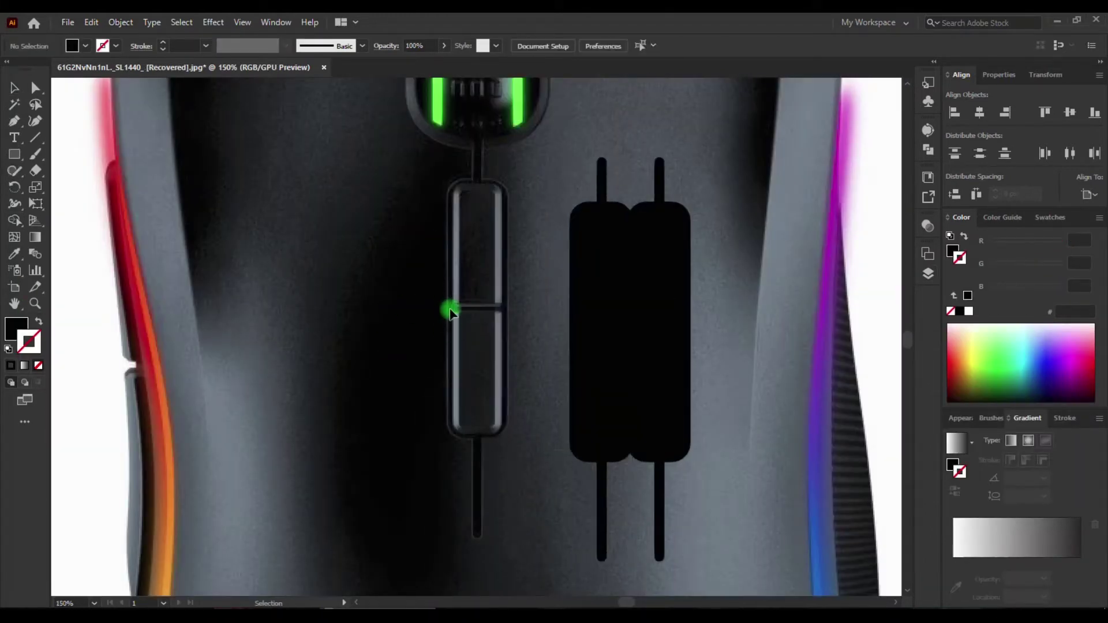
Set the merged button shape's fill to near-black 0A0A0A.
{"action": "left_click", "coordinate": [450, 312]}
{"action": "scroll", "coordinate": [450, 313], "scroll_direction": "up", "scroll_amount": 3}
{"action": "scroll", "coordinate": [461, 394], "scroll_direction": "up", "scroll_amount": 2}
{"action": "left_click_drag", "start_coordinate": [470, 391], "coordinate": [141, 377]}
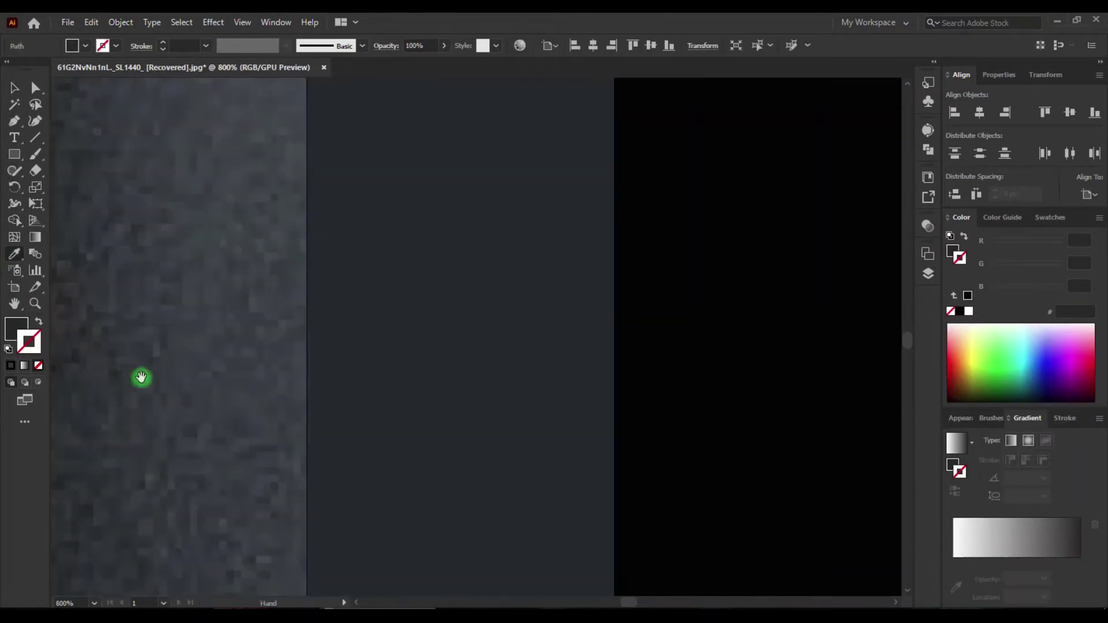
{"action": "scroll", "coordinate": [435, 368], "scroll_direction": "down", "scroll_amount": 3}
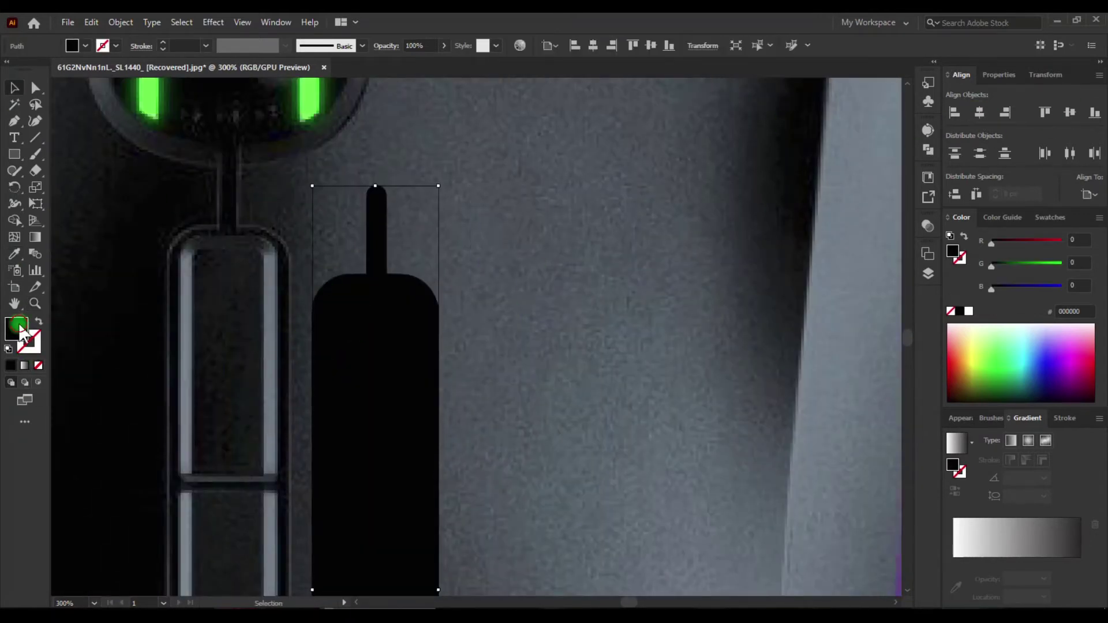
{"action": "double_click", "coordinate": [16, 329]}
{"action": "left_click", "coordinate": [375, 394]}
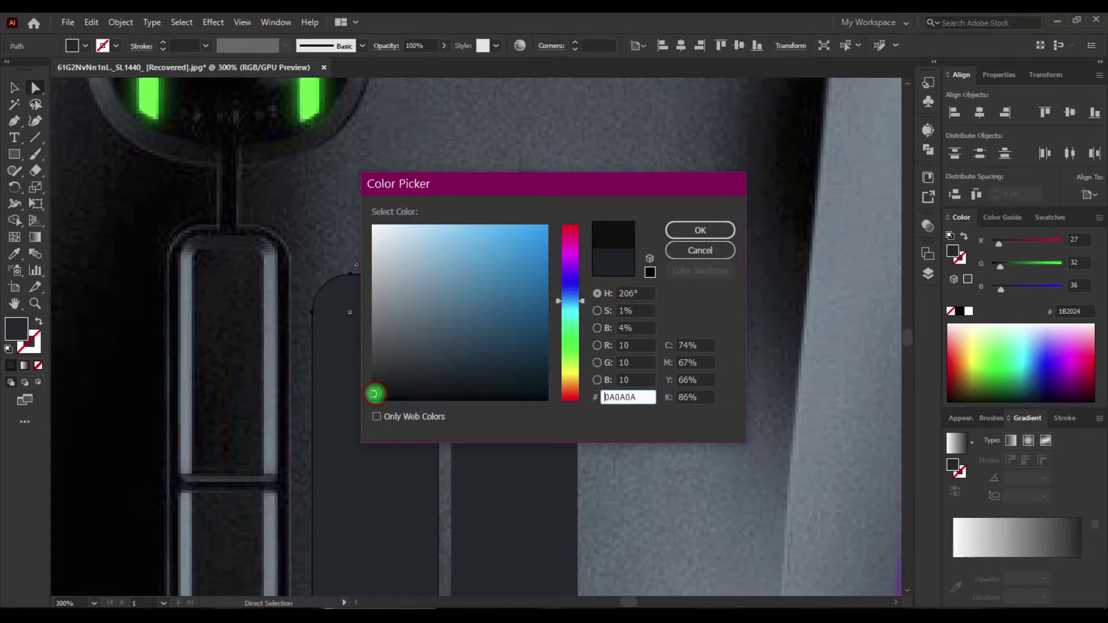
{"action": "key", "text": "Return"}
Create an offset outline around the button and adjust the shape's width.
{"action": "right_click", "coordinate": [430, 395]}
{"action": "left_click", "coordinate": [463, 341]}
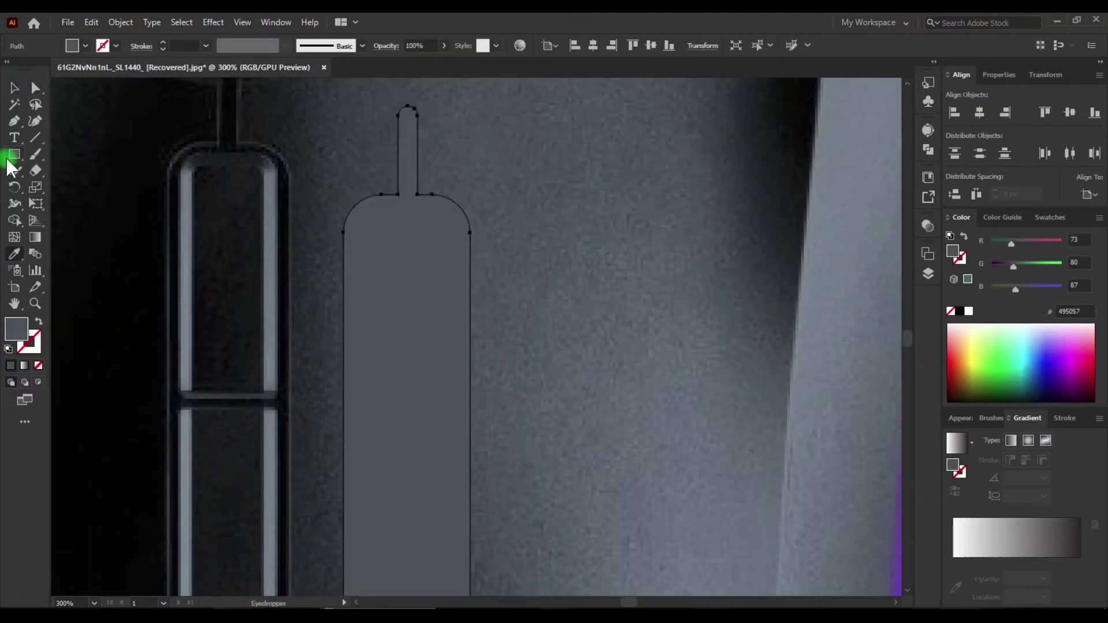
{"action": "left_click", "coordinate": [116, 22]}
{"action": "key", "text": "Return"}
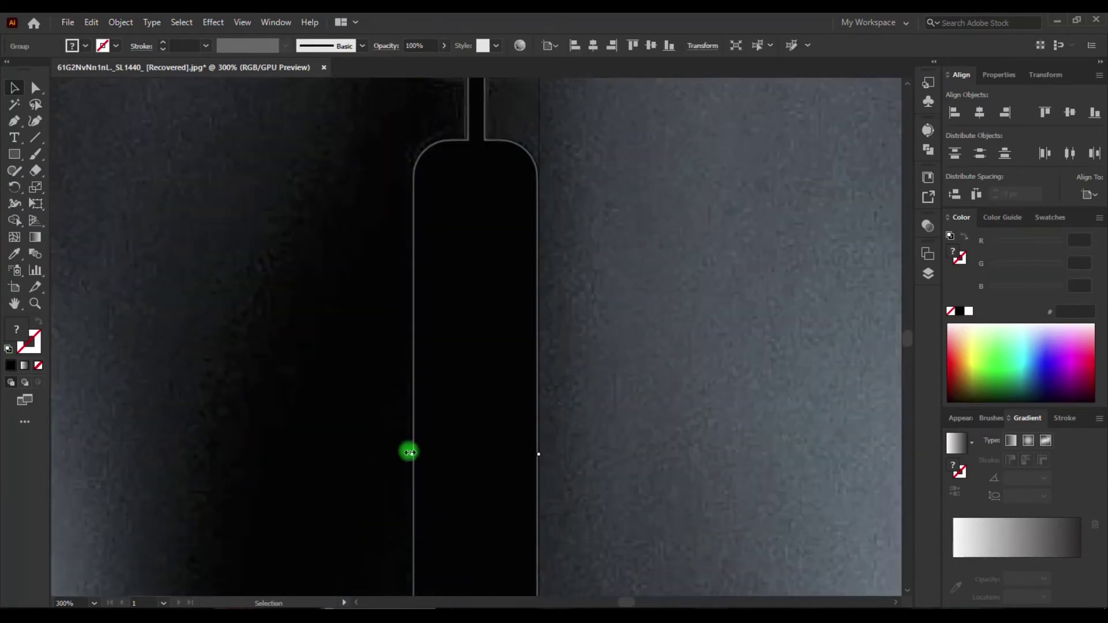
{"action": "left_click_drag", "start_coordinate": [408, 450], "coordinate": [402, 453]}
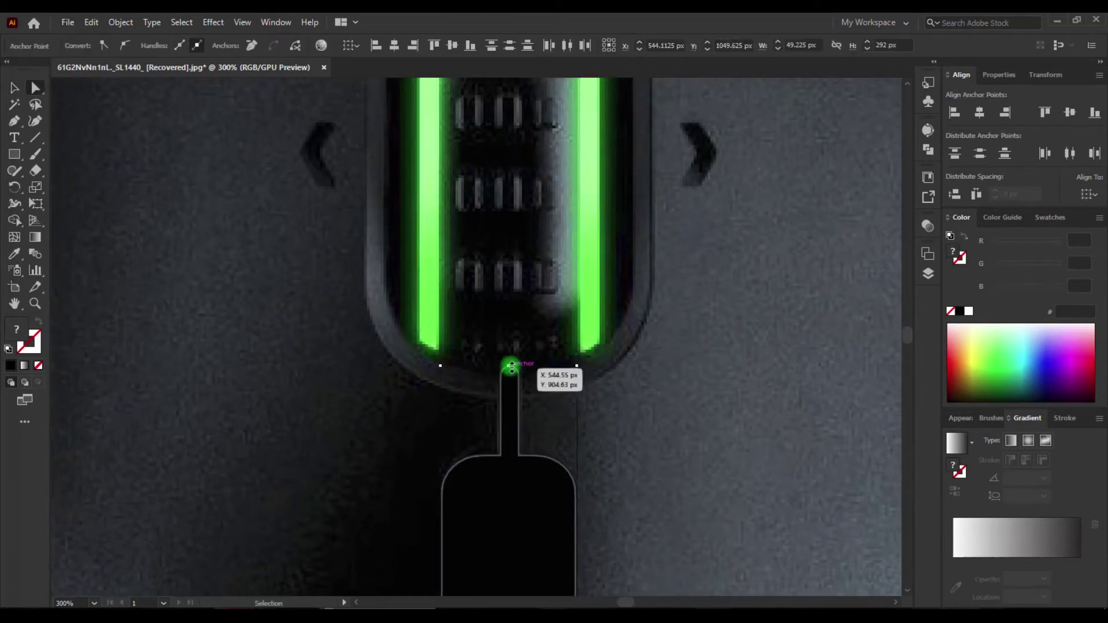
Nudge the arch's top anchor slightly down to refine the button curve.
{"action": "scroll", "coordinate": [510, 376], "scroll_direction": "up", "scroll_amount": 4}
{"action": "left_click_drag", "start_coordinate": [482, 333], "coordinate": [483, 324]}
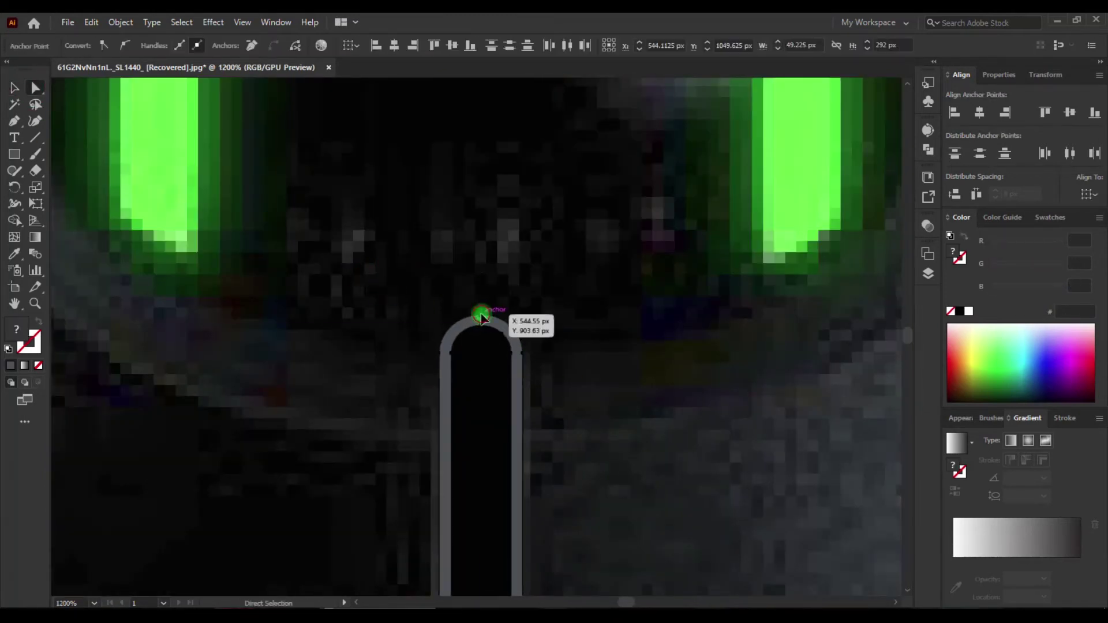
{"action": "scroll", "coordinate": [484, 316], "scroll_direction": "down", "scroll_amount": 4}
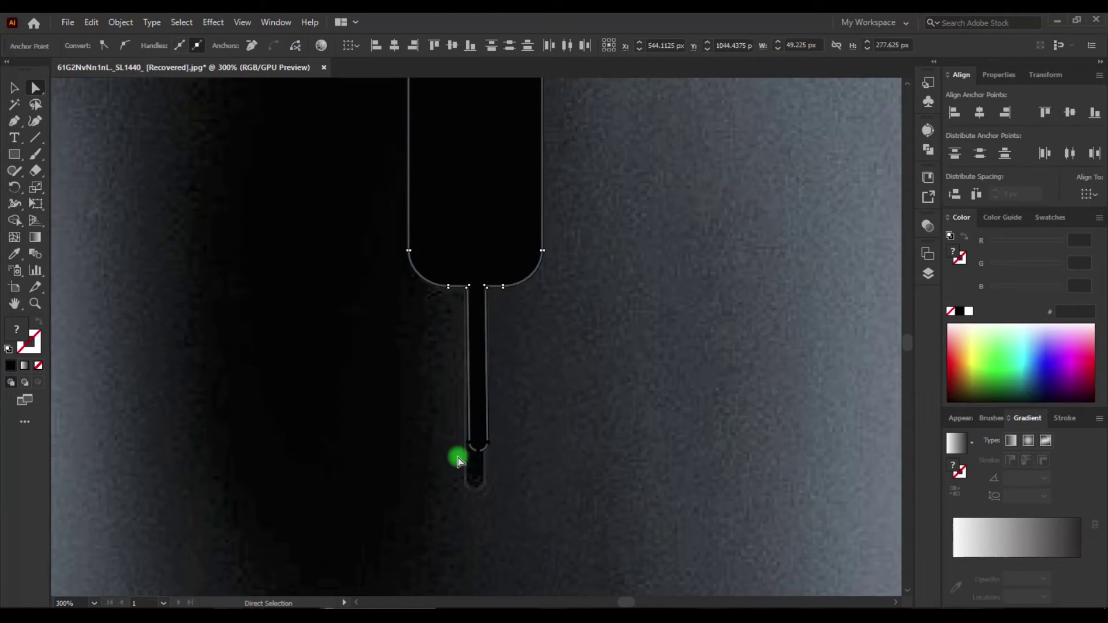
{"action": "scroll", "coordinate": [390, 445], "scroll_direction": "down", "scroll_amount": 3}
{"action": "scroll", "coordinate": [373, 393], "scroll_direction": "up", "scroll_amount": 3}
{"action": "scroll", "coordinate": [425, 428], "scroll_direction": "up", "scroll_amount": 2}
{"action": "key", "text": "shift+asciitilde"}
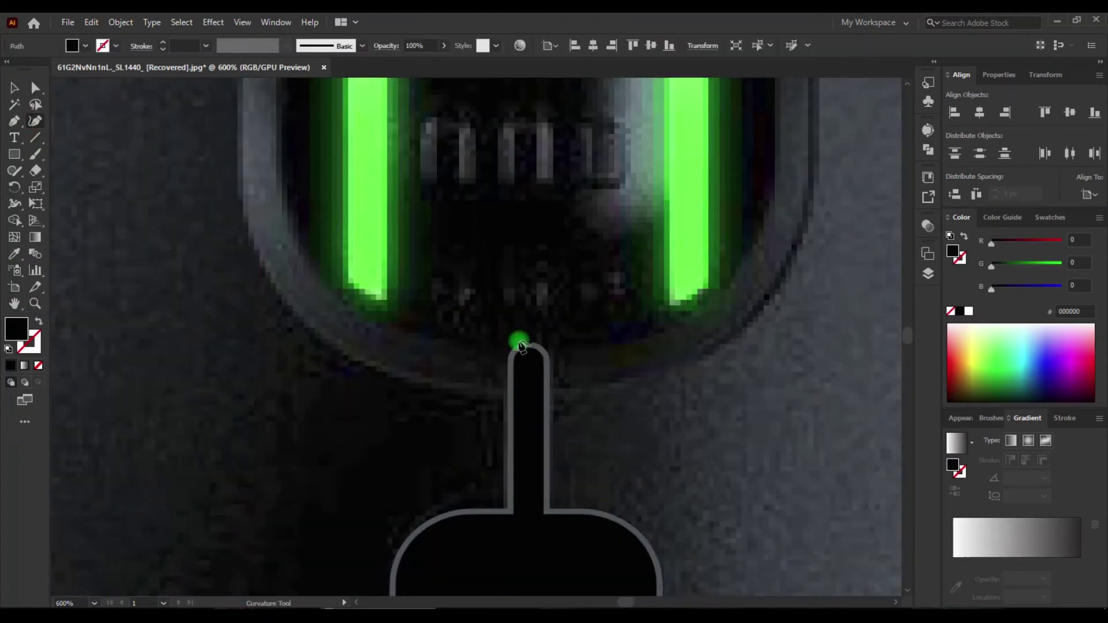
Select the button-and-stem path and smooth its stem outline.
{"action": "key", "text": "F7"}
{"action": "left_click", "coordinate": [782, 266]}
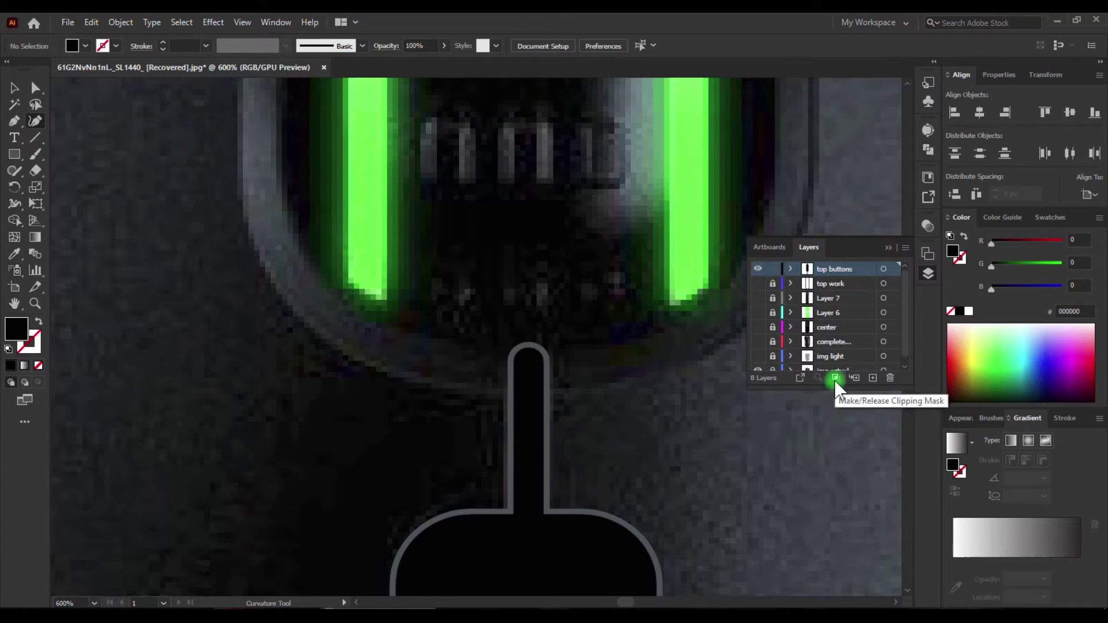
{"action": "left_click", "coordinate": [14, 88]}
{"action": "left_click", "coordinate": [530, 413]}
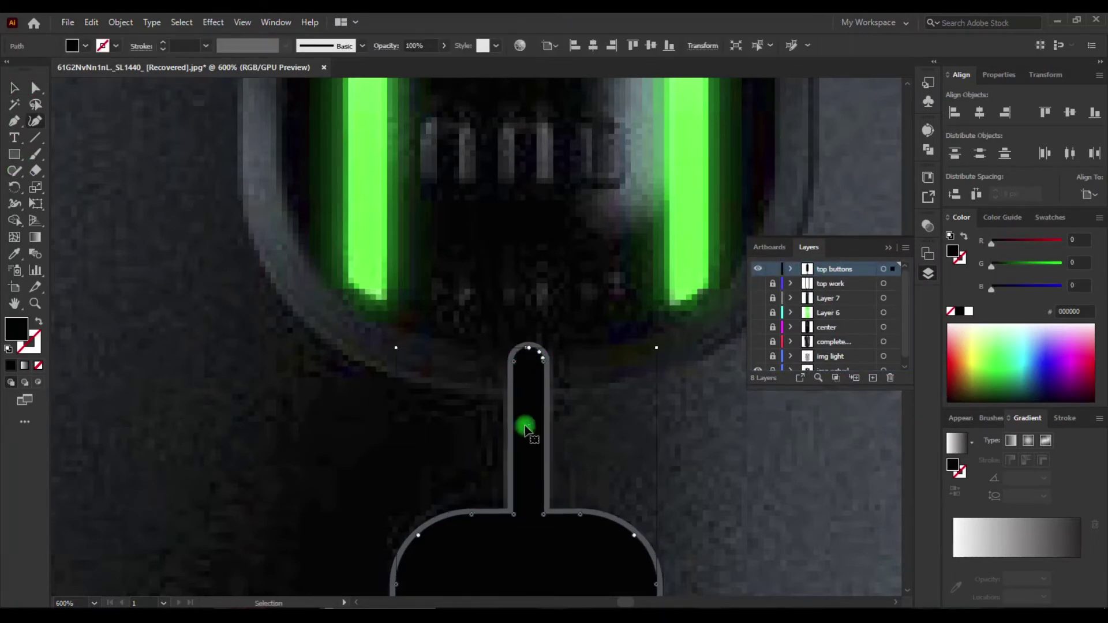
{"action": "scroll", "coordinate": [470, 437], "scroll_direction": "up", "scroll_amount": 2}
{"action": "key", "text": "p"}
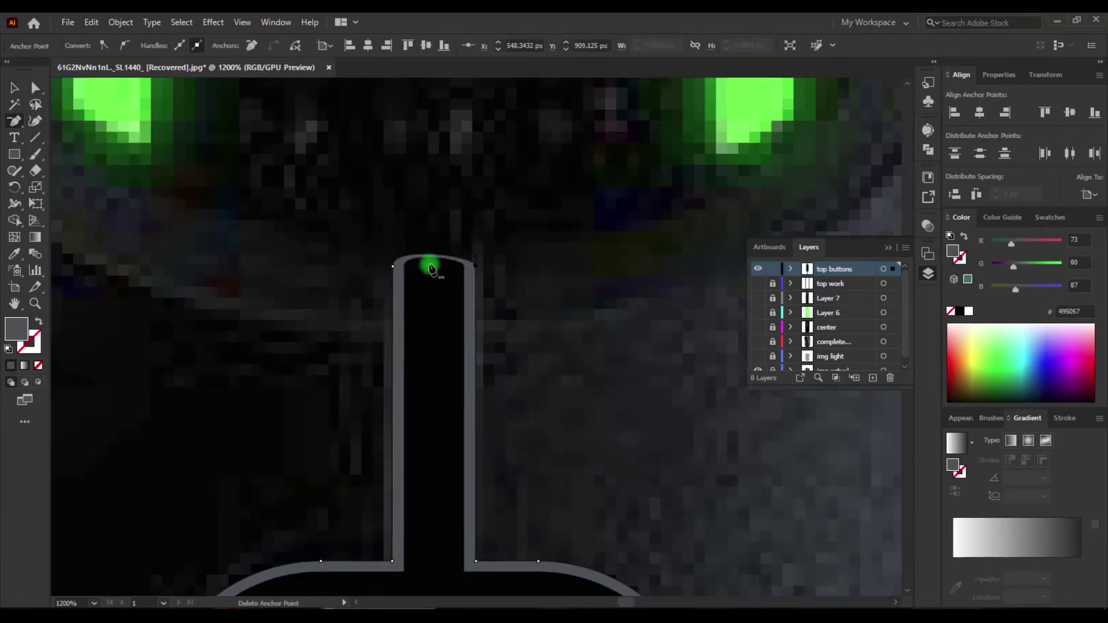
{"action": "left_click", "coordinate": [413, 251]}
{"action": "scroll", "coordinate": [208, 259], "scroll_direction": "down", "scroll_amount": 5}
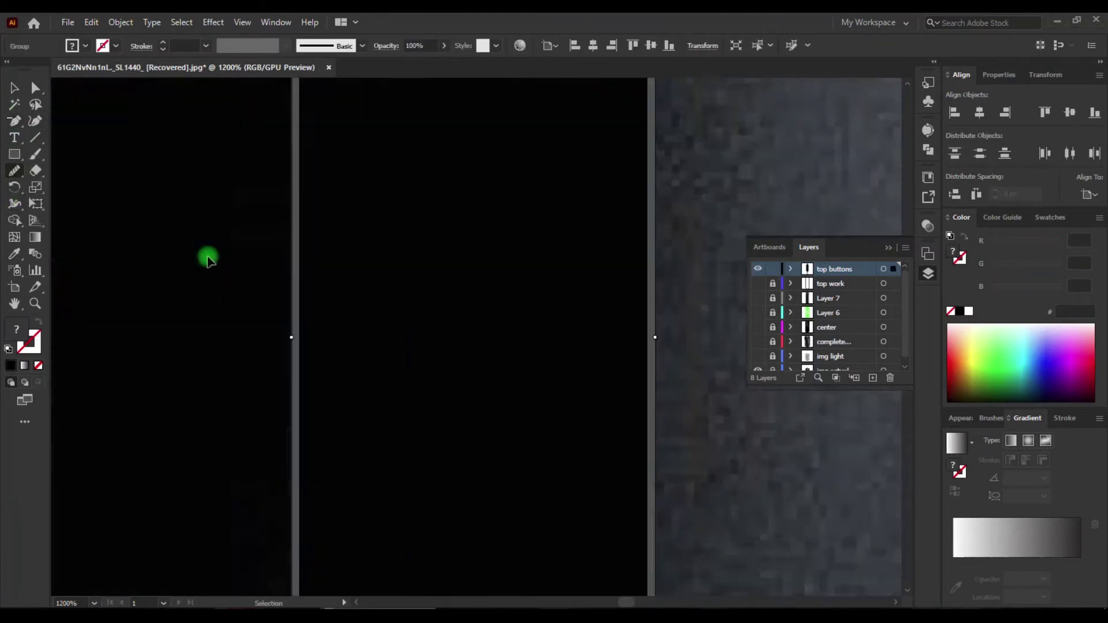
Move the top work layer to the top, show Layer 7, and hide the lower reference layers.
{"action": "left_click", "coordinate": [773, 284]}
{"action": "left_click_drag", "start_coordinate": [831, 273], "coordinate": [813, 279]}
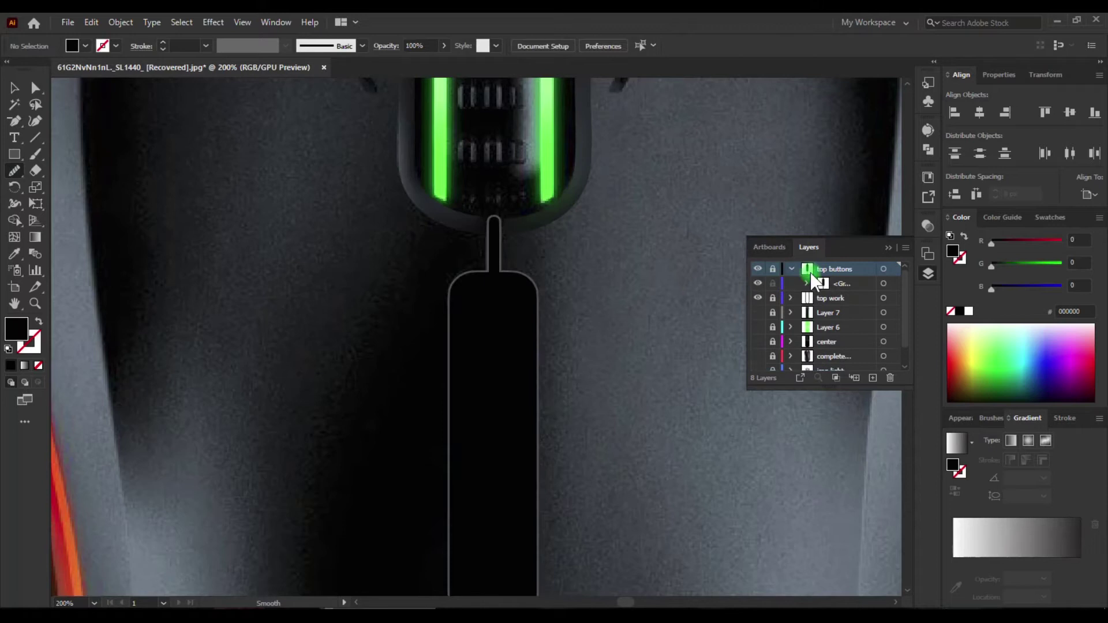
{"action": "left_click", "coordinate": [757, 313]}
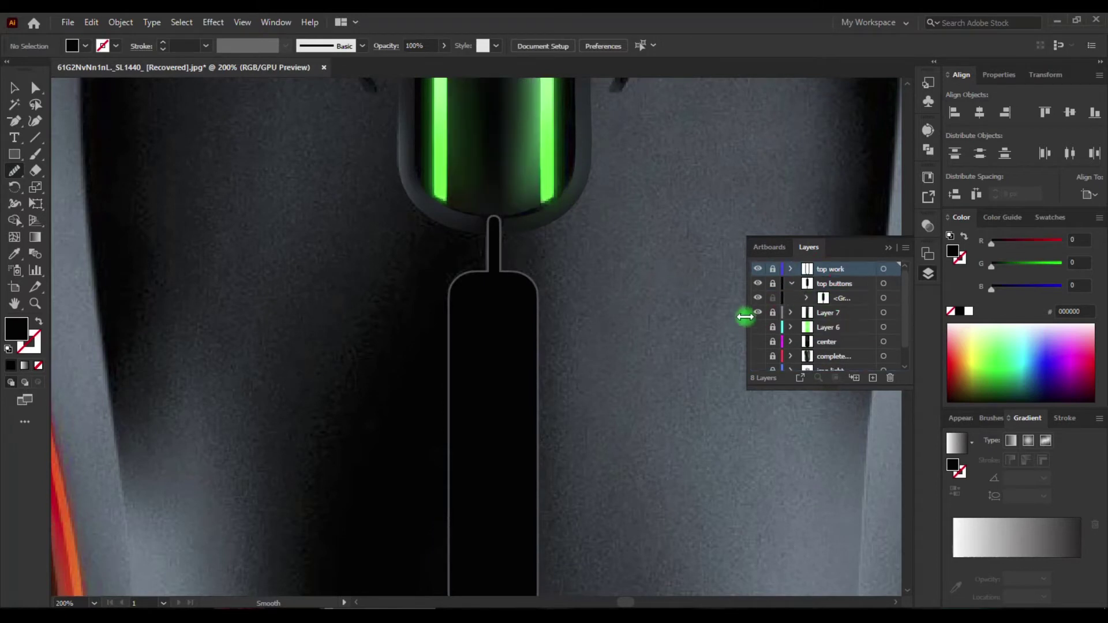
{"action": "left_click", "coordinate": [759, 346]}
{"action": "scroll", "coordinate": [240, 210], "scroll_direction": "up", "scroll_amount": 3}
{"action": "left_click", "coordinate": [769, 283]}
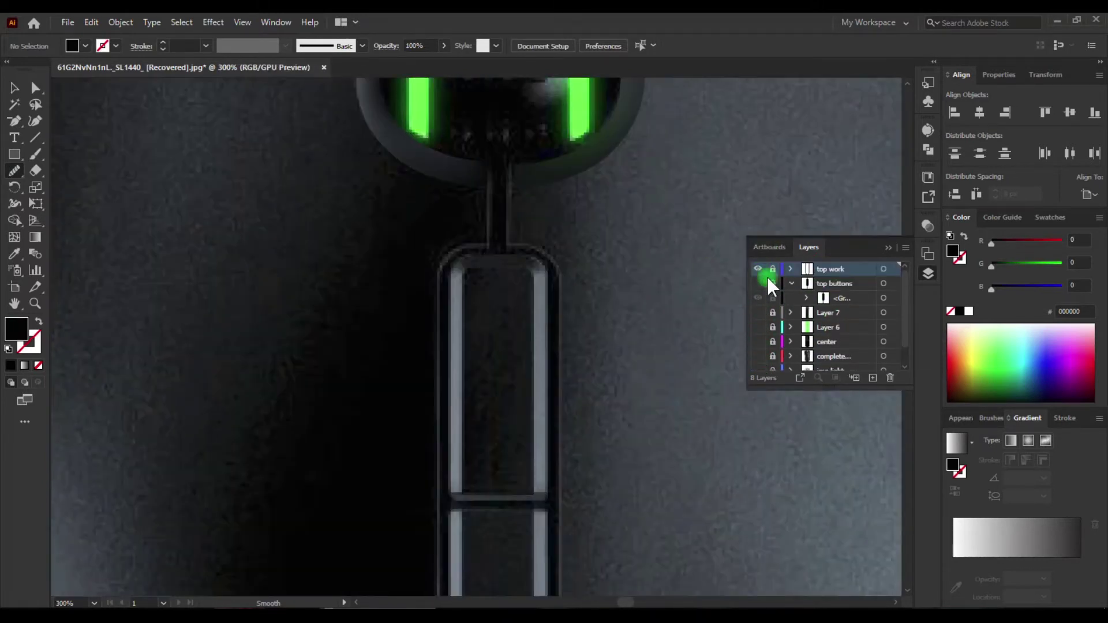
Hide the top work layer and select the whole button group.
{"action": "key", "text": "a"}
{"action": "left_click", "coordinate": [883, 283]}
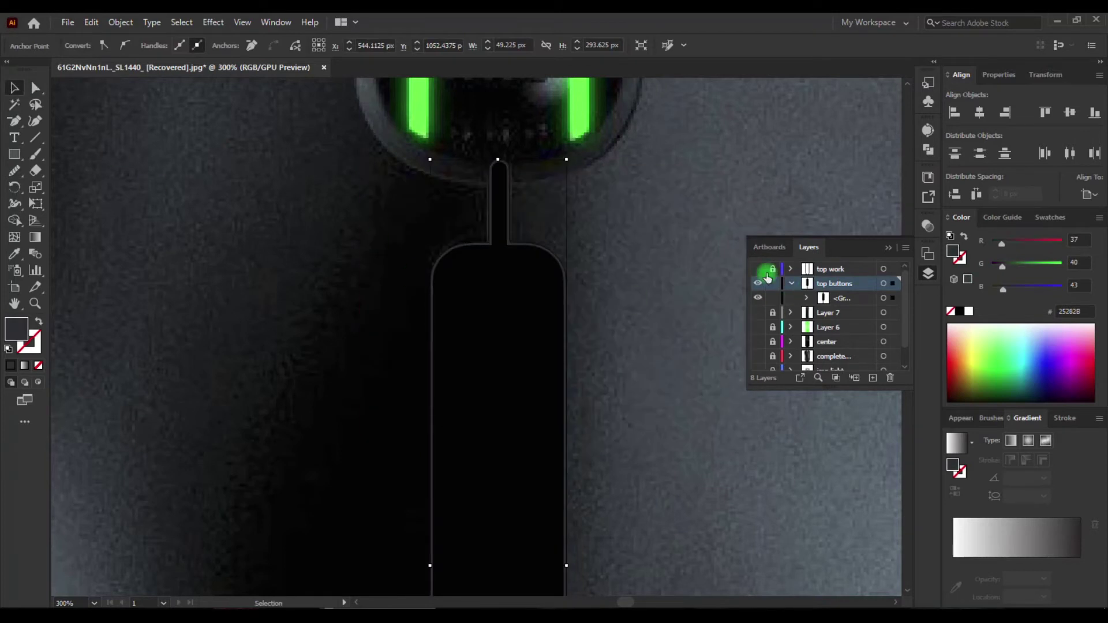
{"action": "left_click", "coordinate": [495, 203]}
{"action": "key", "text": "ctrl+minus"}
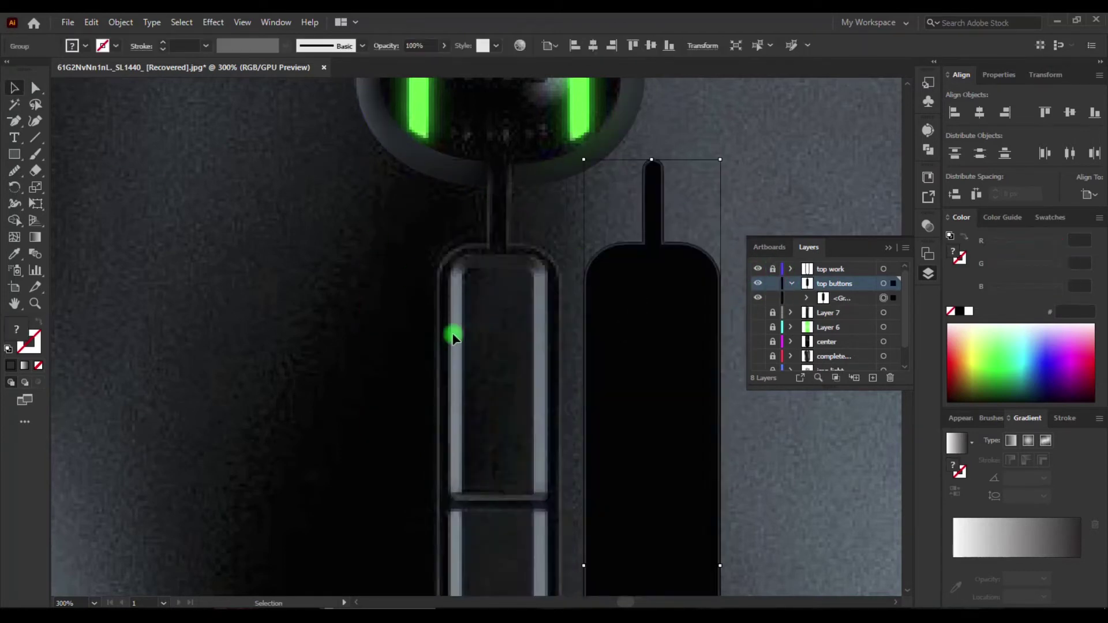
Draw a tall rounded rectangle with a white stroke over the button.
{"action": "key", "text": "minus"}
{"action": "double_click", "coordinate": [29, 344]}
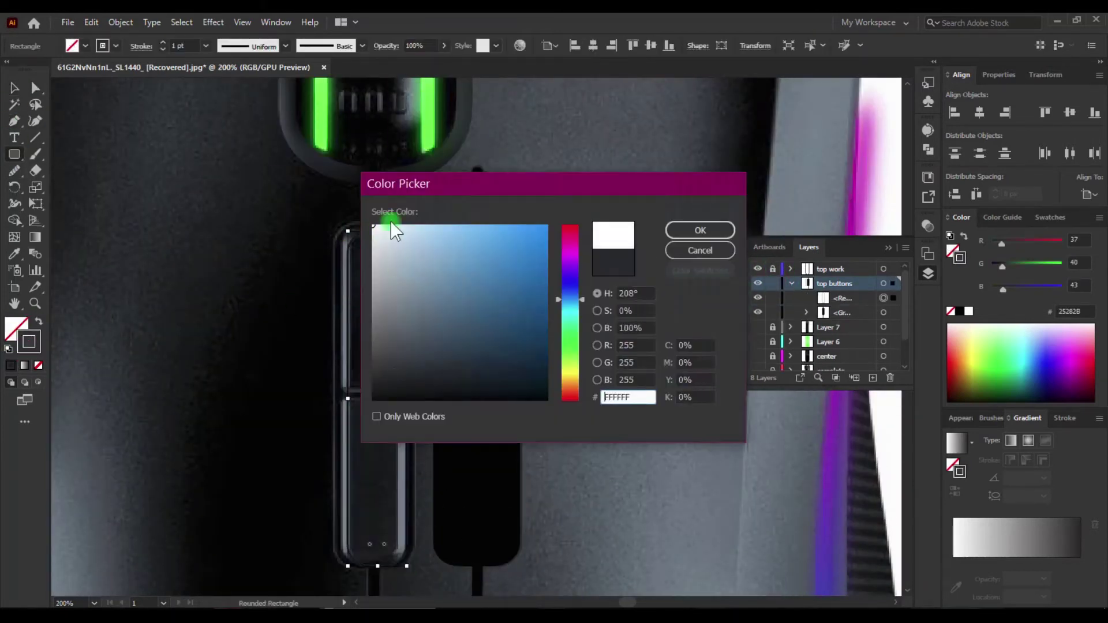
{"action": "key", "text": "Return"}
{"action": "key", "text": "ctrl+plus"}
{"action": "left_click_drag", "start_coordinate": [446, 371], "coordinate": [544, 337]}
Create a -5 px inward offset path and move the inner rounded shape left.
{"action": "scroll", "coordinate": [451, 366], "scroll_direction": "down", "scroll_amount": 3}
{"action": "left_click", "coordinate": [92, 22]}
{"action": "left_click", "coordinate": [290, 350]}
{"action": "scroll", "coordinate": [374, 435], "scroll_direction": "down", "scroll_amount": 5}
{"action": "scroll", "coordinate": [615, 416], "scroll_direction": "up", "scroll_amount": 2}
{"action": "right_click", "coordinate": [615, 415]}
{"action": "left_click", "coordinate": [18, 272]}
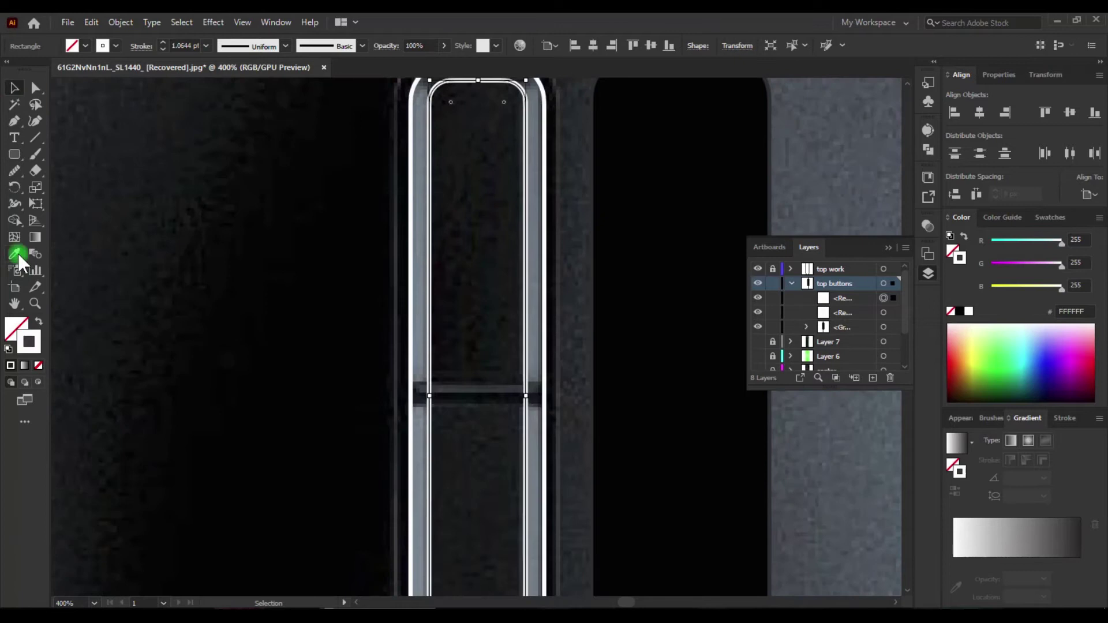
{"action": "left_click_drag", "start_coordinate": [540, 294], "coordinate": [320, 326]}
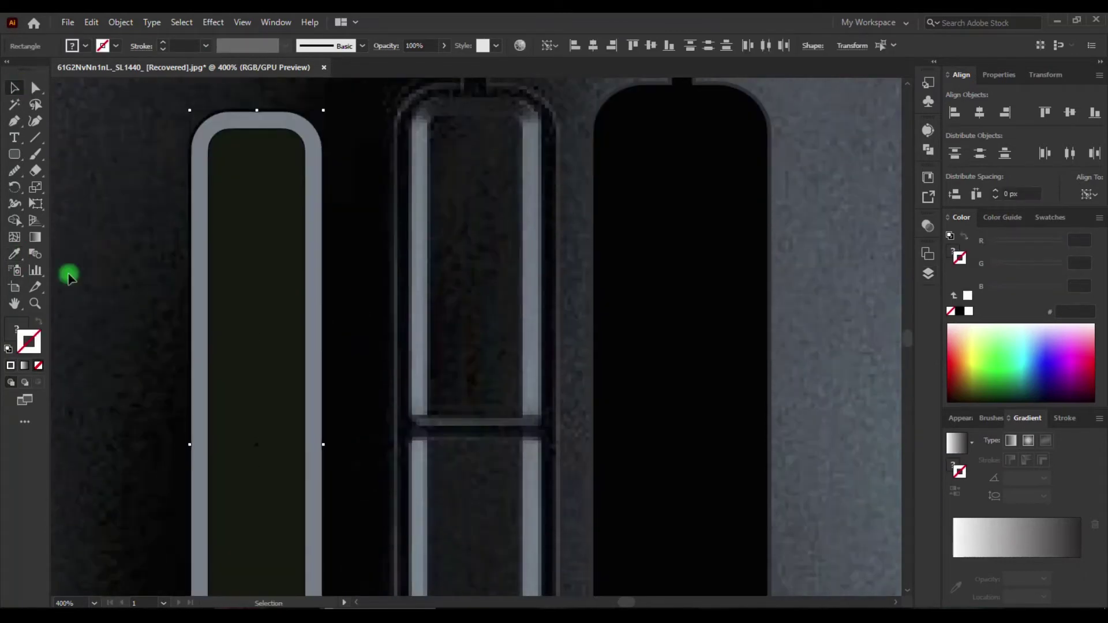
{"action": "scroll", "coordinate": [319, 326], "scroll_direction": "down", "scroll_amount": 2}
Give the inner rounded shape a gradient fill and adjust its colour stops.
{"action": "key", "text": "period"}
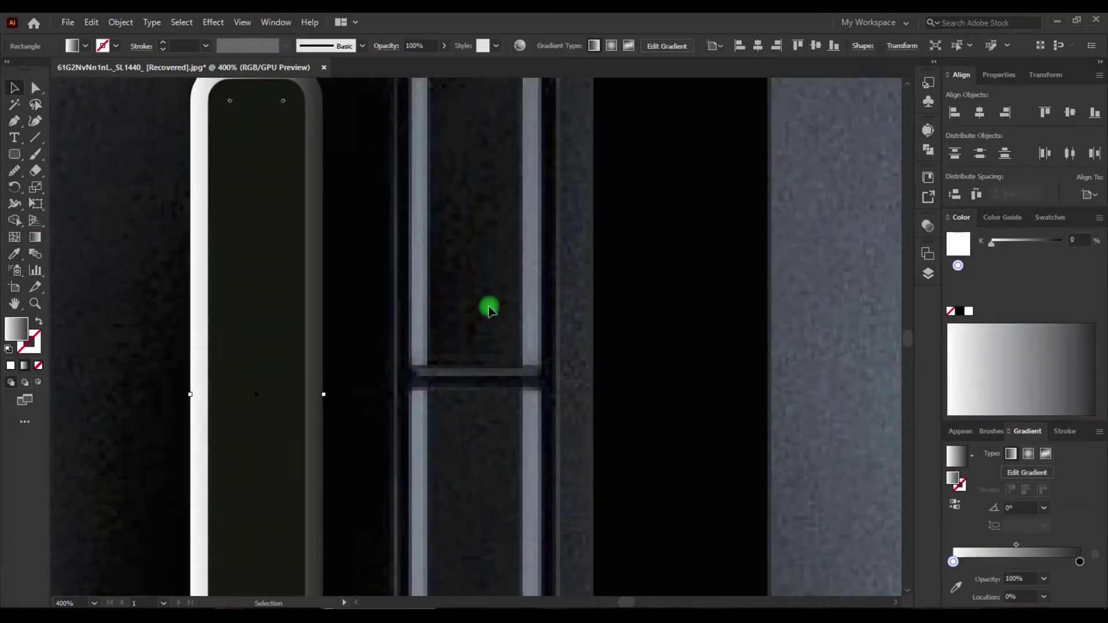
{"action": "key", "text": "i"}
{"action": "left_click", "coordinate": [420, 296]}
{"action": "mouse_move", "coordinate": [953, 561]}
{"action": "left_mouse_down"}
{"action": "mouse_move", "coordinate": [1080, 561]}
{"action": "mouse_move", "coordinate": [1018, 601]}
{"action": "left_mouse_up"}
{"action": "left_click", "coordinate": [964, 561]}
{"action": "left_click", "coordinate": [72, 83]}
{"action": "scroll", "coordinate": [231, 288], "scroll_direction": "up", "scroll_amount": 3}
{"action": "left_click", "coordinate": [1080, 561]}
Set the gradient stops to a dark grey sampled from the photo.
{"action": "key", "text": "v"}
{"action": "left_click", "coordinate": [233, 247]}
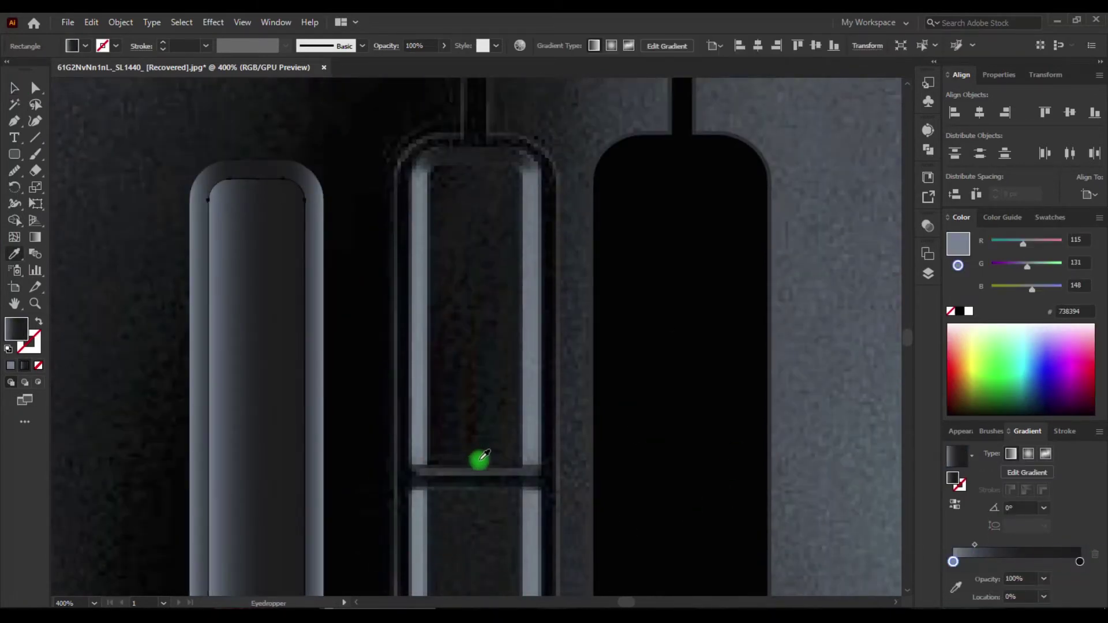
{"action": "left_click", "coordinate": [480, 459]}
{"action": "double_click", "coordinate": [953, 561]}
{"action": "left_click", "coordinate": [978, 485]}
{"action": "left_click", "coordinate": [1080, 561]}
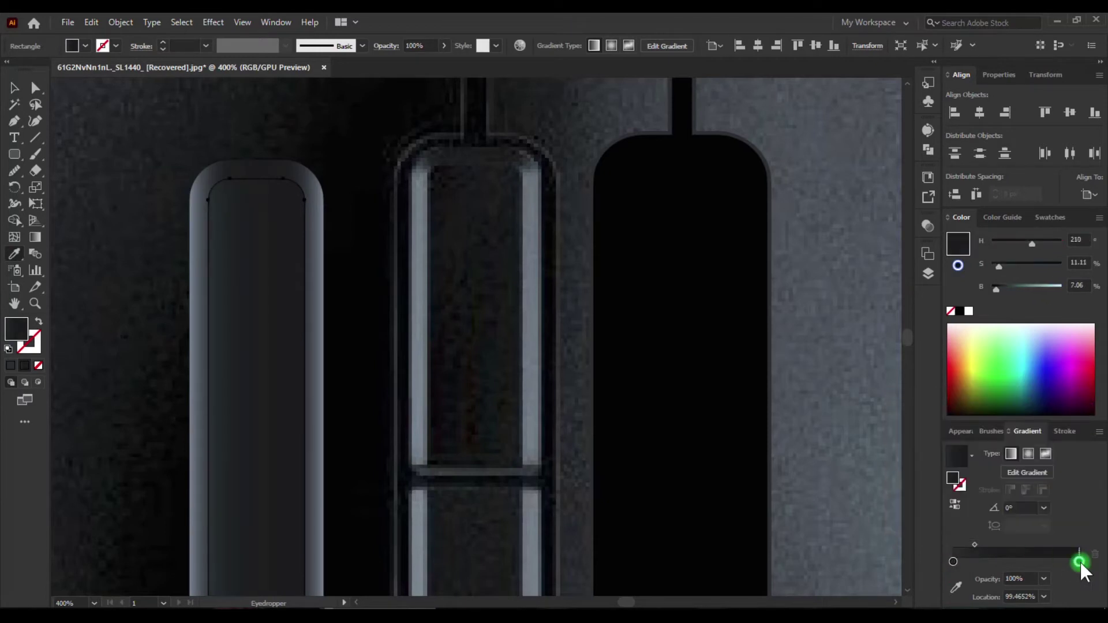
Run the gradient vertically down the left shape.
{"action": "left_click", "coordinate": [35, 237]}
{"action": "left_click_drag", "start_coordinate": [258, 167], "coordinate": [254, 539]}
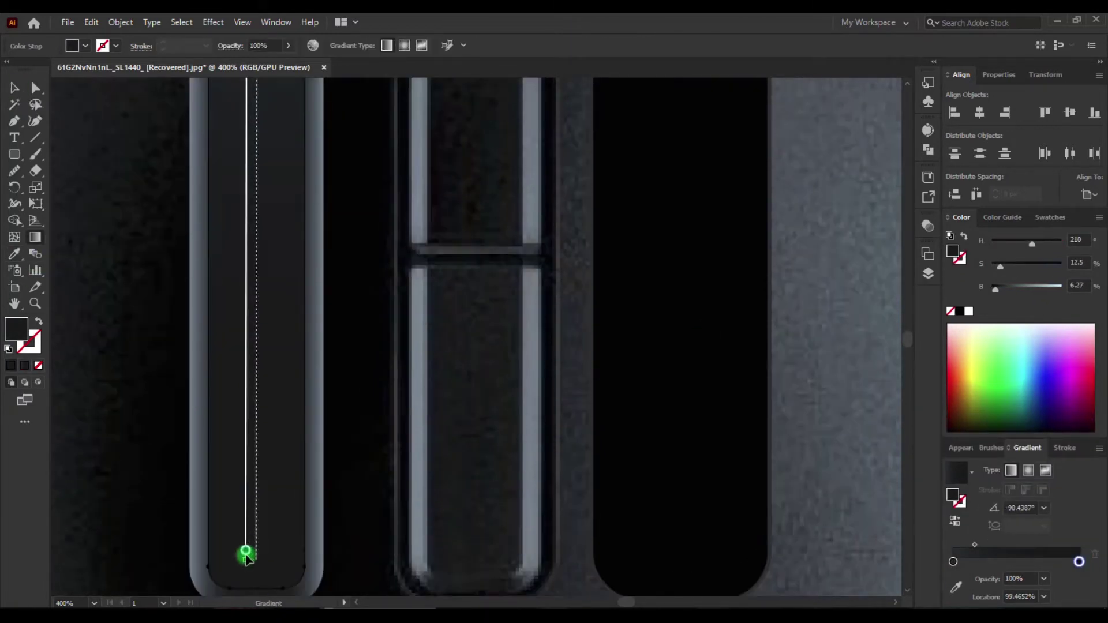
{"action": "left_click_drag", "start_coordinate": [1028, 448], "coordinate": [858, 295]}
{"action": "scroll", "coordinate": [255, 404], "scroll_direction": "up", "scroll_amount": 5}
{"action": "left_click_drag", "start_coordinate": [254, 433], "coordinate": [255, 284]}
Draw a thin horizontal bar across the shape's lower part and select both.
{"action": "left_click", "coordinate": [15, 154]}
{"action": "left_click_drag", "start_coordinate": [163, 499], "coordinate": [350, 515]}
{"action": "left_click", "coordinate": [15, 87]}
{"action": "scroll", "coordinate": [256, 346], "scroll_direction": "down", "scroll_amount": 1}
{"action": "left_click", "coordinate": [199, 288], "text": "shift"}
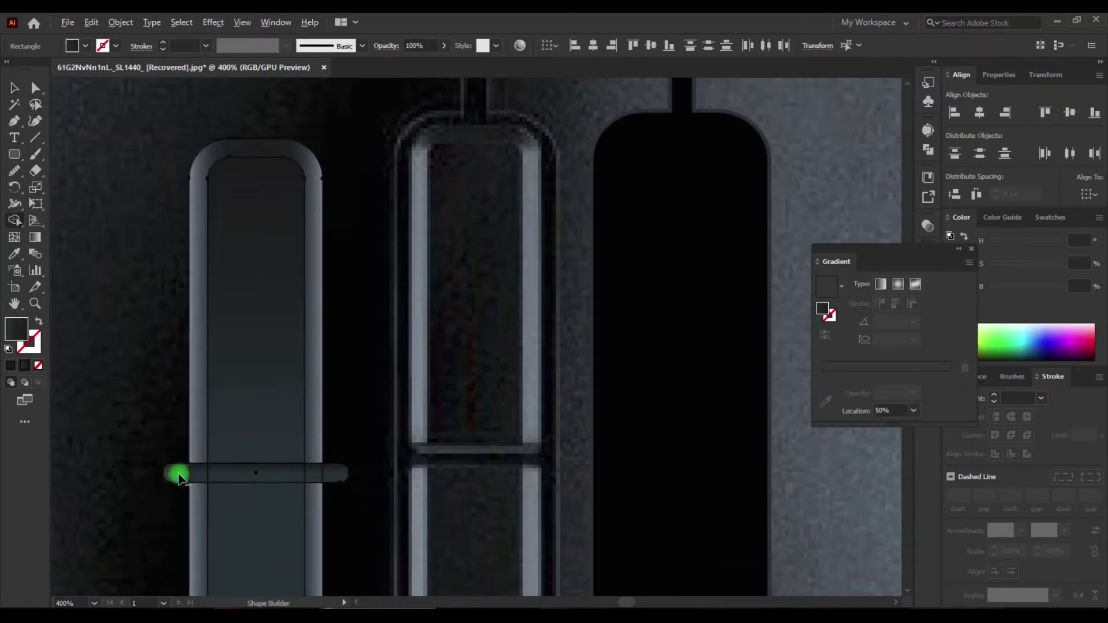
Cut out the bar to split the capsule and give each piece a vertical gradient.
{"action": "left_click_drag", "start_coordinate": [179, 476], "coordinate": [346, 477]}
{"action": "scroll", "coordinate": [190, 404], "scroll_direction": "down", "scroll_amount": 2}
{"action": "scroll", "coordinate": [255, 235], "scroll_direction": "up", "scroll_amount": 2}
{"action": "left_click", "coordinate": [35, 237]}
{"action": "left_click_drag", "start_coordinate": [255, 421], "coordinate": [254, 279]}
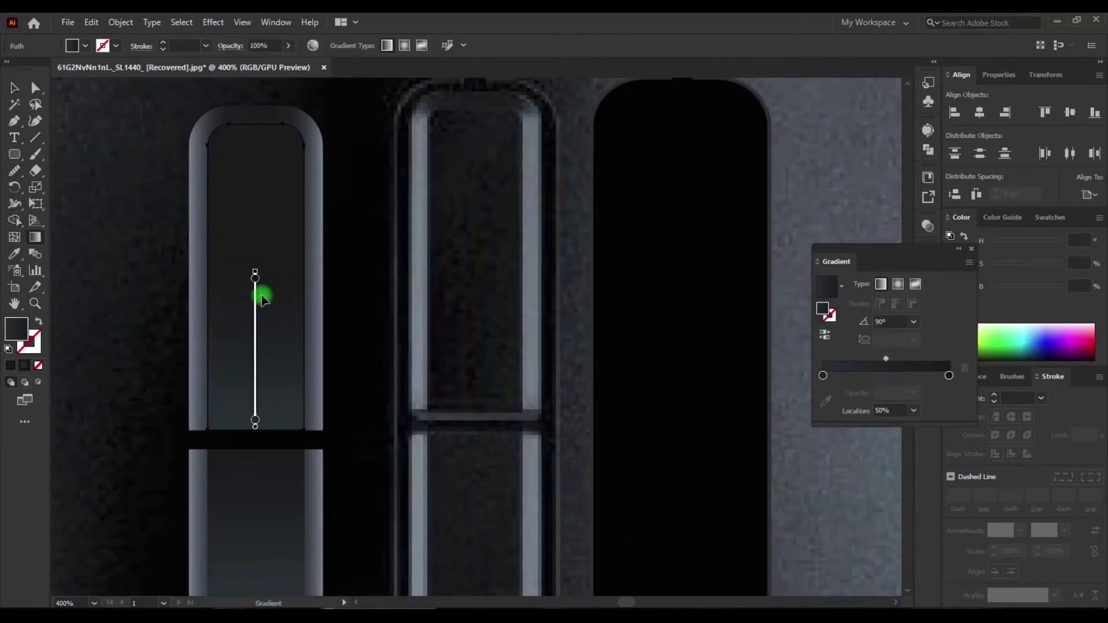
{"action": "scroll", "coordinate": [261, 298], "scroll_direction": "down", "scroll_amount": 3}
{"action": "left_click", "coordinate": [257, 364]}
{"action": "scroll", "coordinate": [240, 461], "scroll_direction": "up", "scroll_amount": 2}
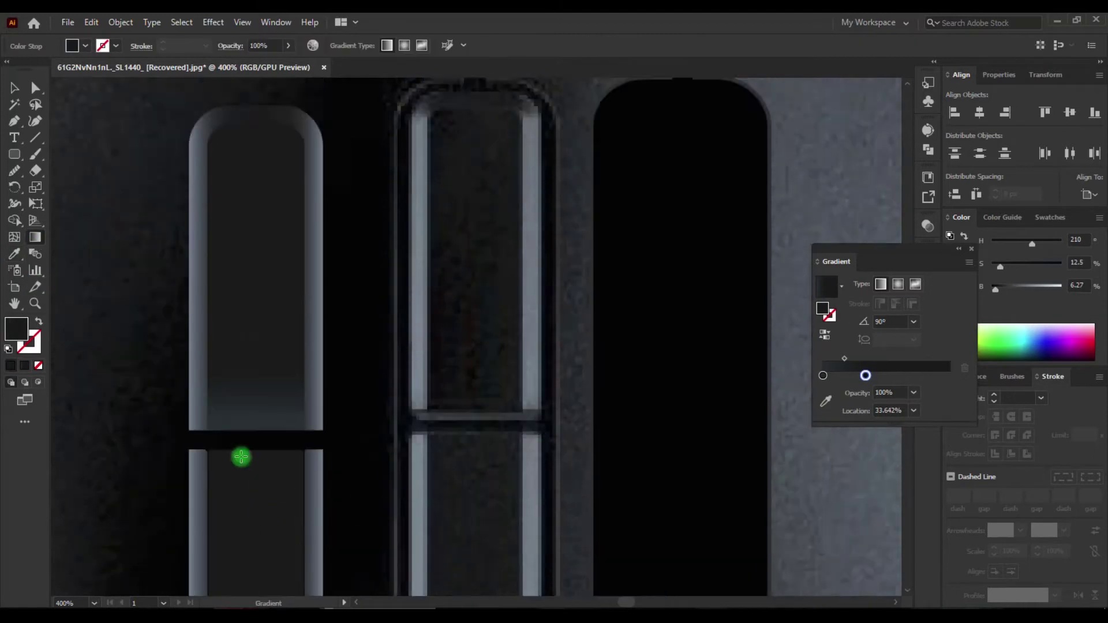
{"action": "key", "text": "ctrl+minus"}
{"action": "key", "text": "ctrl+minus"}
Center the capsule pieces inside the black shape and widen the right capsule slightly.
{"action": "key", "text": "v"}
{"action": "left_click", "coordinate": [537, 260], "text": "shift"}
{"action": "left_click", "coordinate": [980, 112]}
{"action": "left_click", "coordinate": [1069, 112]}
{"action": "left_click", "coordinate": [570, 172]}
{"action": "left_click_drag", "start_coordinate": [573, 302], "coordinate": [576, 301]}
Lock the lower capsule group and delete the extra right capsule.
{"action": "key", "text": "a"}
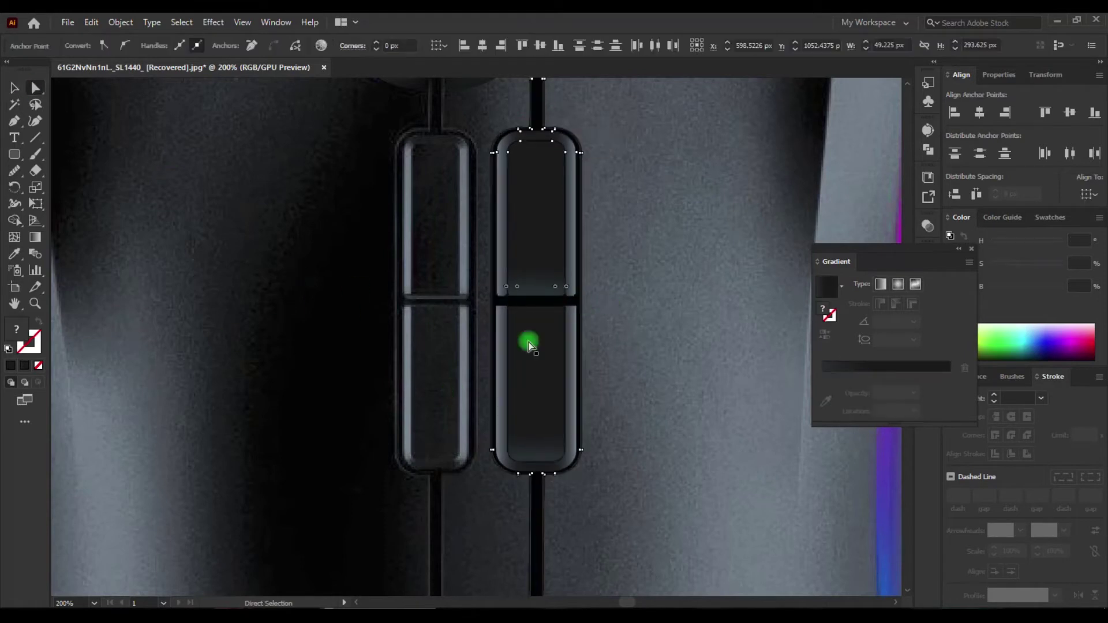
{"action": "left_click_drag", "start_coordinate": [478, 311], "coordinate": [563, 489]}
{"action": "left_click", "coordinate": [492, 481]}
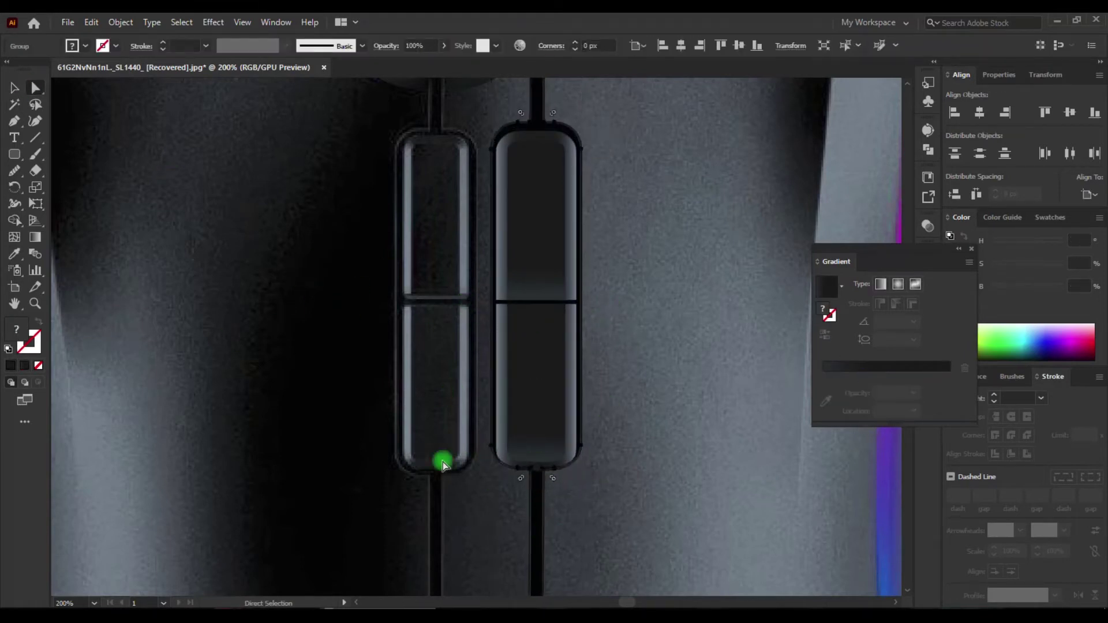
{"action": "left_click", "coordinate": [491, 453]}
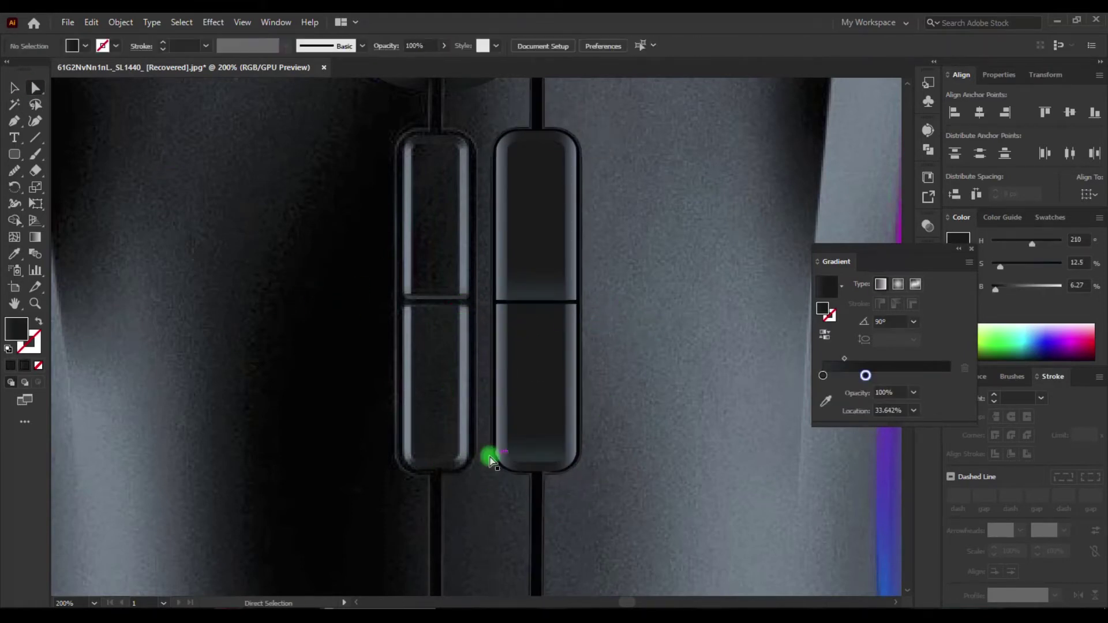
{"action": "left_click", "coordinate": [942, 247]}
{"action": "left_click", "coordinate": [773, 312]}
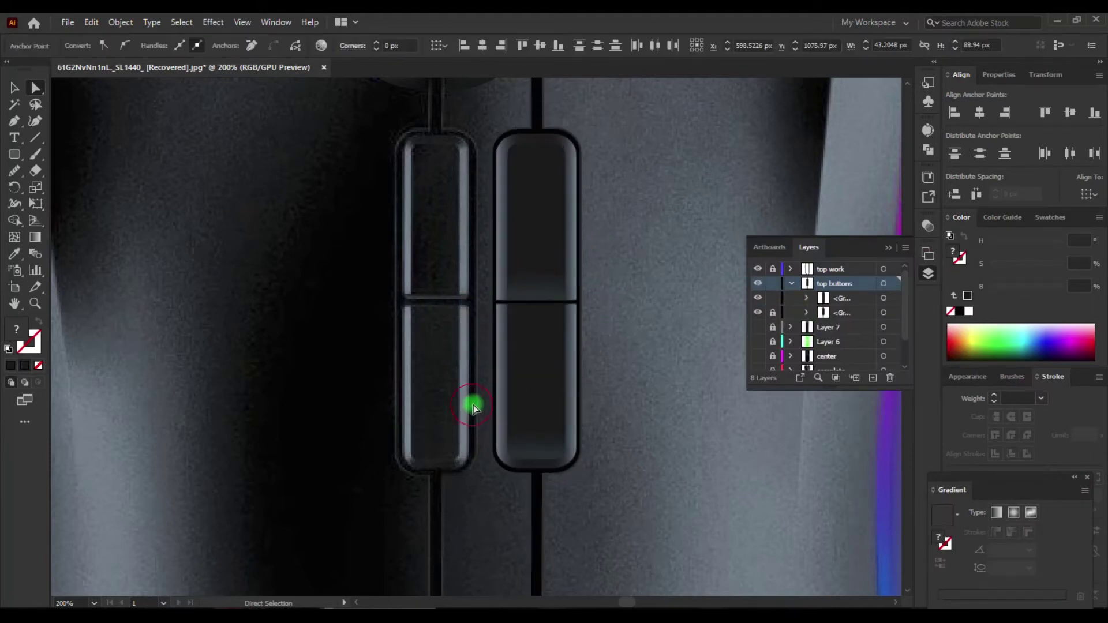
{"action": "left_click", "coordinate": [928, 274]}
{"action": "left_click", "coordinate": [15, 88]}
{"action": "left_click", "coordinate": [537, 123]}
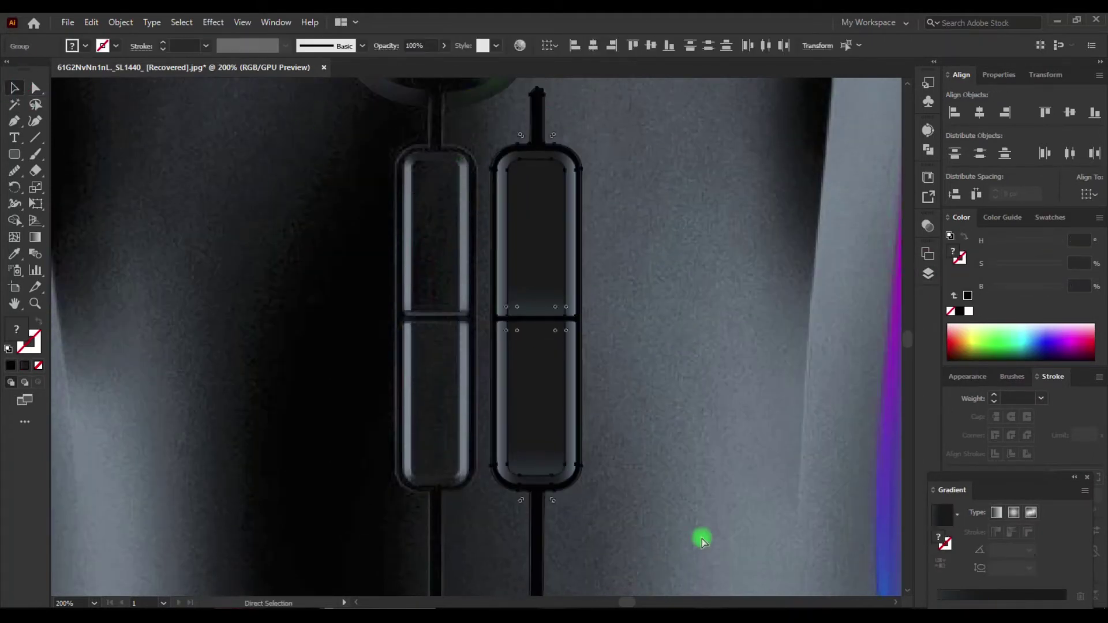
{"action": "key", "text": "Delete"}
Hide the top work and top buttons layers to reveal the photo.
{"action": "scroll", "coordinate": [399, 408], "scroll_direction": "up", "scroll_amount": 3}
{"action": "left_click", "coordinate": [928, 274]}
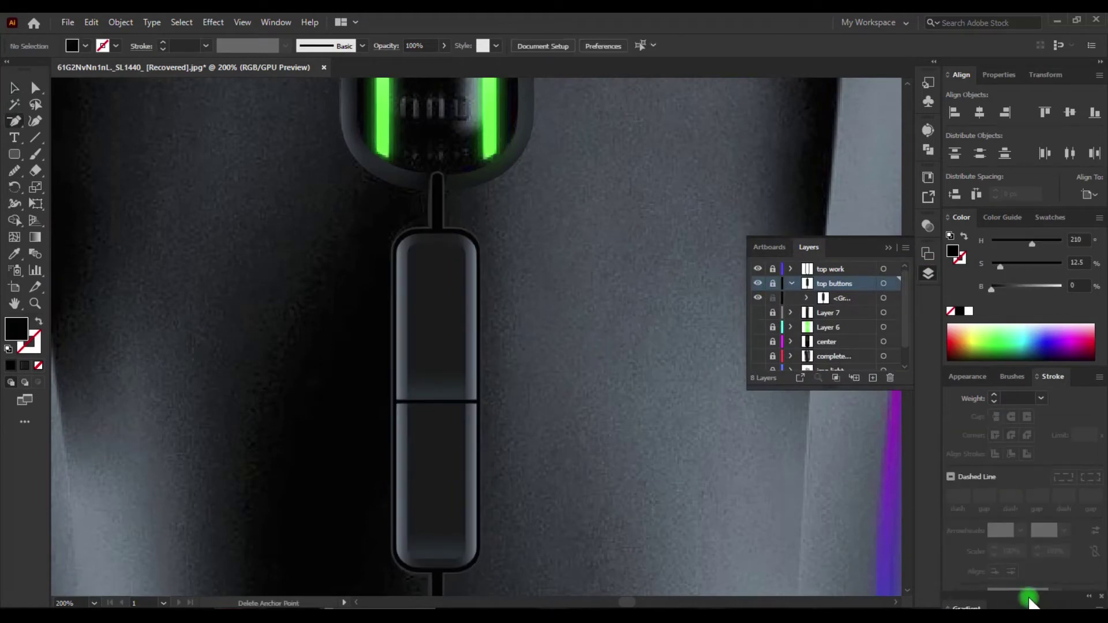
{"action": "left_click", "coordinate": [1034, 605]}
{"action": "left_click_drag", "start_coordinate": [758, 269], "coordinate": [760, 299]}
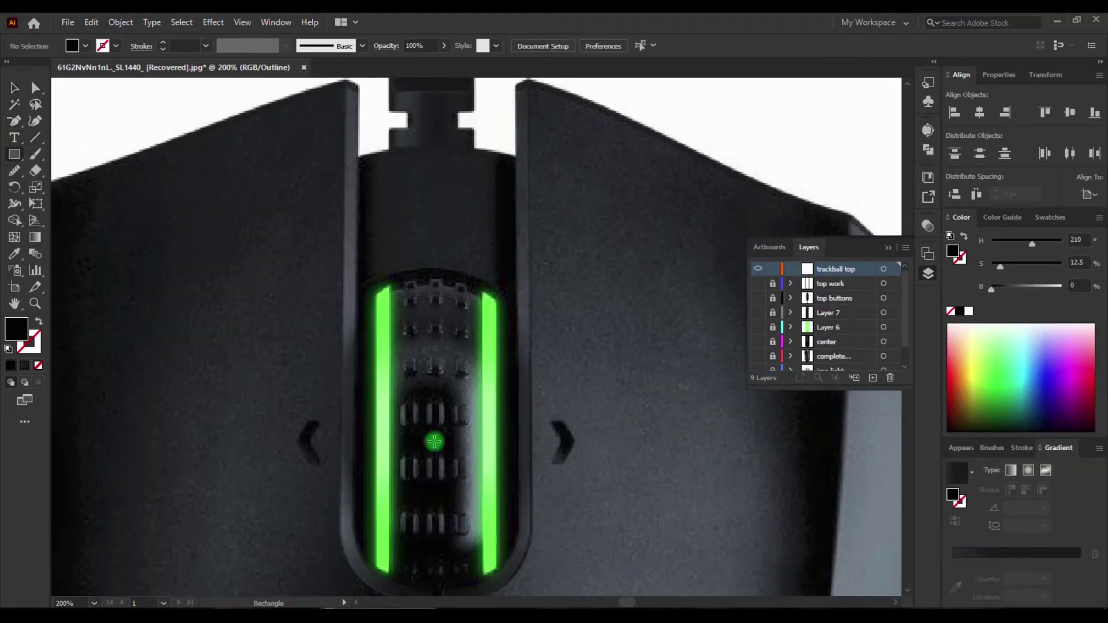
Draw a rectangle over one grille bar and pull its right mesh edge outward.
{"action": "scroll", "coordinate": [434, 441], "scroll_direction": "up", "scroll_amount": 3}
{"action": "left_click_drag", "start_coordinate": [403, 346], "coordinate": [474, 434]}
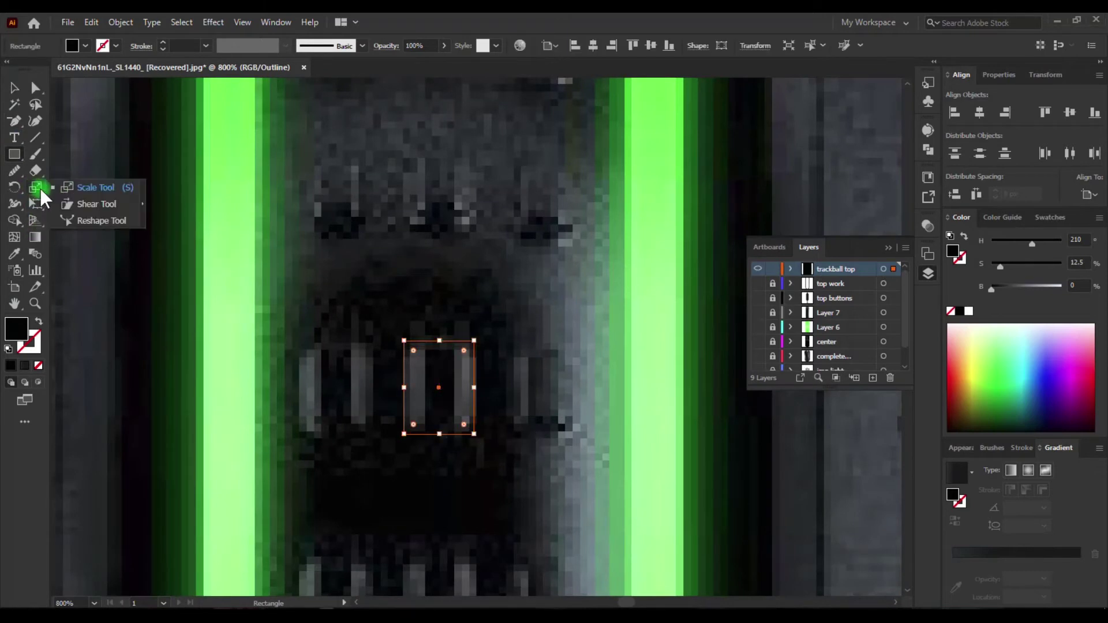
{"action": "left_click", "coordinate": [33, 88]}
{"action": "key", "text": "u"}
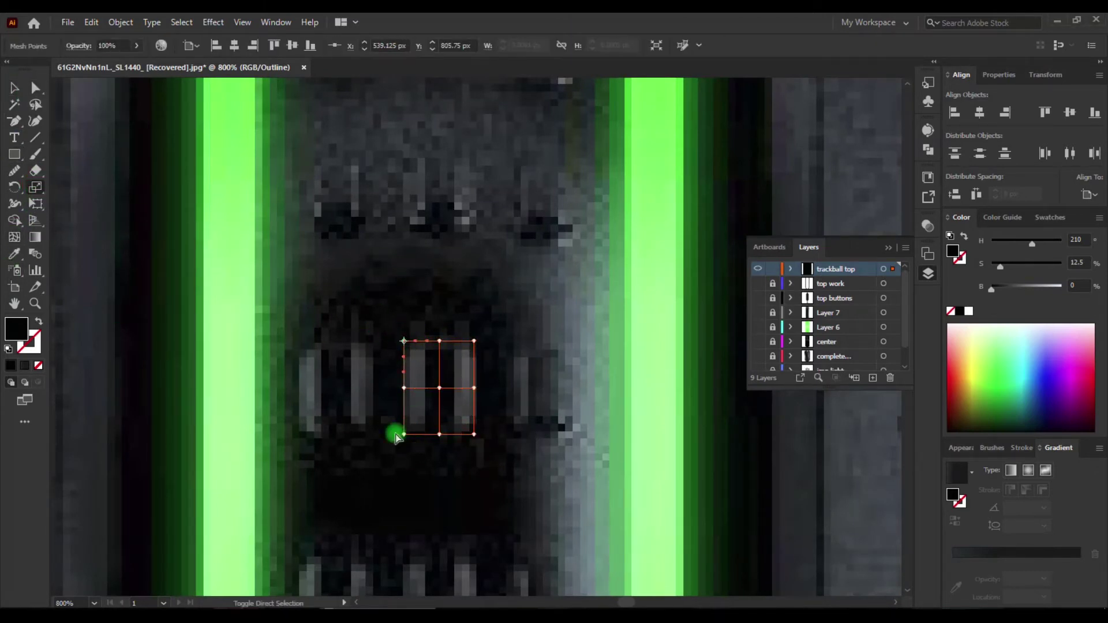
{"action": "key", "text": "ctrl+plus"}
{"action": "key", "text": "ctrl+plus"}
{"action": "key", "text": "ctrl+plus"}
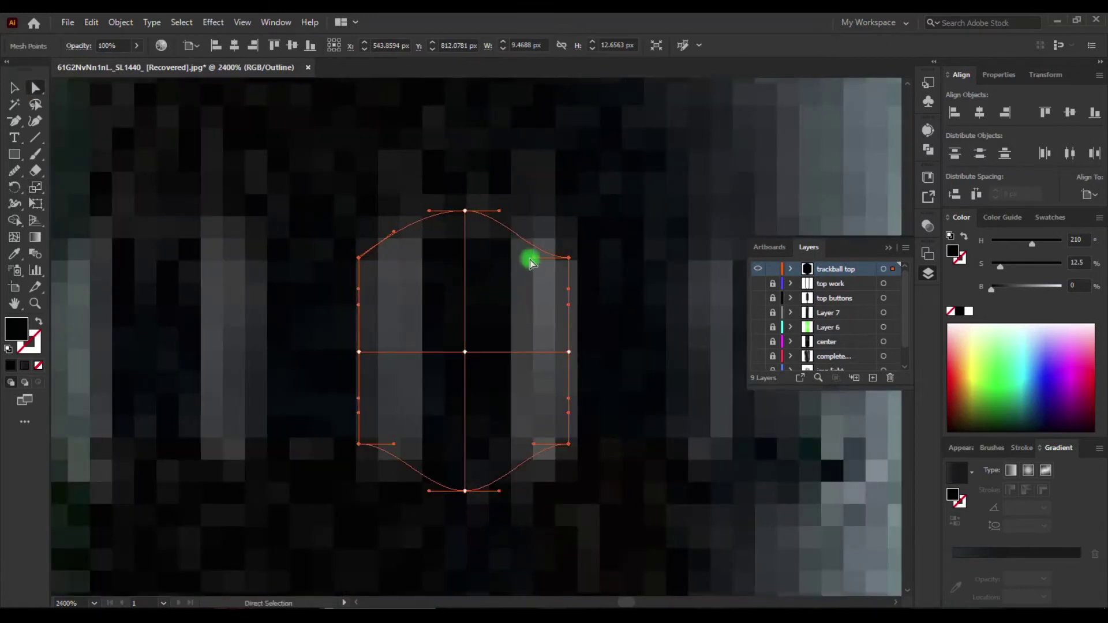
{"action": "mouse_move", "coordinate": [401, 359]}
{"action": "left_mouse_down"}
{"action": "mouse_move", "coordinate": [606, 258]}
{"action": "mouse_move", "coordinate": [568, 357]}
{"action": "left_mouse_up"}
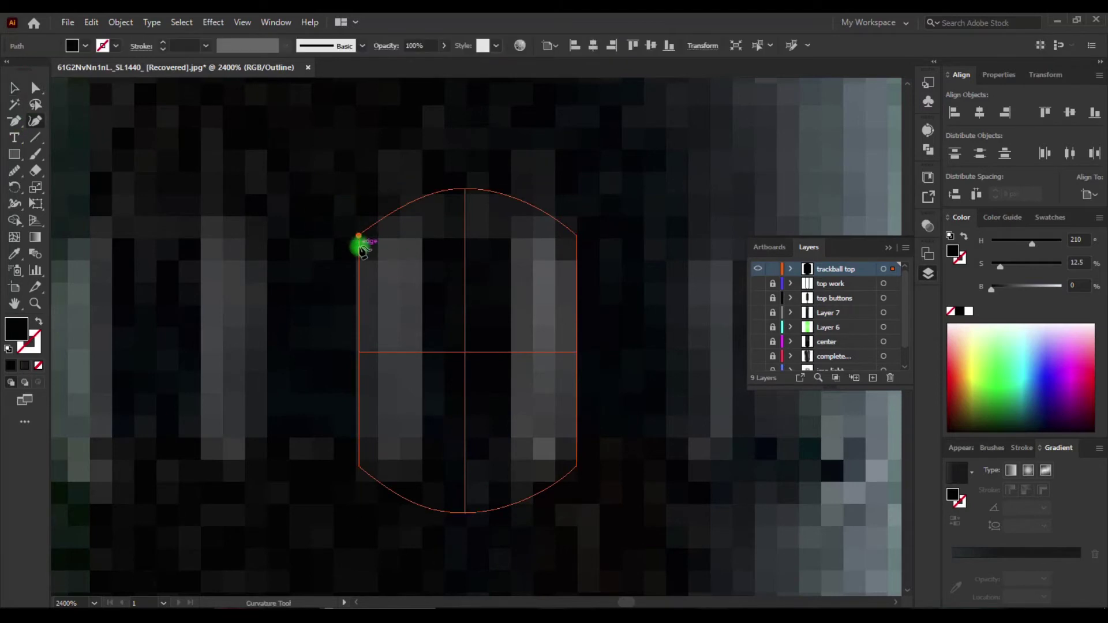
Add gradient mesh lines to the rectangle while zoomed in closely.
{"action": "left_click", "coordinate": [34, 257]}
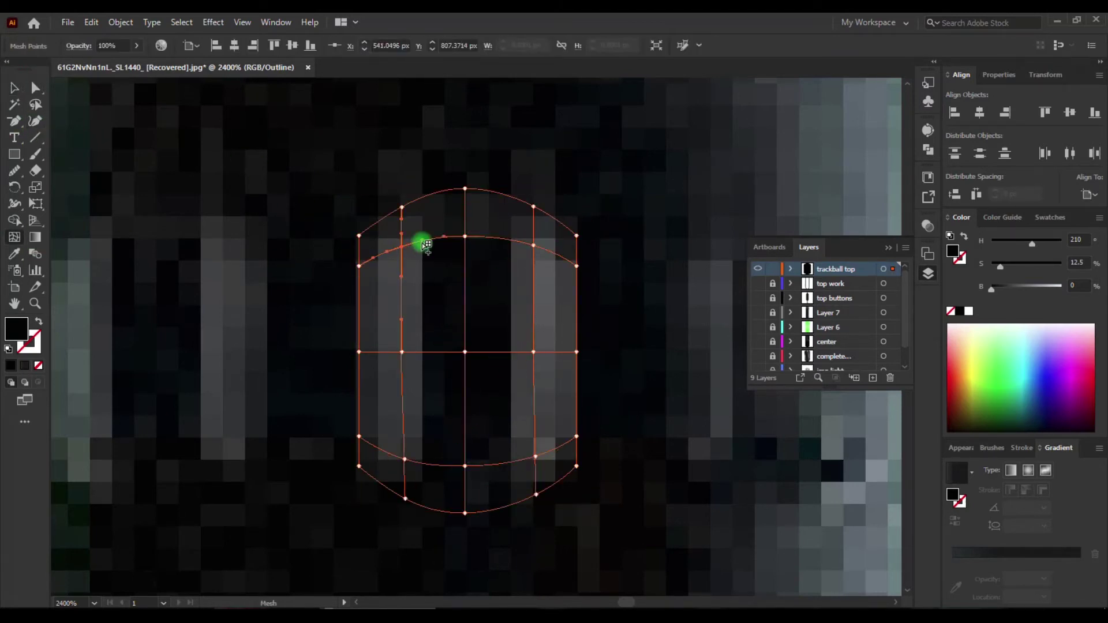
{"action": "key", "text": "ctrl+plus"}
{"action": "scroll", "coordinate": [548, 376], "scroll_direction": "down", "scroll_amount": 3}
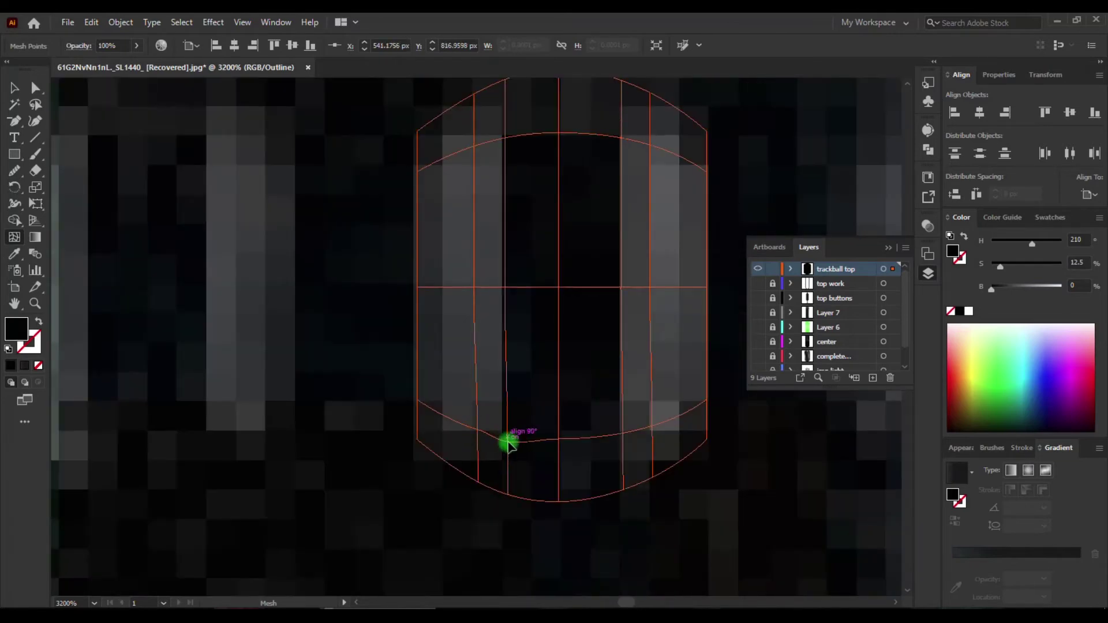
{"action": "key", "text": "ctrl+plus"}
{"action": "key", "text": "ctrl+plus"}
{"action": "scroll", "coordinate": [440, 562], "scroll_direction": "down", "scroll_amount": 2}
{"action": "key", "text": "ctrl+minus"}
{"action": "key", "text": "ctrl+minus"}
Colour the mesh points along the lower curve with dark greys sampled from the photo.
{"action": "key", "text": "i"}
{"action": "left_click", "coordinate": [345, 394]}
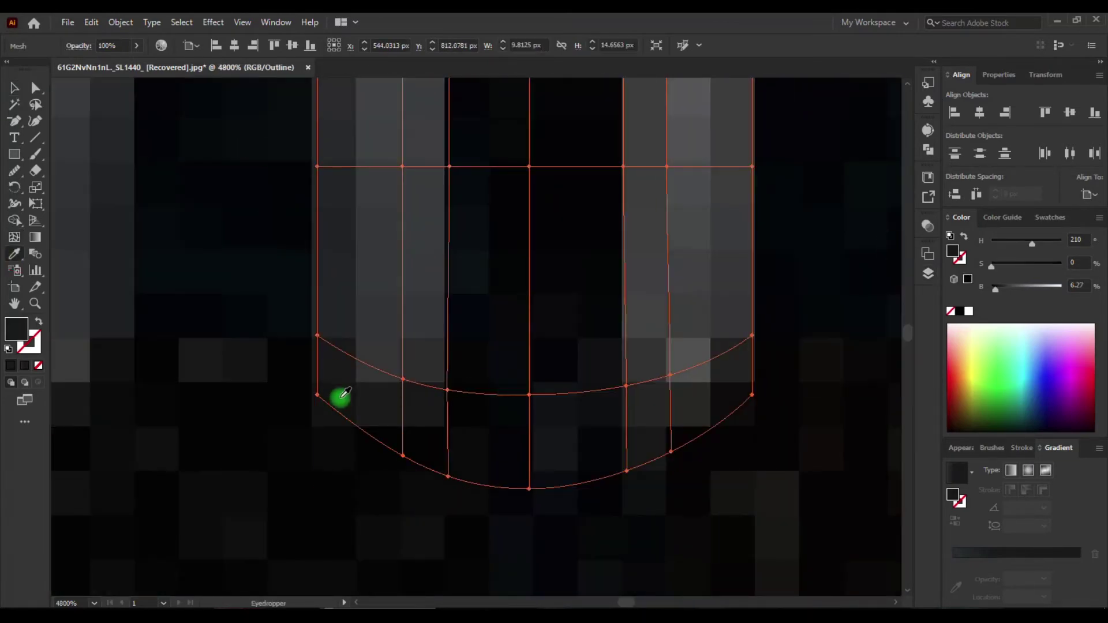
{"action": "key", "text": "a"}
{"action": "scroll", "coordinate": [362, 263], "scroll_direction": "up", "scroll_amount": 5}
{"action": "scroll", "coordinate": [667, 320], "scroll_direction": "down", "scroll_amount": 4}
{"action": "left_click_drag", "start_coordinate": [688, 432], "coordinate": [660, 501]}
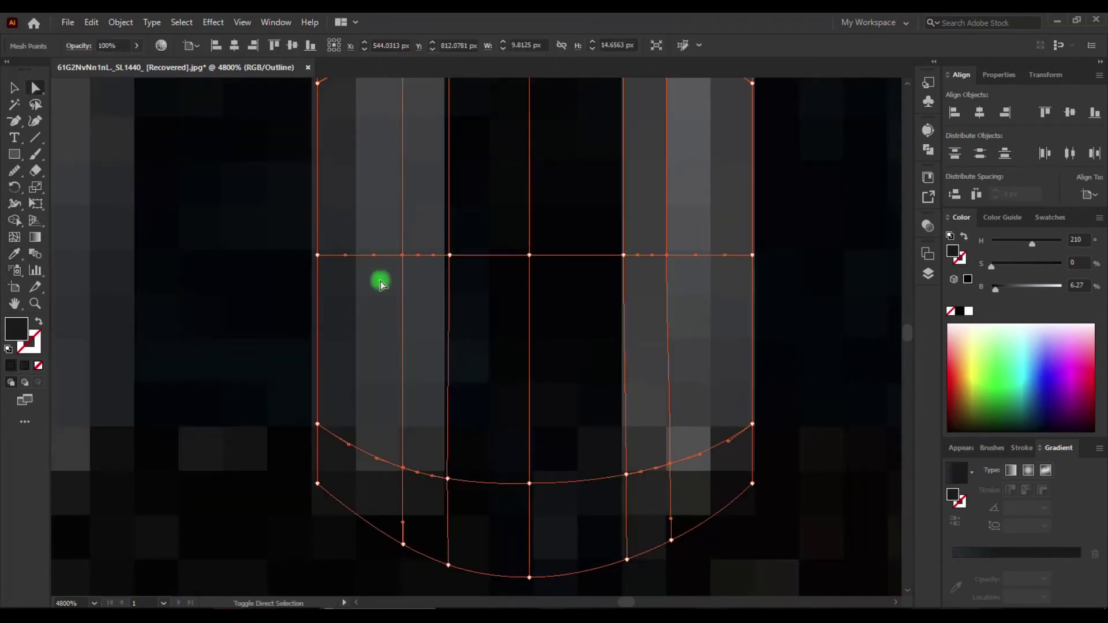
{"action": "scroll", "coordinate": [380, 283], "scroll_direction": "up", "scroll_amount": 5}
{"action": "key", "text": "i"}
{"action": "scroll", "coordinate": [505, 252], "scroll_direction": "down", "scroll_amount": 9}
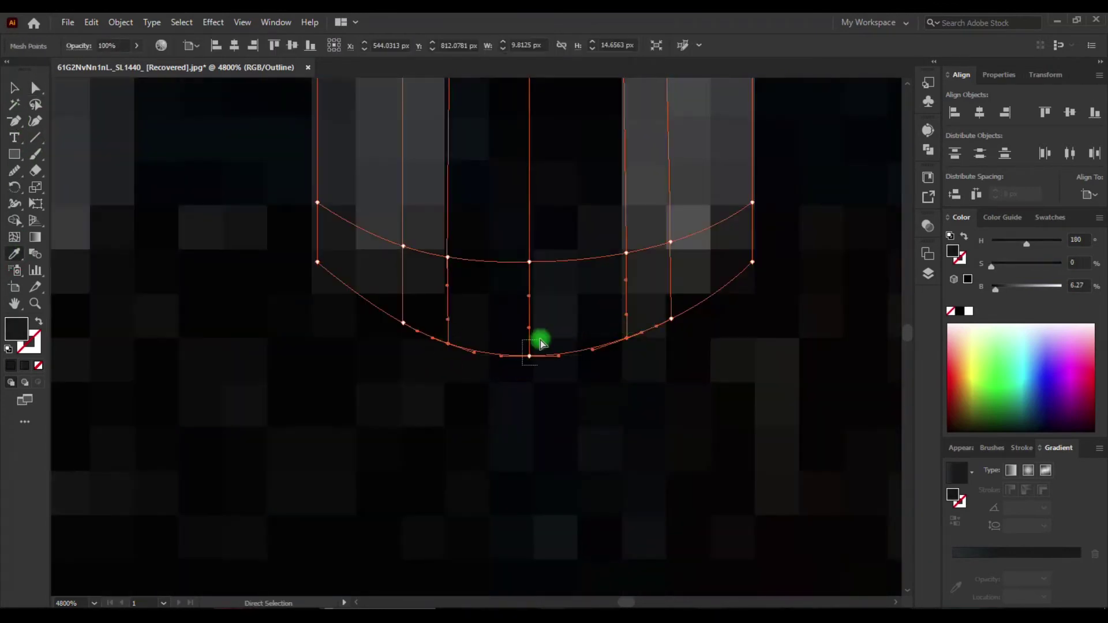
{"action": "scroll", "coordinate": [577, 326], "scroll_direction": "up", "scroll_amount": 4}
{"action": "left_click", "coordinate": [586, 346]}
Turn Outline view off with Ctrl+Y and zoom out to view the whole strip.
{"action": "scroll", "coordinate": [440, 416], "scroll_direction": "up", "scroll_amount": 4}
{"action": "key", "text": "ctrl+y"}
{"action": "key", "text": "ctrl+minus"}
{"action": "key", "text": "a"}
{"action": "key", "text": "F7"}
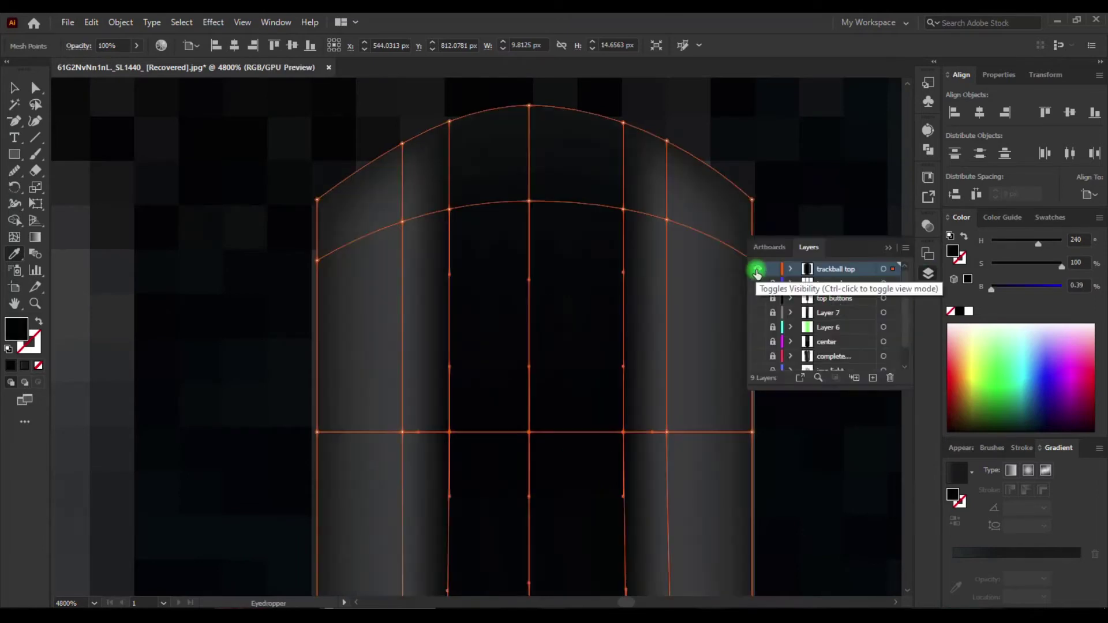
{"action": "left_click", "coordinate": [791, 269]}
{"action": "key", "text": "ctrl+minus"}
{"action": "key", "text": "ctrl+minus"}
{"action": "key", "text": "ctrl+minus"}
{"action": "key", "text": "v"}
{"action": "left_click", "coordinate": [491, 340]}
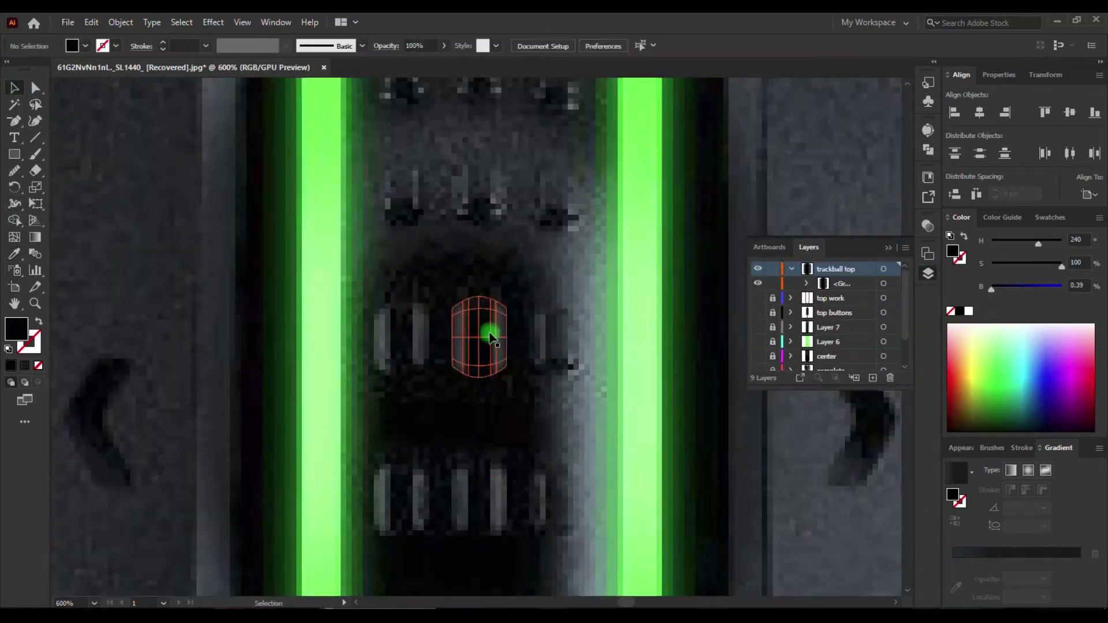
Try ungrouping the grip bump, then undo it and zoom back out.
{"action": "left_click", "coordinate": [449, 308]}
{"action": "key", "text": "ctrl+plus"}
{"action": "key", "text": "ctrl+plus"}
{"action": "key", "text": "ctrl+plus"}
{"action": "scroll", "coordinate": [379, 265], "scroll_direction": "up", "scroll_amount": 1}
{"action": "right_click", "coordinate": [424, 289]}
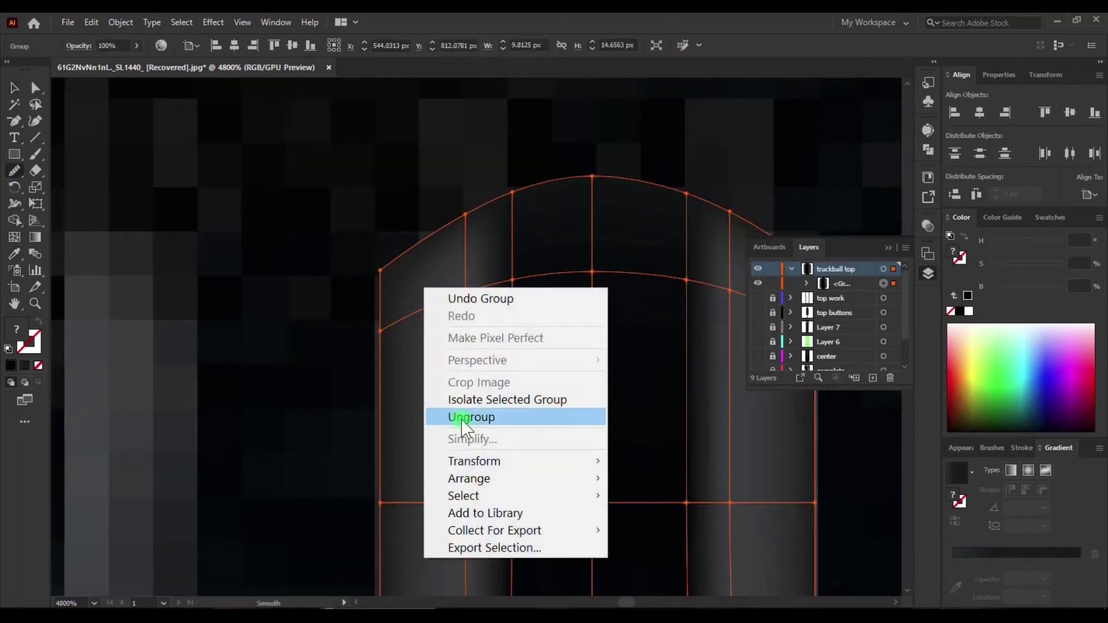
{"action": "left_click", "coordinate": [462, 417]}
{"action": "scroll", "coordinate": [396, 400], "scroll_direction": "down", "scroll_amount": 4}
{"action": "key", "text": "ctrl+z"}
{"action": "key", "text": "ctrl+minus"}
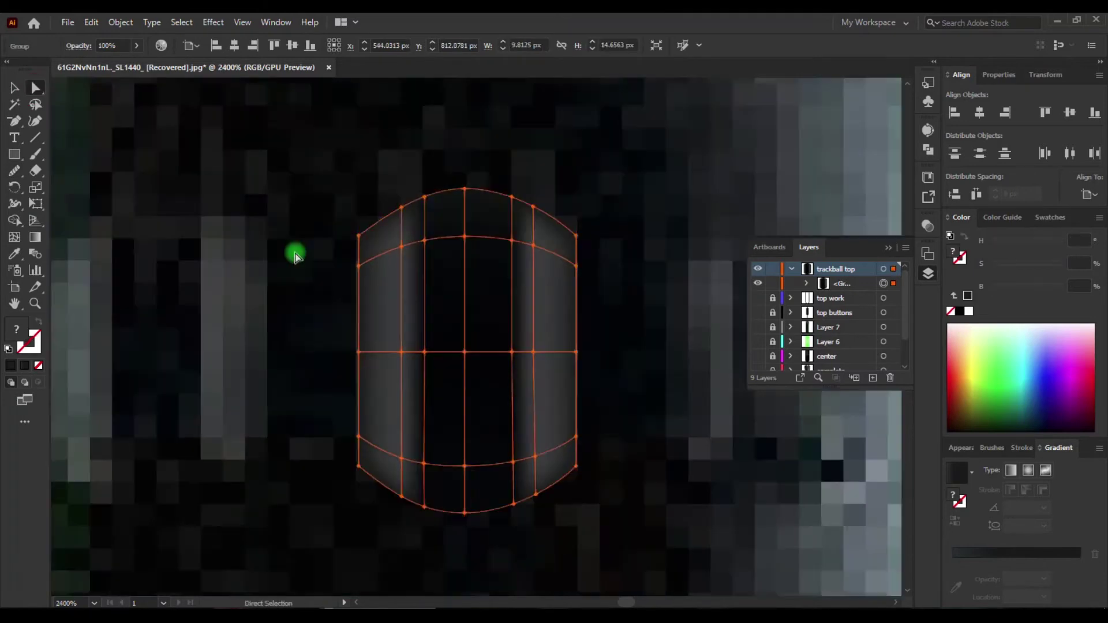
{"action": "key", "text": "ctrl+minus"}
{"action": "key", "text": "ctrl+minus"}
{"action": "key", "text": "ctrl+minus"}
{"action": "key", "text": "v"}
Make a row of three vertically centred bumps and duplicate the row upward.
{"action": "mouse_move", "coordinate": [476, 337]}
{"action": "left_mouse_down"}
{"action": "mouse_move", "coordinate": [371, 336]}
{"action": "mouse_move", "coordinate": [584, 336]}
{"action": "left_mouse_up"}
{"action": "key", "text": "ctrl+a"}
{"action": "left_click", "coordinate": [1071, 113]}
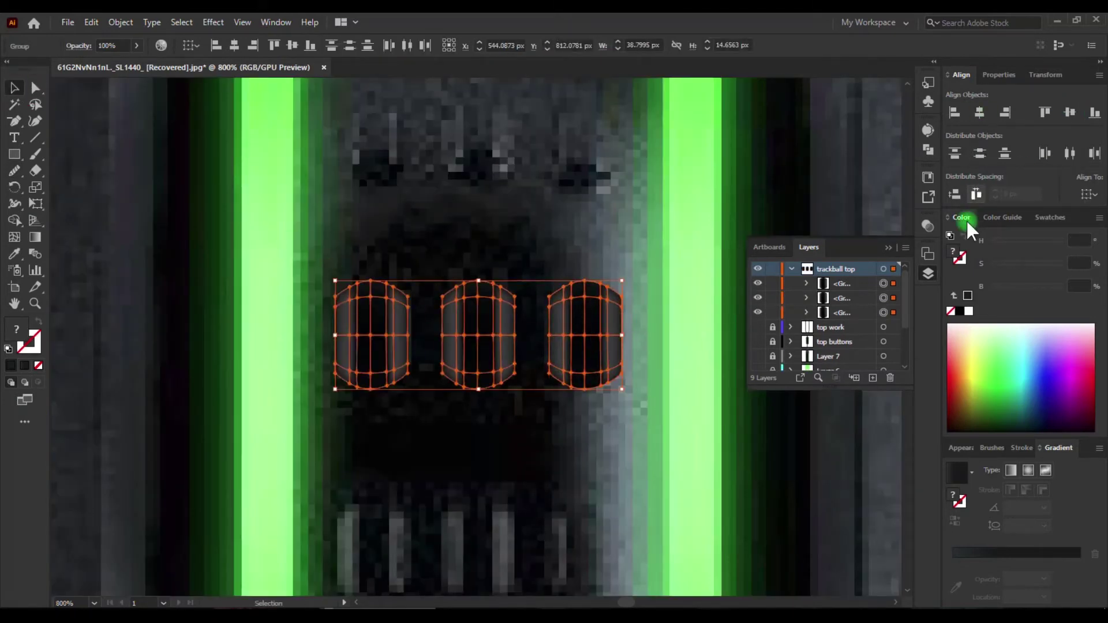
{"action": "left_click", "coordinate": [964, 219]}
{"action": "scroll", "coordinate": [465, 285], "scroll_direction": "up", "scroll_amount": 3}
{"action": "left_click_drag", "start_coordinate": [465, 285], "coordinate": [478, 304]}
Try slanting the duplicated row with Shear, then undo the slant.
{"action": "left_click_drag", "start_coordinate": [35, 187], "coordinate": [87, 203]}
{"action": "left_click_drag", "start_coordinate": [476, 365], "coordinate": [452, 346]}
{"action": "key", "text": "ctrl+z"}
{"action": "left_click_drag", "start_coordinate": [35, 187], "coordinate": [82, 216]}
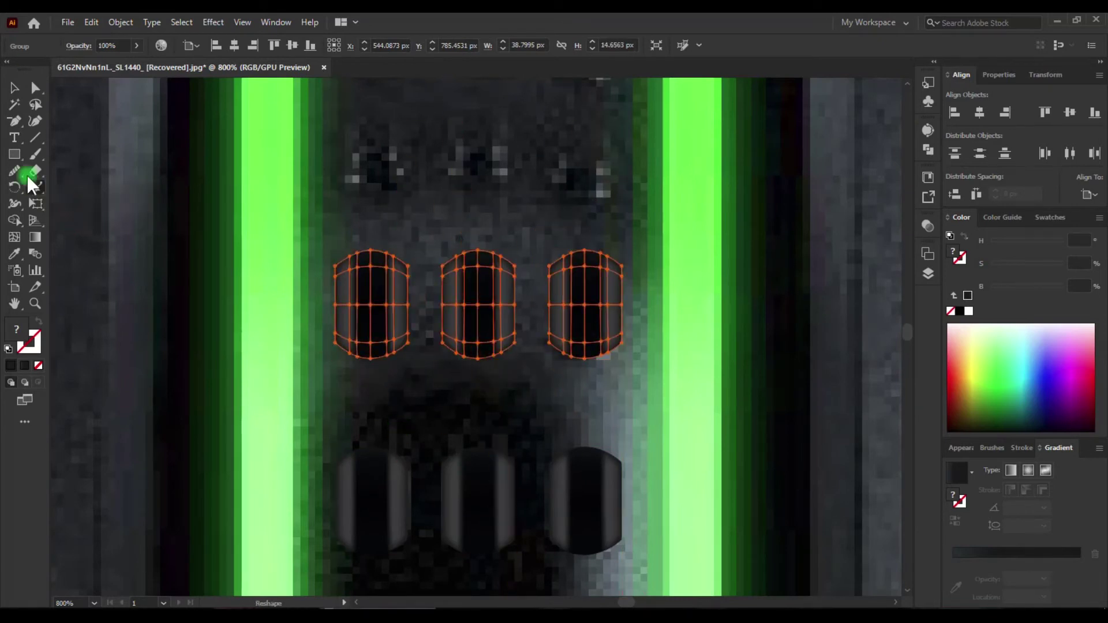
{"action": "scroll", "coordinate": [147, 211], "scroll_direction": "up", "scroll_amount": 2}
{"action": "left_click", "coordinate": [37, 204]}
{"action": "left_click_drag", "start_coordinate": [32, 228], "coordinate": [36, 257]}
{"action": "left_click", "coordinate": [519, 404]}
Taper the row in perspective with Free Distort and nudge it into position.
{"action": "left_click", "coordinate": [33, 206]}
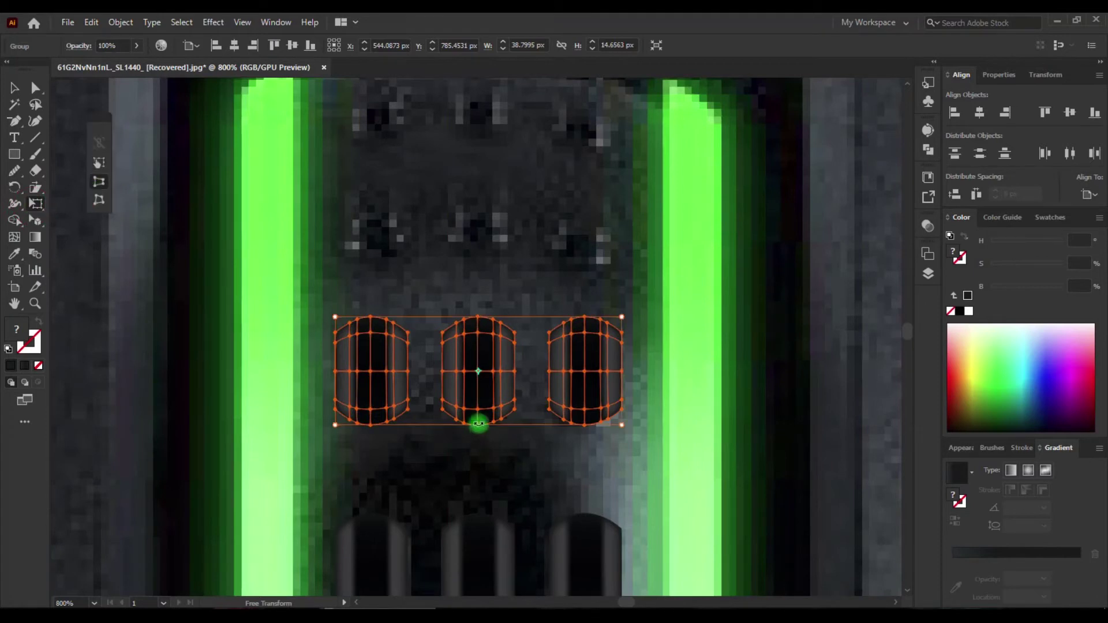
{"action": "left_click_drag", "start_coordinate": [335, 317], "coordinate": [351, 335]}
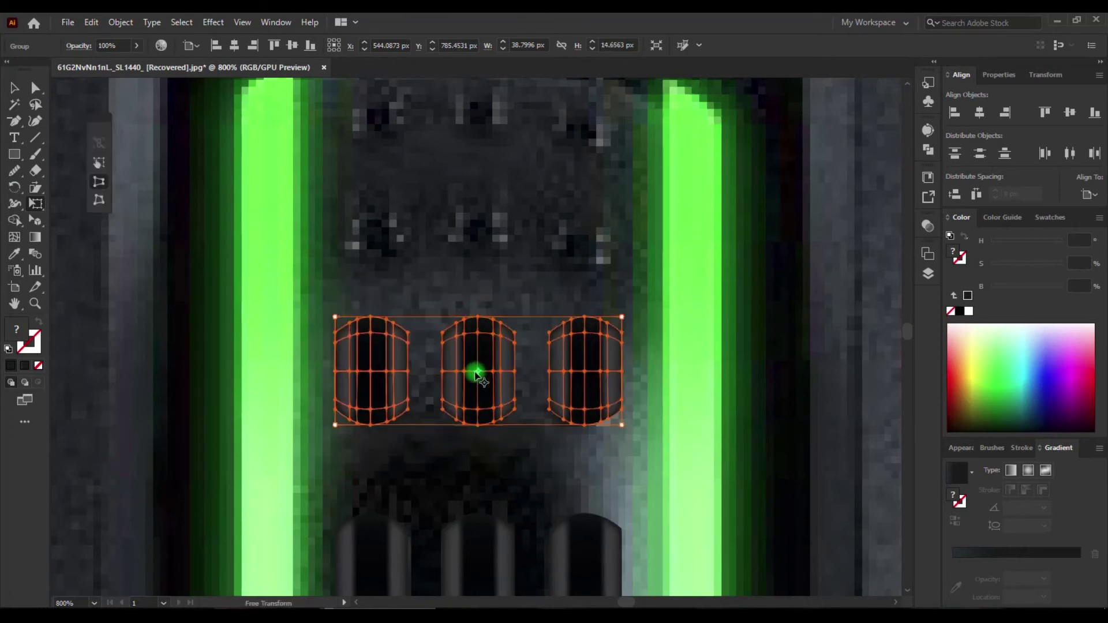
{"action": "key", "text": "e"}
{"action": "left_click_drag", "start_coordinate": [489, 374], "coordinate": [486, 382]}
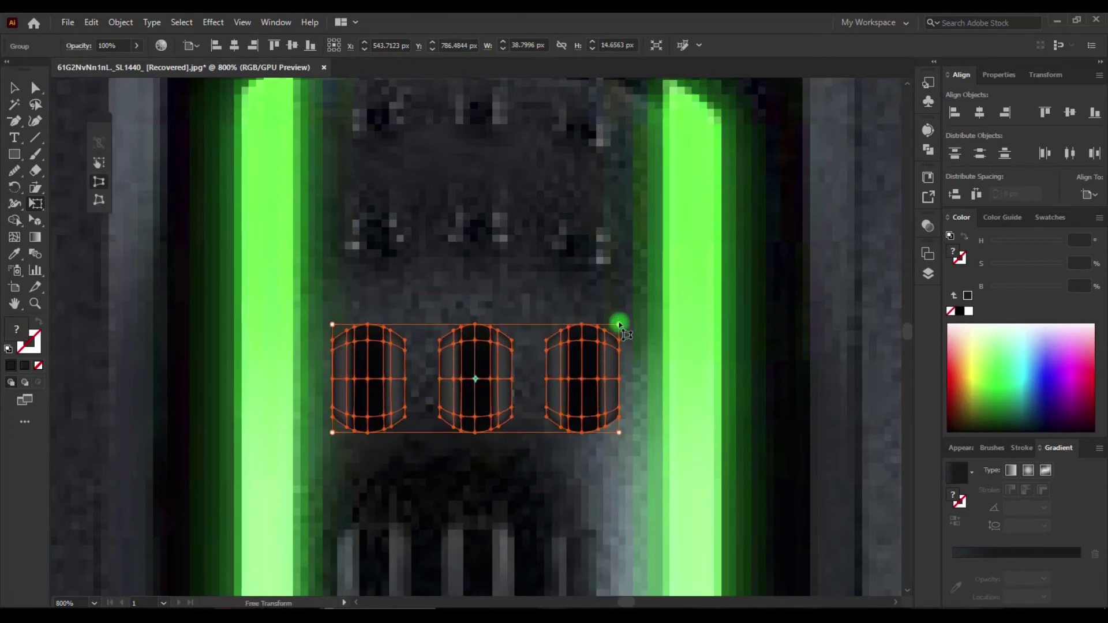
{"action": "key", "text": "v"}
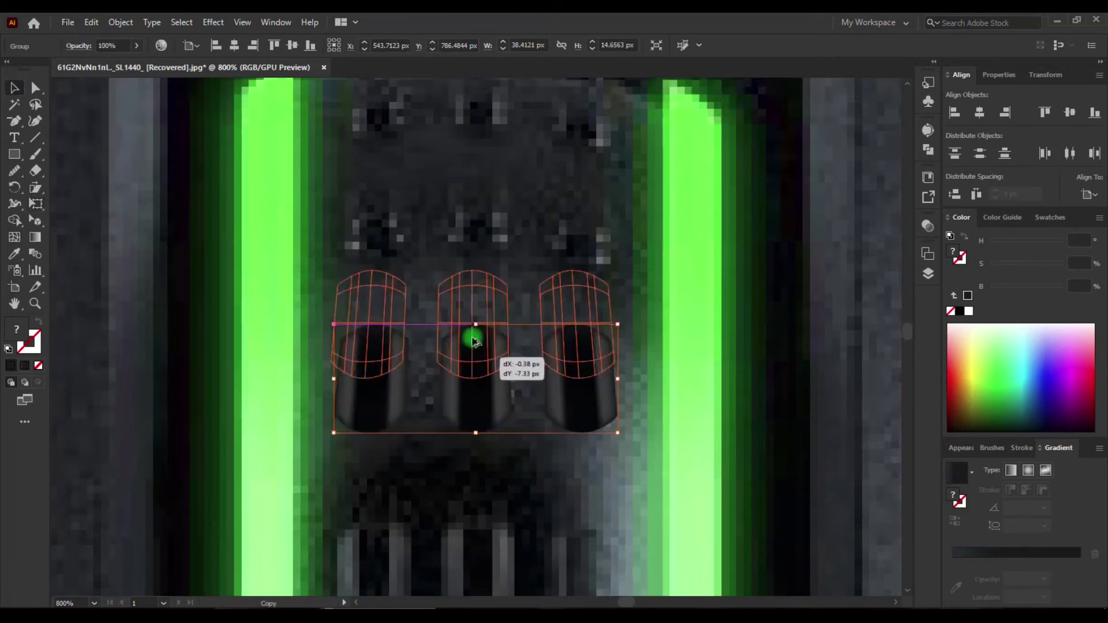
{"action": "left_click_drag", "start_coordinate": [470, 409], "coordinate": [472, 239]}
{"action": "key", "text": "ctrl+z"}
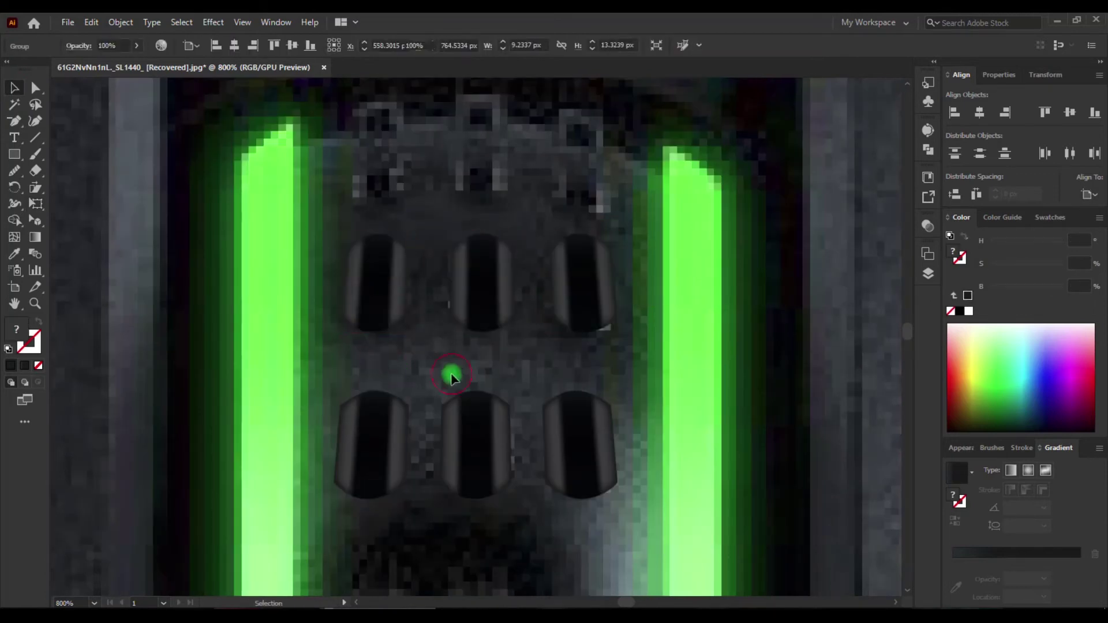
Taper the upper row of bumps in perspective and move it up as a new top row.
{"action": "left_click", "coordinate": [1070, 113]}
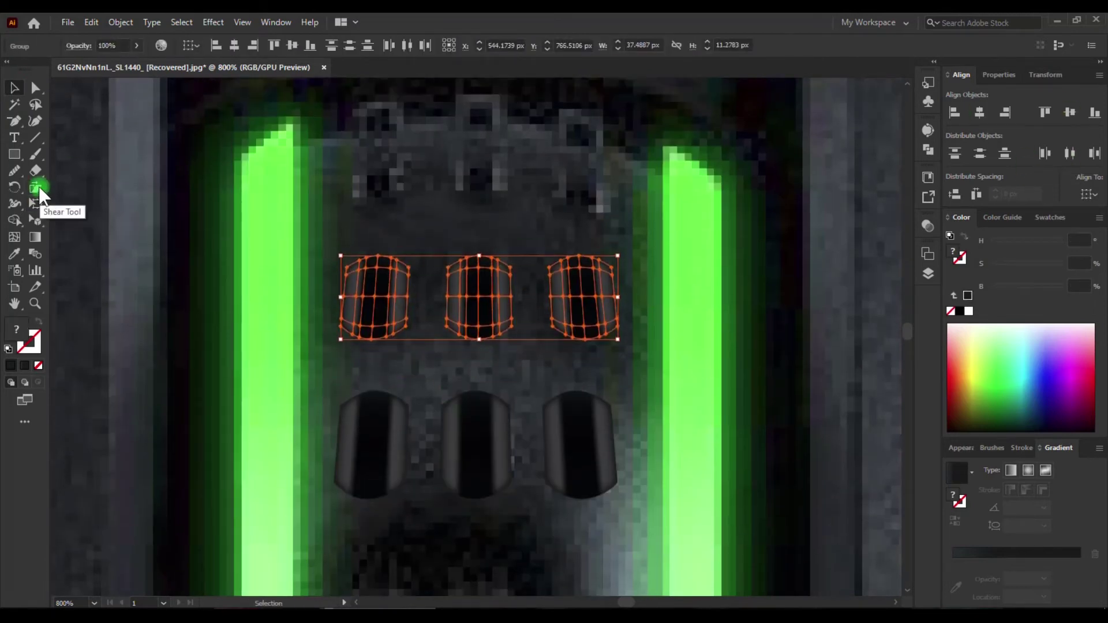
{"action": "left_click_drag", "start_coordinate": [341, 256], "coordinate": [375, 348]}
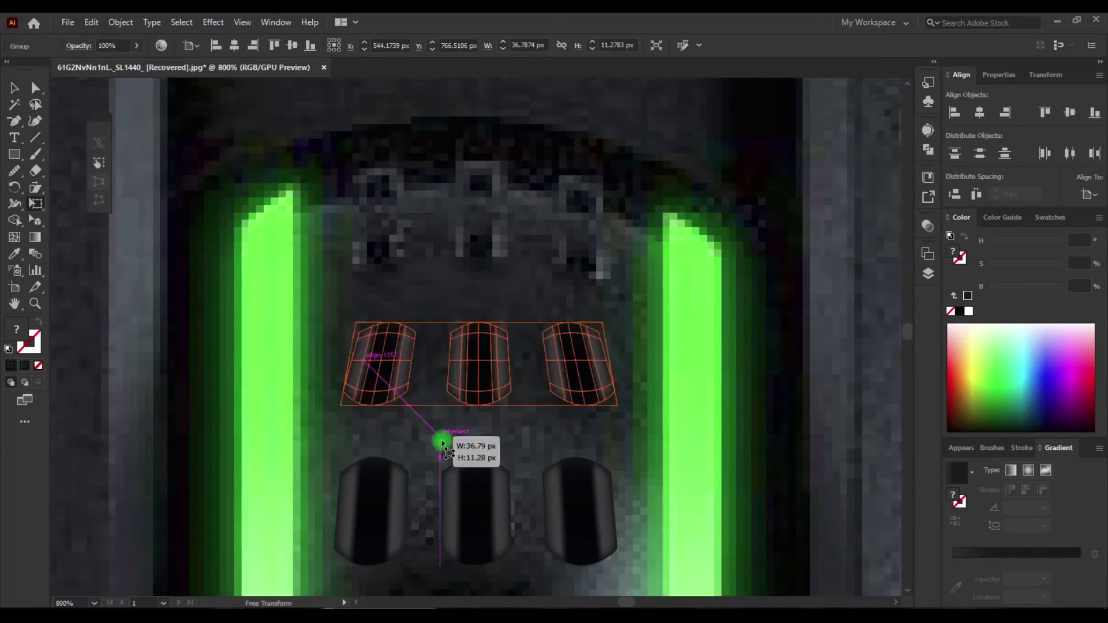
{"action": "left_click_drag", "start_coordinate": [494, 384], "coordinate": [388, 321]}
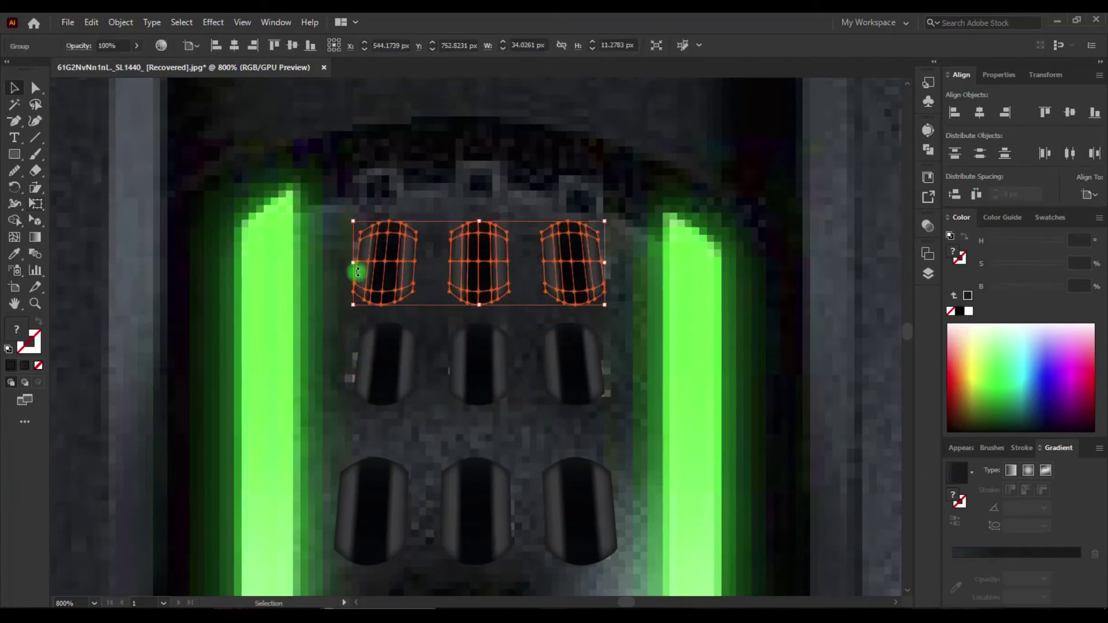
{"action": "left_click", "coordinate": [332, 404]}
Place a squashed copy of the middle row at the top, centre-aligned vertically, higher up the strip.
{"action": "scroll", "coordinate": [332, 404], "scroll_direction": "down", "scroll_amount": 1}
{"action": "left_click", "coordinate": [418, 382]}
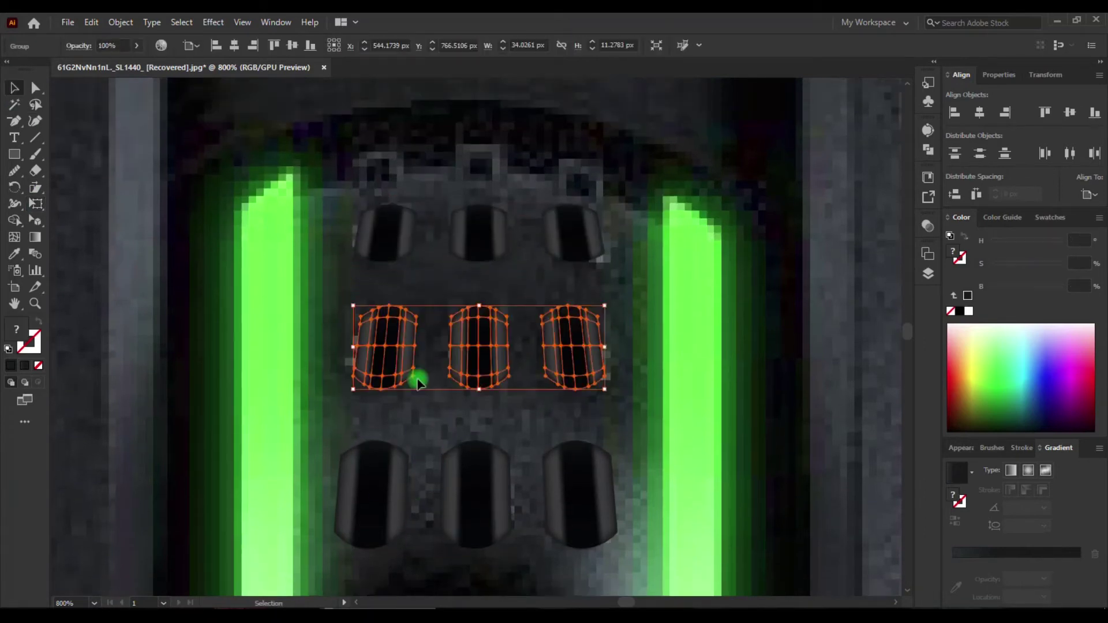
{"action": "left_click_drag", "start_coordinate": [353, 306], "coordinate": [345, 207]}
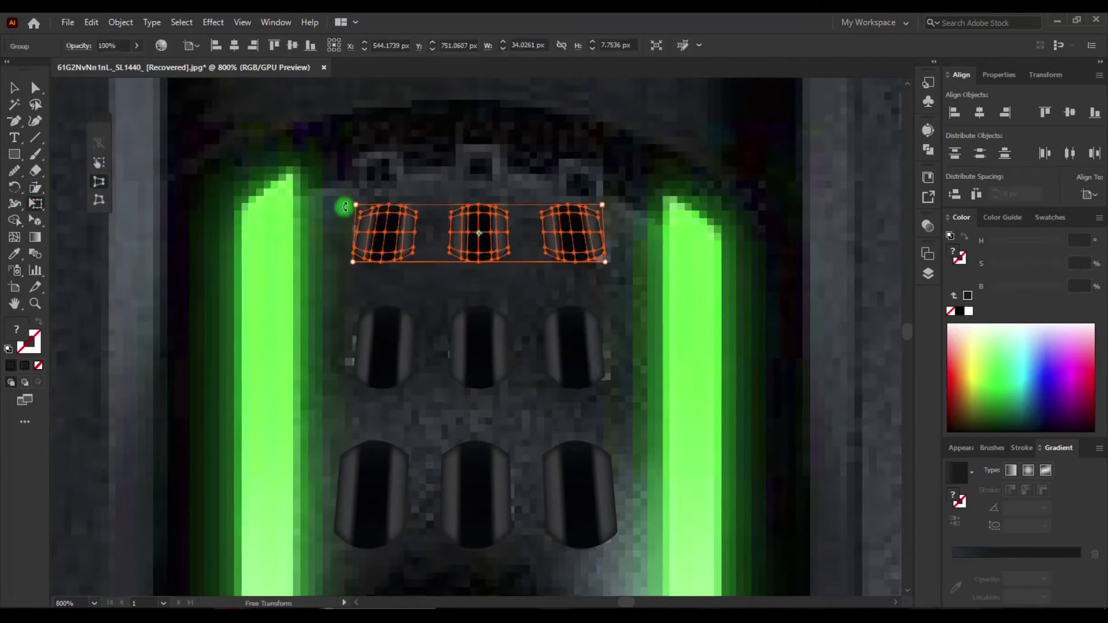
{"action": "scroll", "coordinate": [268, 277], "scroll_direction": "up", "scroll_amount": 2}
{"action": "key", "text": "a"}
{"action": "left_click", "coordinate": [1068, 114]}
{"action": "mouse_move", "coordinate": [487, 279]}
{"action": "left_mouse_down"}
{"action": "mouse_move", "coordinate": [488, 210]}
{"action": "mouse_move", "coordinate": [466, 207]}
{"action": "left_mouse_up"}
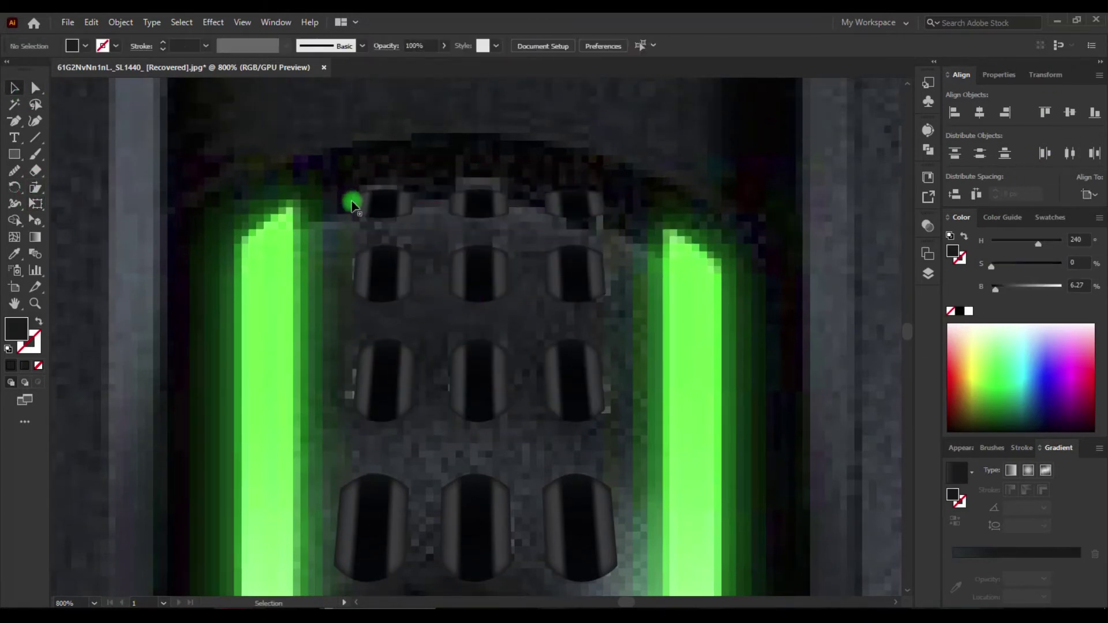
{"action": "left_click_drag", "start_coordinate": [354, 204], "coordinate": [545, 241]}
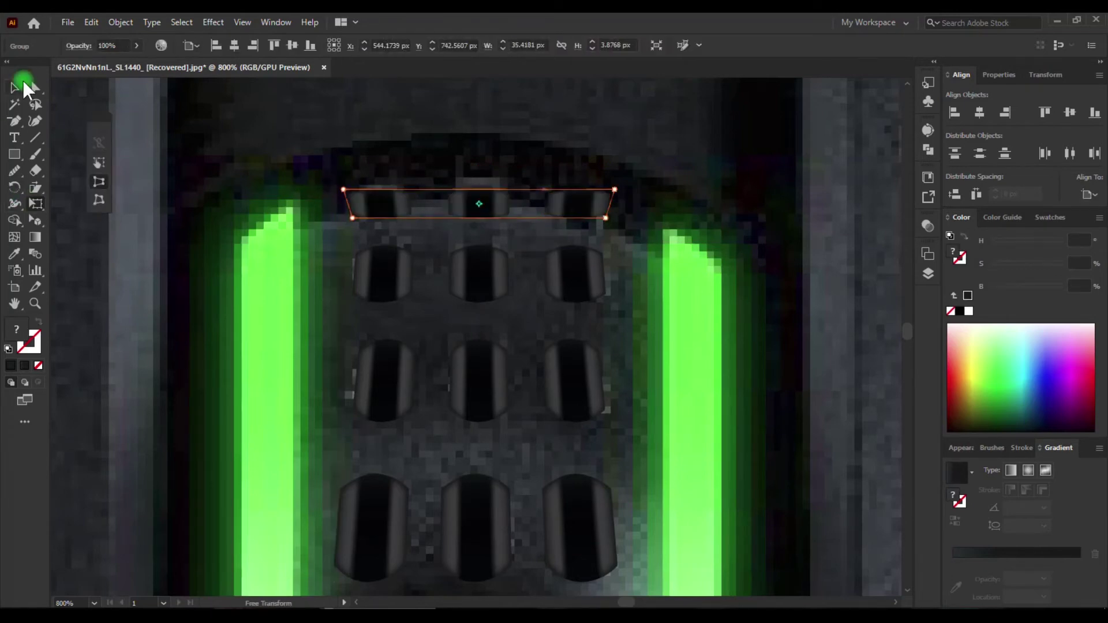
Adjust the middle row's position and nudge the top row slightly left.
{"action": "left_click", "coordinate": [24, 84]}
{"action": "scroll", "coordinate": [309, 420], "scroll_direction": "down", "scroll_amount": 2}
{"action": "left_click_drag", "start_coordinate": [384, 341], "coordinate": [341, 279]}
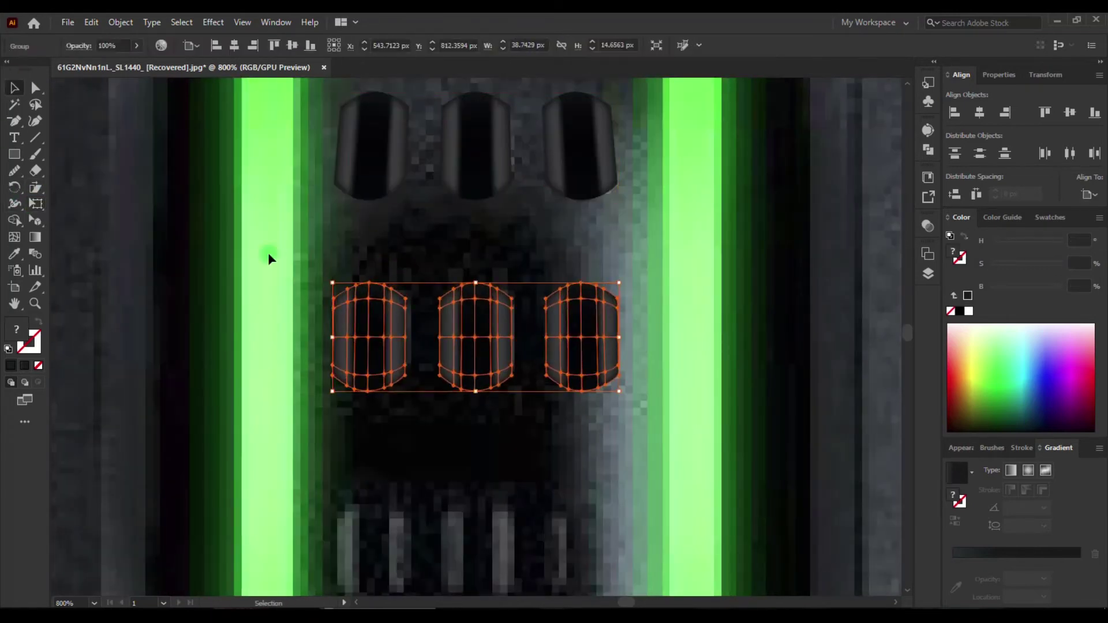
{"action": "scroll", "coordinate": [470, 391], "scroll_direction": "up", "scroll_amount": 4}
{"action": "left_click_drag", "start_coordinate": [492, 248], "coordinate": [482, 249]}
{"action": "left_click", "coordinate": [396, 329]}
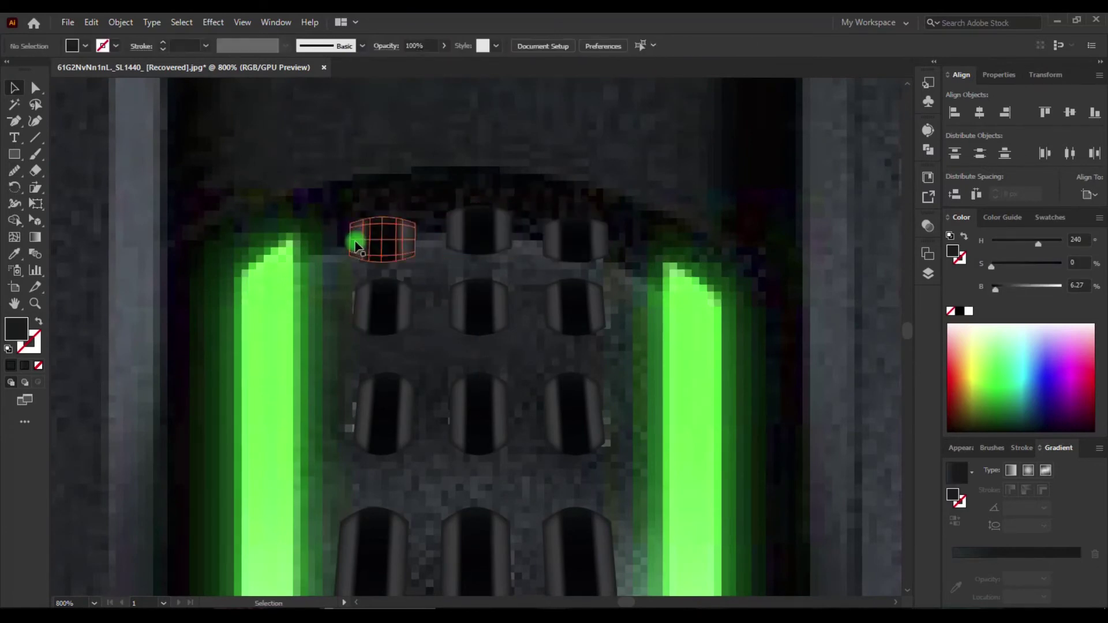
Copy the topmost row of bumps further down the strip.
{"action": "left_click_drag", "start_coordinate": [467, 146], "coordinate": [587, 240]}
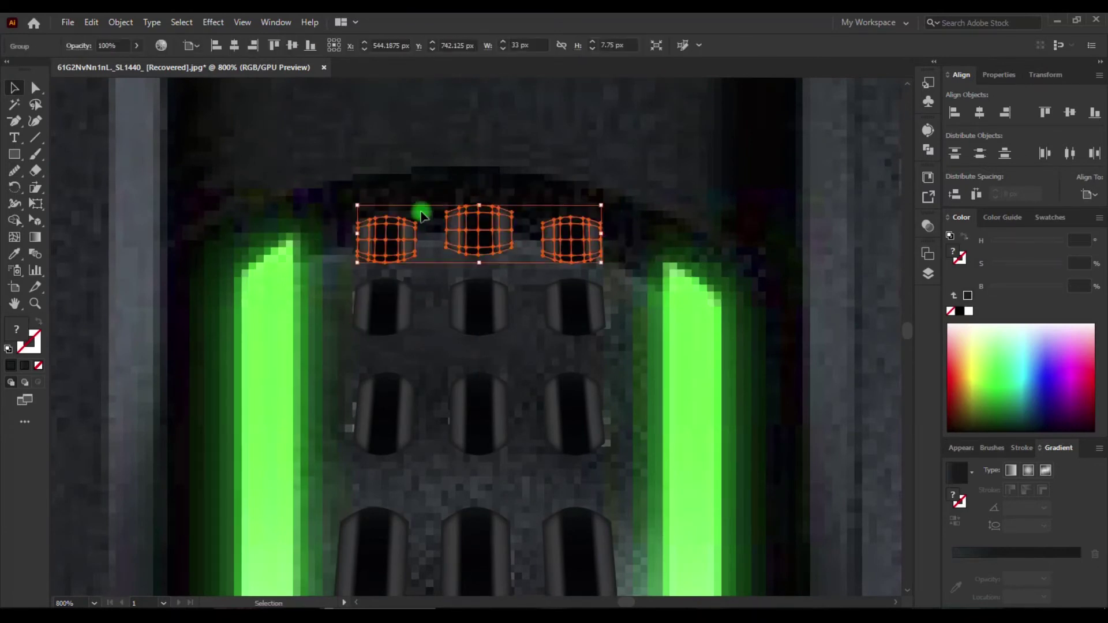
{"action": "key", "text": "ctrl+minus"}
{"action": "key", "text": "ctrl+minus"}
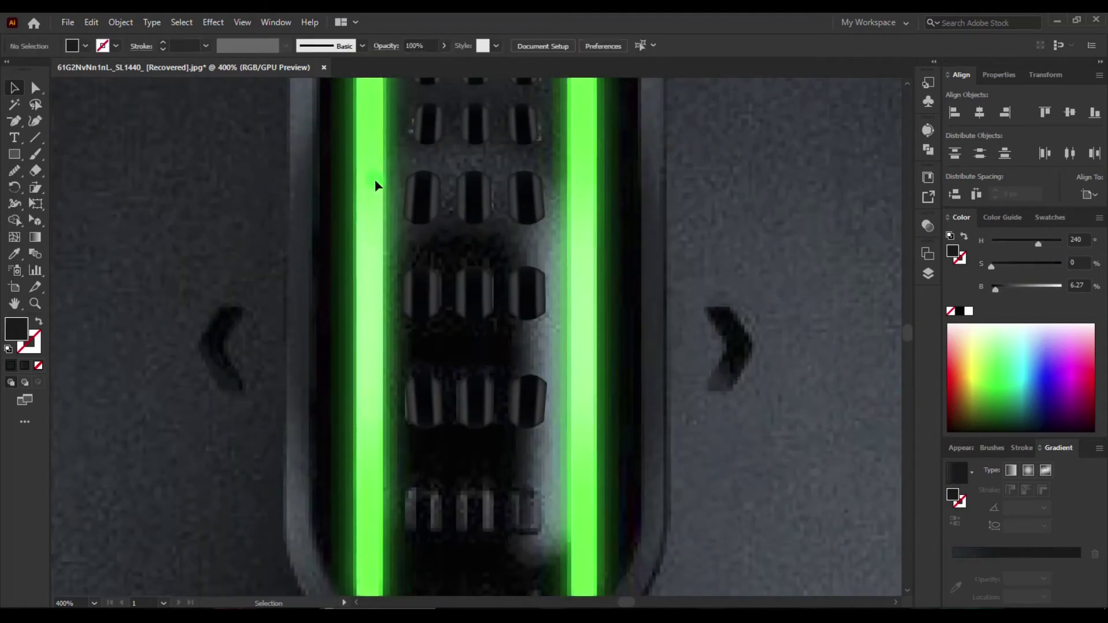
{"action": "left_click_drag", "start_coordinate": [420, 312], "coordinate": [419, 552]}
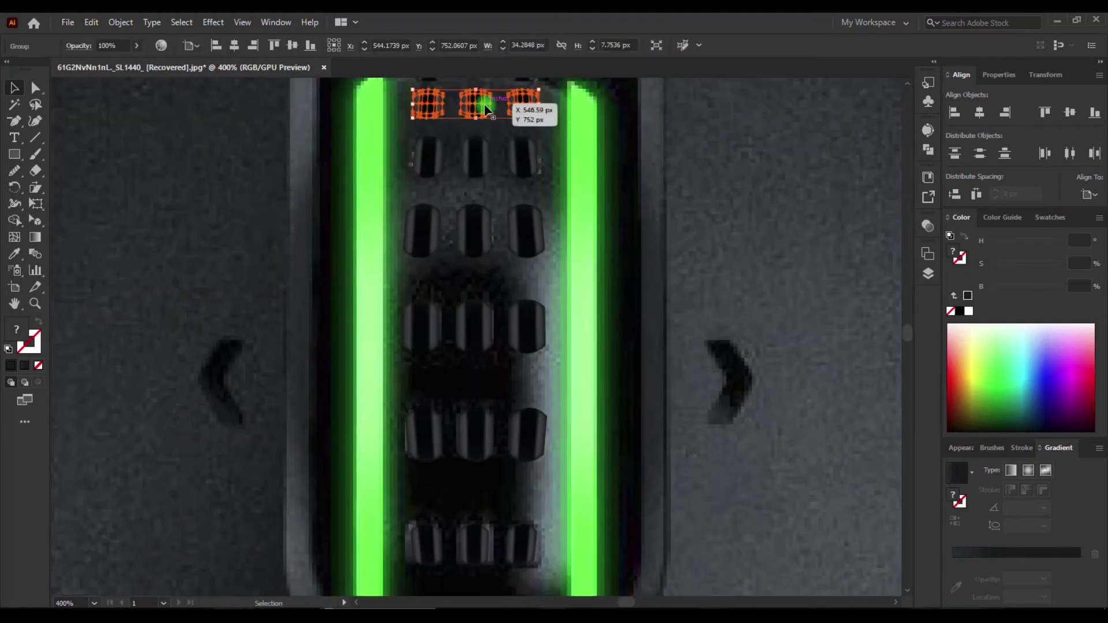
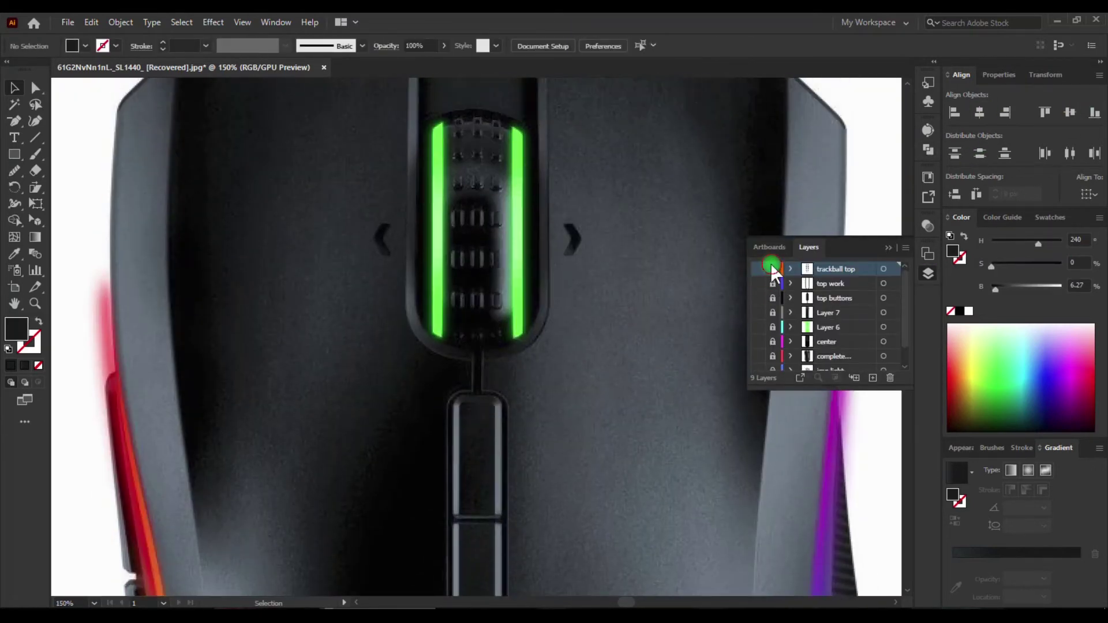
Add a Side buttons layer and draw a rectangle over the red side strip.
{"action": "key", "text": "ctrl+l"}
{"action": "left_click", "coordinate": [825, 269]}
{"action": "type", "text": "Side buttons"}
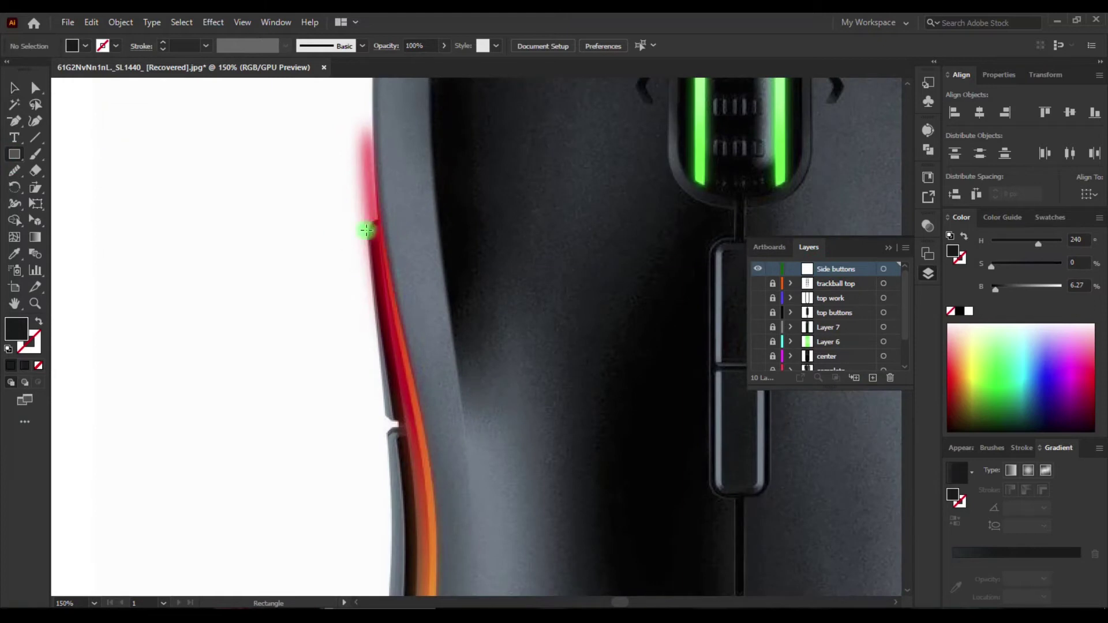
{"action": "left_click_drag", "start_coordinate": [363, 218], "coordinate": [413, 421]}
Add a horizontal mesh line near the top of the side strip shape.
{"action": "left_click", "coordinate": [758, 269], "text": "ctrl"}
{"action": "scroll", "coordinate": [312, 205], "scroll_direction": "up", "scroll_amount": 1}
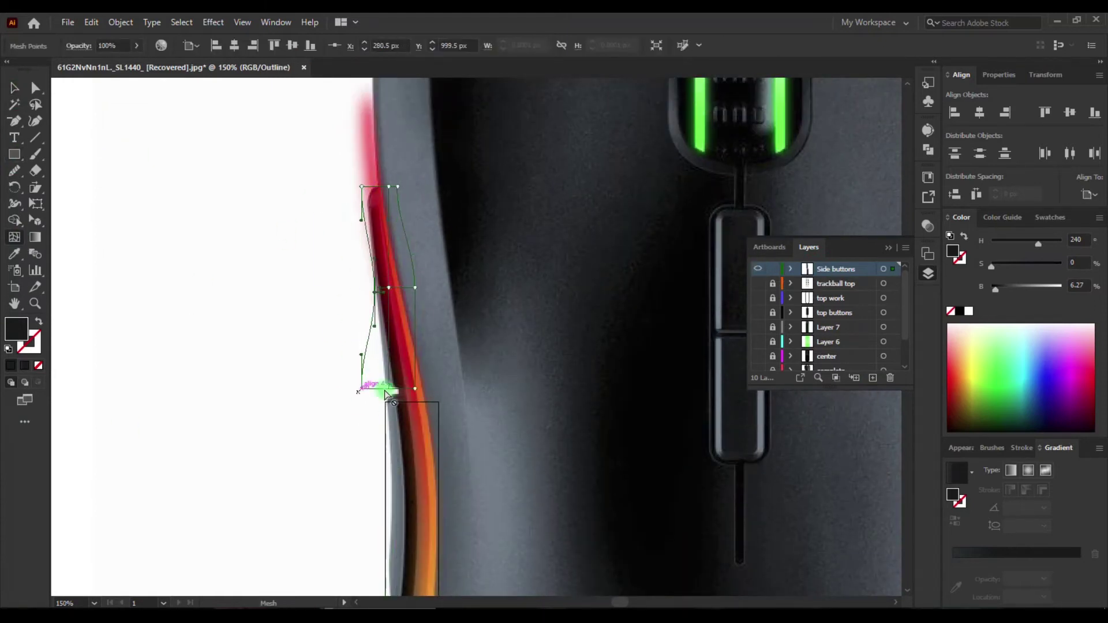
{"action": "scroll", "coordinate": [387, 396], "scroll_direction": "up", "scroll_amount": 3}
{"action": "scroll", "coordinate": [390, 313], "scroll_direction": "up", "scroll_amount": 3}
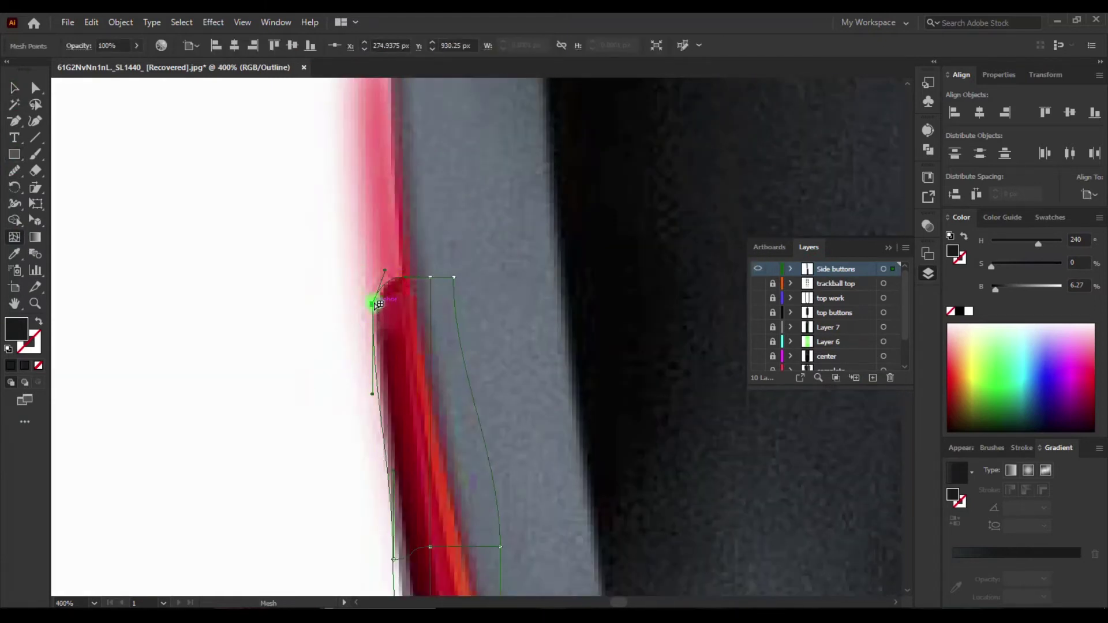
{"action": "scroll", "coordinate": [393, 335], "scroll_direction": "down", "scroll_amount": 5}
{"action": "left_click", "coordinate": [419, 292]}
{"action": "scroll", "coordinate": [404, 346], "scroll_direction": "down", "scroll_amount": 3}
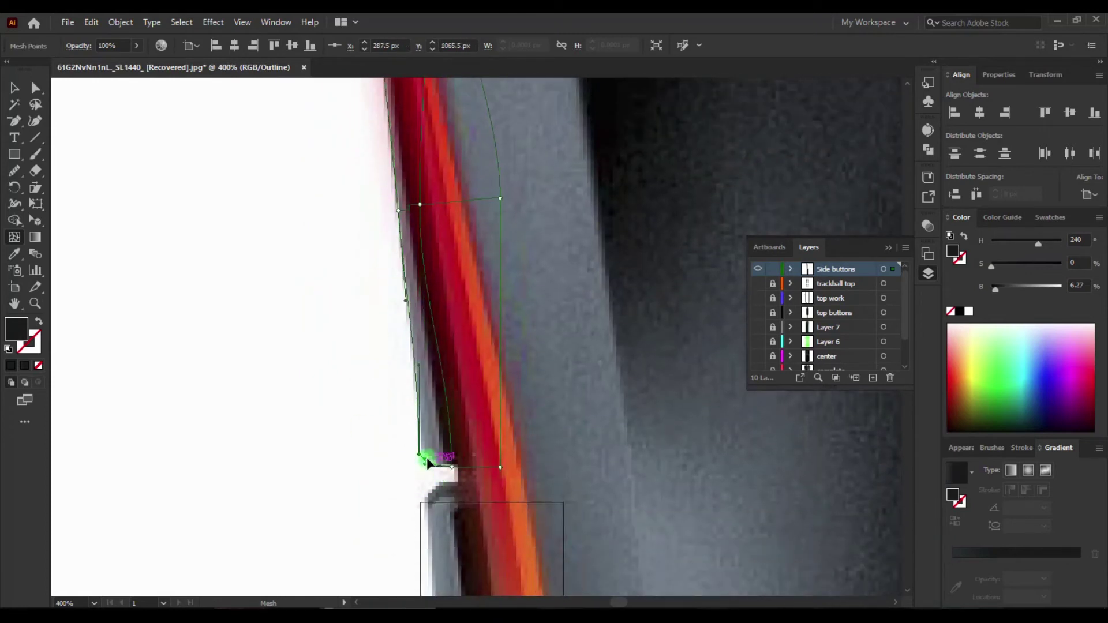
{"action": "scroll", "coordinate": [422, 393], "scroll_direction": "up", "scroll_amount": 4}
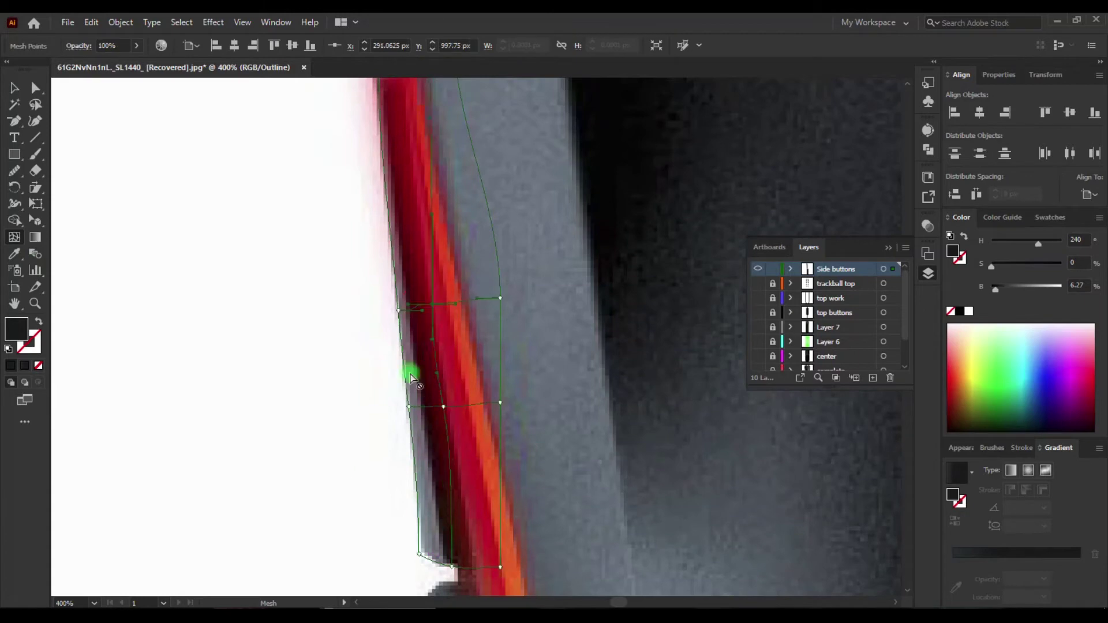
Adjust the side strip's mesh points, checking them in colour preview and outline view.
{"action": "key", "text": "a"}
{"action": "scroll", "coordinate": [453, 496], "scroll_direction": "down", "scroll_amount": 4}
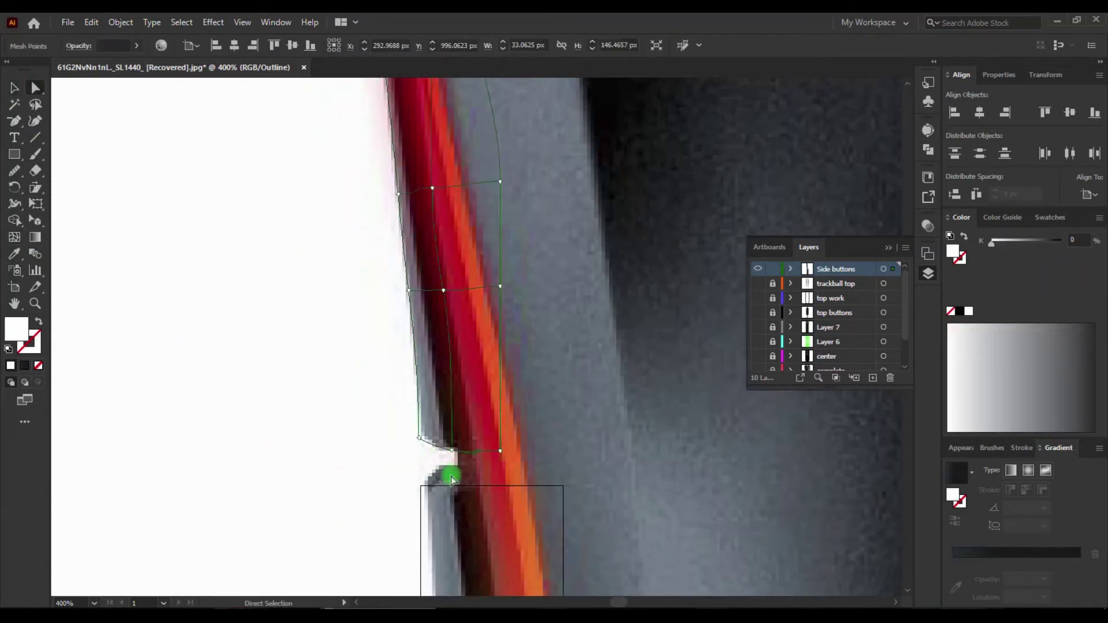
{"action": "scroll", "coordinate": [569, 314], "scroll_direction": "up", "scroll_amount": 3}
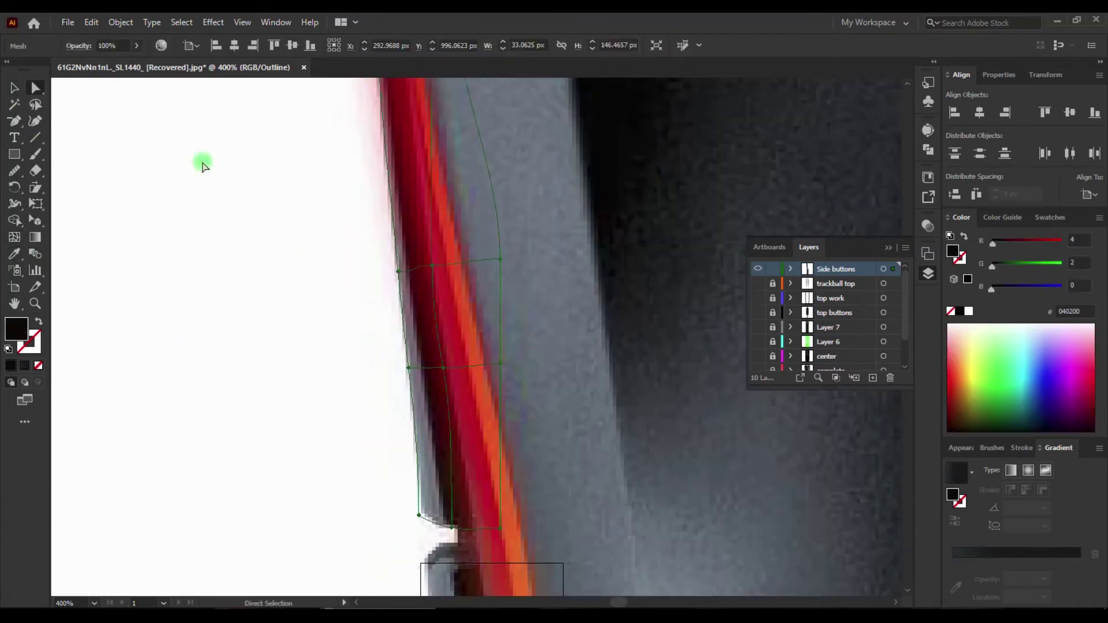
{"action": "left_click", "coordinate": [760, 271], "text": "ctrl"}
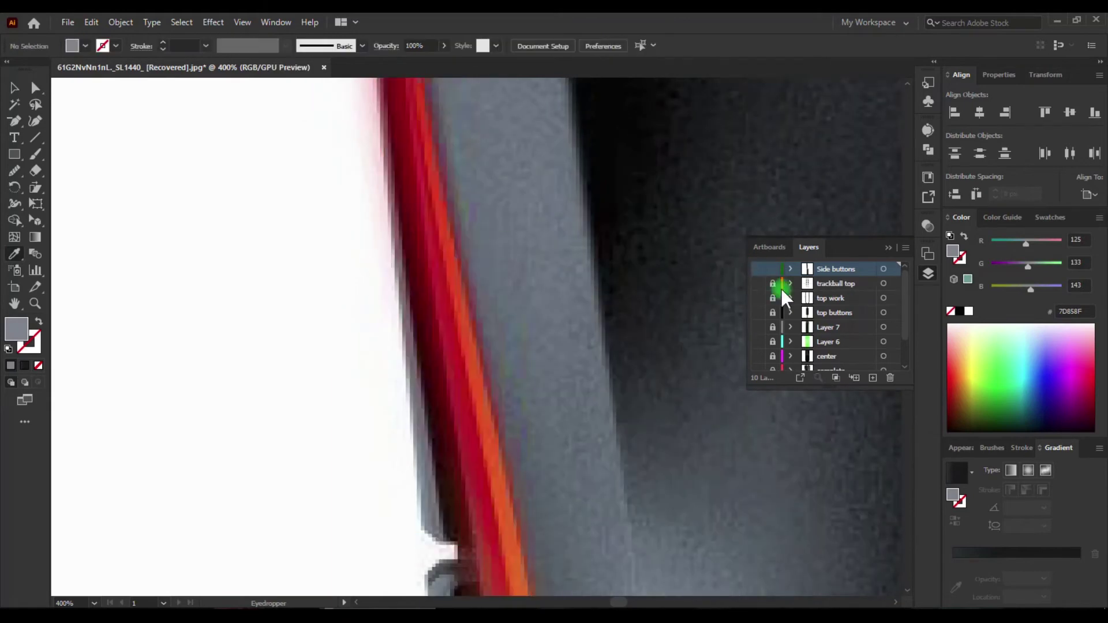
{"action": "left_click", "coordinate": [36, 88]}
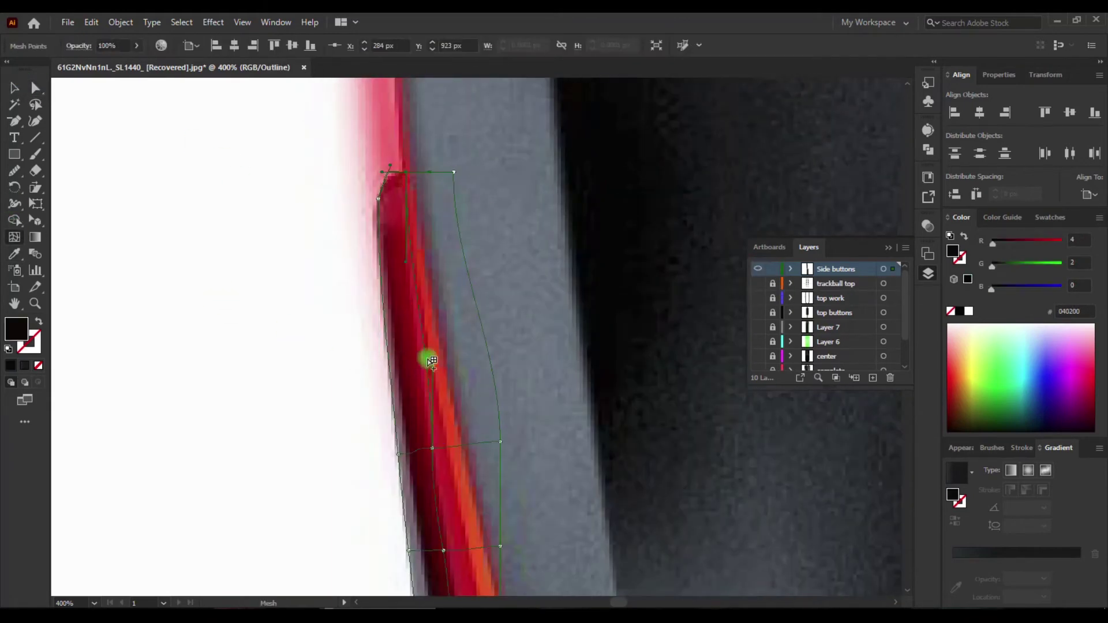
{"action": "scroll", "coordinate": [411, 346], "scroll_direction": "up", "scroll_amount": 2}
{"action": "scroll", "coordinate": [366, 215], "scroll_direction": "up", "scroll_amount": 3}
{"action": "scroll", "coordinate": [319, 364], "scroll_direction": "down", "scroll_amount": 3}
{"action": "scroll", "coordinate": [376, 359], "scroll_direction": "down", "scroll_amount": 2}
{"action": "scroll", "coordinate": [411, 423], "scroll_direction": "down", "scroll_amount": 3}
{"action": "scroll", "coordinate": [398, 416], "scroll_direction": "down", "scroll_amount": 4}
{"action": "scroll", "coordinate": [415, 425], "scroll_direction": "up", "scroll_amount": 2}
Fit the lower shape's edges and corner to the dark strip.
{"action": "left_click", "coordinate": [756, 269], "text": "ctrl"}
{"action": "scroll", "coordinate": [311, 277], "scroll_direction": "up", "scroll_amount": 5}
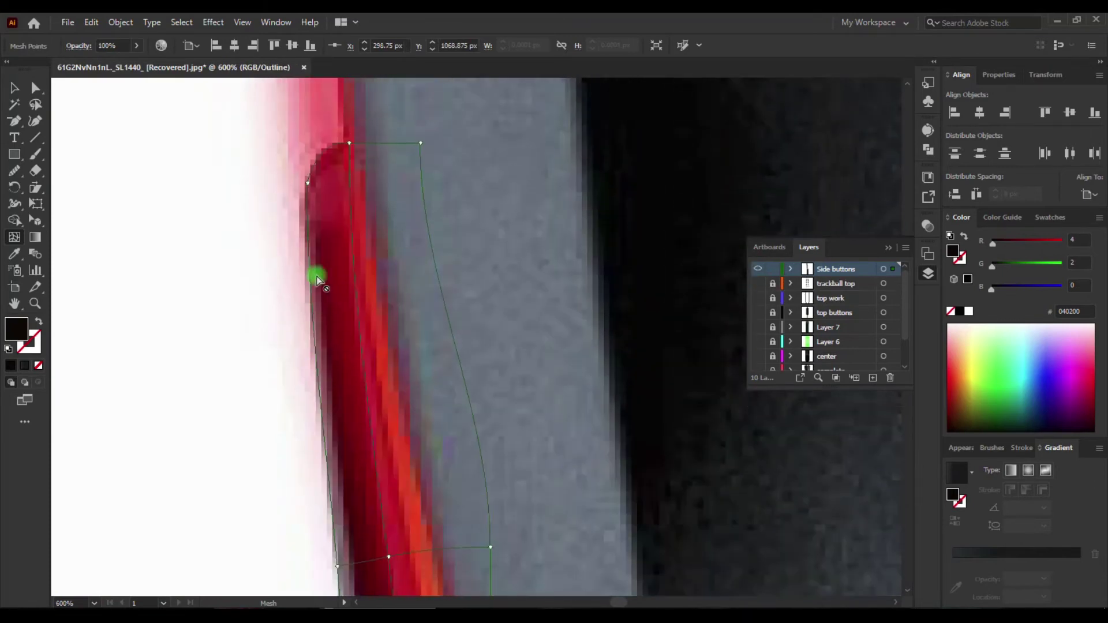
{"action": "scroll", "coordinate": [312, 277], "scroll_direction": "down", "scroll_amount": 3}
{"action": "scroll", "coordinate": [423, 267], "scroll_direction": "down", "scroll_amount": 1}
{"action": "key", "text": "a"}
{"action": "scroll", "coordinate": [341, 366], "scroll_direction": "up", "scroll_amount": 4}
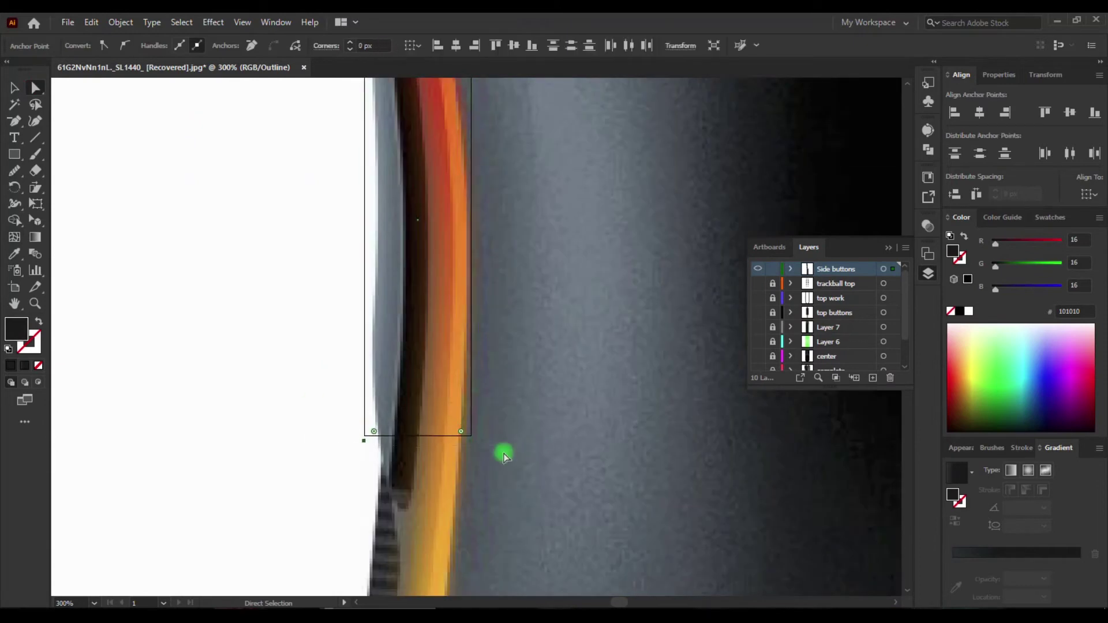
{"action": "left_click_drag", "start_coordinate": [460, 350], "coordinate": [411, 86]}
{"action": "left_click_drag", "start_coordinate": [413, 529], "coordinate": [409, 593]}
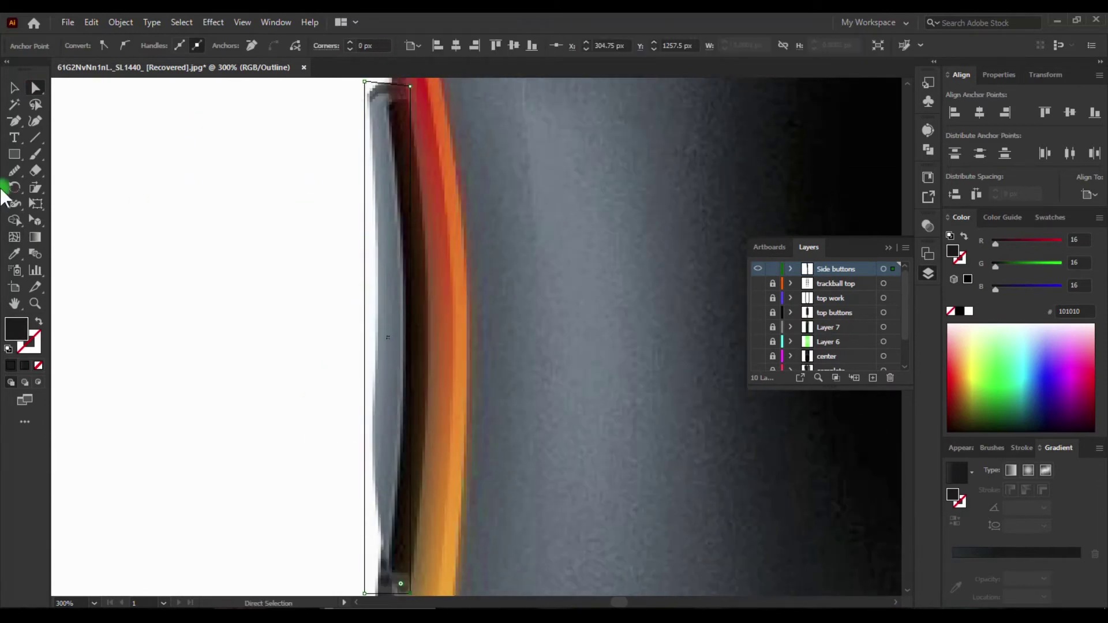
Move the lower shape's mesh points to follow the strip's left edge.
{"action": "left_click_drag", "start_coordinate": [412, 343], "coordinate": [376, 242]}
{"action": "scroll", "coordinate": [419, 341], "scroll_direction": "up", "scroll_amount": 2}
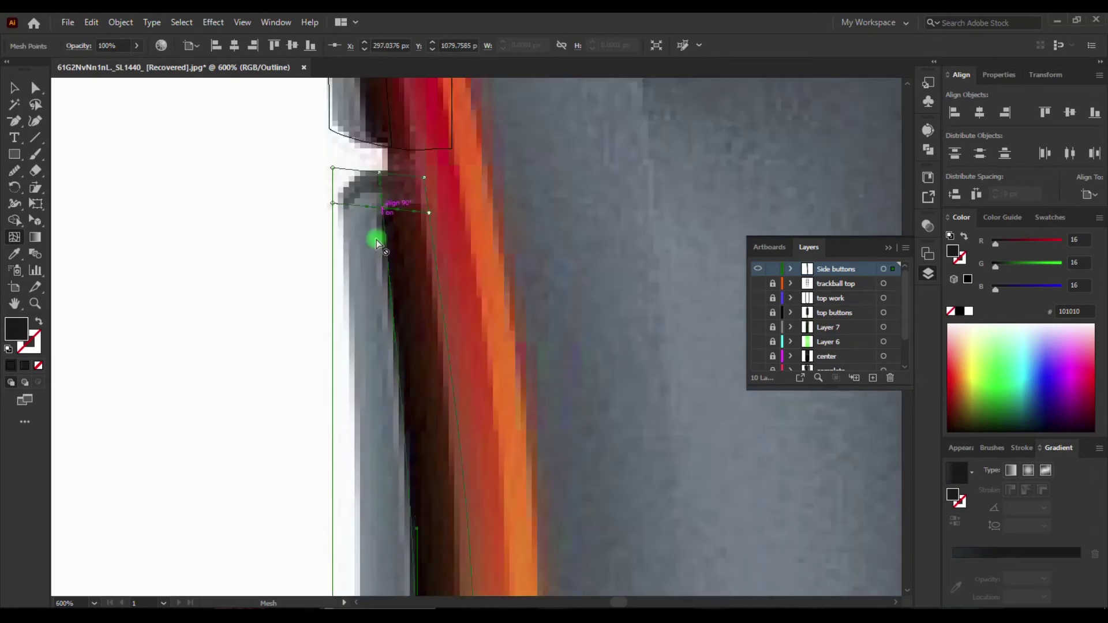
{"action": "scroll", "coordinate": [342, 186], "scroll_direction": "up", "scroll_amount": 5}
{"action": "left_click_drag", "start_coordinate": [470, 531], "coordinate": [470, 279]}
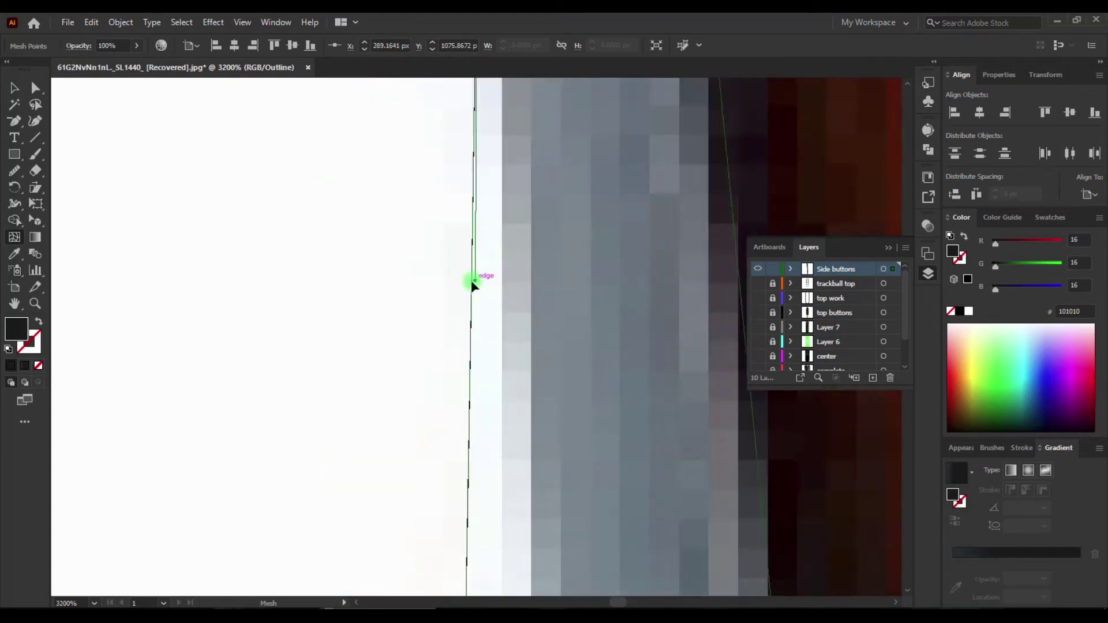
{"action": "scroll", "coordinate": [539, 329], "scroll_direction": "down", "scroll_amount": 4}
{"action": "mouse_move", "coordinate": [539, 329]}
{"action": "left_mouse_down"}
{"action": "mouse_move", "coordinate": [430, 319]}
{"action": "mouse_move", "coordinate": [500, 434]}
{"action": "left_mouse_up"}
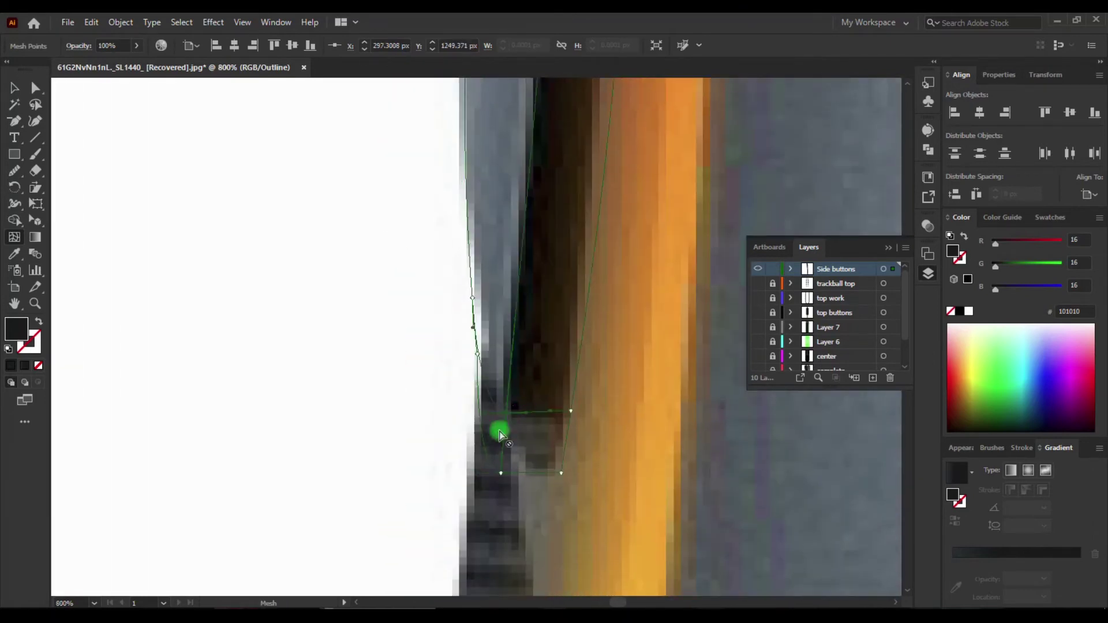
Round the lower side button's top corner by moving its corner point.
{"action": "scroll", "coordinate": [500, 434], "scroll_direction": "up", "scroll_amount": 5}
{"action": "left_click", "coordinate": [507, 212]}
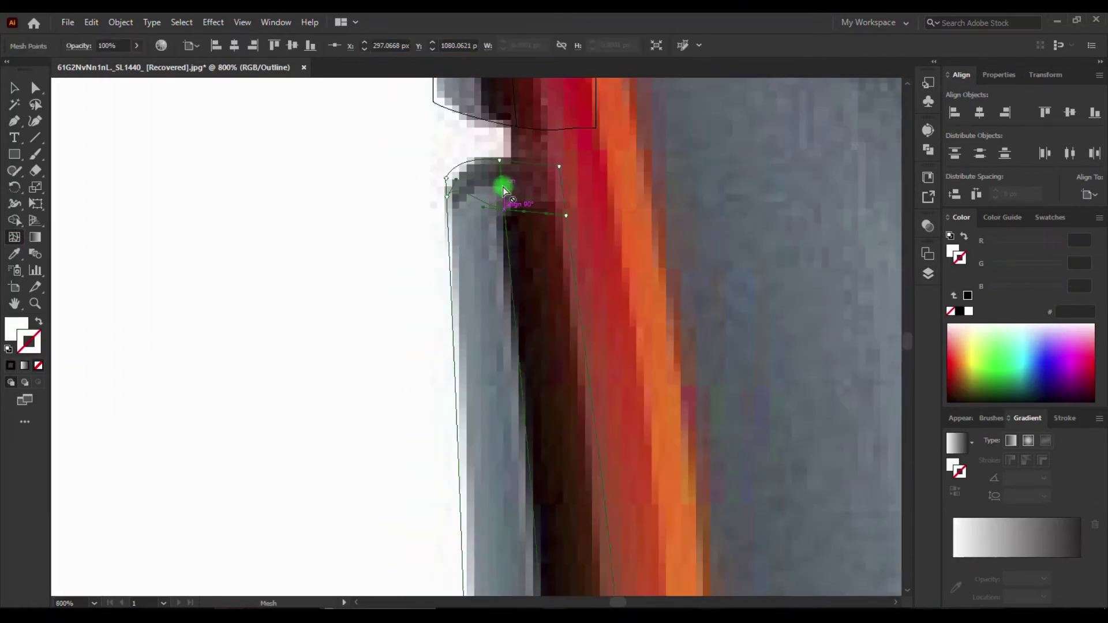
{"action": "left_click_drag", "start_coordinate": [447, 219], "coordinate": [543, 298]}
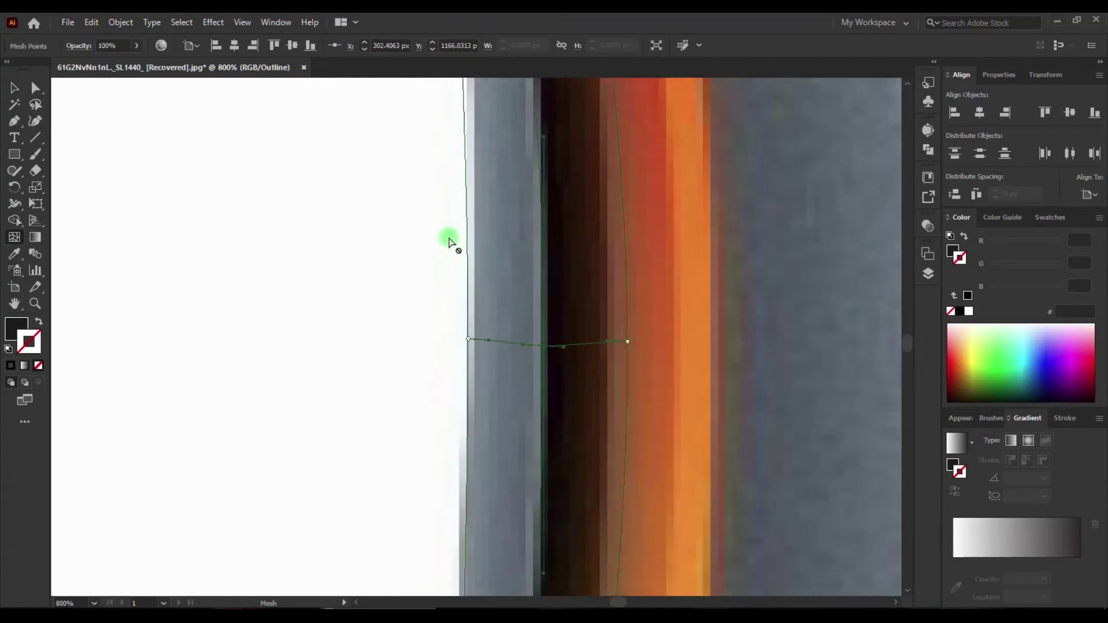
{"action": "scroll", "coordinate": [449, 241], "scroll_direction": "down", "scroll_amount": 1}
{"action": "scroll", "coordinate": [465, 217], "scroll_direction": "down", "scroll_amount": 1}
{"action": "scroll", "coordinate": [391, 359], "scroll_direction": "down", "scroll_amount": 1}
{"action": "key", "text": "a"}
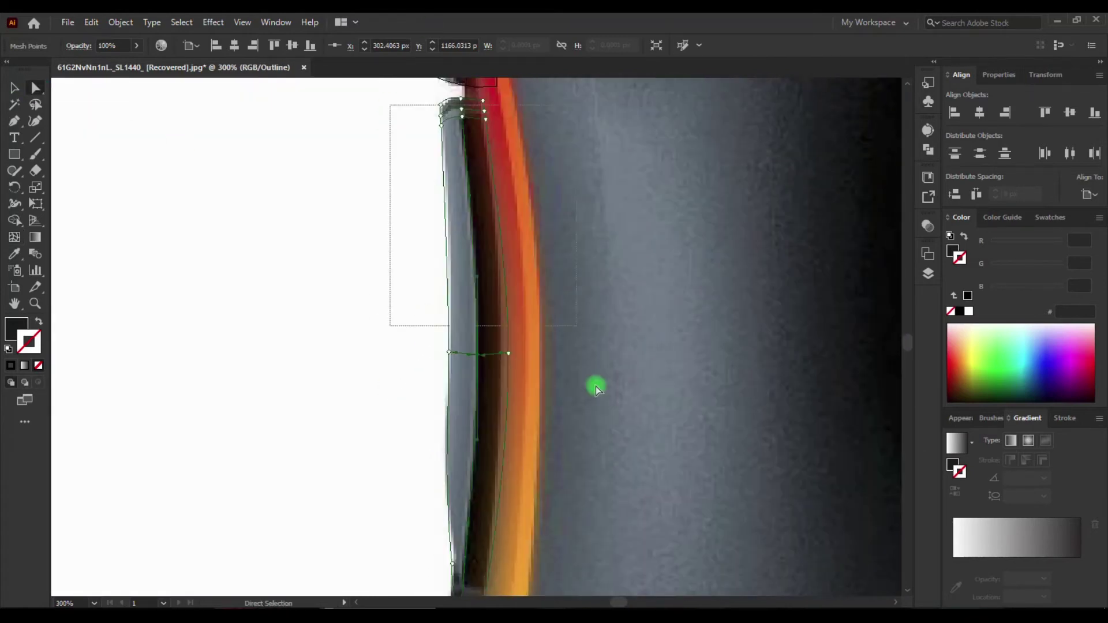
{"action": "scroll", "coordinate": [403, 247], "scroll_direction": "down", "scroll_amount": 3}
Sample dark brown from the photo into the lower button mesh.
{"action": "key", "text": "i"}
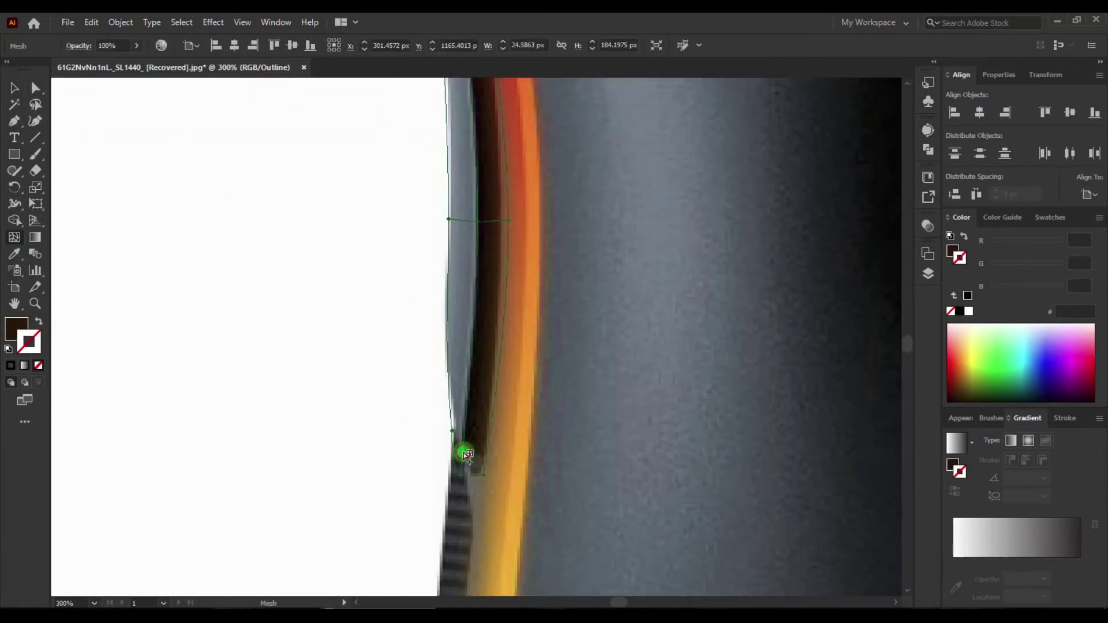
{"action": "key", "text": "v"}
{"action": "scroll", "coordinate": [485, 272], "scroll_direction": "up", "scroll_amount": 2}
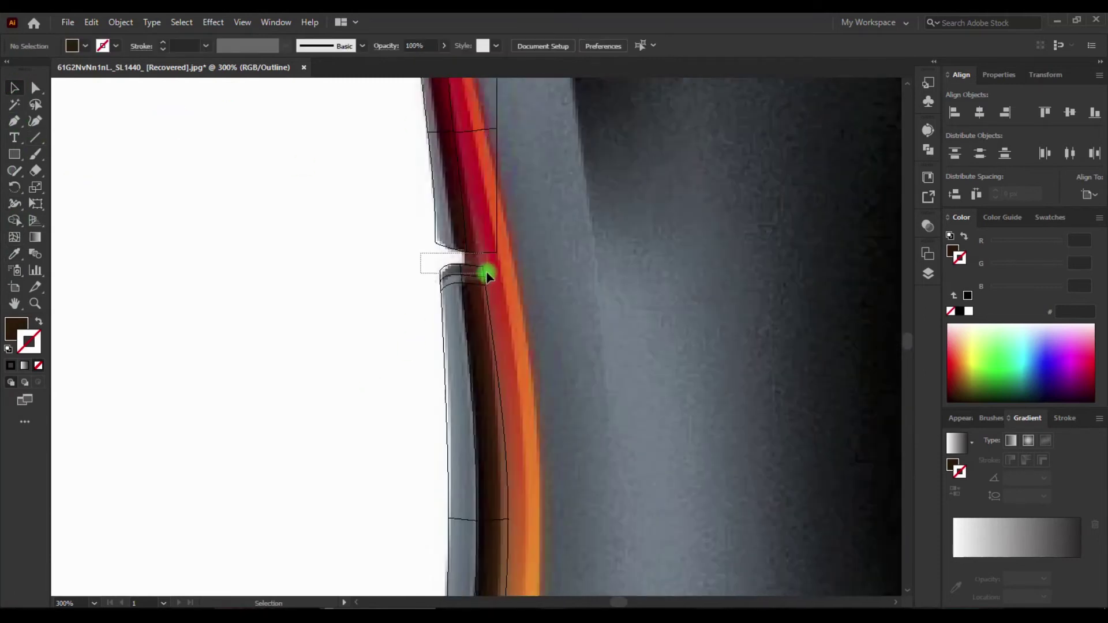
{"action": "scroll", "coordinate": [503, 267], "scroll_direction": "up", "scroll_amount": 2}
{"action": "key", "text": "a"}
{"action": "left_click", "coordinate": [236, 383]}
{"action": "scroll", "coordinate": [271, 358], "scroll_direction": "down", "scroll_amount": 3}
Select mesh points, then hide the side buttons and preview to compare with the photo.
{"action": "key", "text": "a"}
{"action": "scroll", "coordinate": [312, 345], "scroll_direction": "down", "scroll_amount": 3}
{"action": "scroll", "coordinate": [280, 307], "scroll_direction": "left", "scroll_amount": 2}
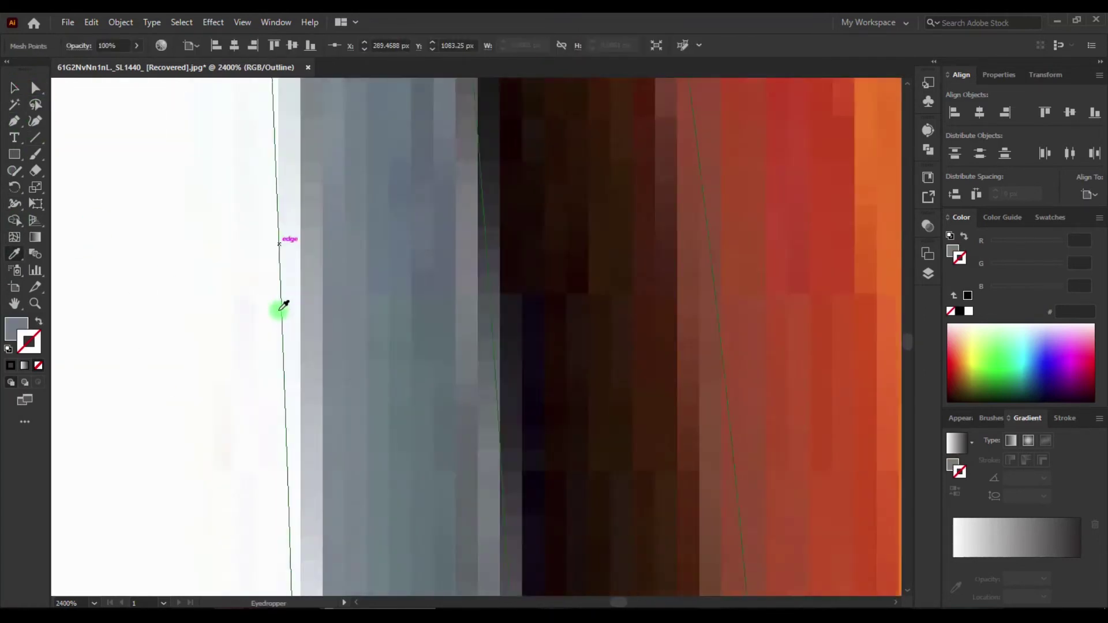
{"action": "scroll", "coordinate": [380, 402], "scroll_direction": "right", "scroll_amount": 2}
{"action": "scroll", "coordinate": [307, 324], "scroll_direction": "down", "scroll_amount": 3}
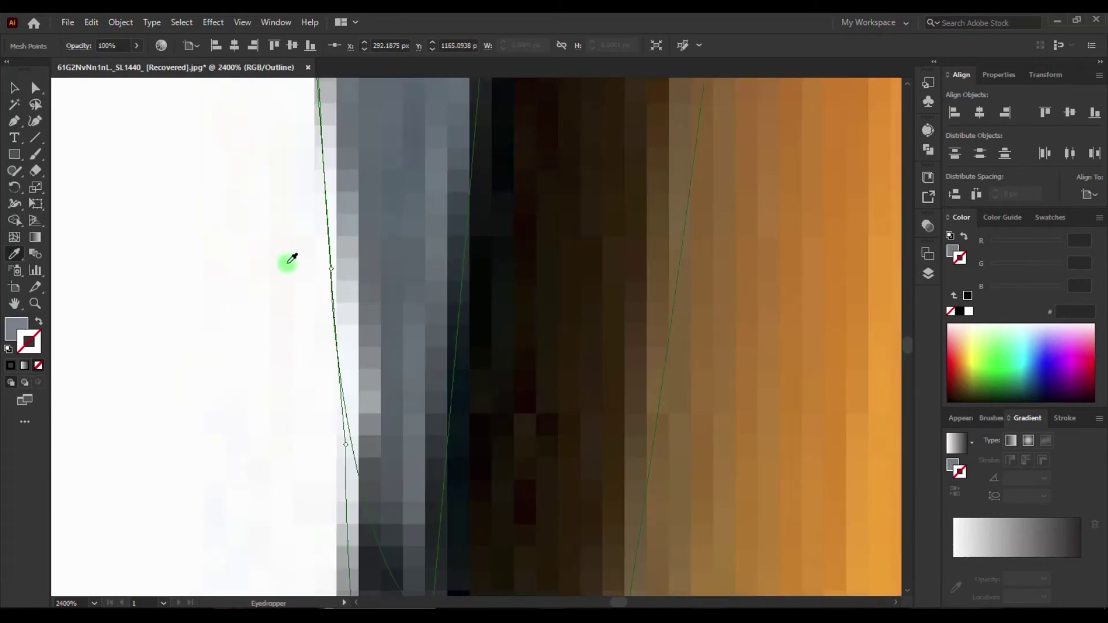
{"action": "scroll", "coordinate": [319, 280], "scroll_direction": "down", "scroll_amount": 3}
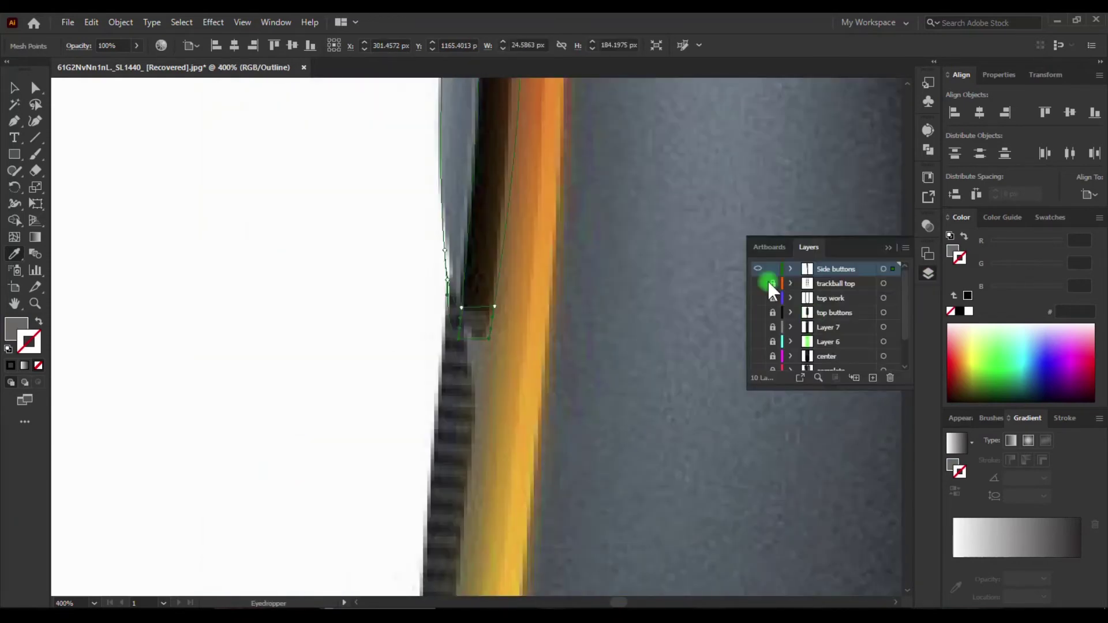
{"action": "left_click", "coordinate": [756, 268]}
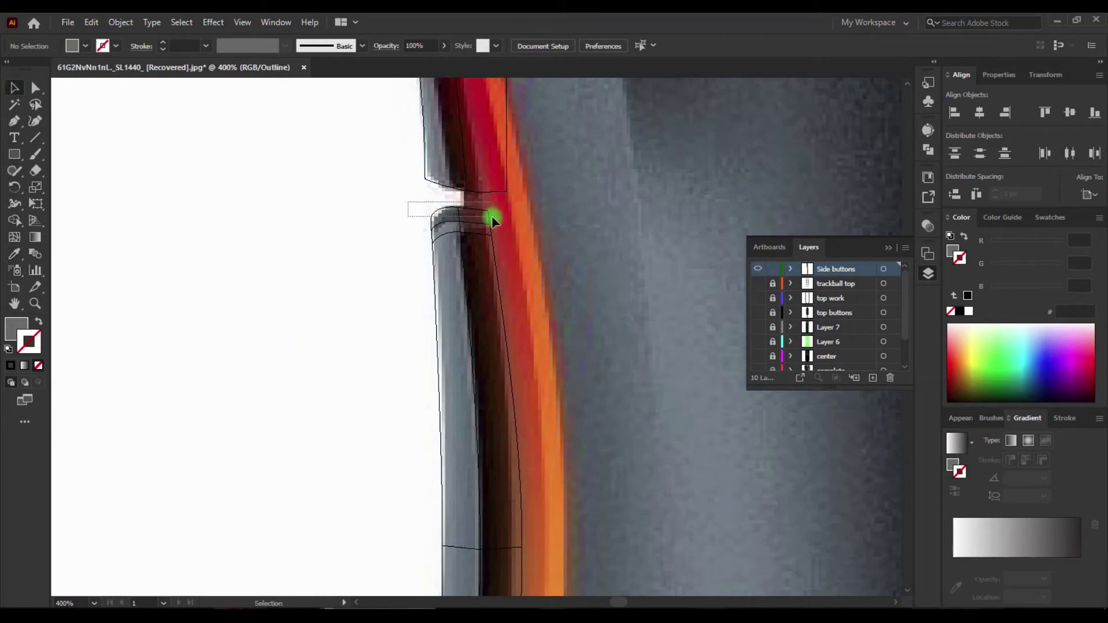
{"action": "key", "text": "ctrl+y"}
{"action": "scroll", "coordinate": [347, 379], "scroll_direction": "up", "scroll_amount": 3}
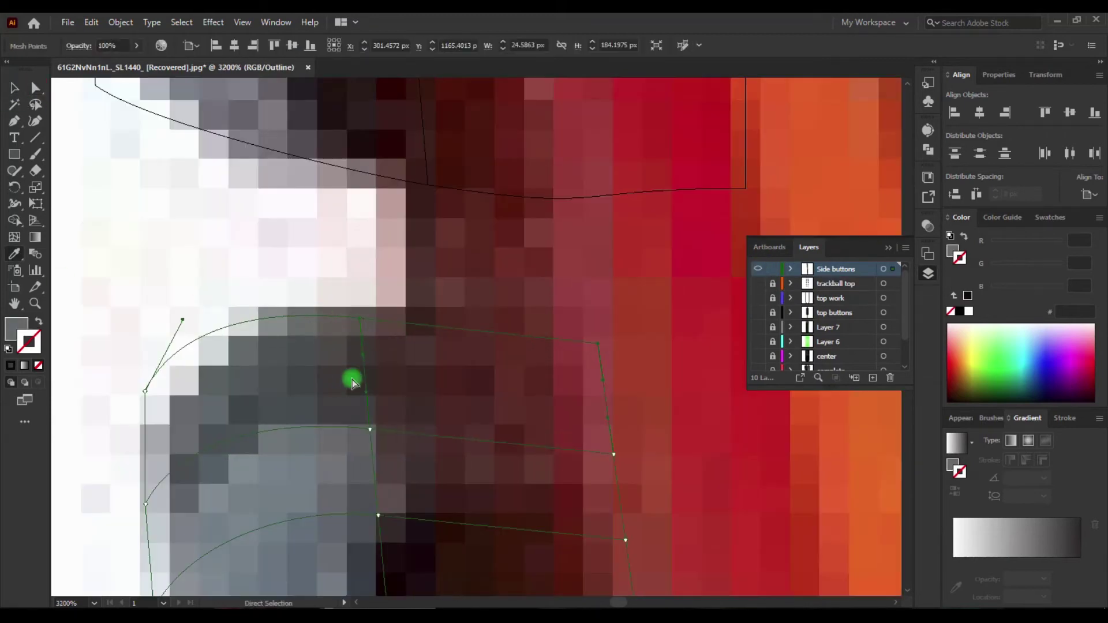
Add mesh lines near the top corner and on the lower button.
{"action": "key", "text": "i"}
{"action": "key", "text": "u"}
{"action": "left_click", "coordinate": [497, 333]}
{"action": "scroll", "coordinate": [350, 230], "scroll_direction": "down", "scroll_amount": 2}
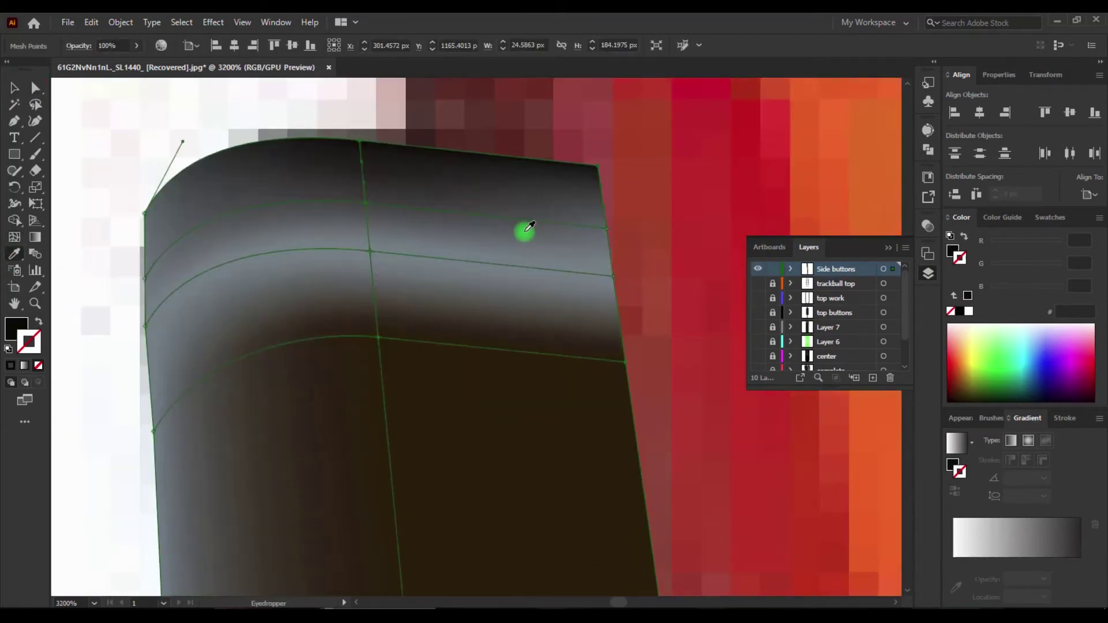
{"action": "key", "text": "ctrl+y"}
{"action": "scroll", "coordinate": [745, 268], "scroll_direction": "down", "scroll_amount": 2}
{"action": "key", "text": "i"}
{"action": "left_click", "coordinate": [432, 433]}
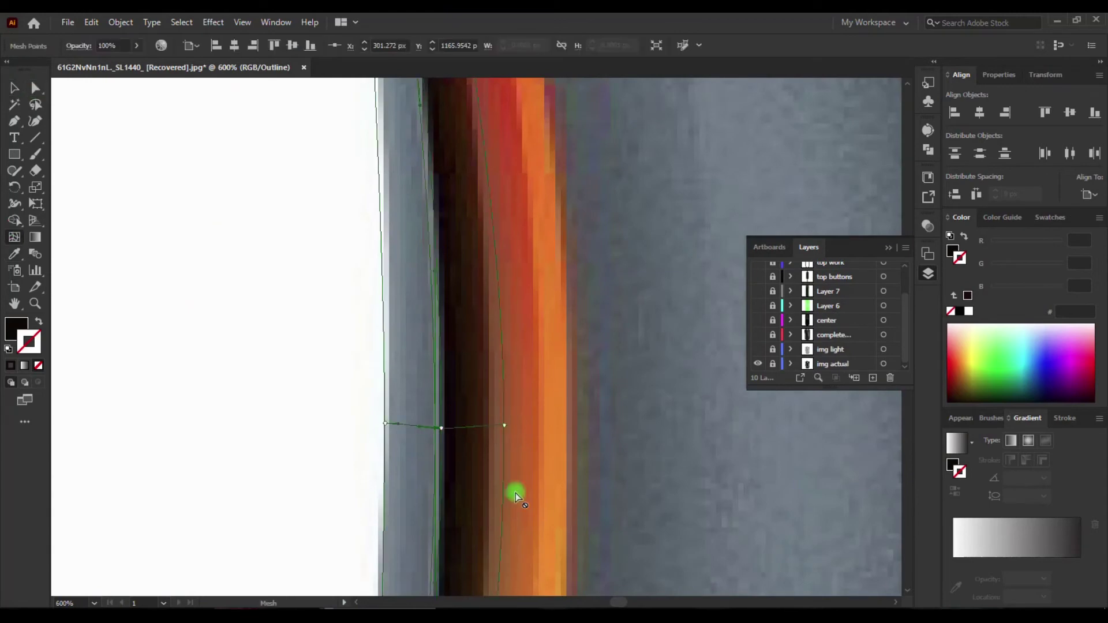
Sample grey from the photo into the mesh and select the button's bottom points.
{"action": "key", "text": "i"}
{"action": "key", "text": "ctrl+y"}
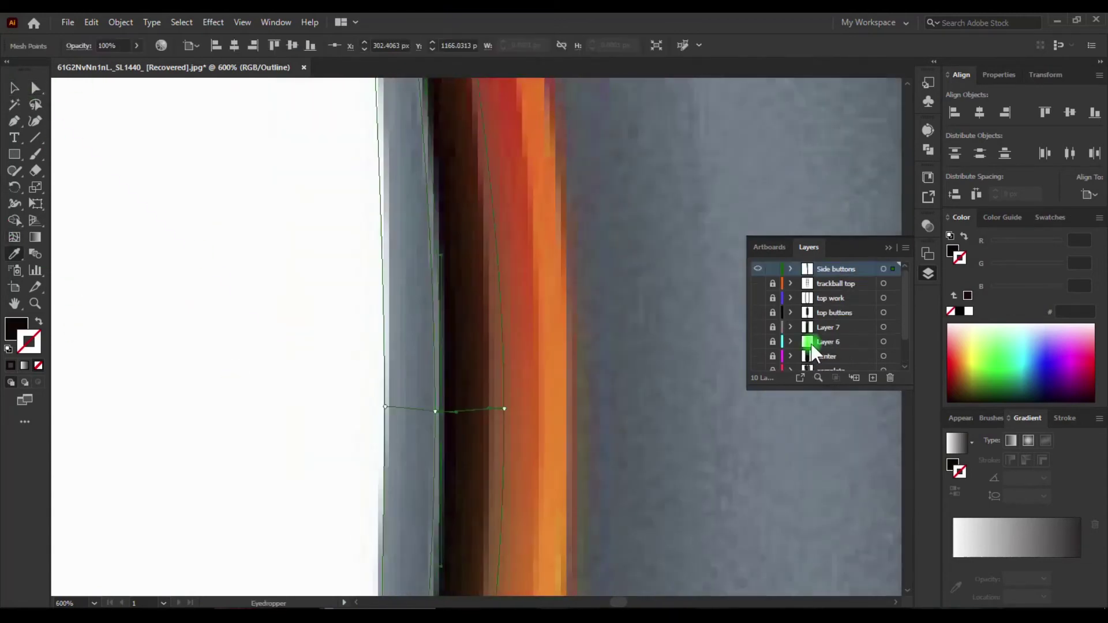
{"action": "left_click", "coordinate": [576, 462]}
{"action": "key", "text": "ctrl+minus"}
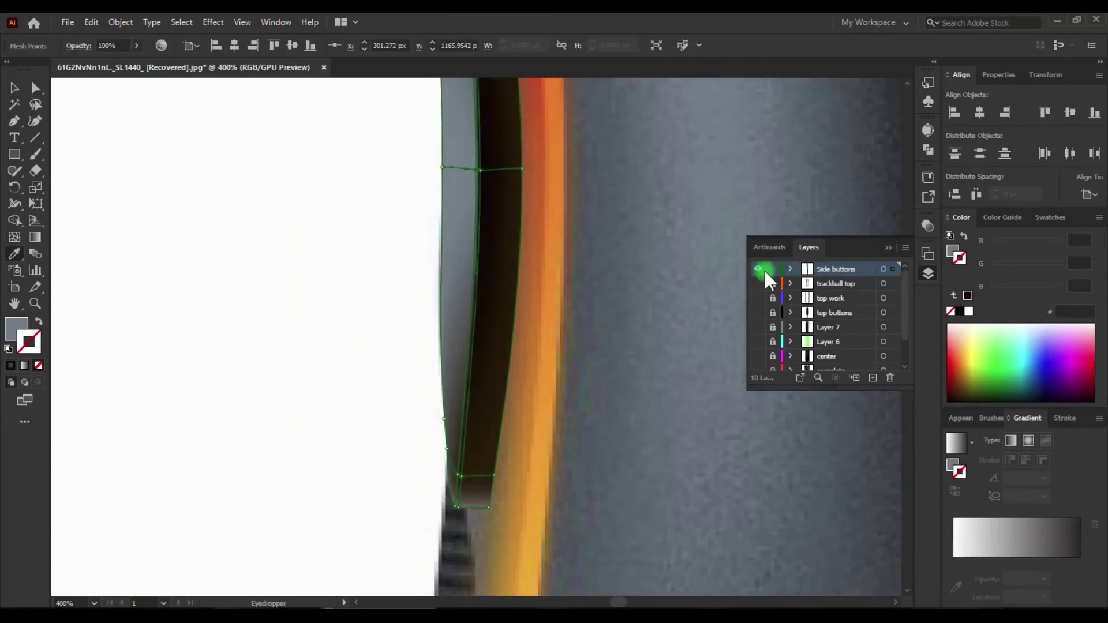
{"action": "key", "text": "ctrl+plus"}
{"action": "key", "text": "ctrl+plus"}
{"action": "key", "text": "ctrl+plus"}
{"action": "key", "text": "ctrl+y"}
{"action": "left_click", "coordinate": [35, 87]}
{"action": "left_click", "coordinate": [344, 337]}
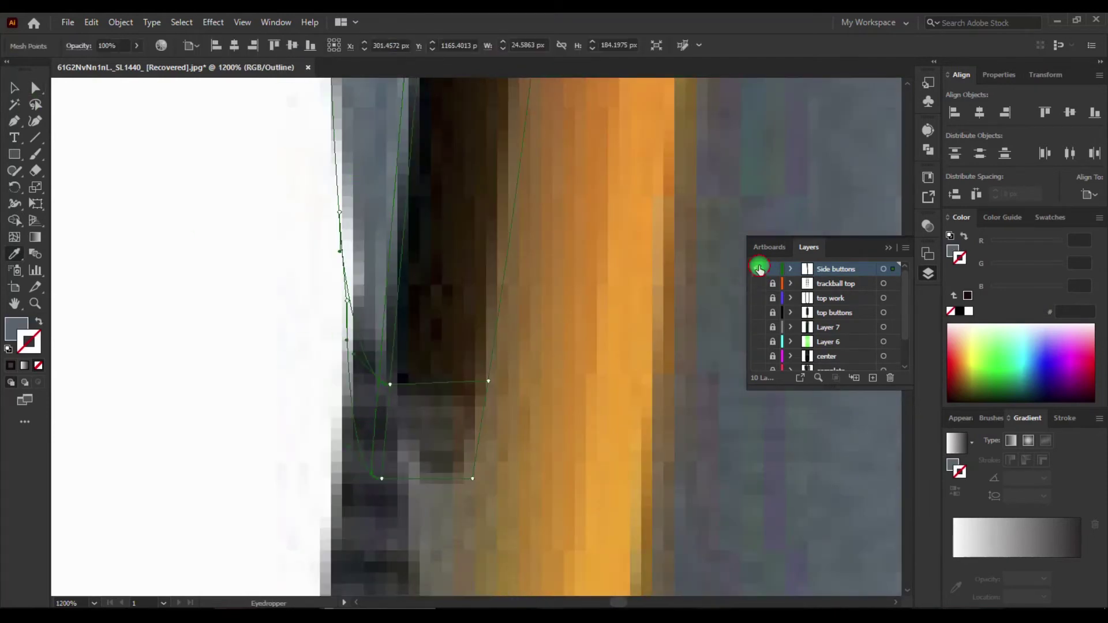
{"action": "key", "text": "ctrl+y"}
{"action": "key", "text": "ctrl+minus"}
{"action": "key", "text": "ctrl+minus"}
{"action": "key", "text": "ctrl+minus"}
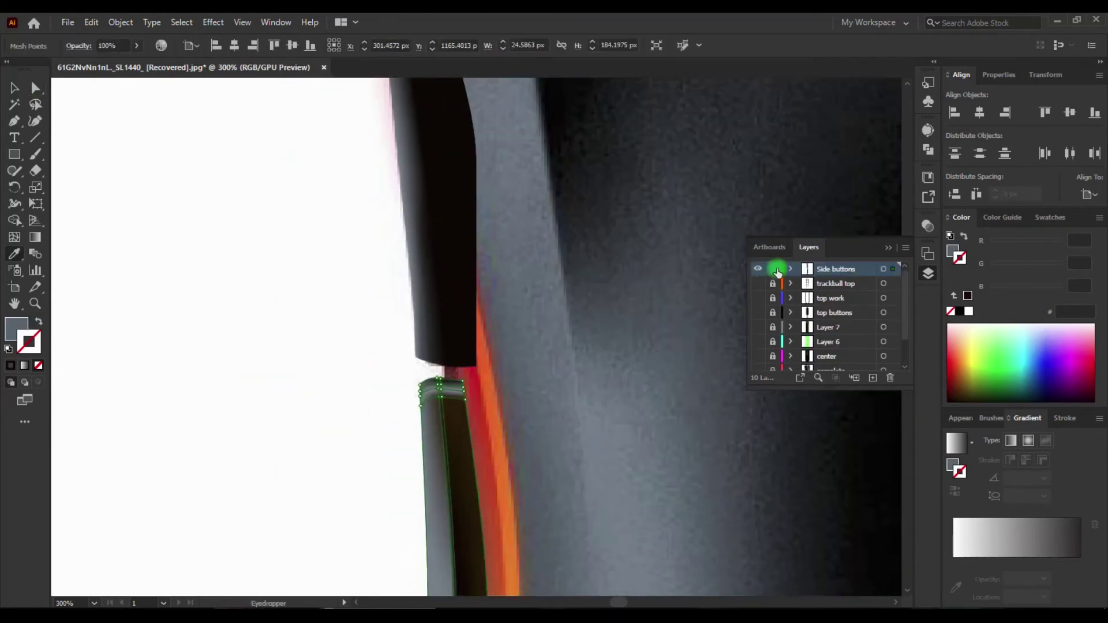
Move the mesh corner point onto the lower side button's edge.
{"action": "left_click", "coordinate": [757, 269]}
{"action": "key", "text": "ctrl+plus"}
{"action": "key", "text": "ctrl+plus"}
{"action": "key", "text": "ctrl+plus"}
{"action": "key", "text": "ctrl+y"}
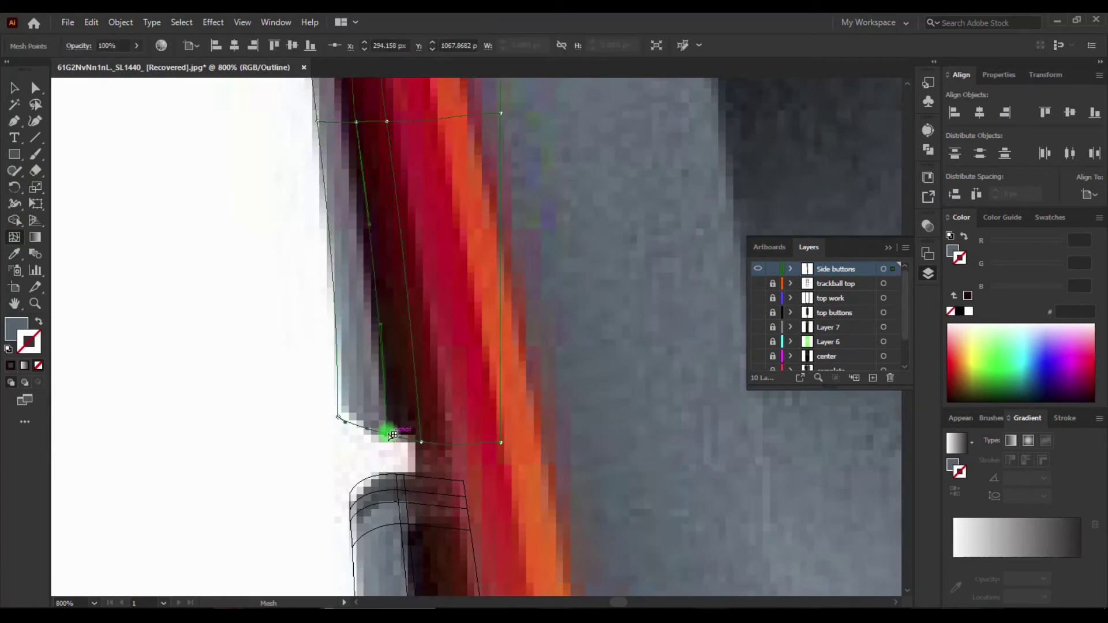
{"action": "scroll", "coordinate": [342, 396], "scroll_direction": "up", "scroll_amount": 3}
{"action": "key", "text": "ctrl+plus"}
{"action": "key", "text": "ctrl+plus"}
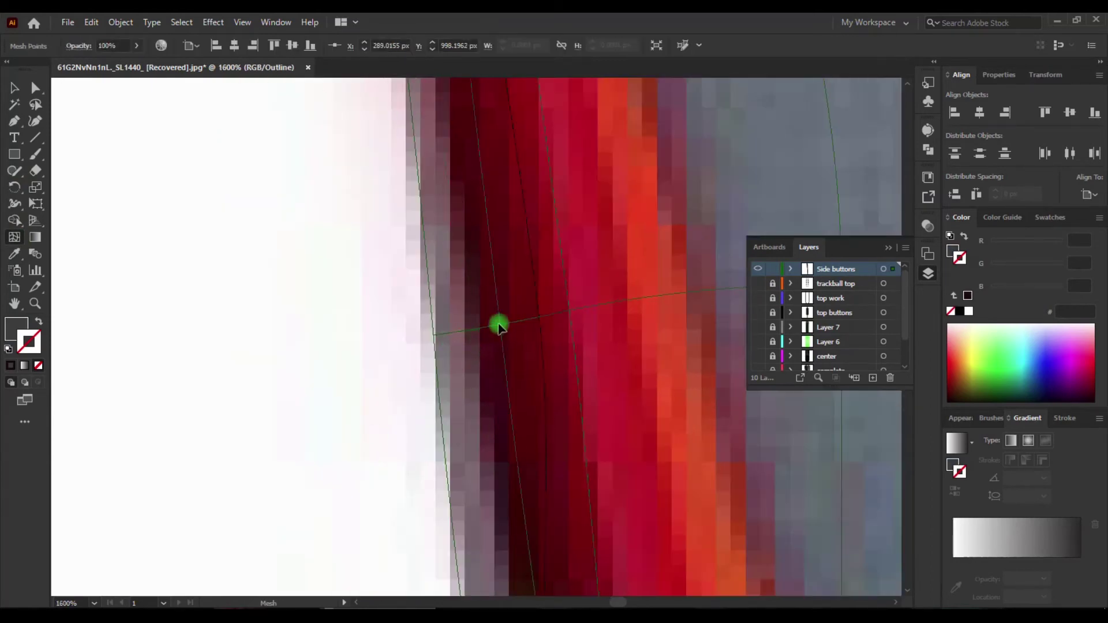
{"action": "left_click_drag", "start_coordinate": [499, 327], "coordinate": [571, 427]}
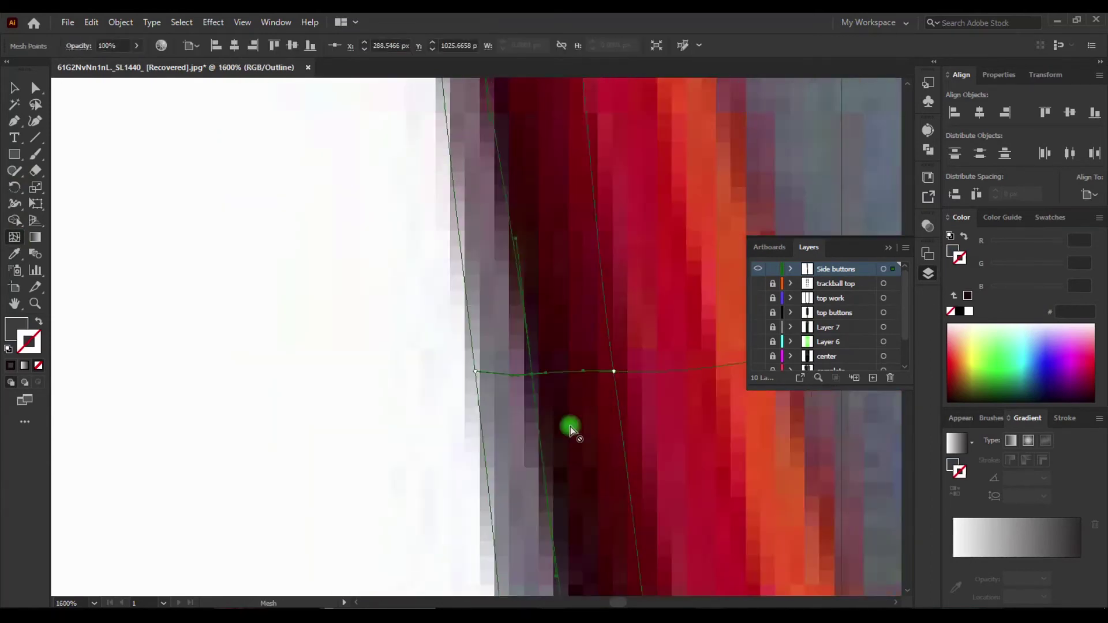
{"action": "key", "text": "ctrl+minus"}
{"action": "key", "text": "ctrl+minus"}
{"action": "key", "text": "ctrl+minus"}
Sample black from the photo into a mesh point on the button's side.
{"action": "key", "text": "a"}
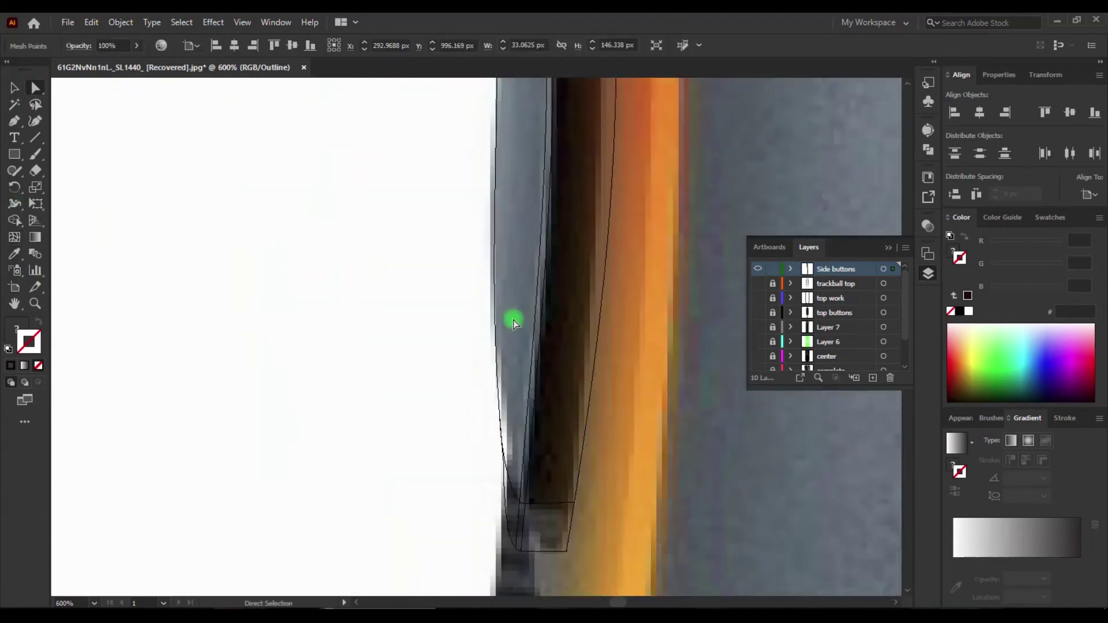
{"action": "left_click", "coordinate": [475, 330]}
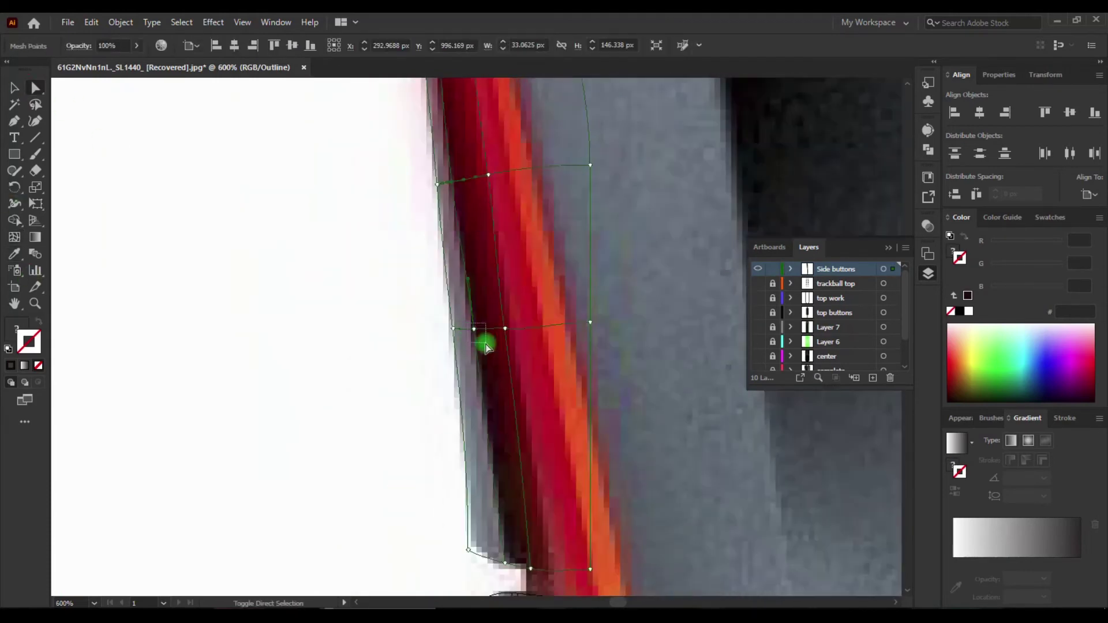
{"action": "key", "text": "ctrl+y"}
{"action": "scroll", "coordinate": [519, 491], "scroll_direction": "up", "scroll_amount": 5}
{"action": "key", "text": "v"}
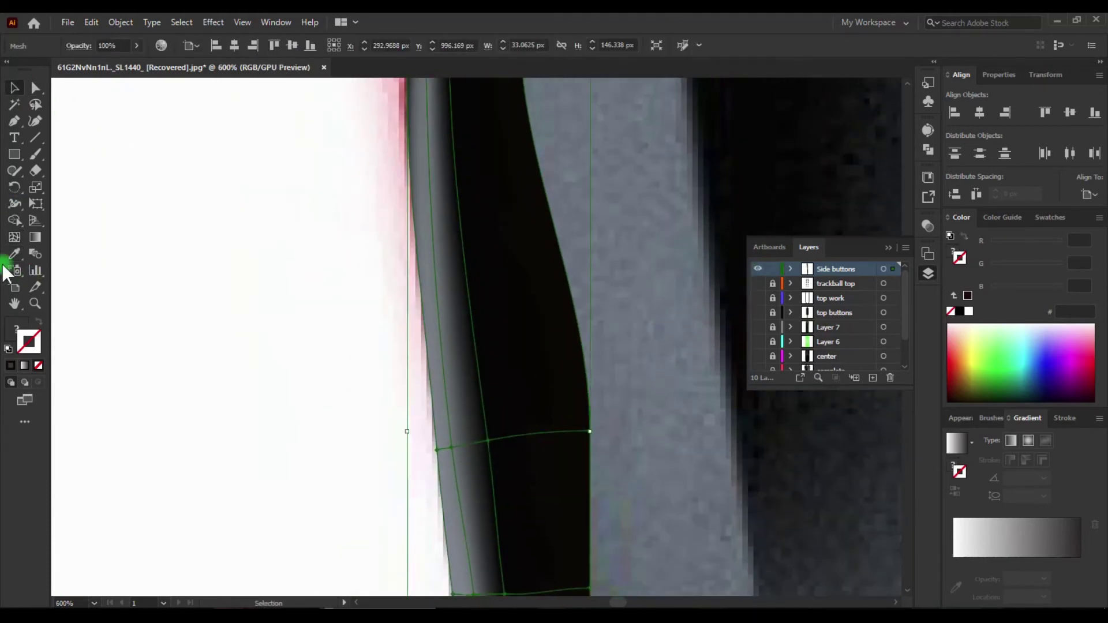
{"action": "key", "text": "i"}
{"action": "key", "text": "ctrl+minus"}
{"action": "left_click", "coordinate": [411, 386]}
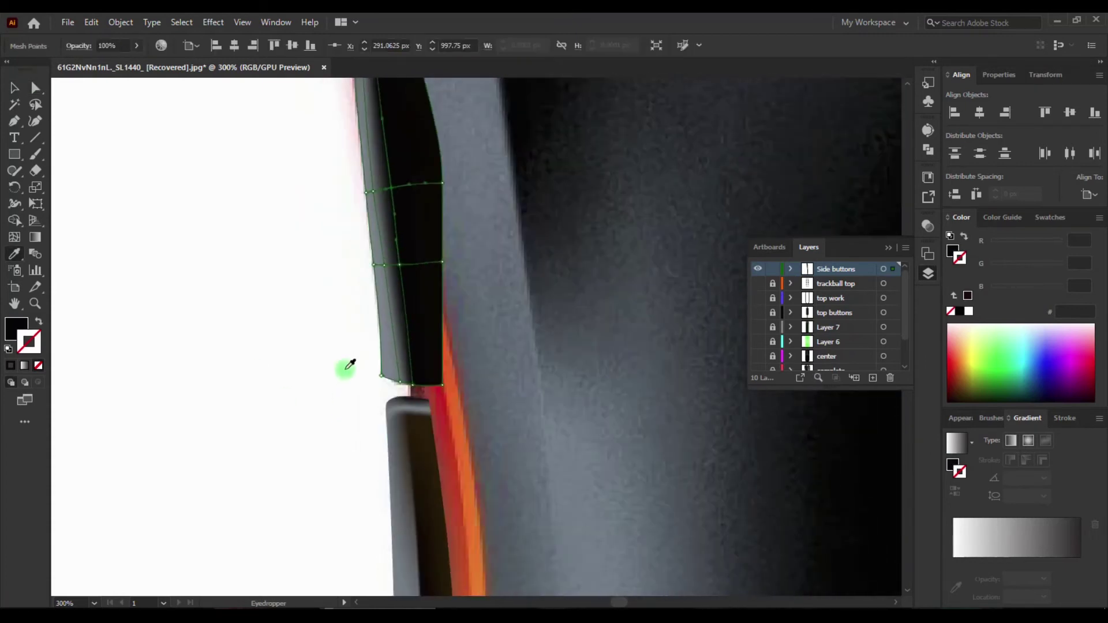
Select the lower side button mesh and a point along its left edge.
{"action": "scroll", "coordinate": [324, 359], "scroll_direction": "up", "scroll_amount": 2}
{"action": "scroll", "coordinate": [176, 491], "scroll_direction": "down", "scroll_amount": 3}
{"action": "key", "text": "a"}
{"action": "left_click", "coordinate": [406, 355]}
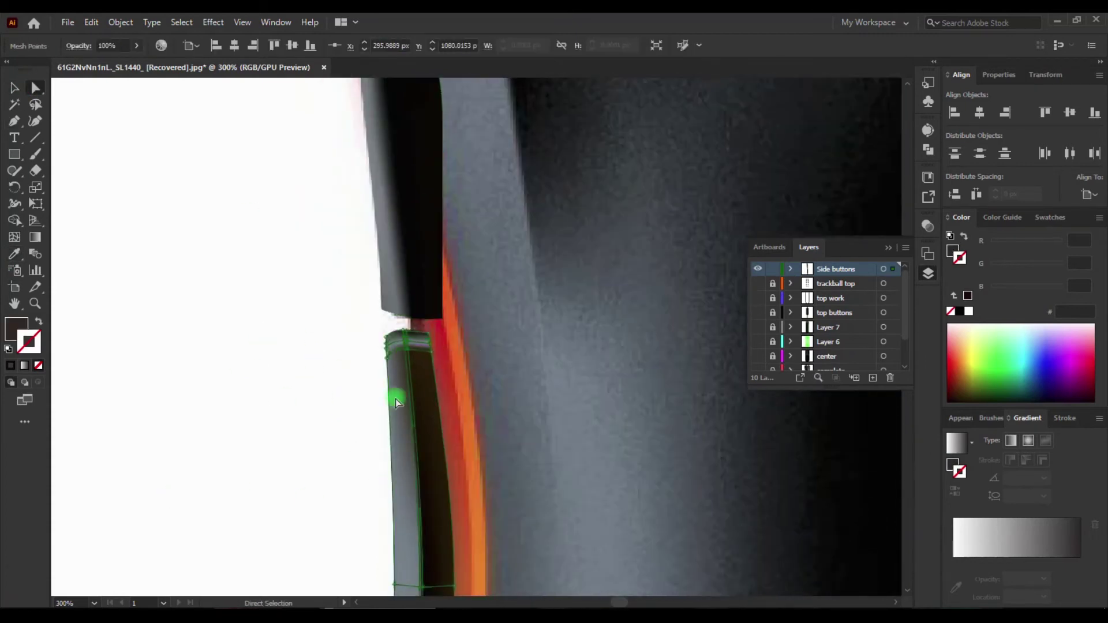
{"action": "key", "text": "v"}
{"action": "left_click", "coordinate": [319, 375]}
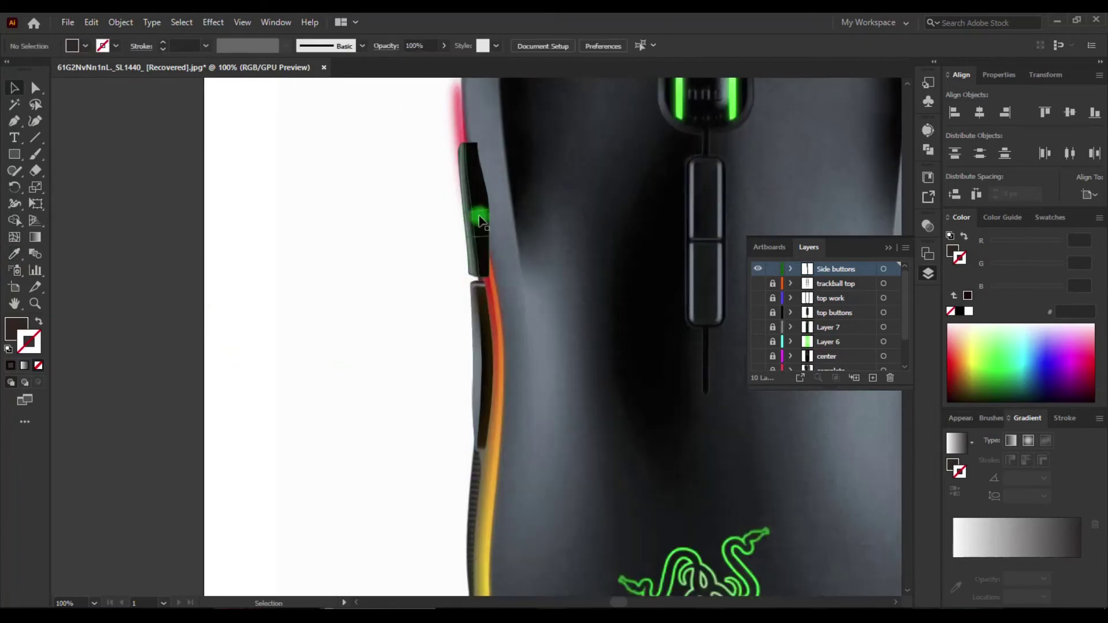
{"action": "scroll", "coordinate": [321, 393], "scroll_direction": "up", "scroll_amount": 3}
{"action": "left_click", "coordinate": [264, 297]}
{"action": "key", "text": "a"}
{"action": "scroll", "coordinate": [405, 358], "scroll_direction": "down", "scroll_amount": 1}
{"action": "left_click", "coordinate": [406, 360]}
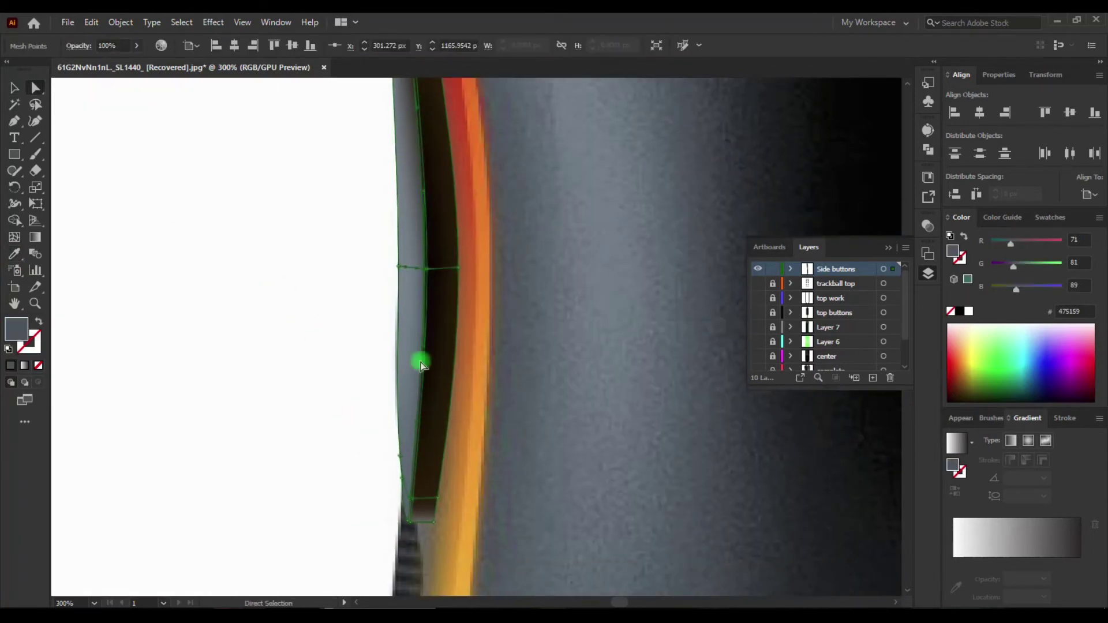
Sample dark brown and dark grey from the photo into the button's points.
{"action": "scroll", "coordinate": [431, 333], "scroll_direction": "up", "scroll_amount": 4}
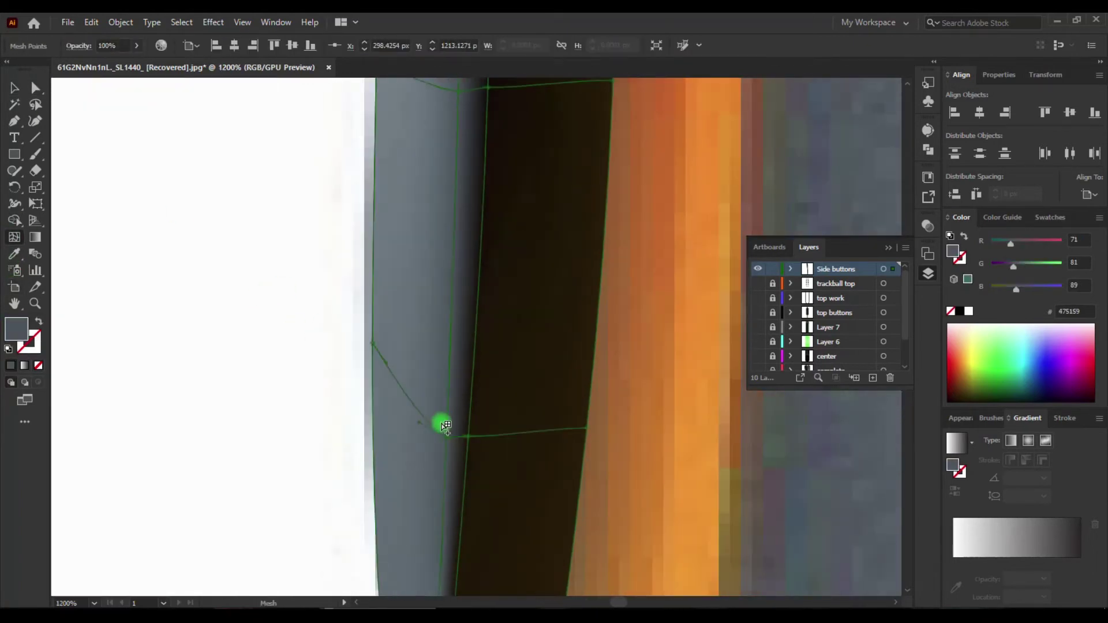
{"action": "scroll", "coordinate": [386, 515], "scroll_direction": "down", "scroll_amount": 3}
{"action": "key", "text": "a"}
{"action": "left_click", "coordinate": [295, 584]}
{"action": "left_click", "coordinate": [592, 448]}
{"action": "key", "text": "i"}
{"action": "left_click", "coordinate": [521, 500]}
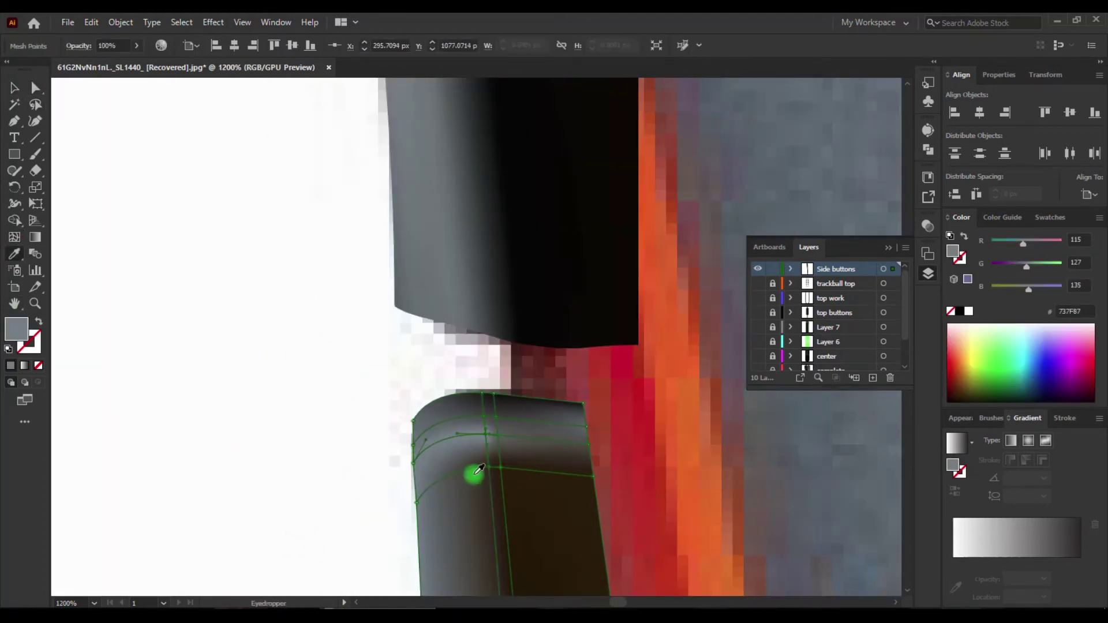
{"action": "left_click", "coordinate": [587, 432]}
Zoom out, deselect, and add a new layer named Texture.
{"action": "key", "text": "ctrl+0"}
{"action": "key", "text": "v"}
{"action": "left_click", "coordinate": [689, 293]}
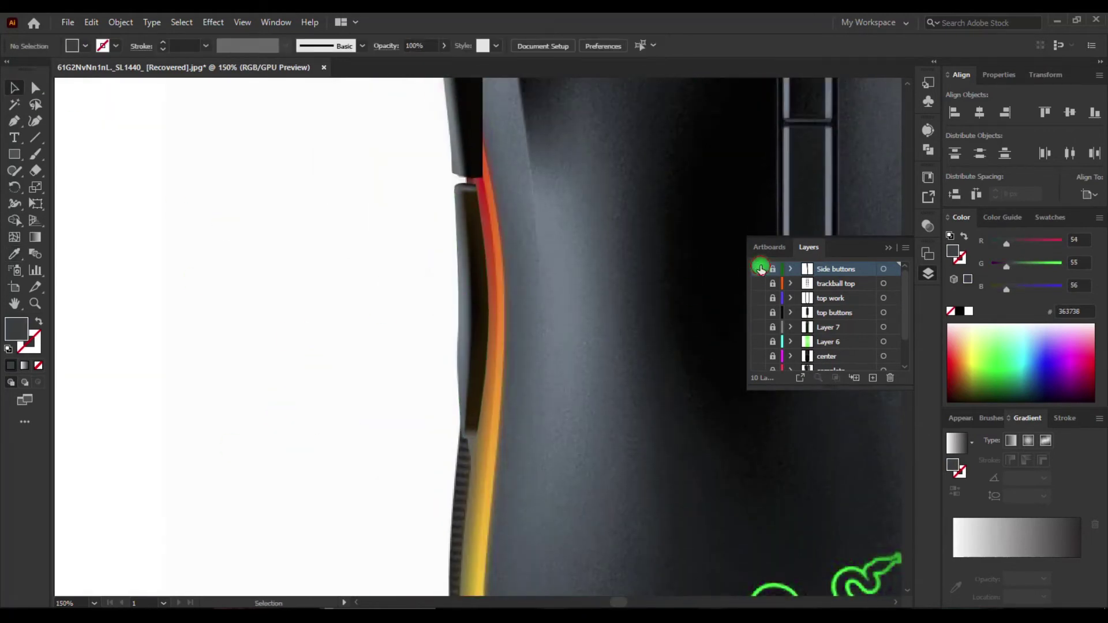
{"action": "left_click", "coordinate": [873, 377]}
{"action": "key", "text": "m"}
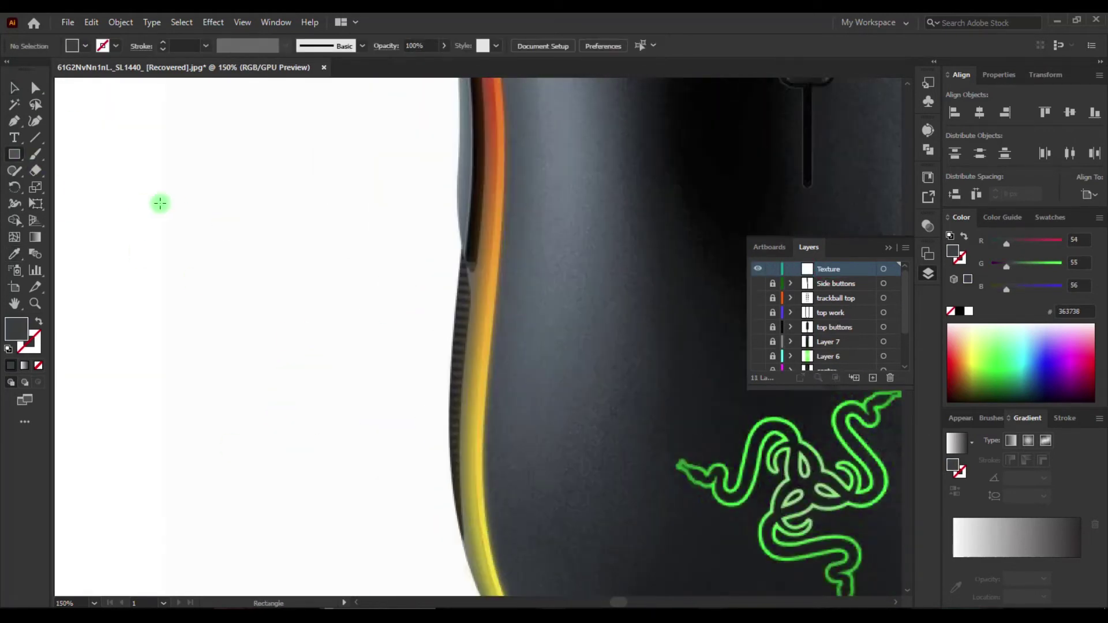
Draw thin dark bars, recolour alternate ones light grey, and save them as a pattern swatch.
{"action": "left_click_drag", "start_coordinate": [317, 394], "coordinate": [247, 354]}
{"action": "key", "text": "ctrl+equal"}
{"action": "key", "text": "ctrl+equal"}
{"action": "key", "text": "ctrl+equal"}
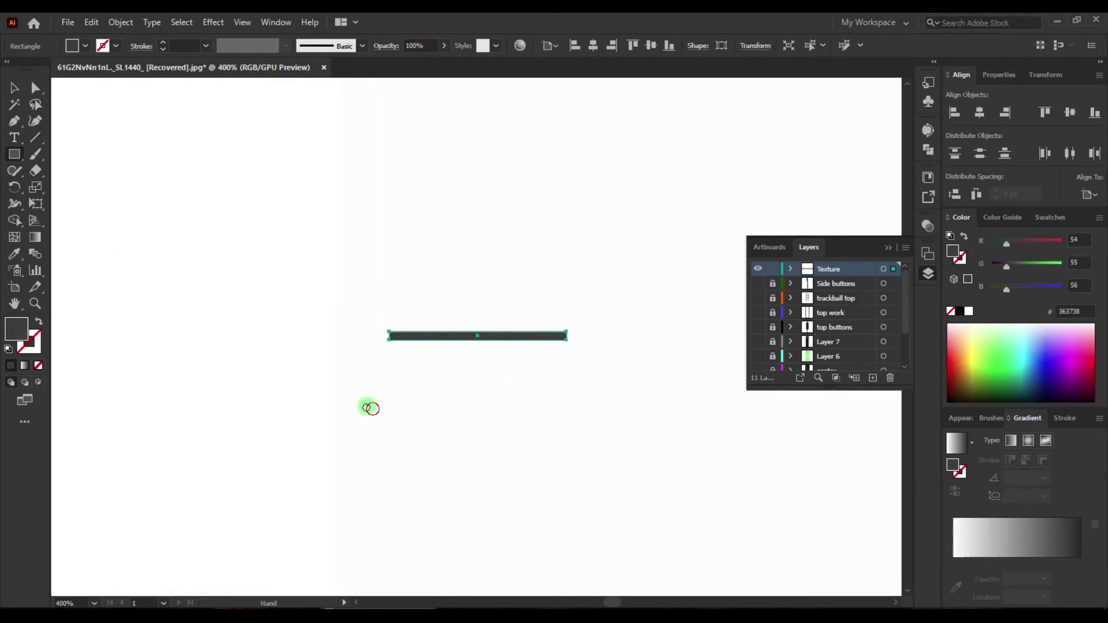
{"action": "left_click", "coordinate": [15, 254]}
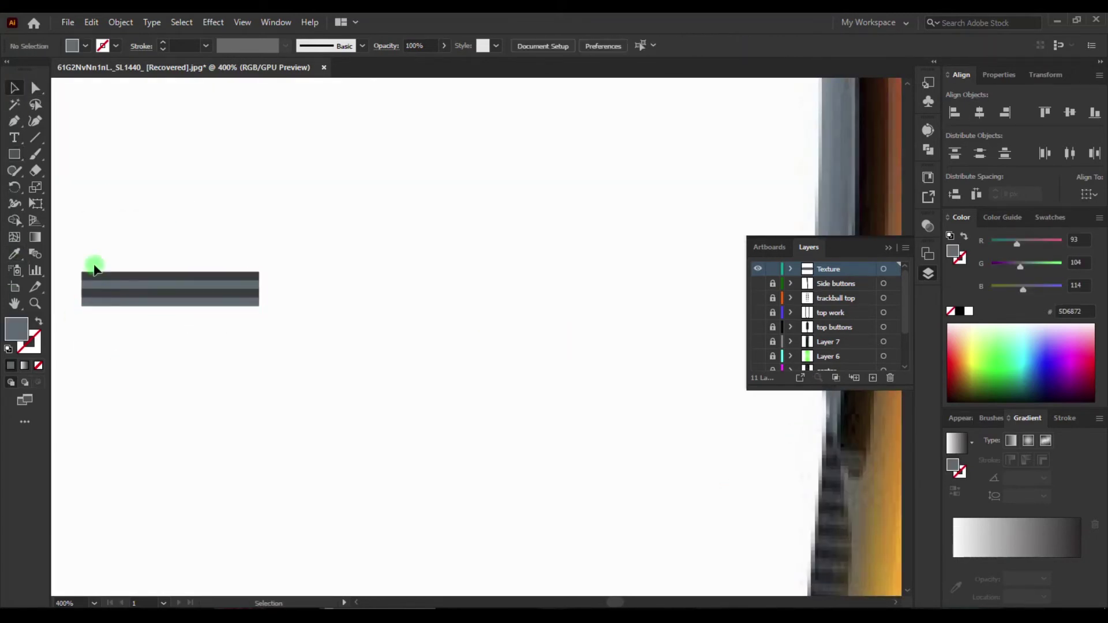
{"action": "left_click", "coordinate": [1051, 219]}
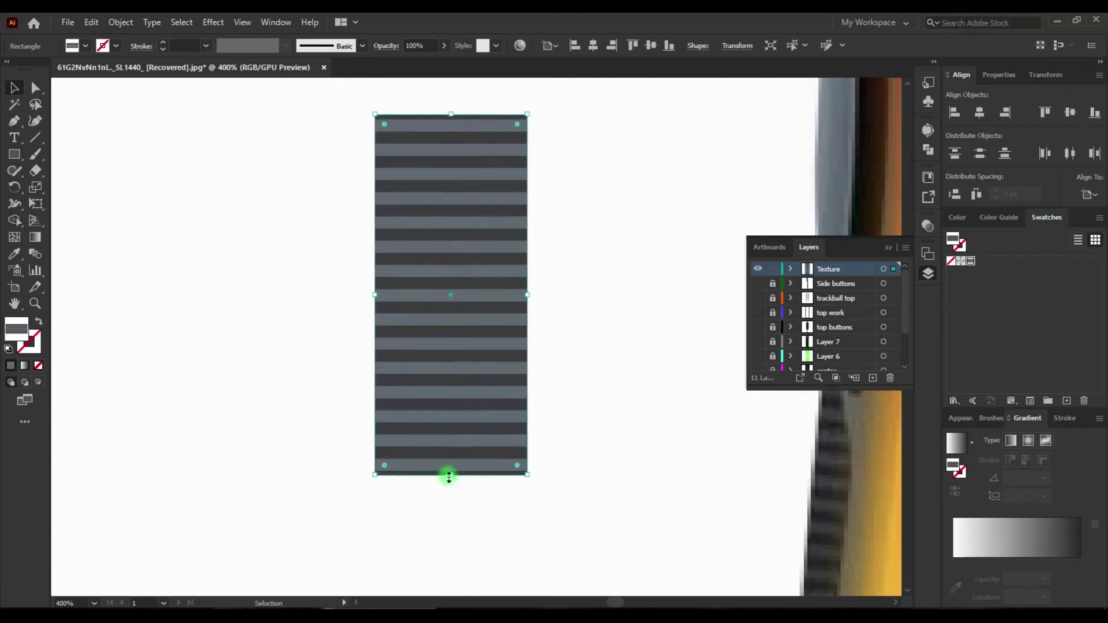
Move the striped rectangle onto the mouse's left edge, narrow it, and add a mesh point.
{"action": "key", "text": "ctrl+minus"}
{"action": "left_click_drag", "start_coordinate": [459, 231], "coordinate": [672, 358]}
{"action": "left_click_drag", "start_coordinate": [730, 326], "coordinate": [676, 361]}
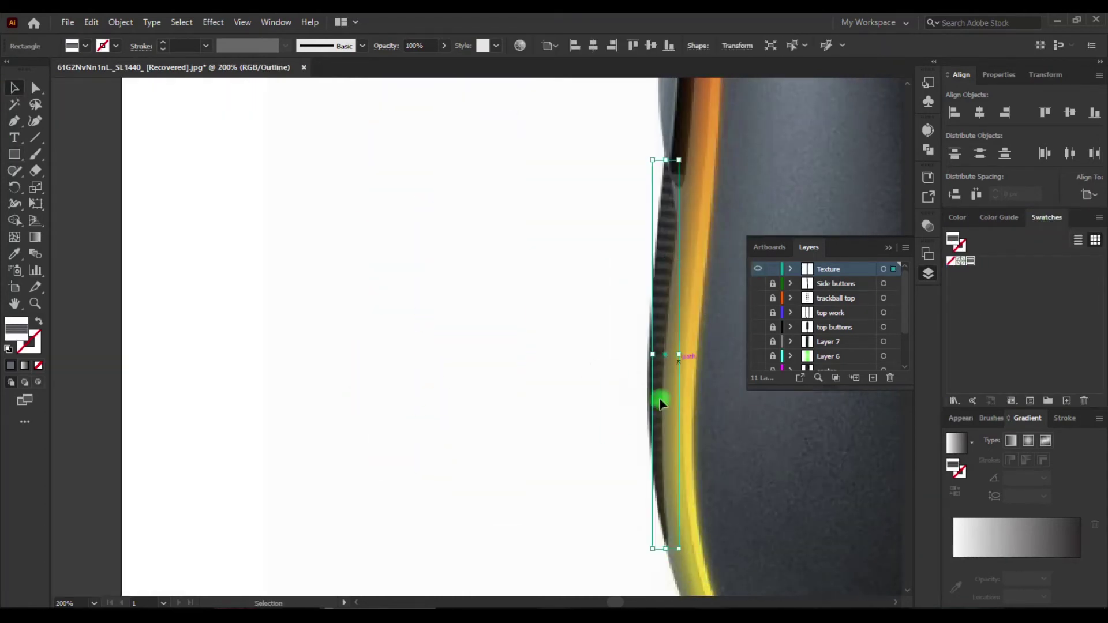
{"action": "key", "text": "u"}
{"action": "left_click", "coordinate": [665, 462]}
{"action": "scroll", "coordinate": [638, 255], "scroll_direction": "up", "scroll_amount": 3}
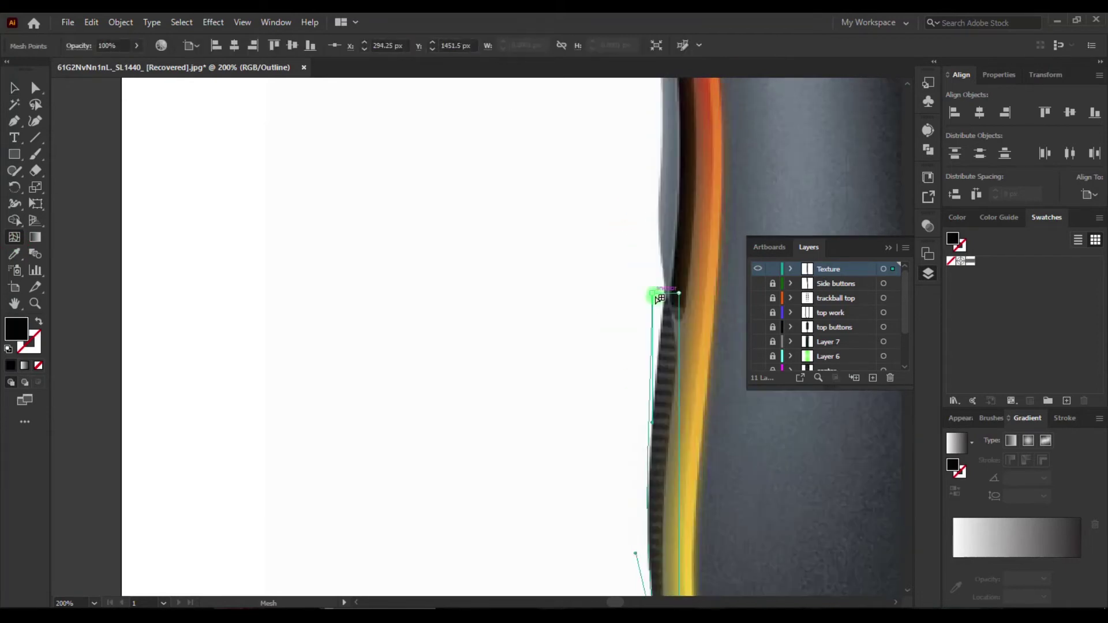
{"action": "scroll", "coordinate": [651, 430], "scroll_direction": "down", "scroll_amount": 3}
{"action": "scroll", "coordinate": [680, 278], "scroll_direction": "up", "scroll_amount": 5}
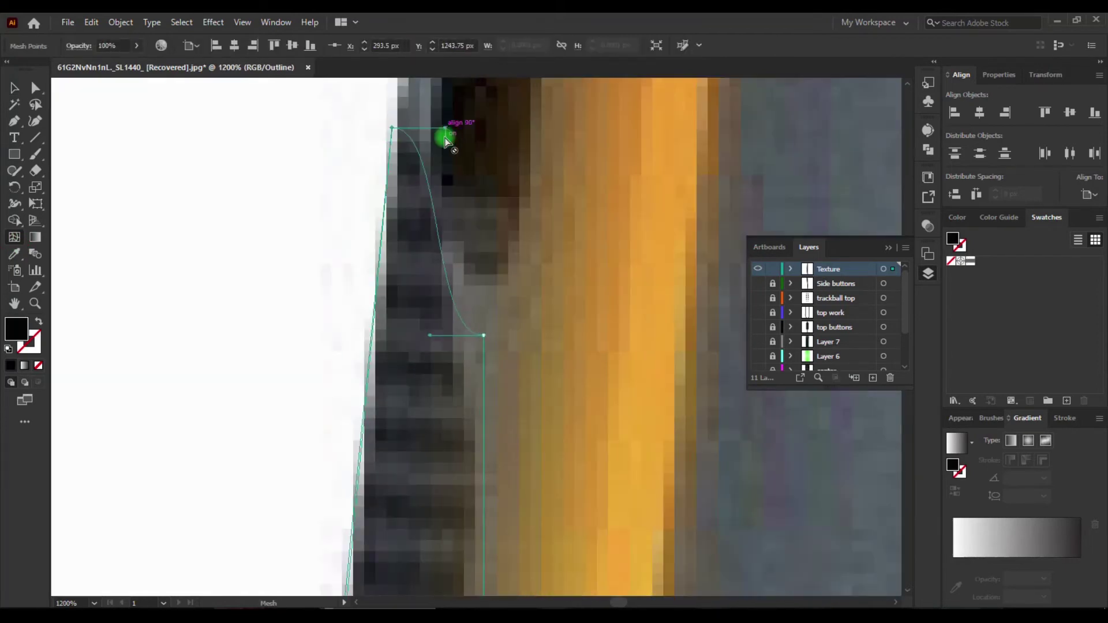
Drag the rectangle's mesh points so it follows the left grip curve.
{"action": "left_click_drag", "start_coordinate": [438, 285], "coordinate": [464, 381]}
{"action": "scroll", "coordinate": [438, 285], "scroll_direction": "down", "scroll_amount": 5}
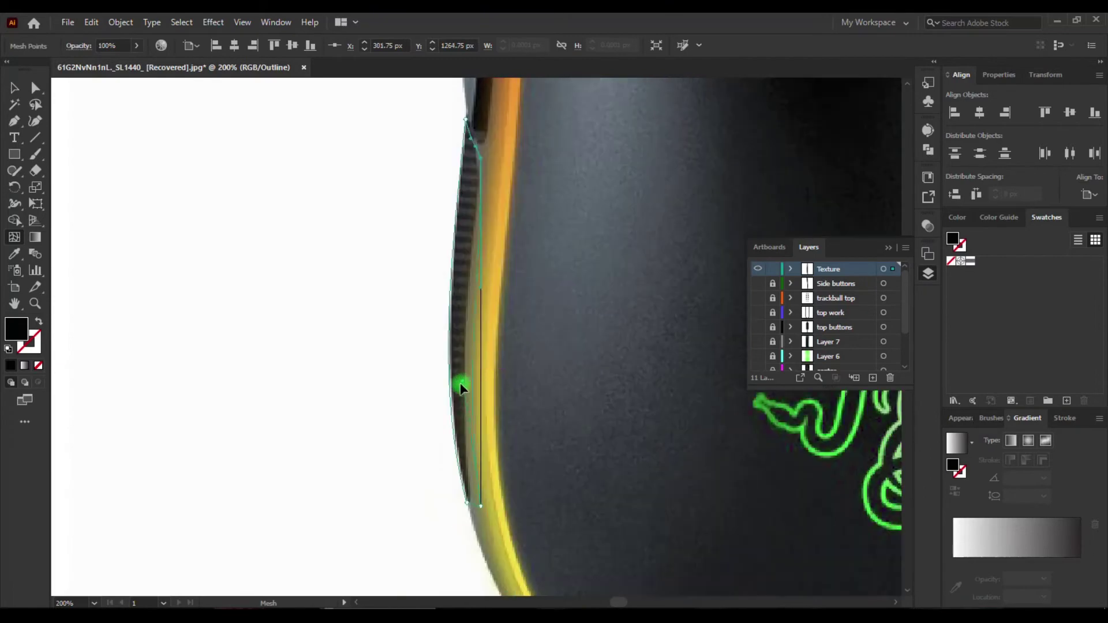
{"action": "scroll", "coordinate": [462, 532], "scroll_direction": "up", "scroll_amount": 3}
{"action": "scroll", "coordinate": [526, 385], "scroll_direction": "up", "scroll_amount": 2}
{"action": "left_click_drag", "start_coordinate": [545, 427], "coordinate": [287, 199]}
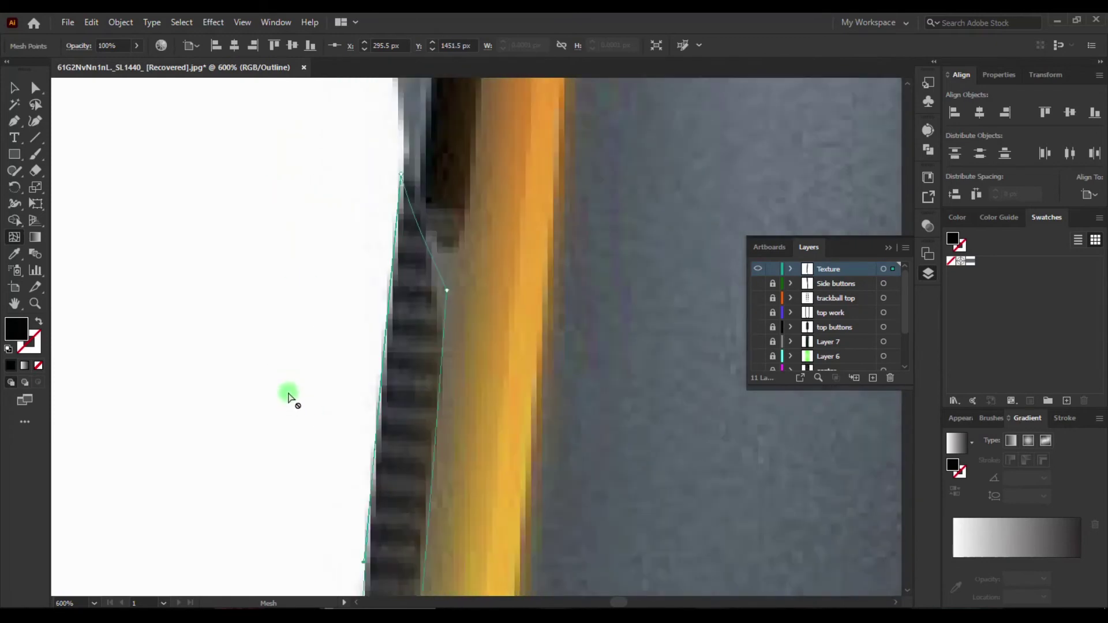
{"action": "left_click_drag", "start_coordinate": [287, 199], "coordinate": [317, 396]}
Fill the thin grip shape with black using the Eyedropper and select it.
{"action": "key", "text": "i"}
{"action": "key", "text": "ctrl+y"}
{"action": "left_click", "coordinate": [969, 262]}
{"action": "key", "text": "v"}
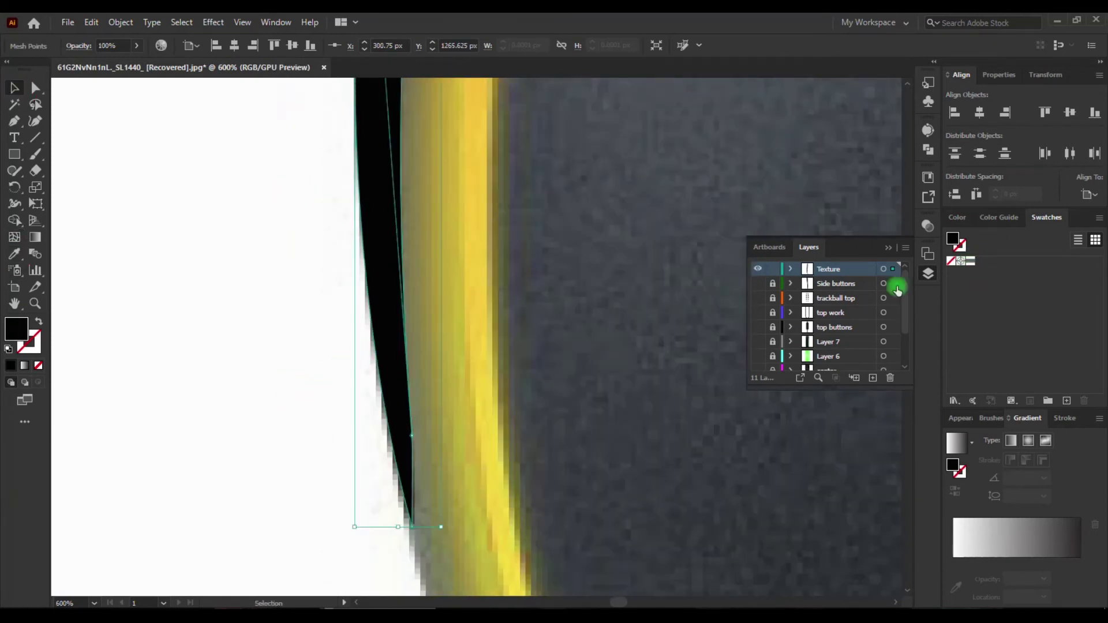
{"action": "left_click_drag", "start_coordinate": [418, 332], "coordinate": [160, 263]}
Alt-drag a copy of the grip over the stripes and clip the stripes to it.
{"action": "key", "text": "ctrl+minus"}
{"action": "key", "text": "ctrl+minus"}
{"action": "key", "text": "ctrl+minus"}
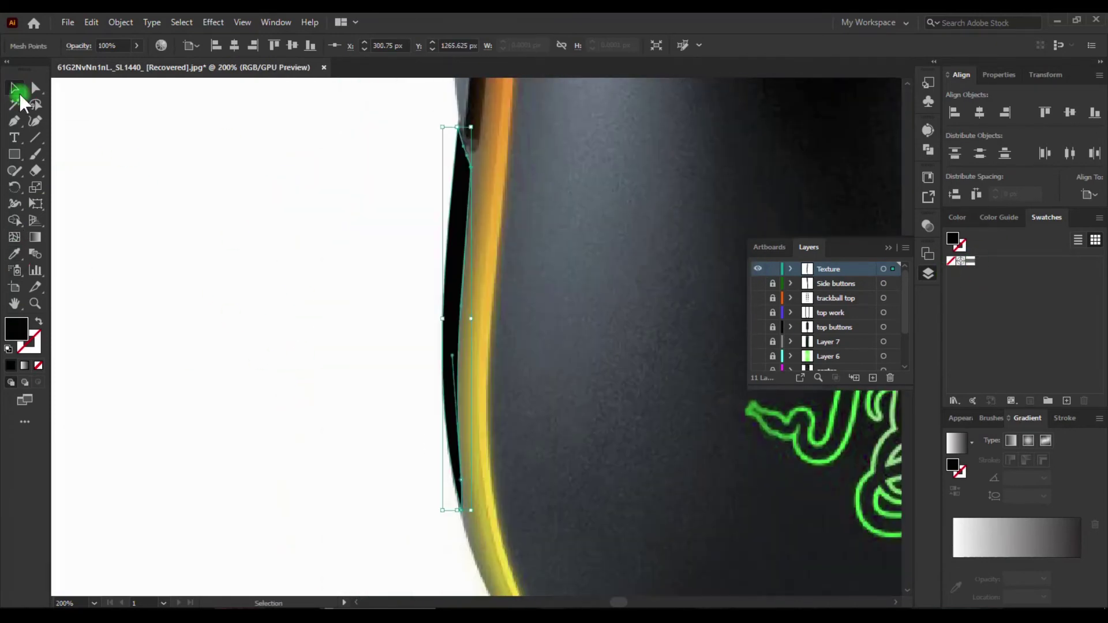
{"action": "left_click_drag", "start_coordinate": [448, 253], "coordinate": [373, 253]}
{"action": "right_click", "coordinate": [376, 262]}
{"action": "left_click", "coordinate": [445, 396]}
{"action": "double_click", "coordinate": [16, 329]}
Select the striped rectangle and black grip, positioning the stripes over the grip.
{"action": "left_click", "coordinate": [701, 250]}
{"action": "key", "text": "ctrl+minus"}
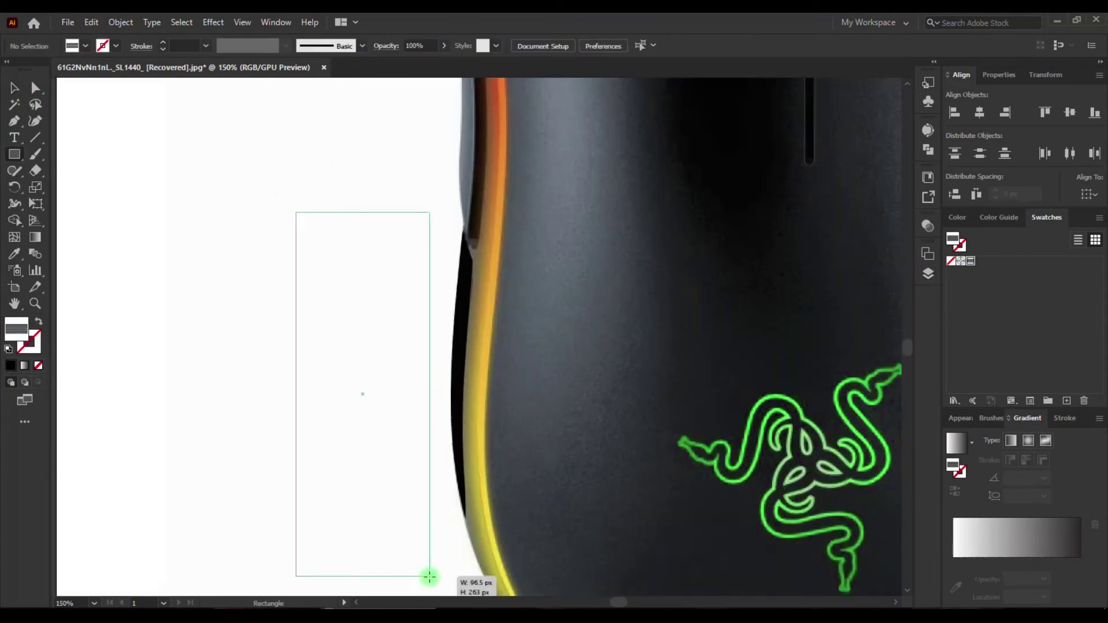
{"action": "left_click", "coordinate": [15, 87]}
{"action": "left_click", "coordinate": [462, 327]}
{"action": "left_click_drag", "start_coordinate": [216, 346], "coordinate": [457, 381]}
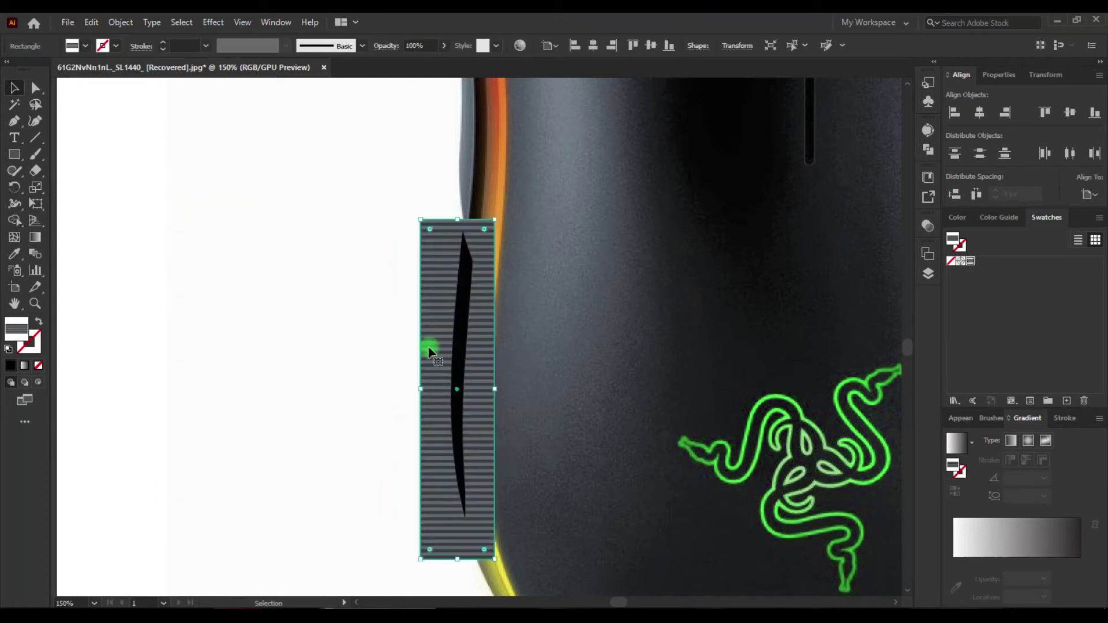
Make a Transparency opacity mask of the stripes with clip and inverted mask.
{"action": "left_click", "coordinate": [857, 289]}
{"action": "left_click", "coordinate": [894, 240]}
{"action": "left_click_drag", "start_coordinate": [894, 258], "coordinate": [874, 258]}
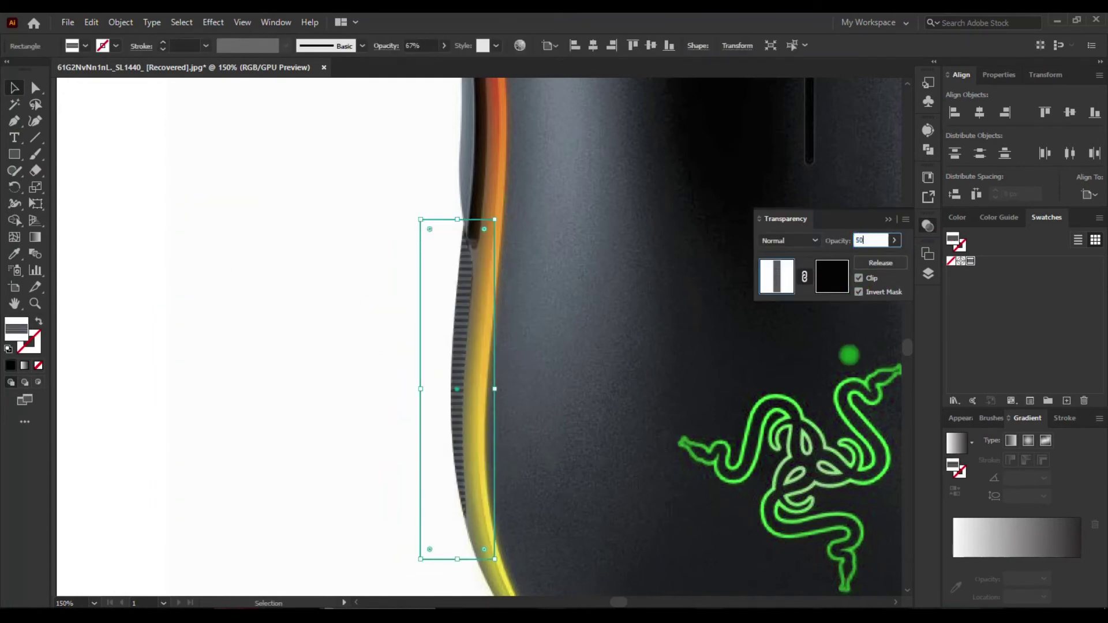
{"action": "left_click", "coordinate": [928, 225]}
{"action": "left_click", "coordinate": [928, 274]}
{"action": "left_click", "coordinate": [756, 363]}
{"action": "left_click", "coordinate": [462, 284]}
Reflect the striped grip object vertically via Transform.
{"action": "left_click", "coordinate": [324, 289]}
{"action": "scroll", "coordinate": [324, 289], "scroll_direction": "down", "scroll_amount": 5}
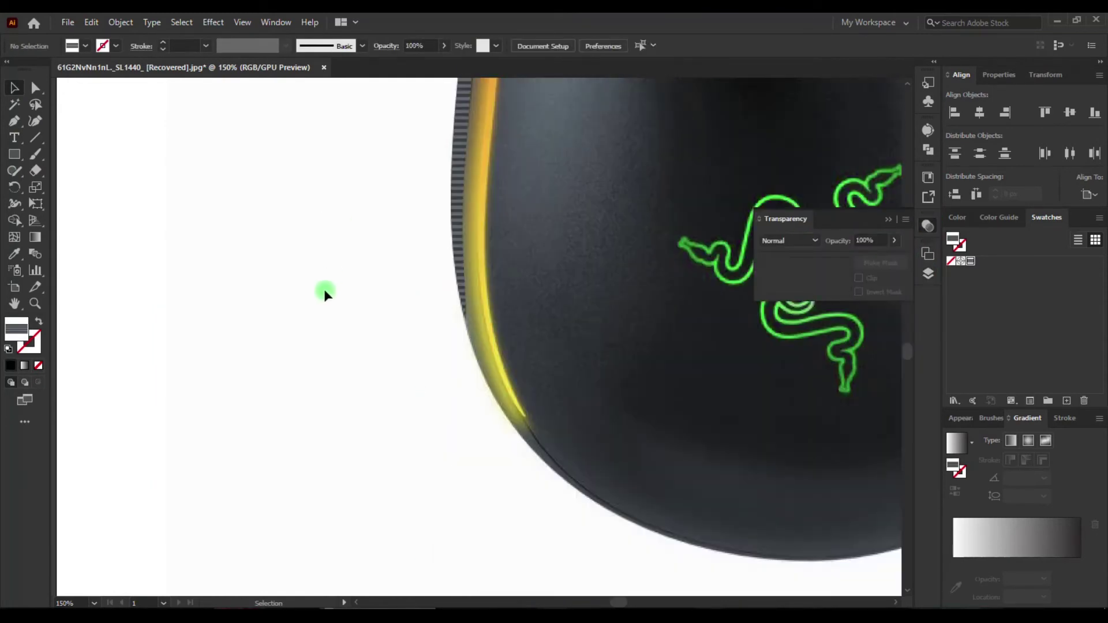
{"action": "scroll", "coordinate": [324, 292], "scroll_direction": "up", "scroll_amount": 3}
{"action": "scroll", "coordinate": [519, 300], "scroll_direction": "right", "scroll_amount": 5}
{"action": "scroll", "coordinate": [520, 300], "scroll_direction": "up", "scroll_amount": 3}
{"action": "left_click", "coordinate": [695, 267]}
{"action": "right_click", "coordinate": [673, 268]}
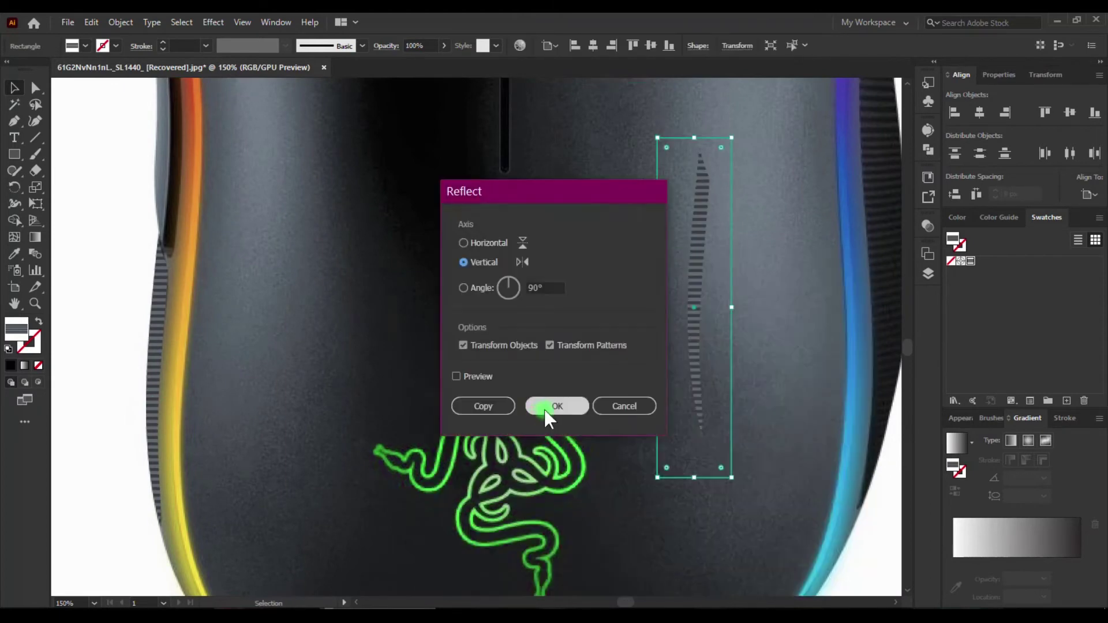
{"action": "left_click", "coordinate": [544, 408]}
Move the mirrored grip onto the mouse's right edge and reapply the stripe mask.
{"action": "scroll", "coordinate": [544, 347], "scroll_direction": "right", "scroll_amount": 10}
{"action": "mouse_move", "coordinate": [564, 240]}
{"action": "left_mouse_down"}
{"action": "mouse_move", "coordinate": [592, 203]}
{"action": "mouse_move", "coordinate": [690, 203]}
{"action": "left_mouse_up"}
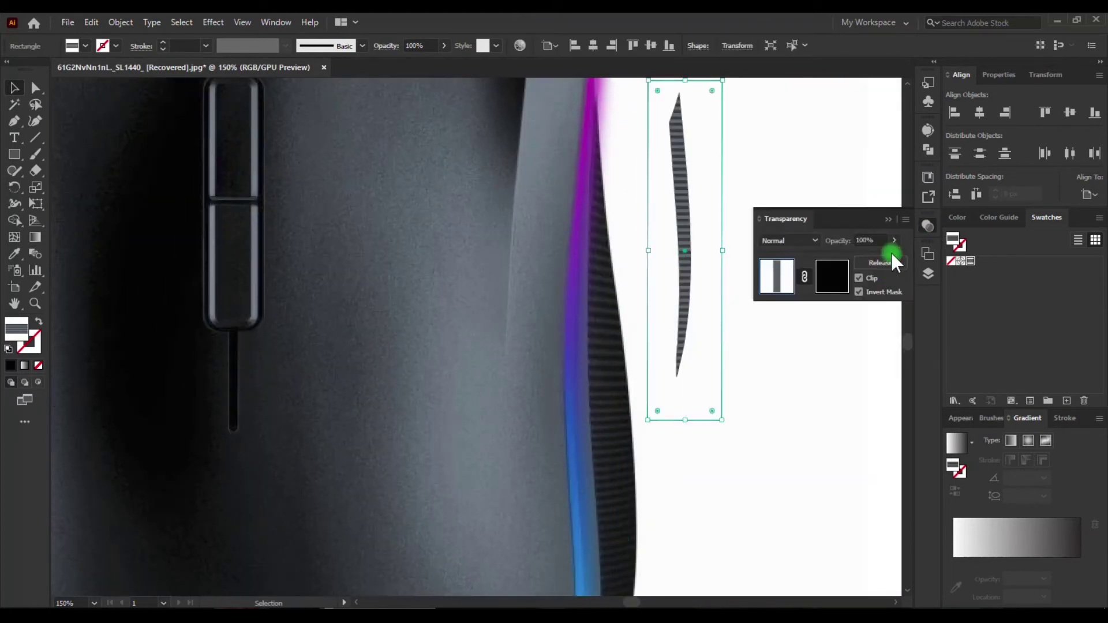
{"action": "left_click", "coordinate": [891, 255]}
{"action": "key", "text": "ctrl+1"}
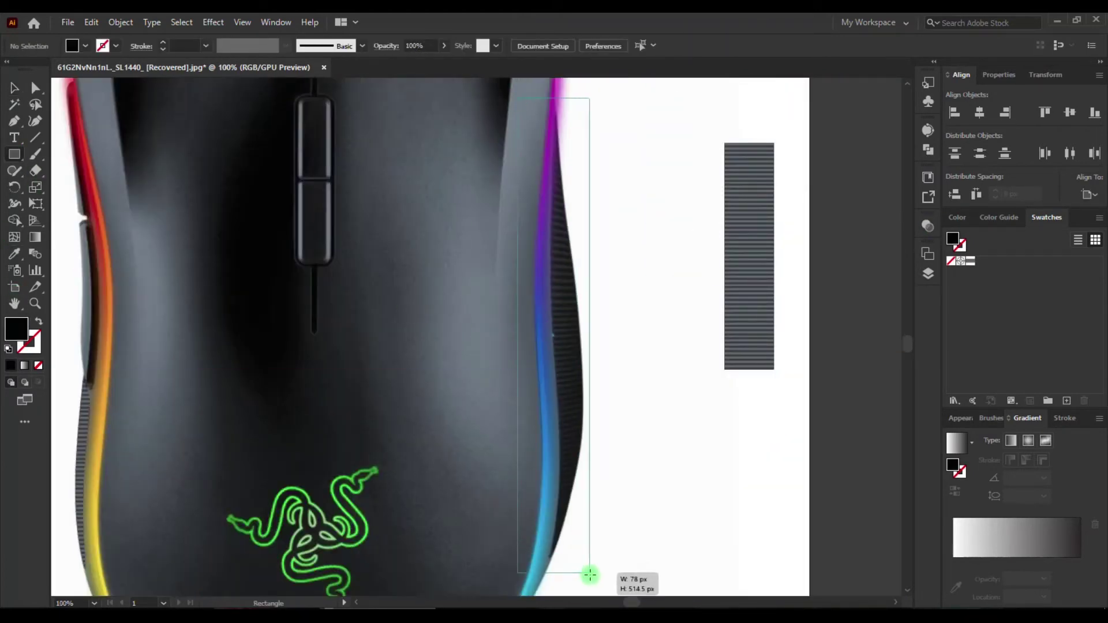
Draw a narrow rectangle along the right grip edge and bend its left side to the curve.
{"action": "left_click_drag", "start_coordinate": [589, 575], "coordinate": [583, 571]}
{"action": "key", "text": "ctrl+y"}
{"action": "key", "text": "F7"}
{"action": "left_click_drag", "start_coordinate": [527, 332], "coordinate": [548, 332]}
{"action": "left_click", "coordinate": [14, 237]}
{"action": "left_click_drag", "start_coordinate": [554, 414], "coordinate": [569, 413]}
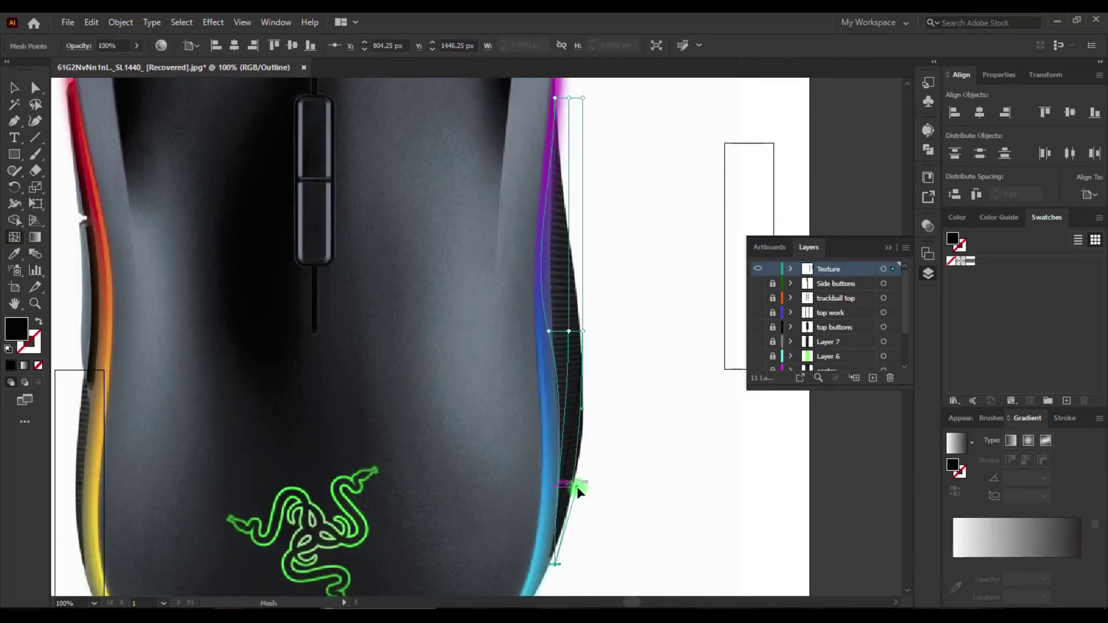
Pull the strip's corner mesh point onto the mouse's right edge.
{"action": "scroll", "coordinate": [577, 491], "scroll_direction": "up", "scroll_amount": 4}
{"action": "scroll", "coordinate": [502, 404], "scroll_direction": "up", "scroll_amount": 5}
{"action": "scroll", "coordinate": [520, 375], "scroll_direction": "up", "scroll_amount": 5}
{"action": "scroll", "coordinate": [496, 286], "scroll_direction": "up", "scroll_amount": 3}
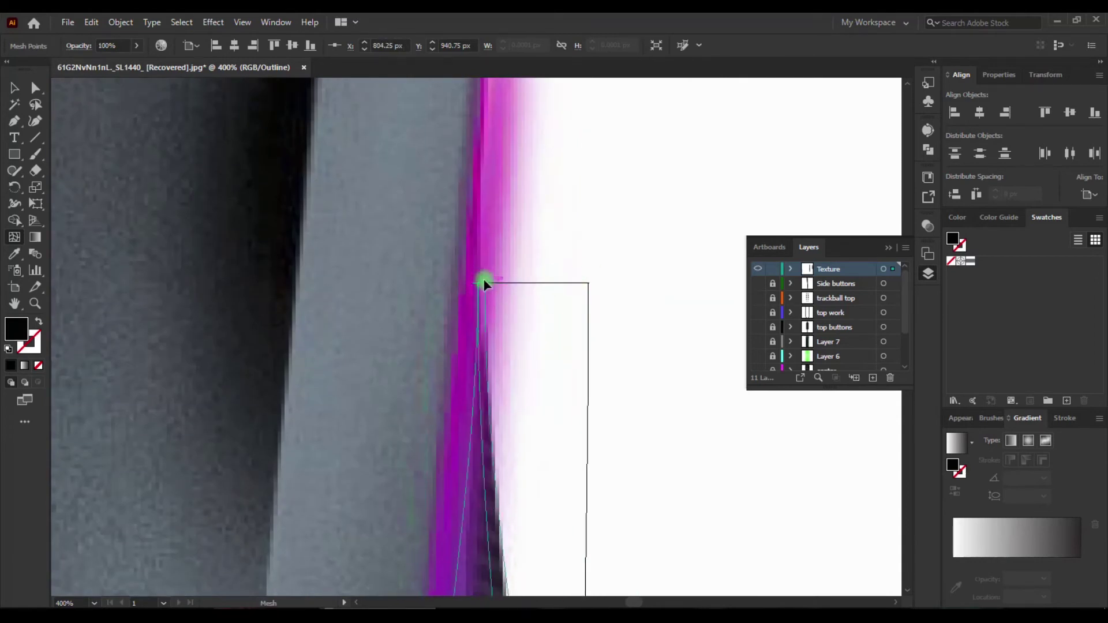
{"action": "mouse_move", "coordinate": [484, 283]}
{"action": "left_mouse_down"}
{"action": "mouse_move", "coordinate": [476, 283]}
{"action": "mouse_move", "coordinate": [474, 152]}
{"action": "mouse_move", "coordinate": [465, 150]}
{"action": "left_mouse_up"}
{"action": "scroll", "coordinate": [487, 153], "scroll_direction": "up", "scroll_amount": 3}
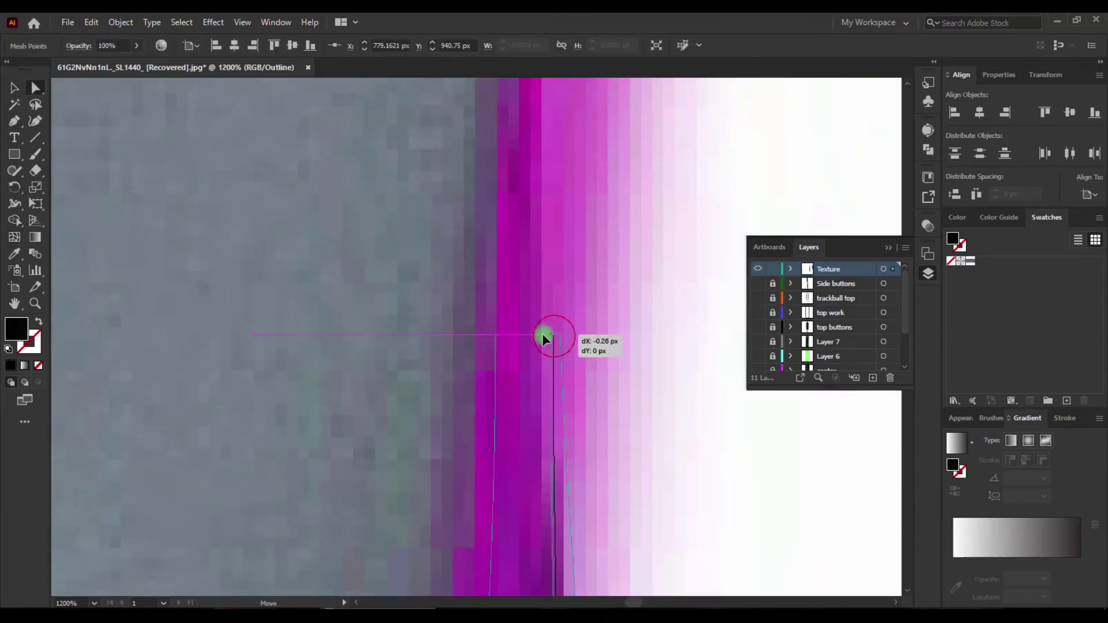
{"action": "scroll", "coordinate": [564, 413], "scroll_direction": "down", "scroll_amount": 5}
{"action": "left_click", "coordinate": [451, 507]}
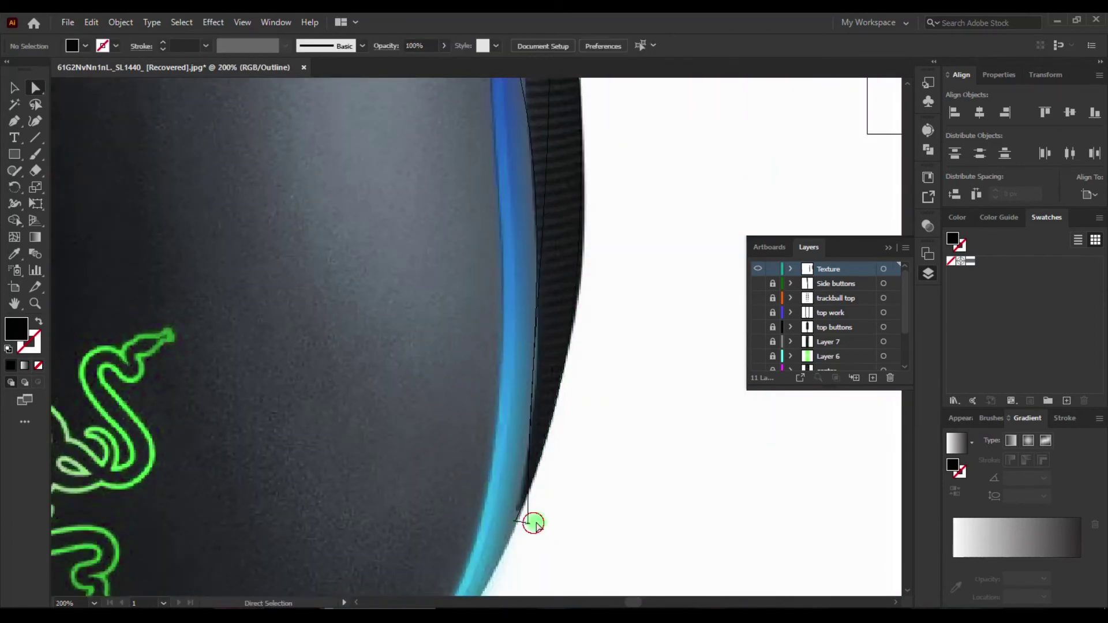
Draw a tall horizontally striped rectangle beside the mouse.
{"action": "scroll", "coordinate": [457, 259], "scroll_direction": "down", "scroll_amount": 3}
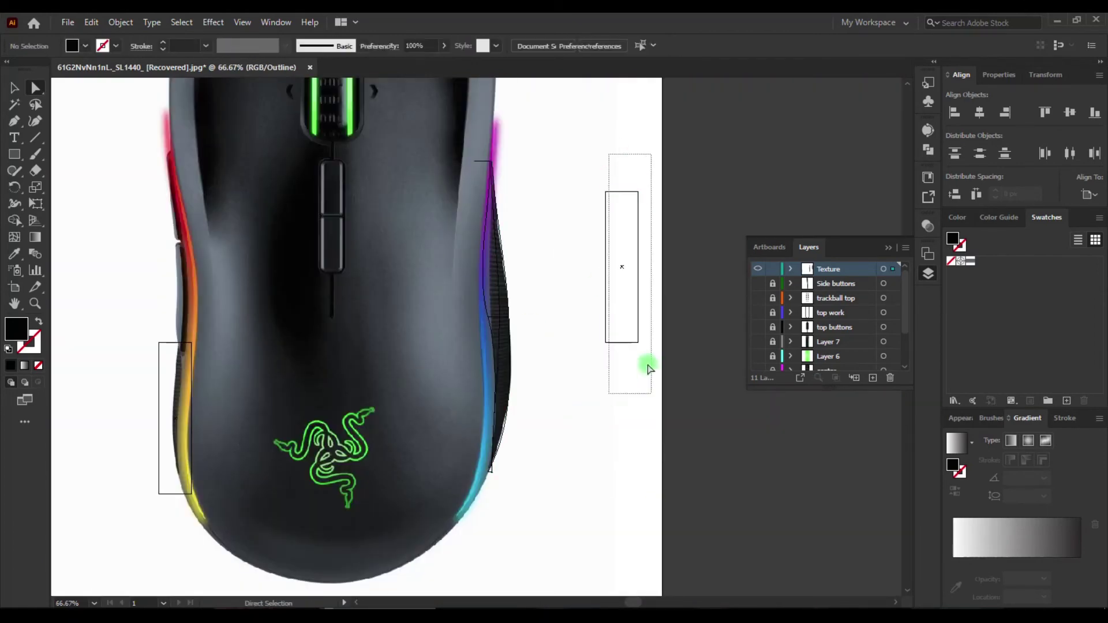
{"action": "left_click_drag", "start_coordinate": [648, 368], "coordinate": [631, 524]}
{"action": "key", "text": "ctrl+y"}
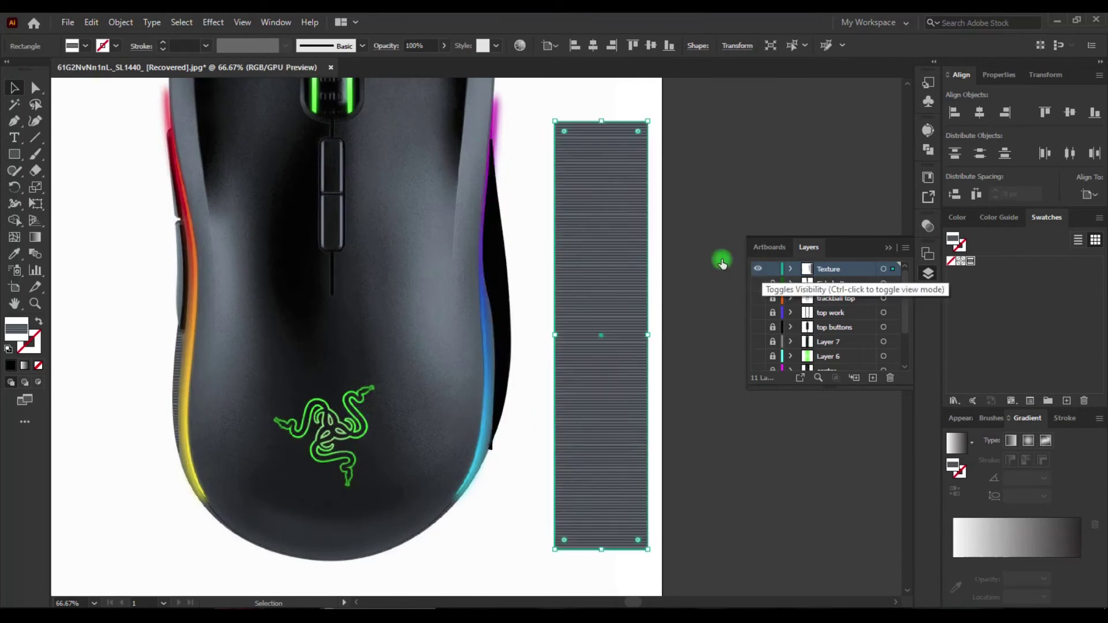
Make an opacity mask for the striped rectangle from the strip shape.
{"action": "key", "text": "shift+ctrl+F10"}
{"action": "left_click", "coordinate": [866, 267]}
{"action": "mouse_move", "coordinate": [591, 283]}
{"action": "left_mouse_down"}
{"action": "mouse_move", "coordinate": [497, 283]}
{"action": "mouse_move", "coordinate": [599, 284]}
{"action": "left_mouse_up"}
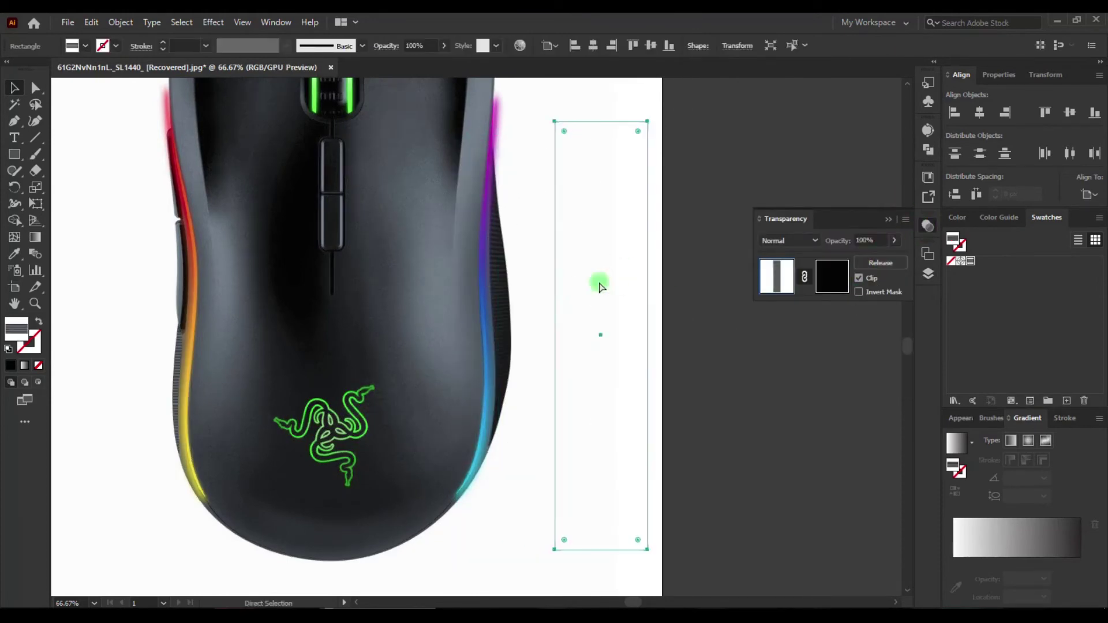
{"action": "key", "text": "ctrl+z"}
{"action": "scroll", "coordinate": [354, 358], "scroll_direction": "up", "scroll_amount": 5}
{"action": "scroll", "coordinate": [478, 363], "scroll_direction": "up", "scroll_amount": 5}
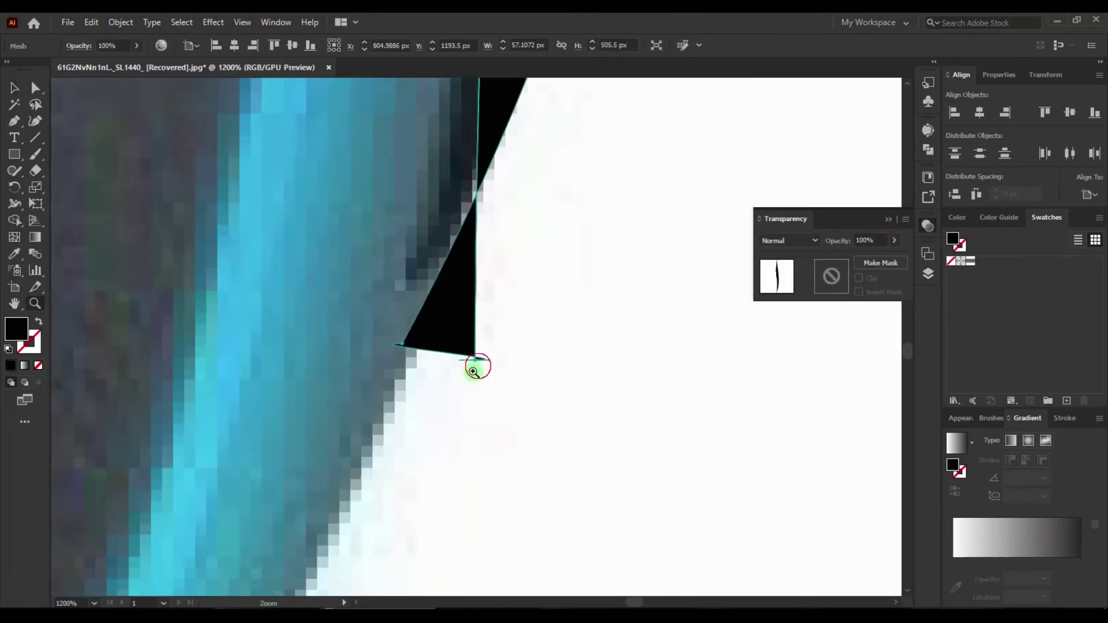
{"action": "scroll", "coordinate": [524, 265], "scroll_direction": "up", "scroll_amount": 3}
{"action": "scroll", "coordinate": [343, 450], "scroll_direction": "up", "scroll_amount": 3}
Reshape the strip's tip by repositioning its mesh points along the edge.
{"action": "mouse_move", "coordinate": [353, 488]}
{"action": "left_mouse_down"}
{"action": "mouse_move", "coordinate": [206, 418]}
{"action": "mouse_move", "coordinate": [383, 438]}
{"action": "mouse_move", "coordinate": [232, 477]}
{"action": "mouse_move", "coordinate": [230, 416]}
{"action": "mouse_move", "coordinate": [372, 293]}
{"action": "left_mouse_up"}
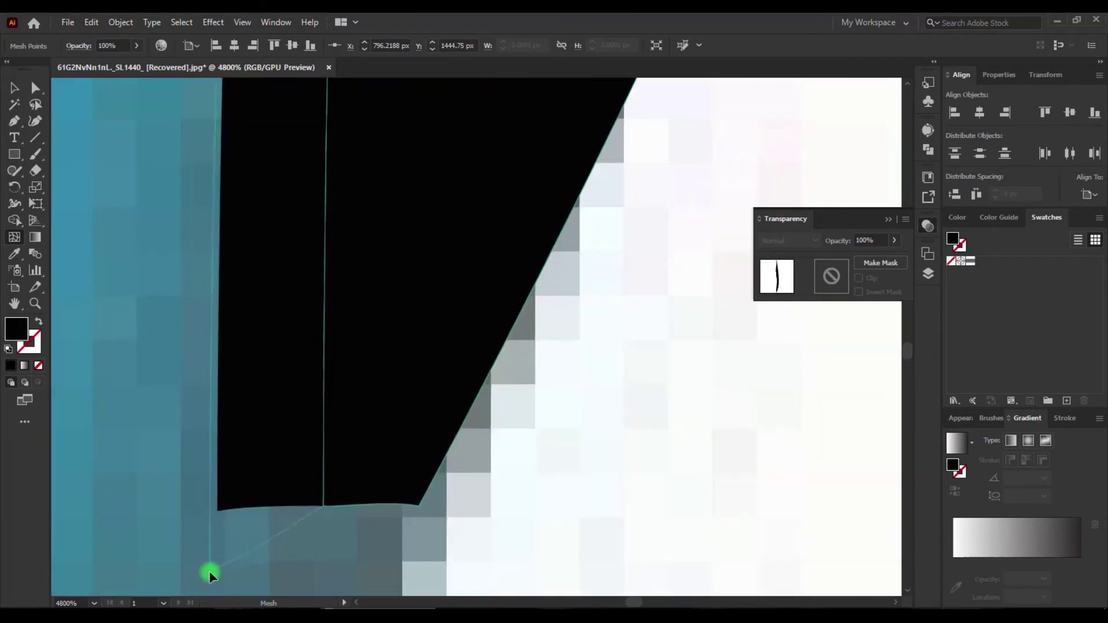
{"action": "left_click_drag", "start_coordinate": [219, 377], "coordinate": [209, 435]}
{"action": "left_click", "coordinate": [380, 390]}
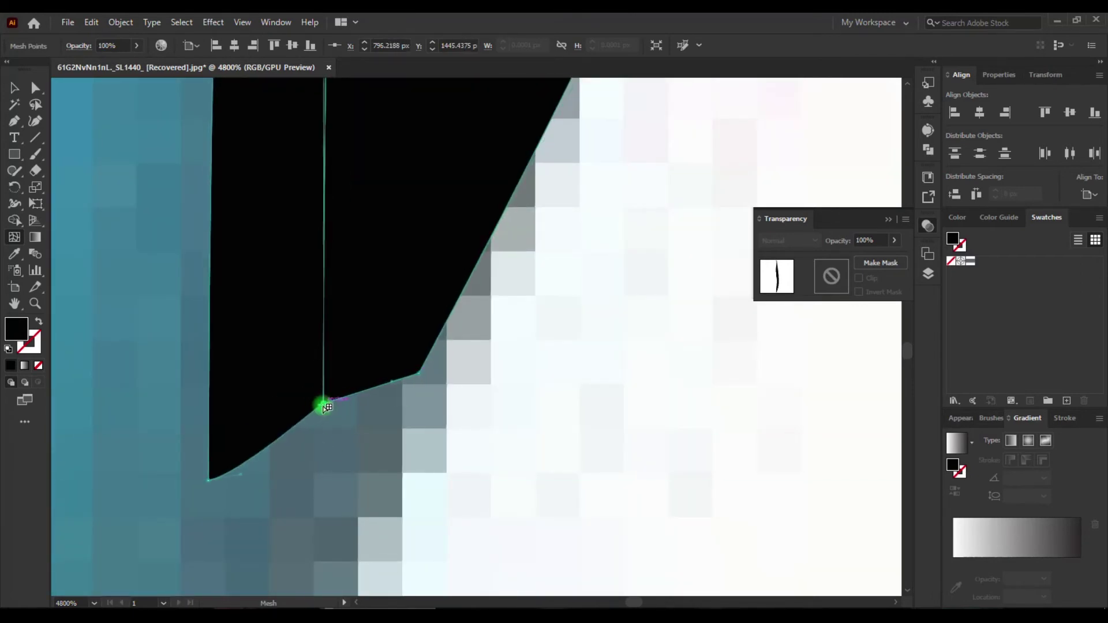
{"action": "left_click_drag", "start_coordinate": [262, 455], "coordinate": [391, 386]}
{"action": "scroll", "coordinate": [510, 348], "scroll_direction": "up", "scroll_amount": 5}
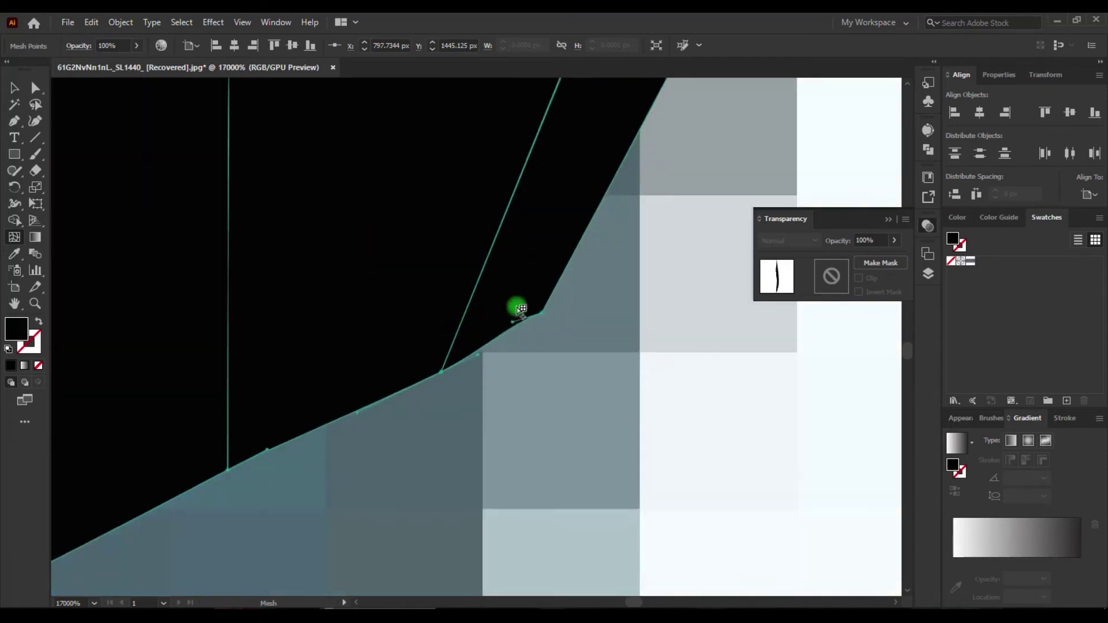
{"action": "left_click_drag", "start_coordinate": [451, 345], "coordinate": [265, 475]}
{"action": "left_click", "coordinate": [536, 324]}
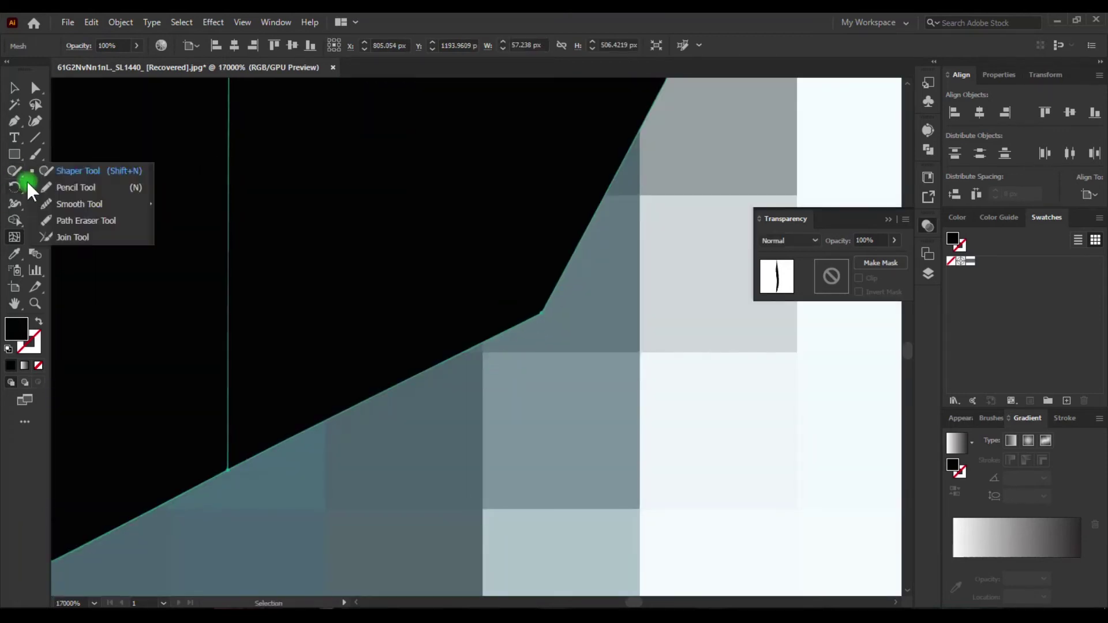
{"action": "scroll", "coordinate": [535, 349], "scroll_direction": "down", "scroll_amount": 5}
{"action": "key", "text": "ctrl+0"}
Move the masked textured strip onto the mouse's right edge.
{"action": "left_click", "coordinate": [187, 424]}
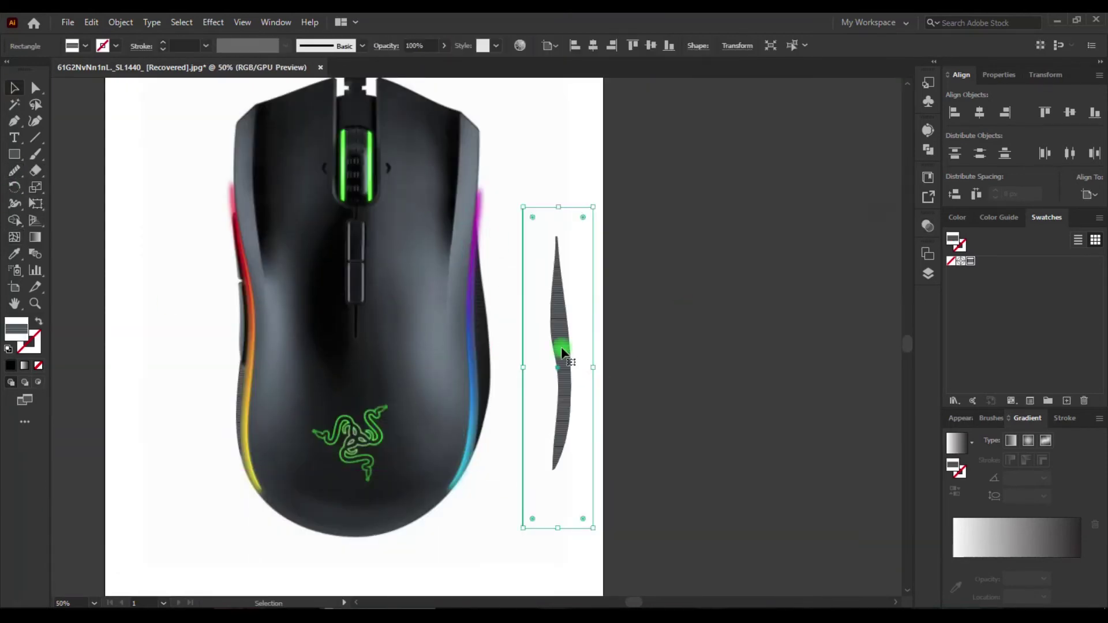
{"action": "left_click", "coordinate": [889, 220]}
{"action": "left_click_drag", "start_coordinate": [559, 335], "coordinate": [477, 329]}
{"action": "scroll", "coordinate": [477, 329], "scroll_direction": "up", "scroll_amount": 5}
{"action": "key", "text": "u"}
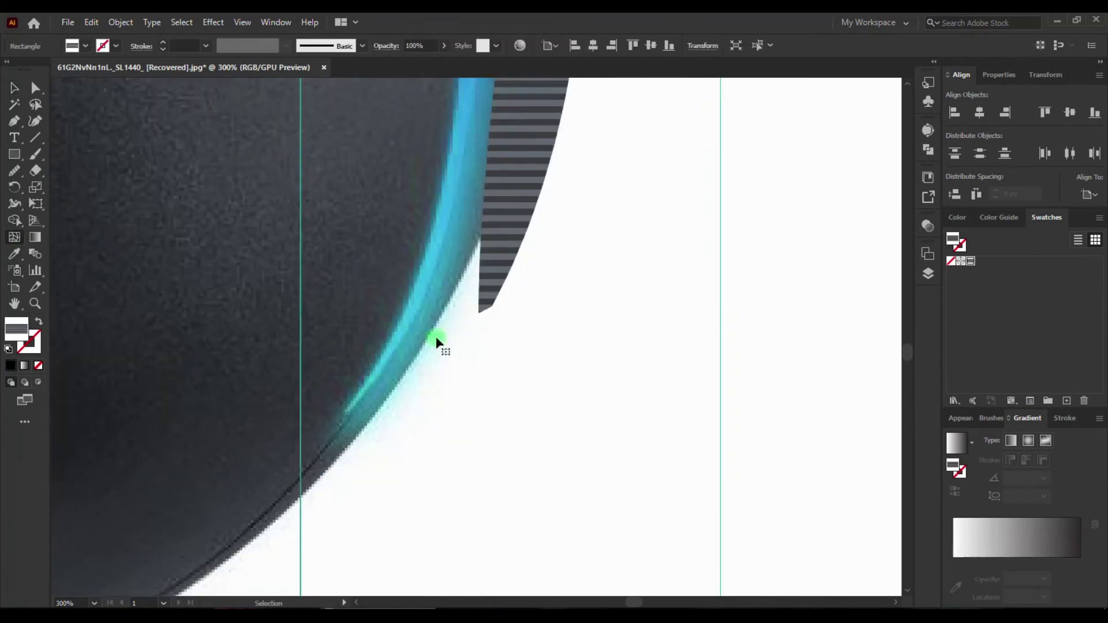
{"action": "left_click", "coordinate": [448, 309]}
Check Invert Mask so the stripes cover the grip edge.
{"action": "scroll", "coordinate": [440, 344], "scroll_direction": "up", "scroll_amount": 2}
{"action": "scroll", "coordinate": [378, 374], "scroll_direction": "down", "scroll_amount": 2}
{"action": "left_click", "coordinate": [881, 262]}
{"action": "scroll", "coordinate": [516, 353], "scroll_direction": "up", "scroll_amount": 3}
{"action": "scroll", "coordinate": [516, 353], "scroll_direction": "up", "scroll_amount": 2}
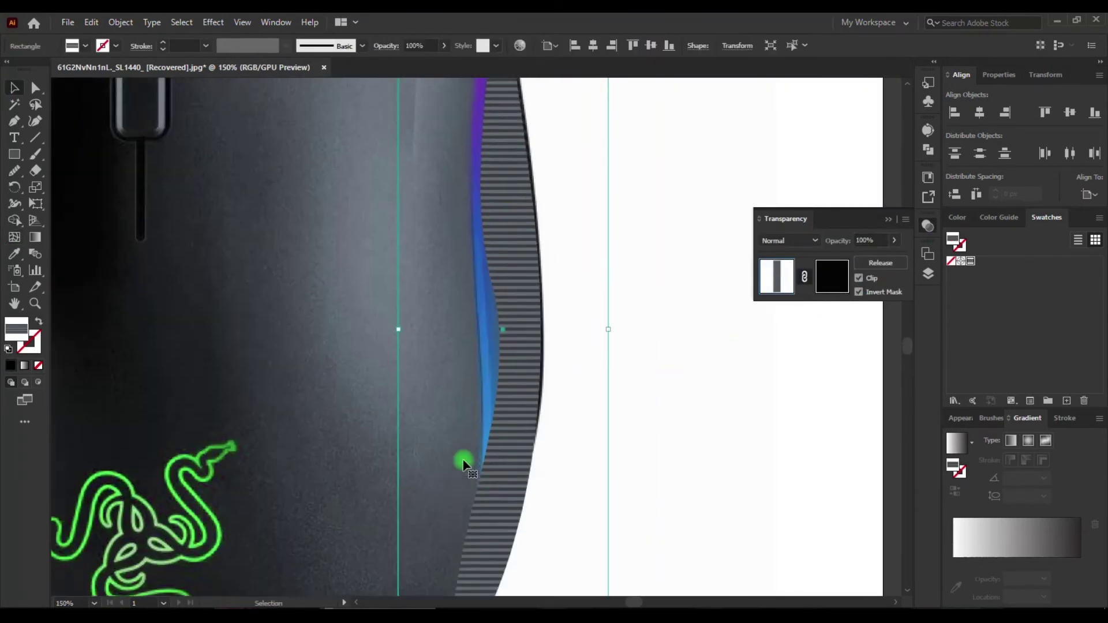
{"action": "scroll", "coordinate": [546, 299], "scroll_direction": "down", "scroll_amount": 3}
Create a new layer above the Texture layer.
{"action": "left_click", "coordinate": [928, 273]}
{"action": "key", "text": "ctrl+y"}
{"action": "left_click", "coordinate": [771, 284]}
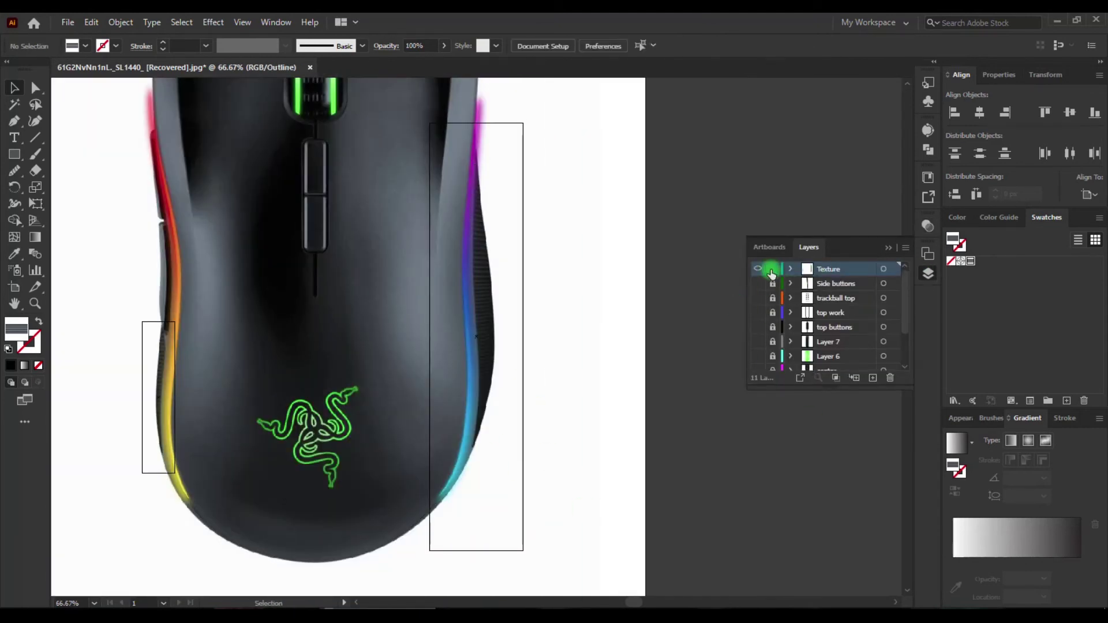
{"action": "key", "text": "Return"}
{"action": "scroll", "coordinate": [95, 435], "scroll_direction": "down", "scroll_amount": 3}
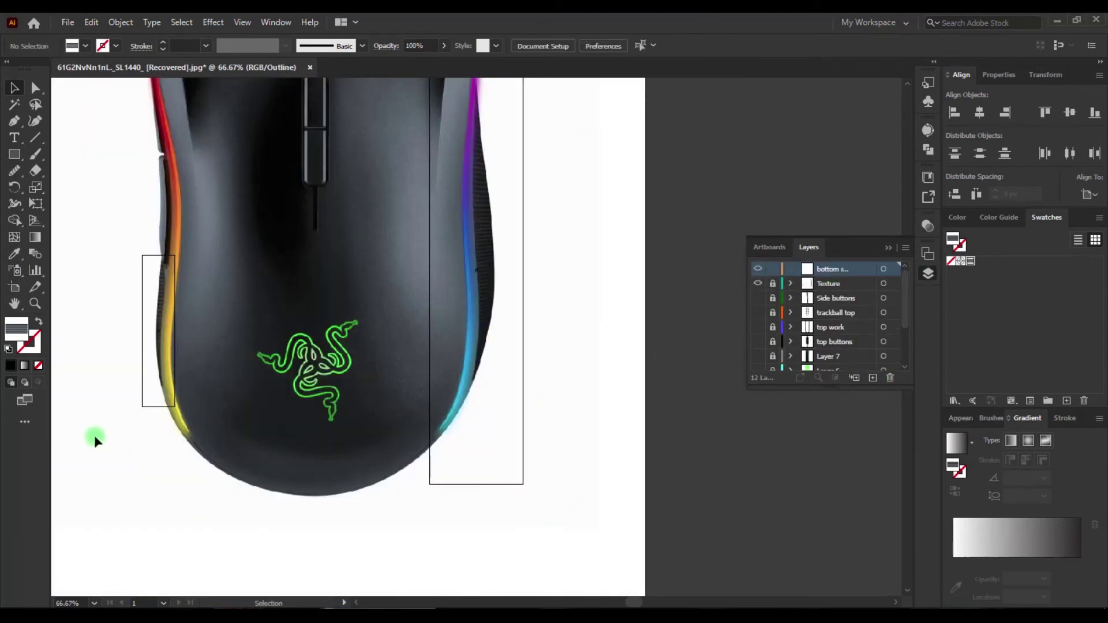
Add mesh points and lines to the bottom rectangle with the Mesh tool.
{"action": "scroll", "coordinate": [95, 436], "scroll_direction": "up", "scroll_amount": 2}
{"action": "scroll", "coordinate": [453, 501], "scroll_direction": "up", "scroll_amount": 3}
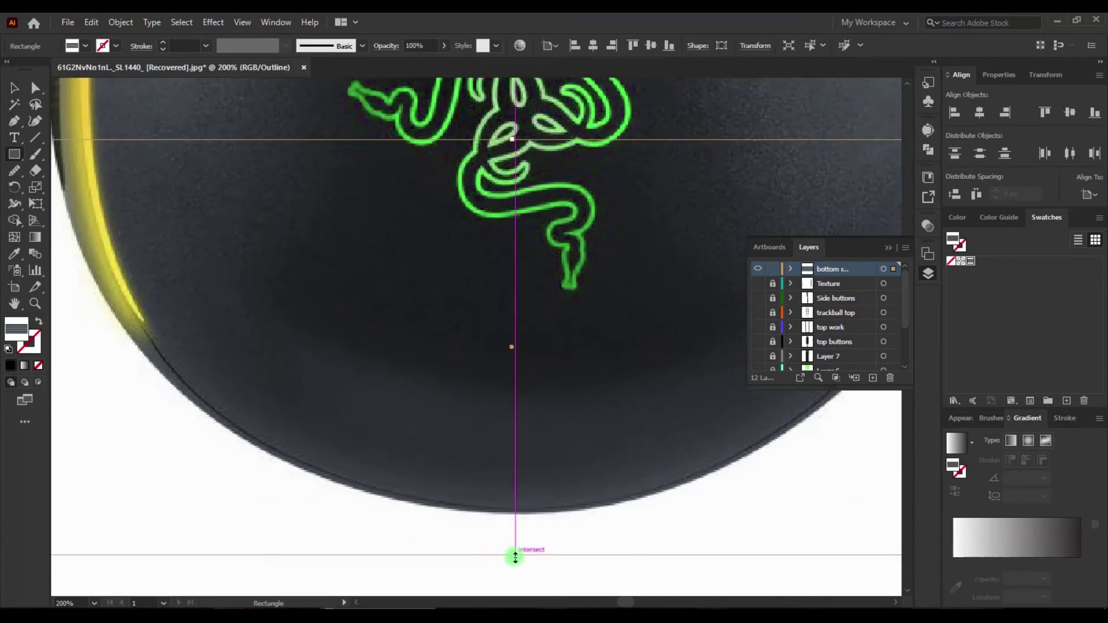
{"action": "key", "text": "u"}
{"action": "left_click", "coordinate": [492, 366]}
{"action": "scroll", "coordinate": [492, 366], "scroll_direction": "right", "scroll_amount": 5}
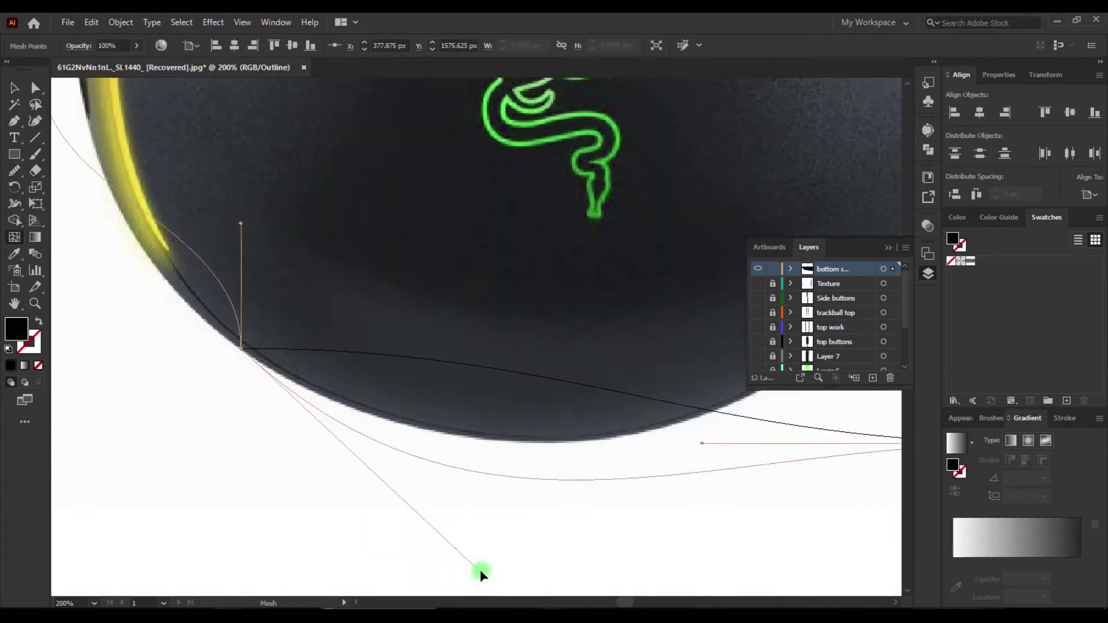
{"action": "left_click", "coordinate": [490, 396]}
{"action": "scroll", "coordinate": [488, 425], "scroll_direction": "left", "scroll_amount": 10}
{"action": "left_click", "coordinate": [230, 202]}
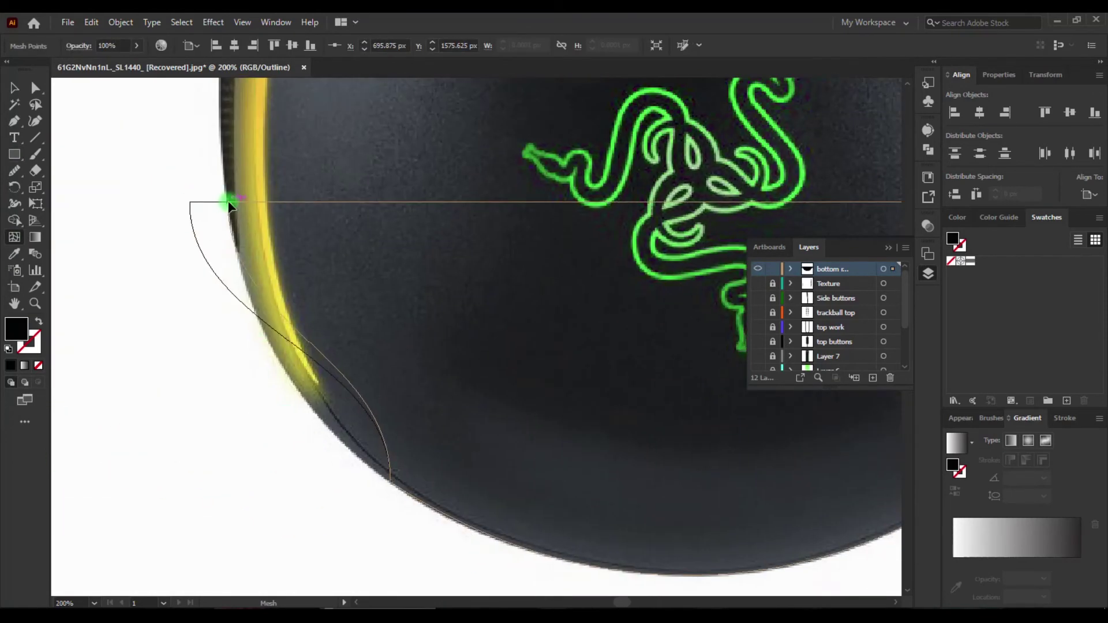
{"action": "scroll", "coordinate": [235, 340], "scroll_direction": "right", "scroll_amount": 10}
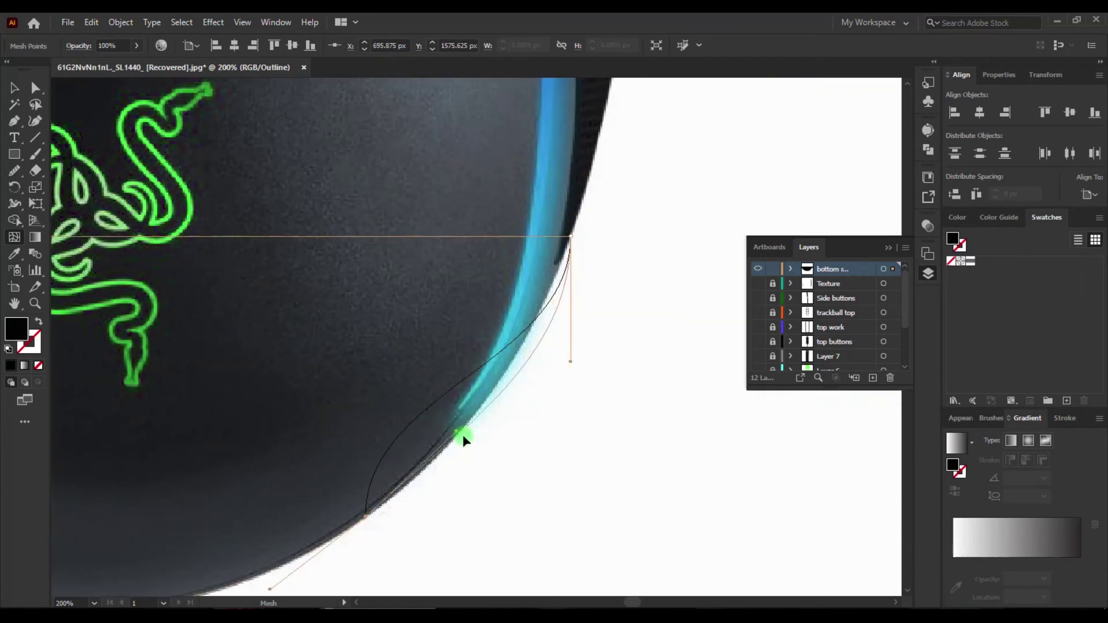
{"action": "scroll", "coordinate": [359, 484], "scroll_direction": "left", "scroll_amount": 5}
{"action": "scroll", "coordinate": [547, 416], "scroll_direction": "left", "scroll_amount": 5}
{"action": "scroll", "coordinate": [275, 393], "scroll_direction": "up", "scroll_amount": 5}
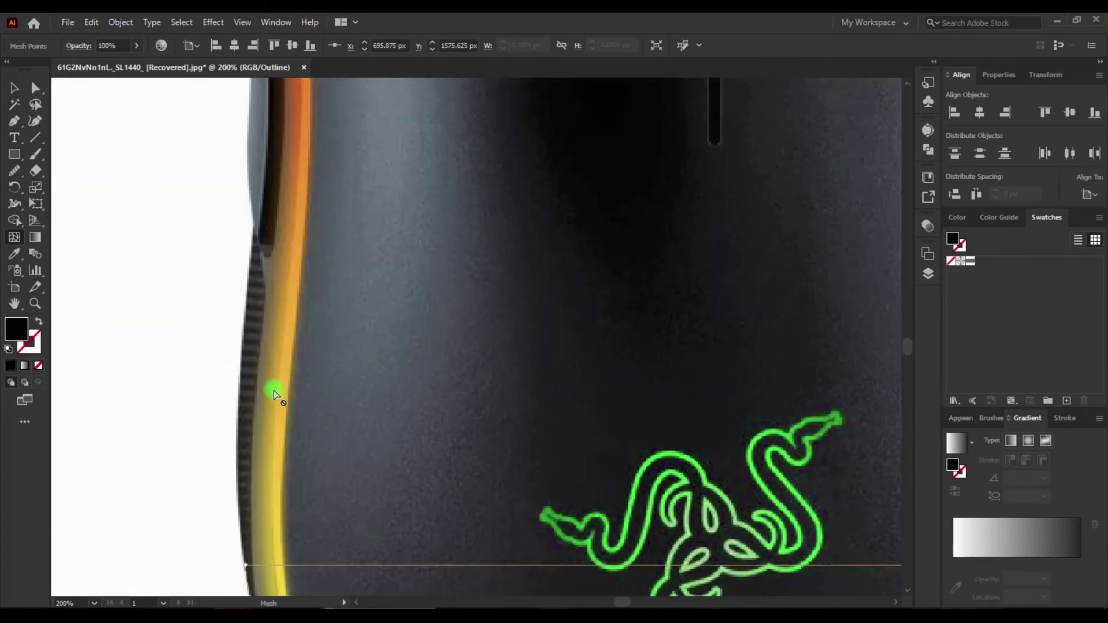
{"action": "scroll", "coordinate": [269, 353], "scroll_direction": "up", "scroll_amount": 5}
{"action": "scroll", "coordinate": [269, 353], "scroll_direction": "down", "scroll_amount": 5}
{"action": "scroll", "coordinate": [470, 475], "scroll_direction": "up", "scroll_amount": 5}
Drag the mesh's upper and left points onto the mouse's lower outline.
{"action": "key", "text": "a"}
{"action": "left_click_drag", "start_coordinate": [137, 348], "coordinate": [394, 385]}
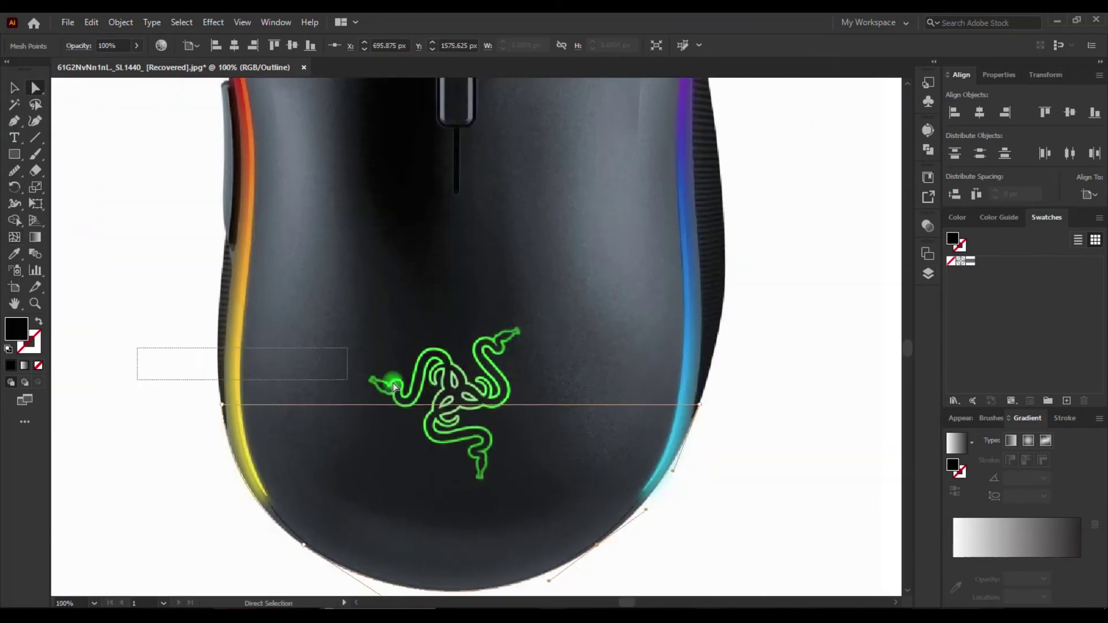
{"action": "left_click_drag", "start_coordinate": [462, 407], "coordinate": [407, 343]}
{"action": "scroll", "coordinate": [598, 371], "scroll_direction": "down", "scroll_amount": 3}
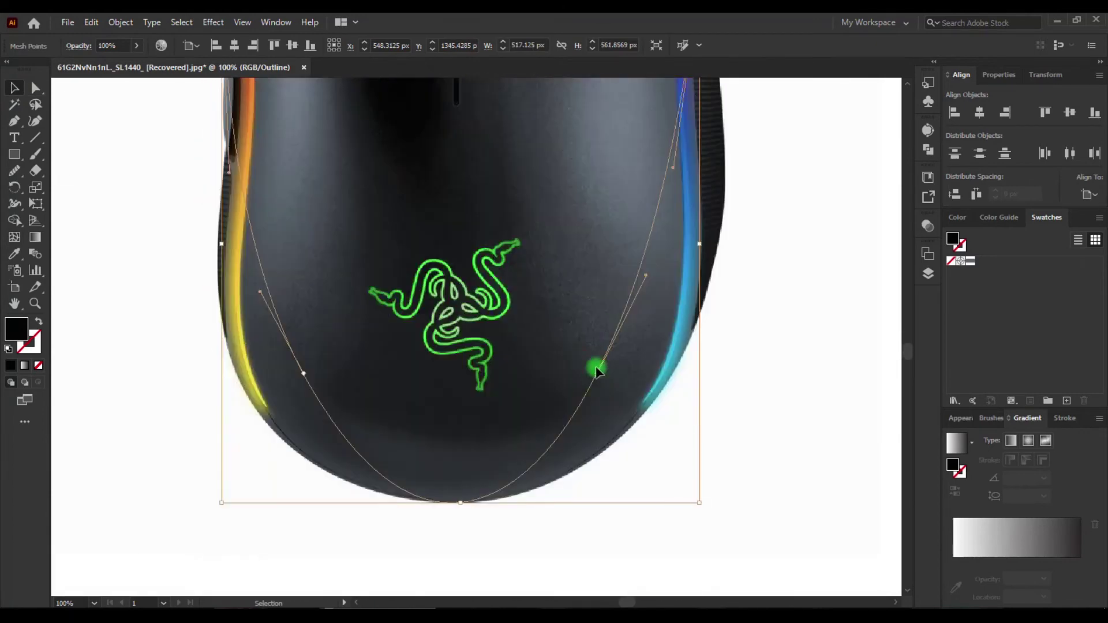
{"action": "key", "text": "a"}
{"action": "left_click_drag", "start_coordinate": [282, 391], "coordinate": [254, 419]}
{"action": "scroll", "coordinate": [242, 387], "scroll_direction": "down", "scroll_amount": 3}
{"action": "left_click_drag", "start_coordinate": [373, 531], "coordinate": [378, 498]}
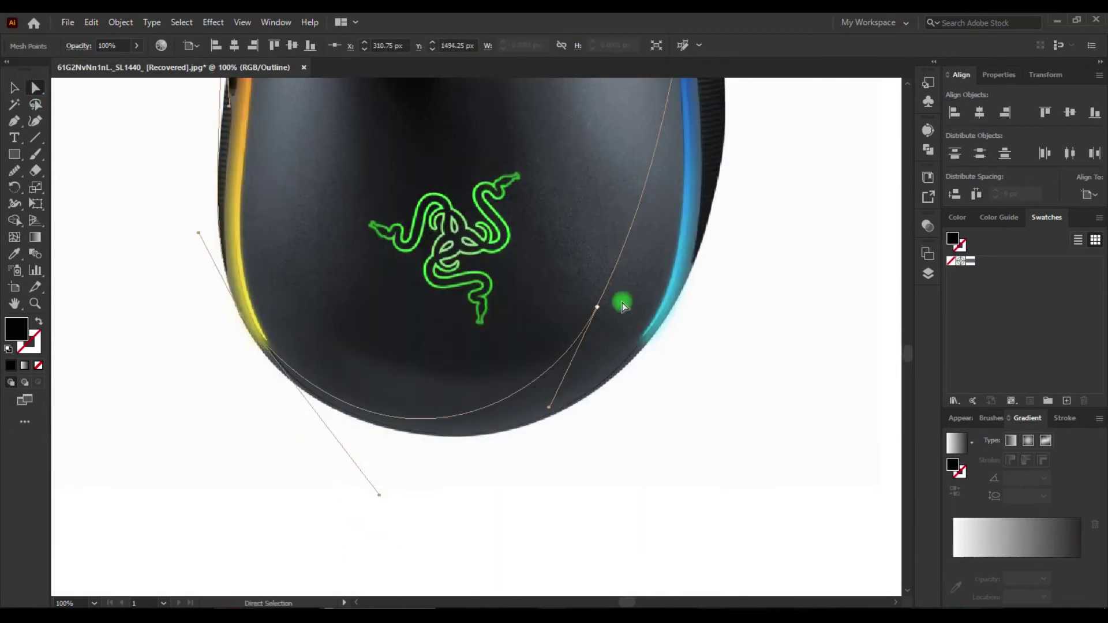
Refine the bottom-left mesh points so the shape follows the curve.
{"action": "scroll", "coordinate": [237, 335], "scroll_direction": "up", "scroll_amount": 5}
{"action": "scroll", "coordinate": [681, 404], "scroll_direction": "down", "scroll_amount": 3}
{"action": "mouse_move", "coordinate": [717, 300]}
{"action": "left_mouse_down"}
{"action": "mouse_move", "coordinate": [618, 531]}
{"action": "mouse_move", "coordinate": [372, 544]}
{"action": "left_mouse_up"}
{"action": "scroll", "coordinate": [567, 546], "scroll_direction": "down", "scroll_amount": 2}
{"action": "scroll", "coordinate": [371, 543], "scroll_direction": "up", "scroll_amount": 5}
{"action": "left_click_drag", "start_coordinate": [227, 154], "coordinate": [234, 154]}
{"action": "left_click", "coordinate": [696, 150]}
{"action": "scroll", "coordinate": [456, 366], "scroll_direction": "down", "scroll_amount": 7}
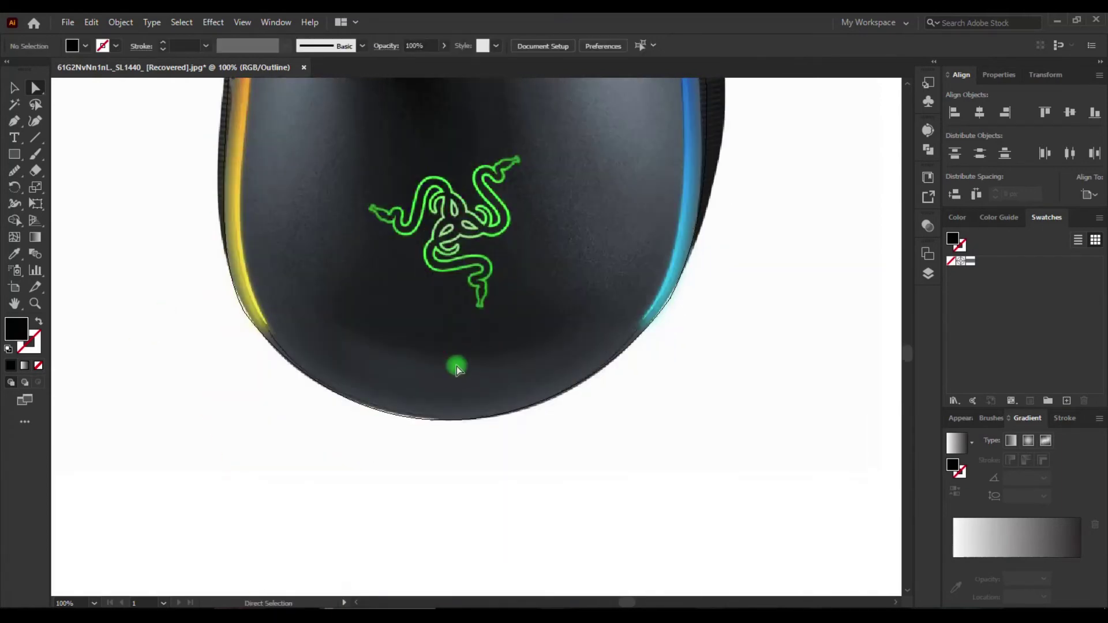
{"action": "left_click", "coordinate": [402, 409]}
{"action": "left_click_drag", "start_coordinate": [582, 424], "coordinate": [582, 425]}
{"action": "scroll", "coordinate": [10, 255], "scroll_direction": "up", "scroll_amount": 2}
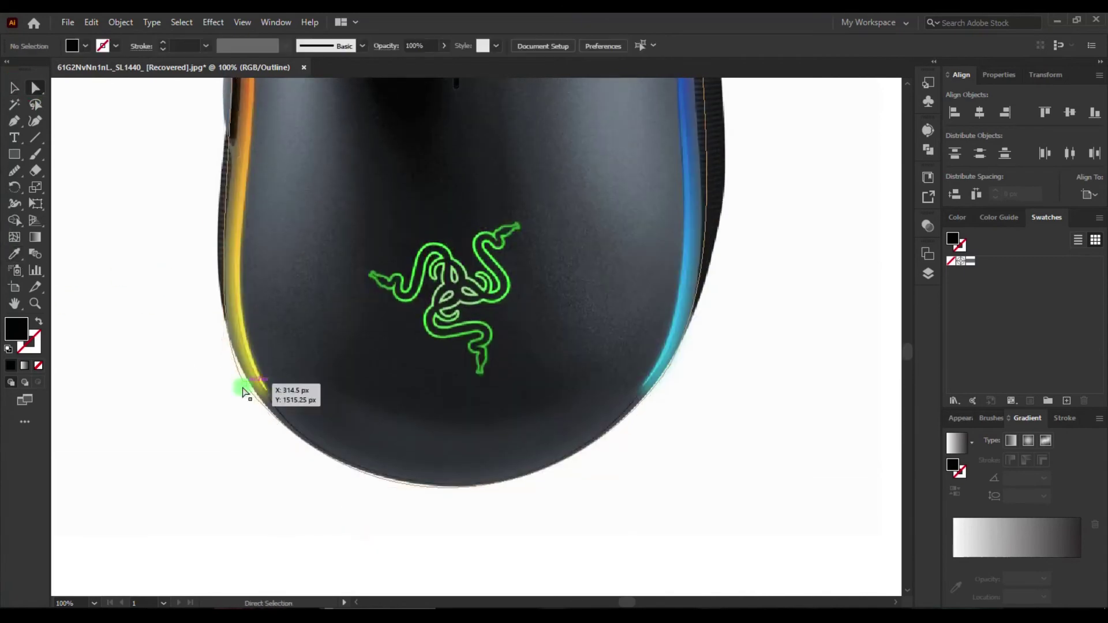
Fill the whole bottom mesh shape with a dark colour, then deselect it.
{"action": "key", "text": "v"}
{"action": "scroll", "coordinate": [156, 346], "scroll_direction": "up", "scroll_amount": 3}
{"action": "left_click_drag", "start_coordinate": [166, 154], "coordinate": [776, 545]}
{"action": "key", "text": "ctrl+equal"}
{"action": "scroll", "coordinate": [352, 246], "scroll_direction": "down", "scroll_amount": 5}
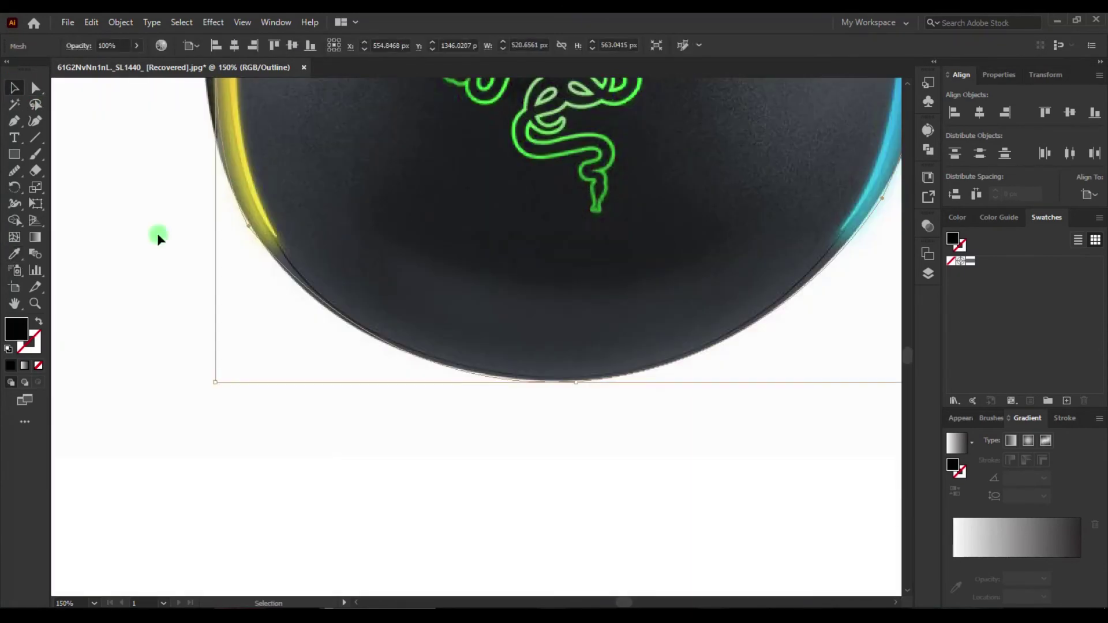
{"action": "left_click", "coordinate": [928, 274]}
{"action": "left_click", "coordinate": [304, 292]}
{"action": "left_click", "coordinate": [208, 94]}
{"action": "key", "text": "ctrl+shift+a"}
Add a mesh line along the edge and adjust its handles to match the curve.
{"action": "key", "text": "ctrl+equal"}
{"action": "key", "text": "ctrl+equal"}
{"action": "left_click", "coordinate": [14, 237]}
{"action": "left_click", "coordinate": [441, 366]}
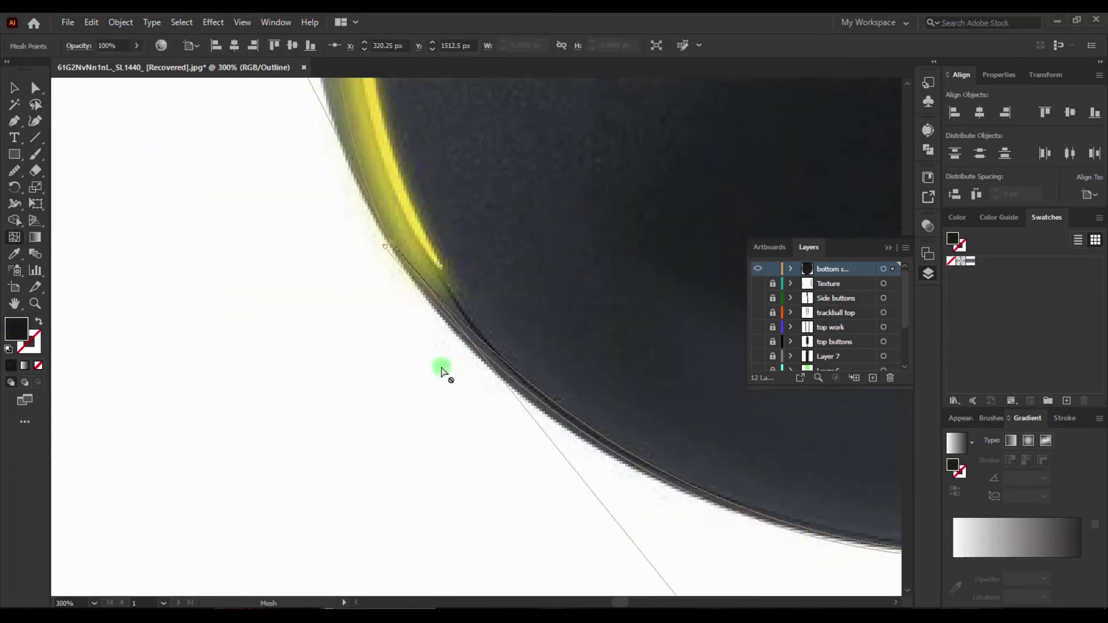
{"action": "left_click", "coordinate": [35, 88]}
{"action": "left_click", "coordinate": [334, 316]}
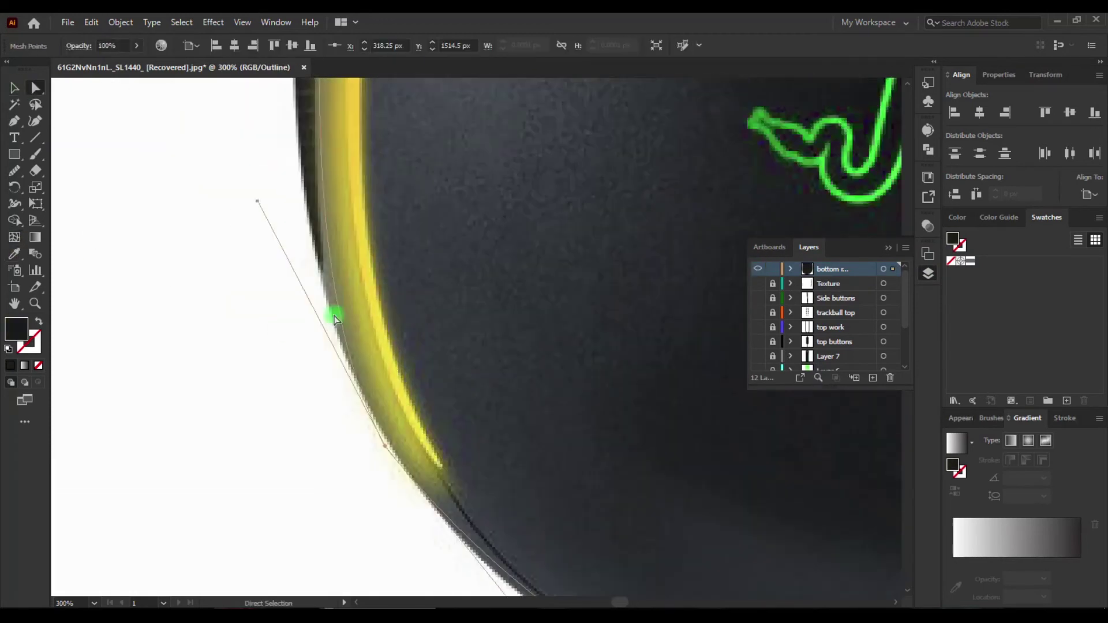
{"action": "left_click_drag", "start_coordinate": [395, 458], "coordinate": [422, 508]}
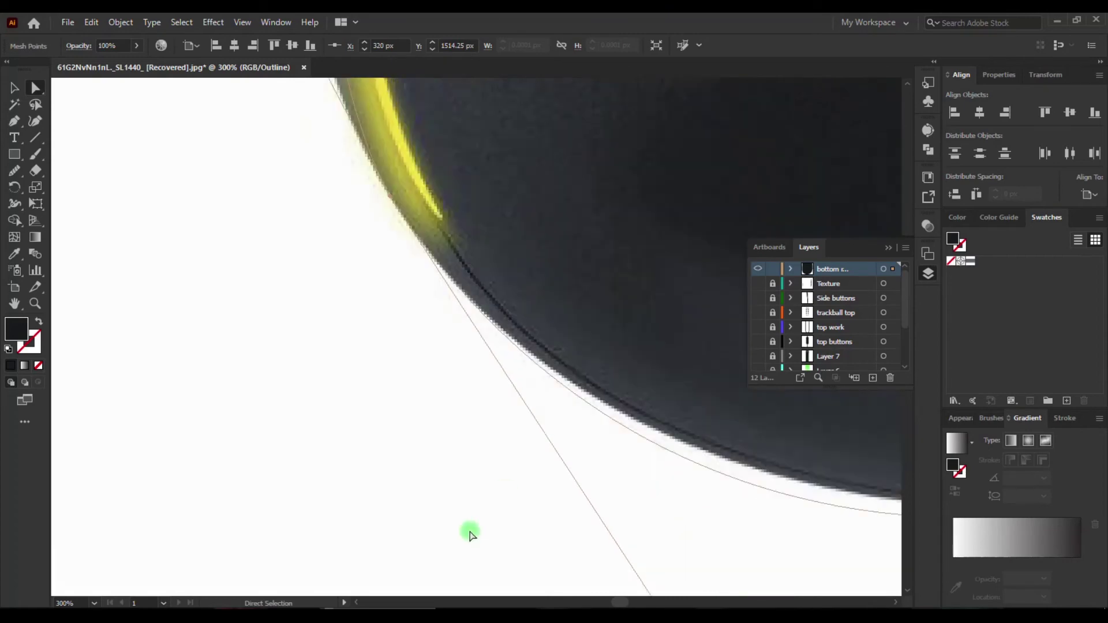
{"action": "scroll", "coordinate": [393, 473], "scroll_direction": "right", "scroll_amount": 10}
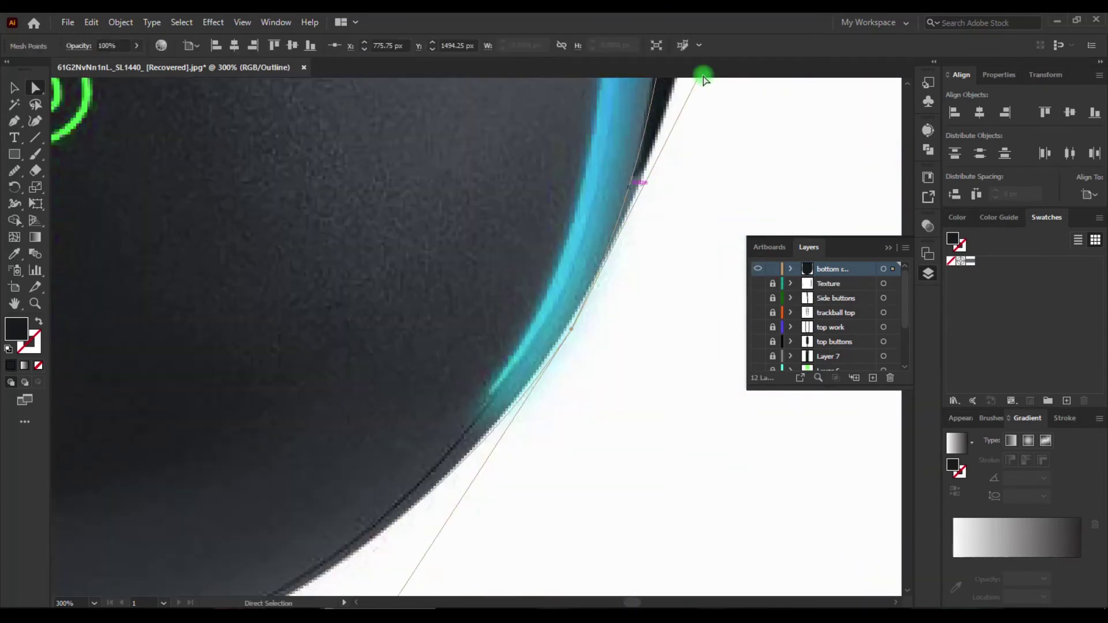
{"action": "mouse_move", "coordinate": [710, 253]}
{"action": "left_mouse_down"}
{"action": "mouse_move", "coordinate": [694, 361]}
{"action": "mouse_move", "coordinate": [737, 149]}
{"action": "left_mouse_up"}
{"action": "left_click_drag", "start_coordinate": [426, 302], "coordinate": [471, 345]}
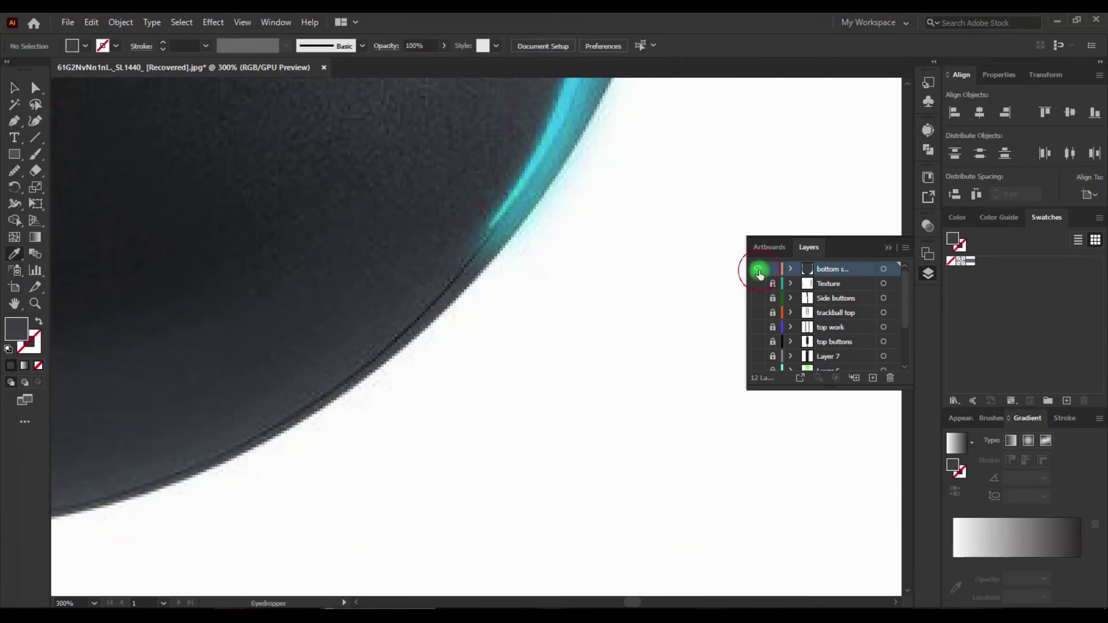
{"action": "key", "text": "ctrl+minus"}
{"action": "key", "text": "ctrl+minus"}
{"action": "key", "text": "ctrl+minus"}
{"action": "key", "text": "i"}
{"action": "key", "text": "F7"}
{"action": "key", "text": "F7"}
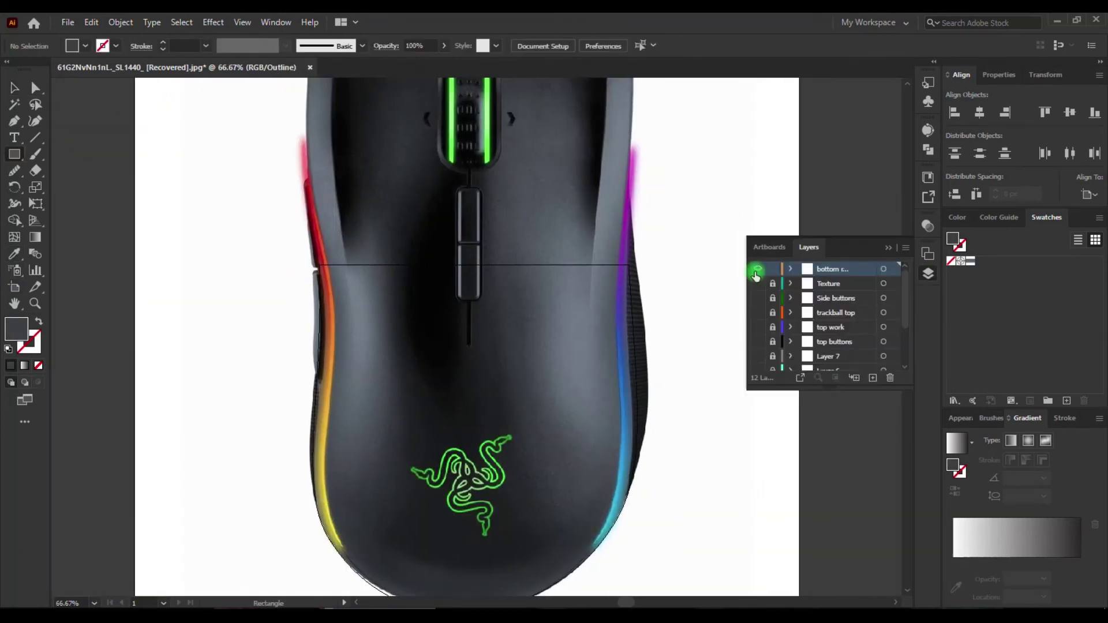
Draw a tall strip over the left light, add a mesh line, and pull a point onto the edge.
{"action": "left_click", "coordinate": [579, 262]}
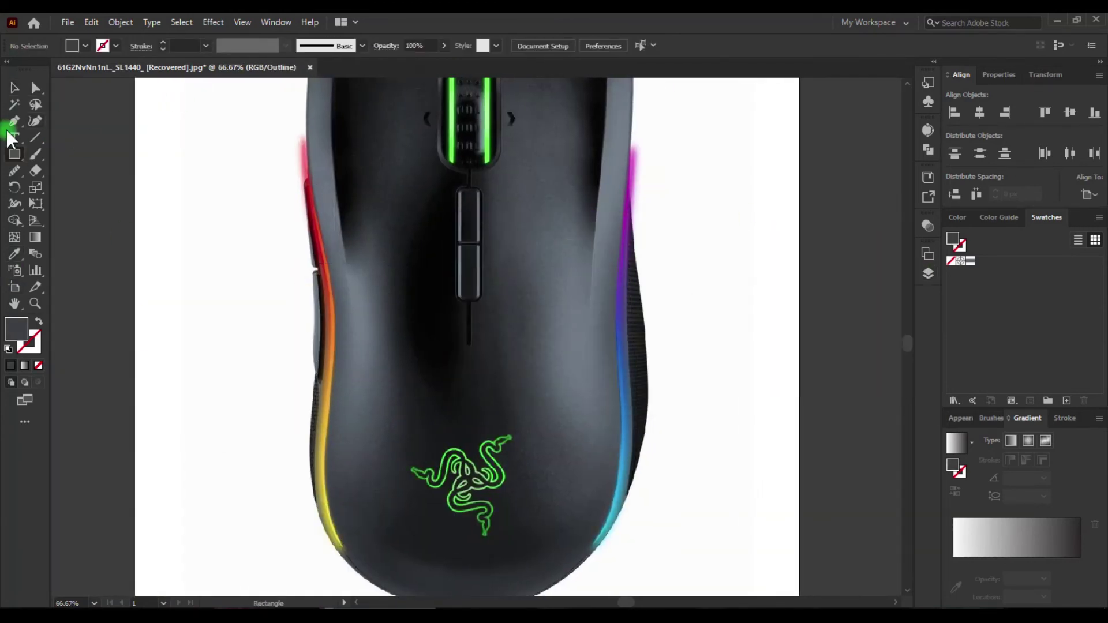
{"action": "left_click_drag", "start_coordinate": [407, 558], "coordinate": [406, 559]}
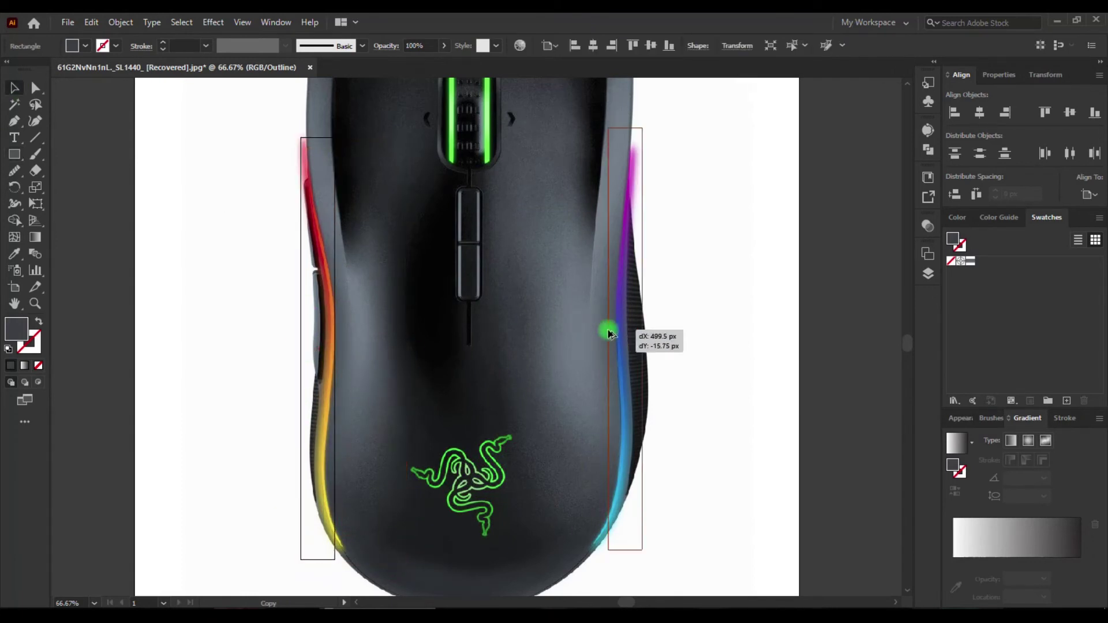
{"action": "key", "text": "u"}
{"action": "left_click", "coordinate": [309, 346]}
{"action": "scroll", "coordinate": [317, 155], "scroll_direction": "up", "scroll_amount": 3, "text": "alt"}
{"action": "left_click", "coordinate": [488, 297]}
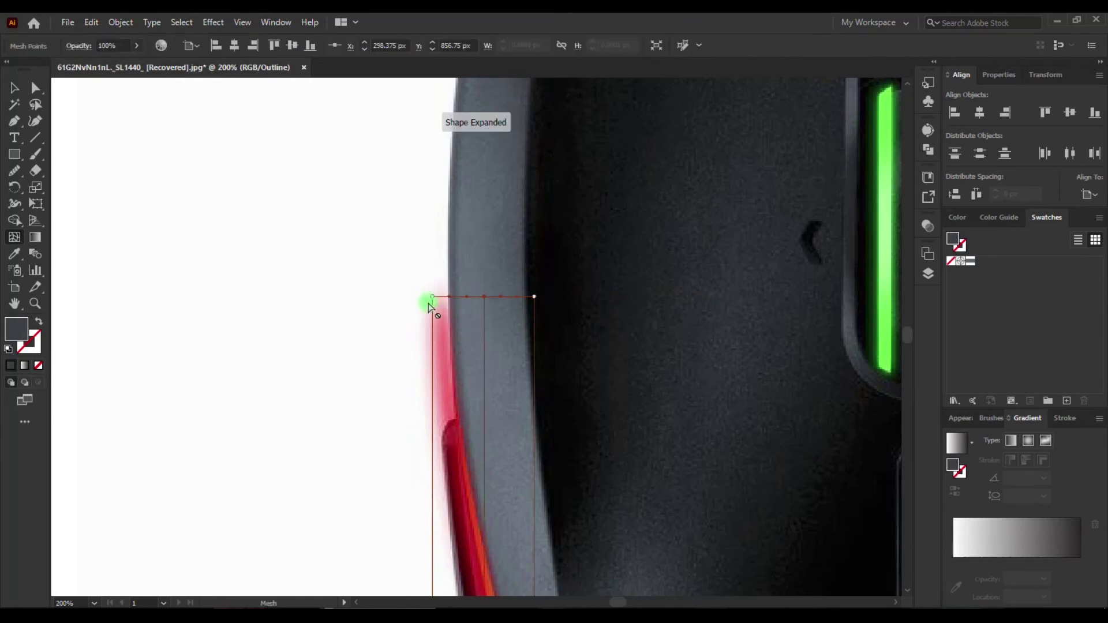
{"action": "scroll", "coordinate": [480, 325], "scroll_direction": "down", "scroll_amount": 10}
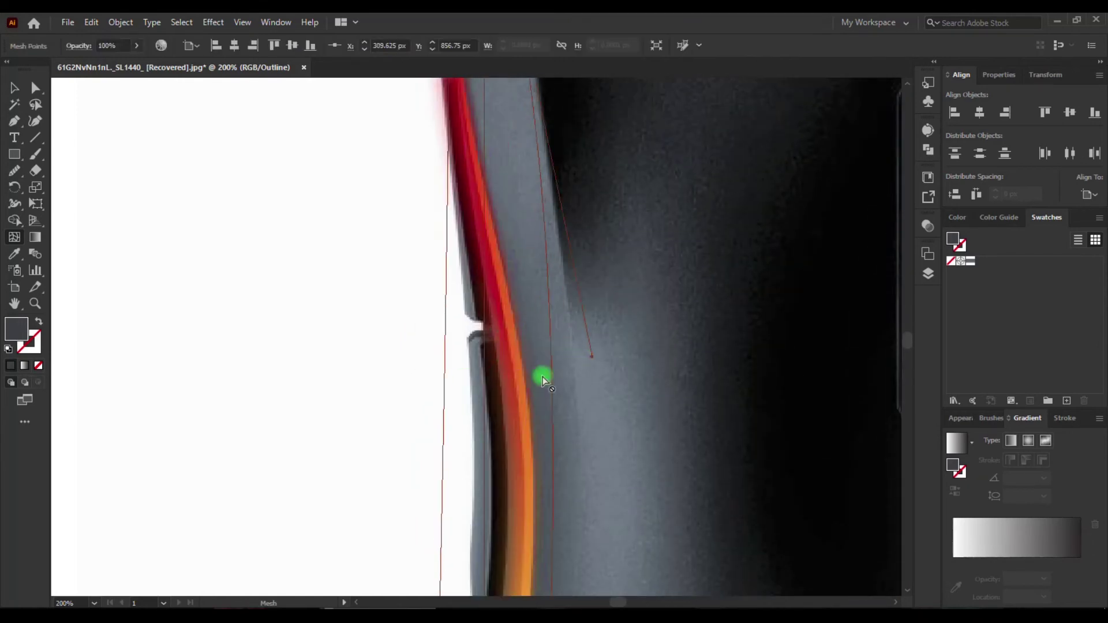
{"action": "scroll", "coordinate": [592, 358], "scroll_direction": "up", "scroll_amount": 5}
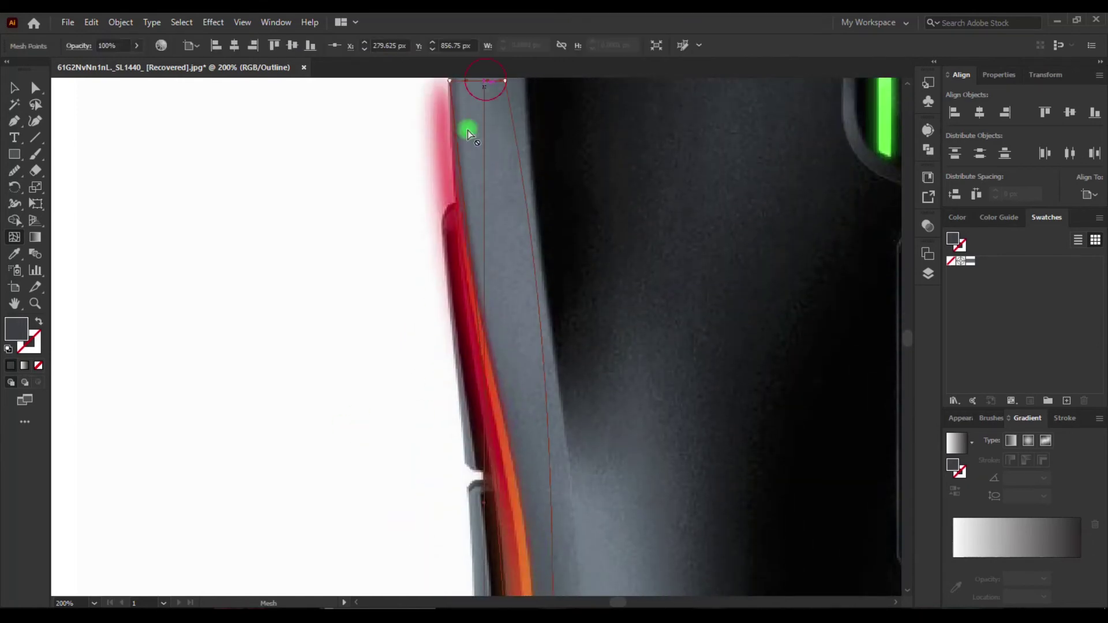
{"action": "scroll", "coordinate": [500, 425], "scroll_direction": "down", "scroll_amount": 5}
{"action": "scroll", "coordinate": [472, 455], "scroll_direction": "down", "scroll_amount": 5}
{"action": "left_click_drag", "start_coordinate": [558, 423], "coordinate": [559, 423]}
{"action": "scroll", "coordinate": [520, 346], "scroll_direction": "up", "scroll_amount": 5}
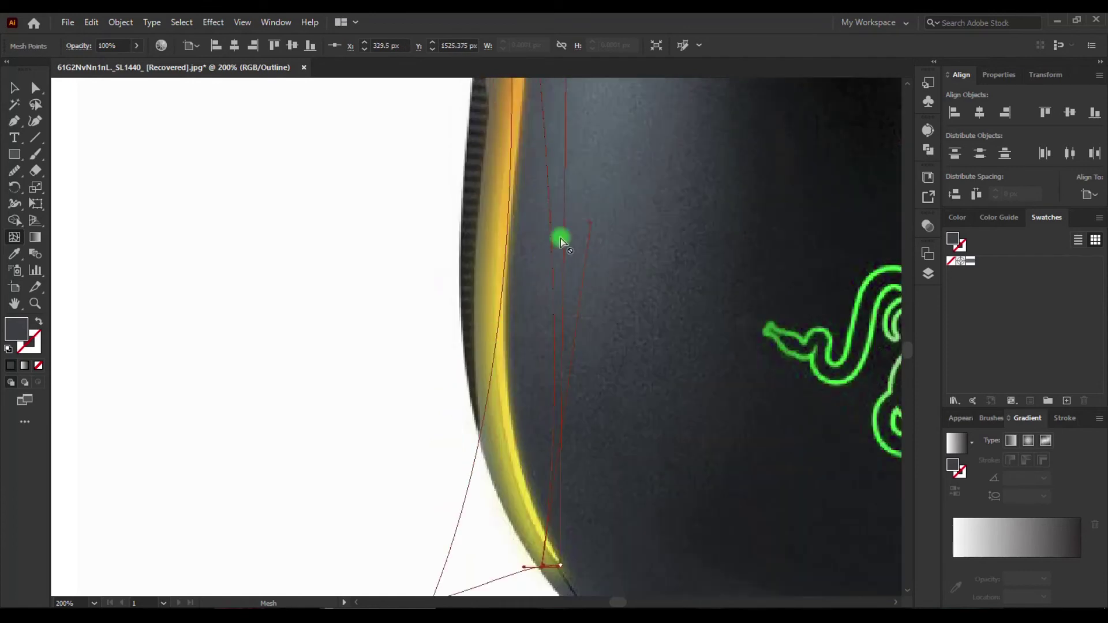
{"action": "scroll", "coordinate": [501, 272], "scroll_direction": "down", "scroll_amount": 3}
Deselect the mesh and begin a curved Pen path at the red light's top.
{"action": "key", "text": "v"}
{"action": "left_click", "coordinate": [421, 333]}
{"action": "scroll", "coordinate": [250, 235], "scroll_direction": "down", "scroll_amount": 1, "text": "alt"}
{"action": "scroll", "coordinate": [250, 235], "scroll_direction": "up", "scroll_amount": 5}
{"action": "left_click_drag", "start_coordinate": [393, 155], "coordinate": [440, 404]}
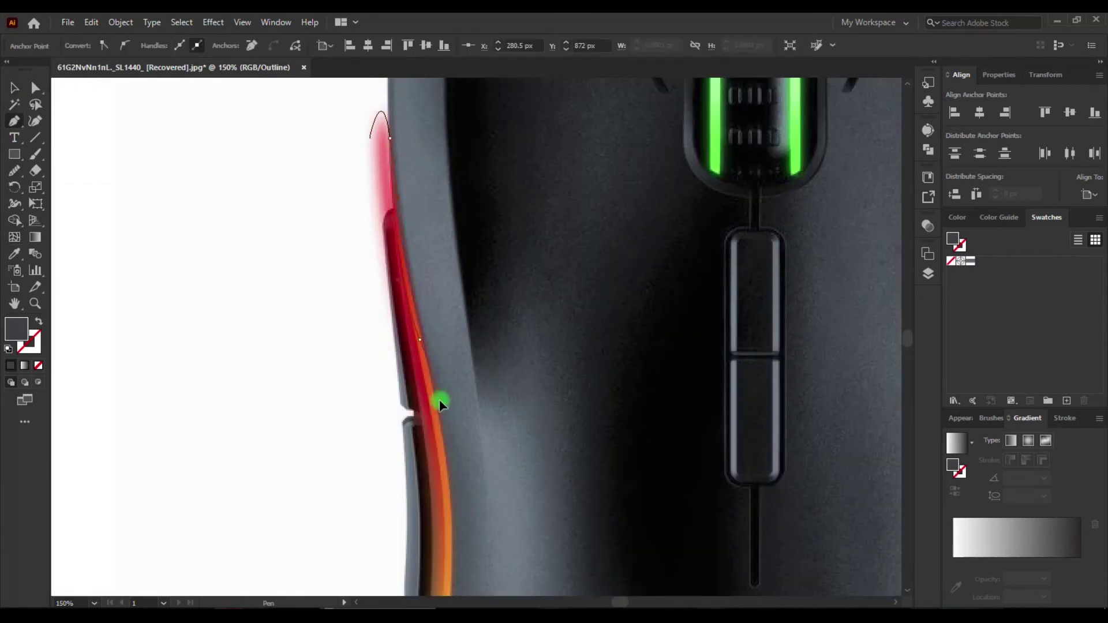
Set the stroke to white and continue the path along the light's curve to close it.
{"action": "left_click", "coordinate": [10, 366]}
{"action": "left_click", "coordinate": [29, 342]}
{"action": "left_click", "coordinate": [961, 421]}
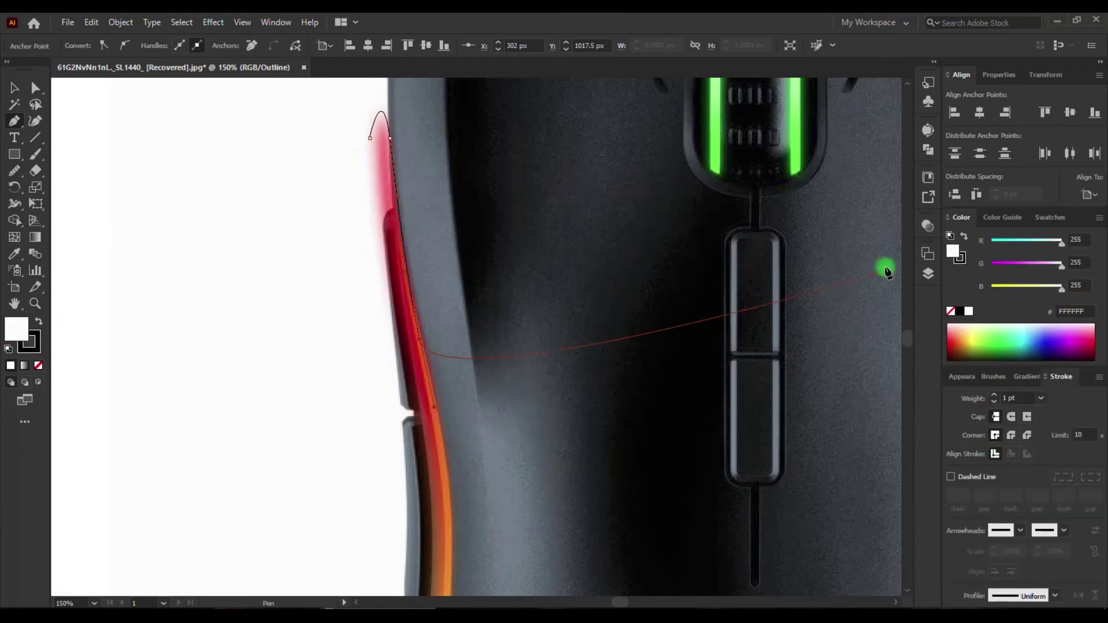
{"action": "key", "text": "ctrl+y"}
{"action": "left_click_drag", "start_coordinate": [483, 590], "coordinate": [381, 400]}
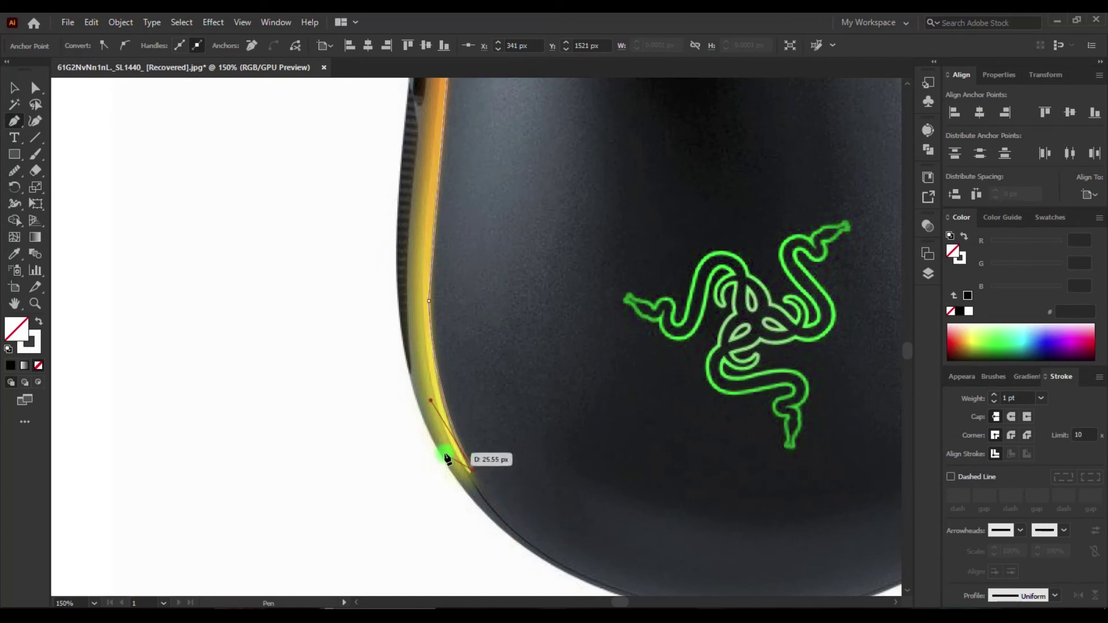
{"action": "mouse_move", "coordinate": [418, 404]}
{"action": "left_mouse_down"}
{"action": "mouse_move", "coordinate": [436, 347]}
{"action": "mouse_move", "coordinate": [374, 132]}
{"action": "left_mouse_up"}
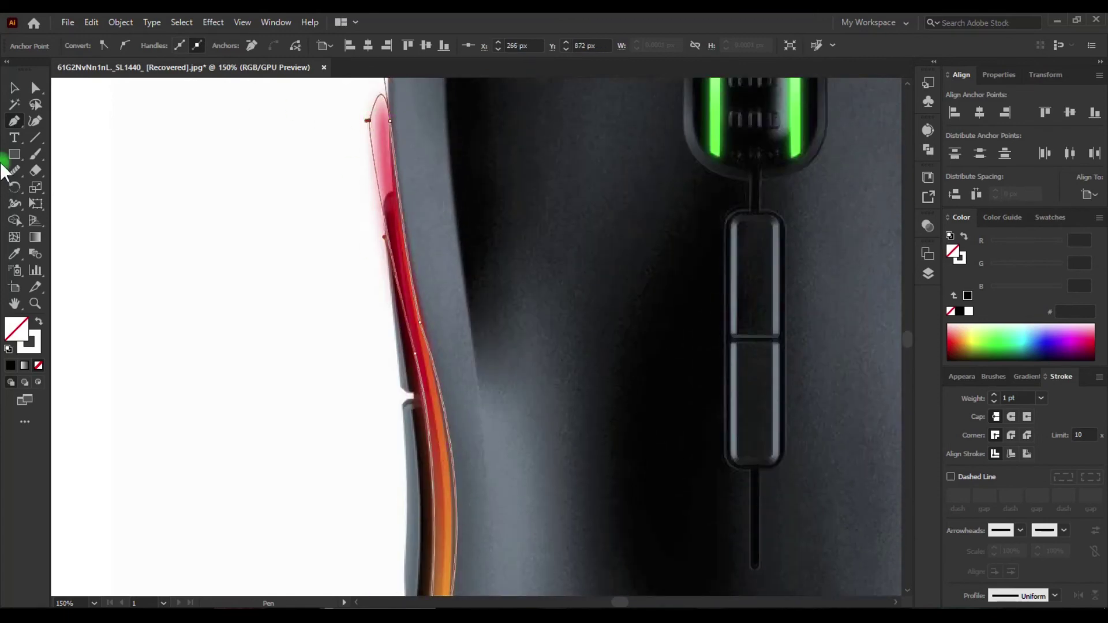
{"action": "left_click", "coordinate": [368, 150]}
Tweak the traced anchors, swap to a white fill, and move the shape aside.
{"action": "scroll", "coordinate": [448, 480], "scroll_direction": "down", "scroll_amount": 5}
{"action": "scroll", "coordinate": [410, 510], "scroll_direction": "down", "scroll_amount": 2}
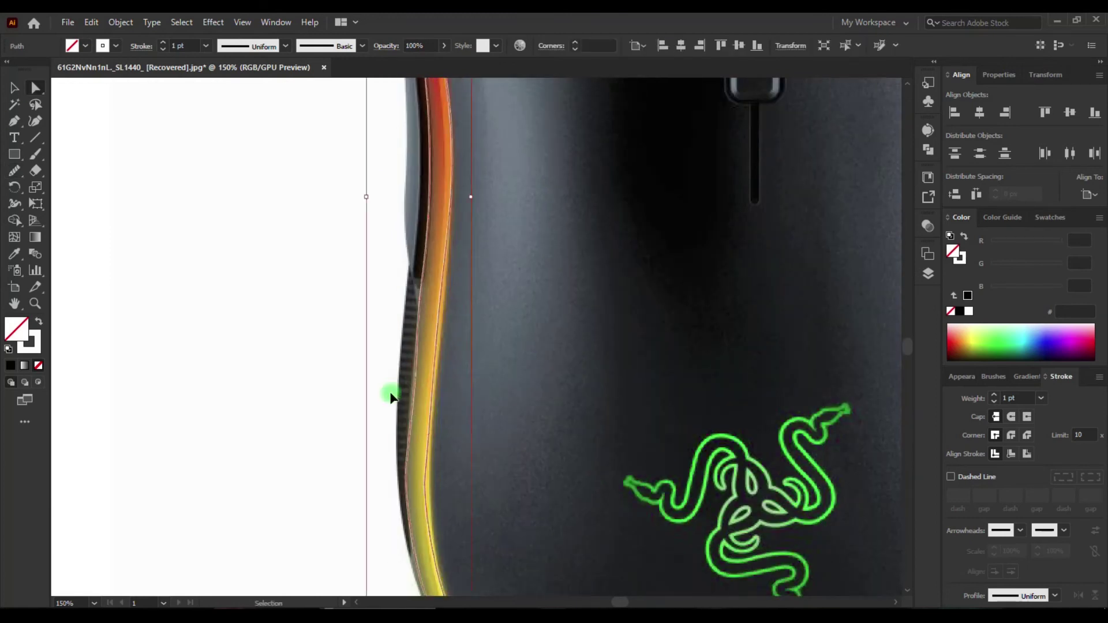
{"action": "scroll", "coordinate": [354, 525], "scroll_direction": "down", "scroll_amount": 3}
{"action": "scroll", "coordinate": [353, 525], "scroll_direction": "up", "scroll_amount": 8}
{"action": "left_click", "coordinate": [371, 312]}
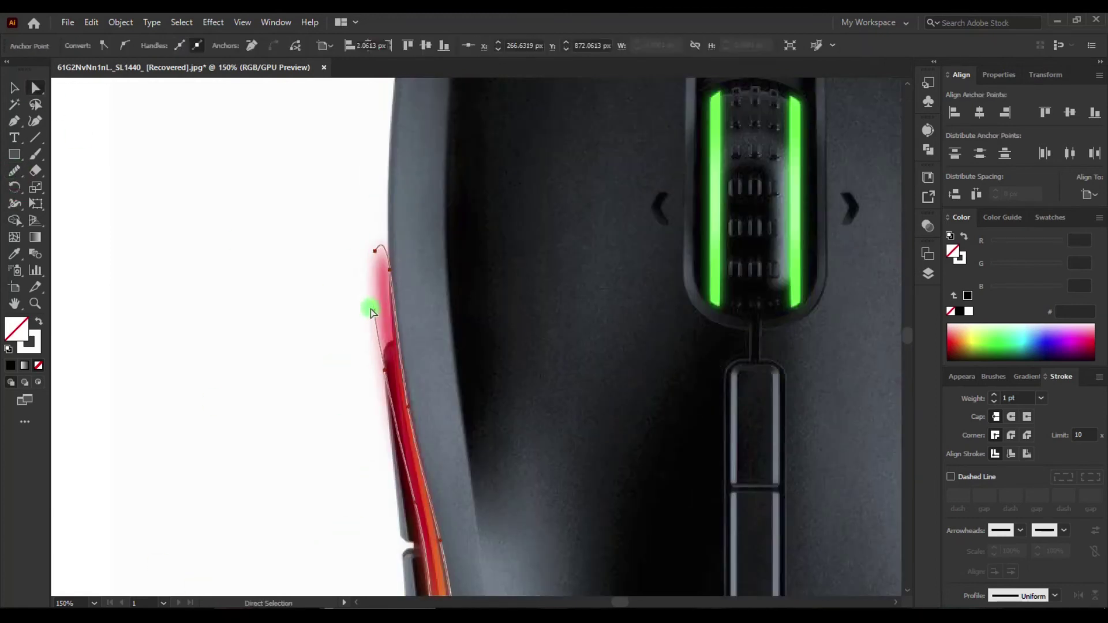
{"action": "left_click", "coordinate": [317, 271]}
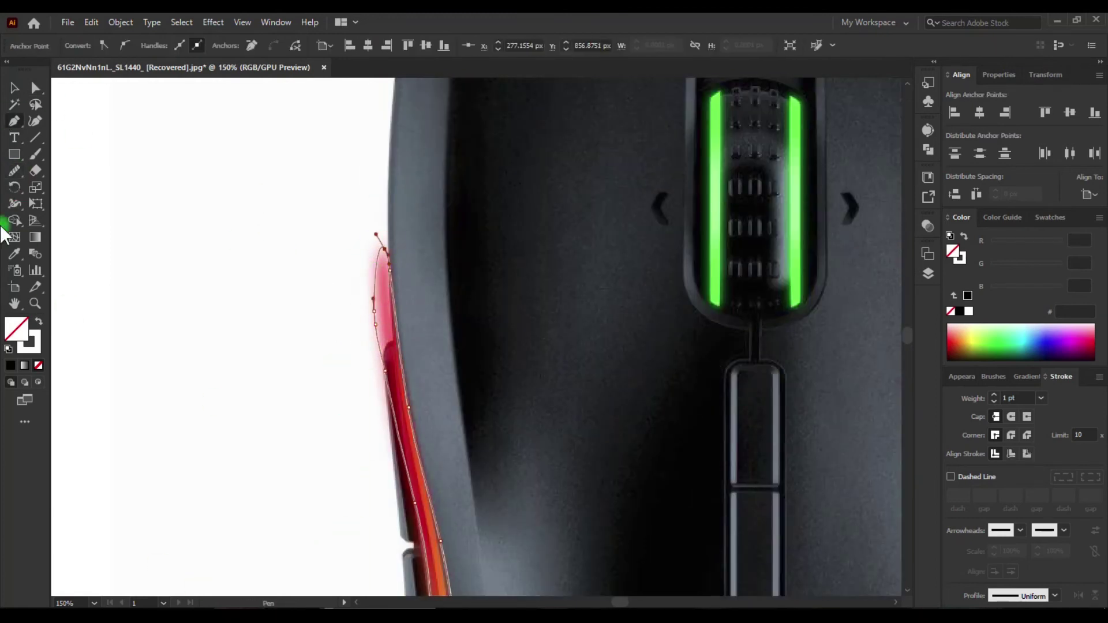
{"action": "left_click", "coordinate": [38, 321]}
{"action": "key", "text": "v"}
{"action": "left_click_drag", "start_coordinate": [396, 396], "coordinate": [253, 334]}
{"action": "key", "text": "ctrl+1"}
{"action": "left_click", "coordinate": [1028, 376]}
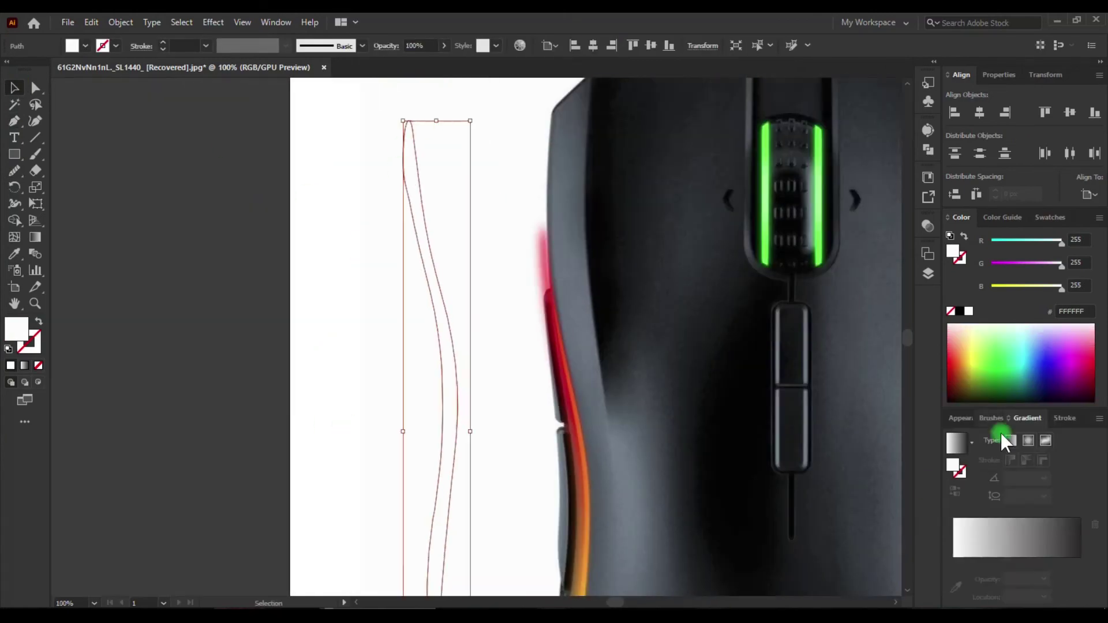
Give the light shape a gradient with stops FF1B15, FF7A00 and FFFF00.
{"action": "key", "text": "g"}
{"action": "double_click", "coordinate": [406, 165]}
{"action": "left_click", "coordinate": [253, 298]}
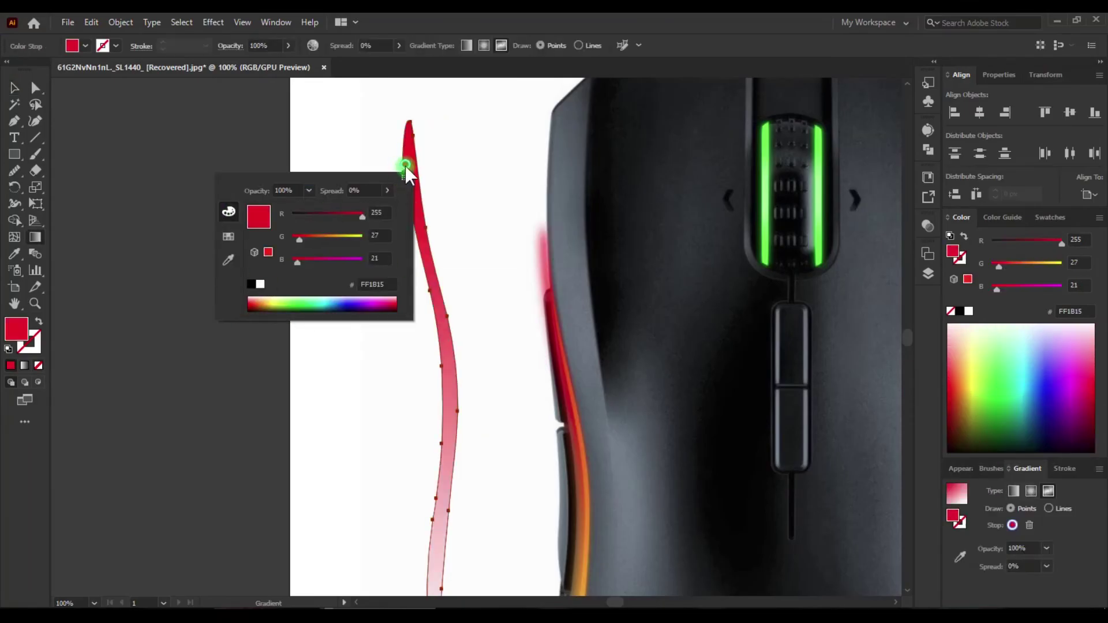
{"action": "left_click", "coordinate": [445, 349]}
{"action": "double_click", "coordinate": [446, 349]}
{"action": "left_click", "coordinate": [314, 458]}
{"action": "scroll", "coordinate": [440, 460], "scroll_direction": "down", "scroll_amount": 5}
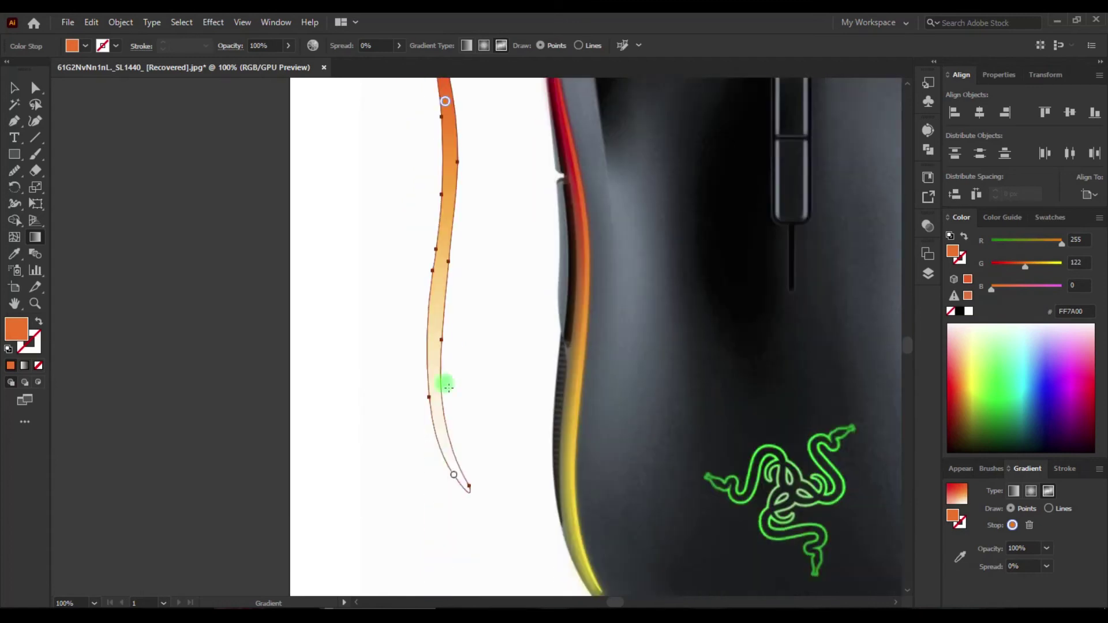
{"action": "scroll", "coordinate": [439, 460], "scroll_direction": "down", "scroll_amount": 2}
{"action": "double_click", "coordinate": [456, 420]}
{"action": "left_click", "coordinate": [422, 493]}
{"action": "key", "text": "ctrl+0"}
{"action": "key", "text": "v"}
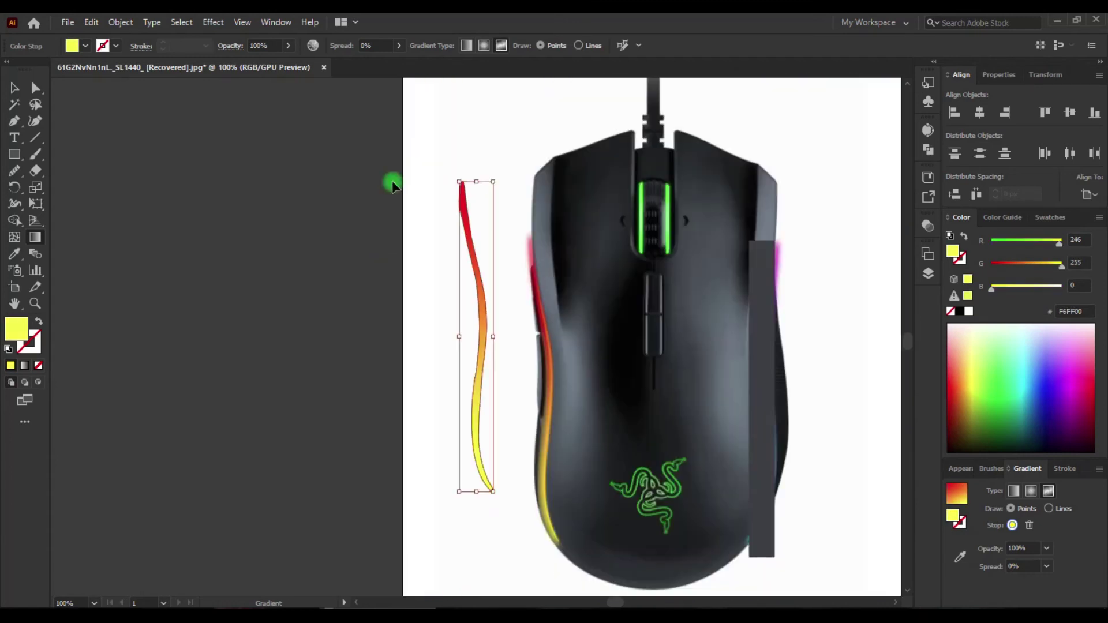
{"action": "left_click", "coordinate": [213, 22]}
Move the gradient strip onto the mouse's left edge and apply a 10 px Gaussian Blur.
{"action": "left_click", "coordinate": [450, 299]}
{"action": "left_click", "coordinate": [310, 337]}
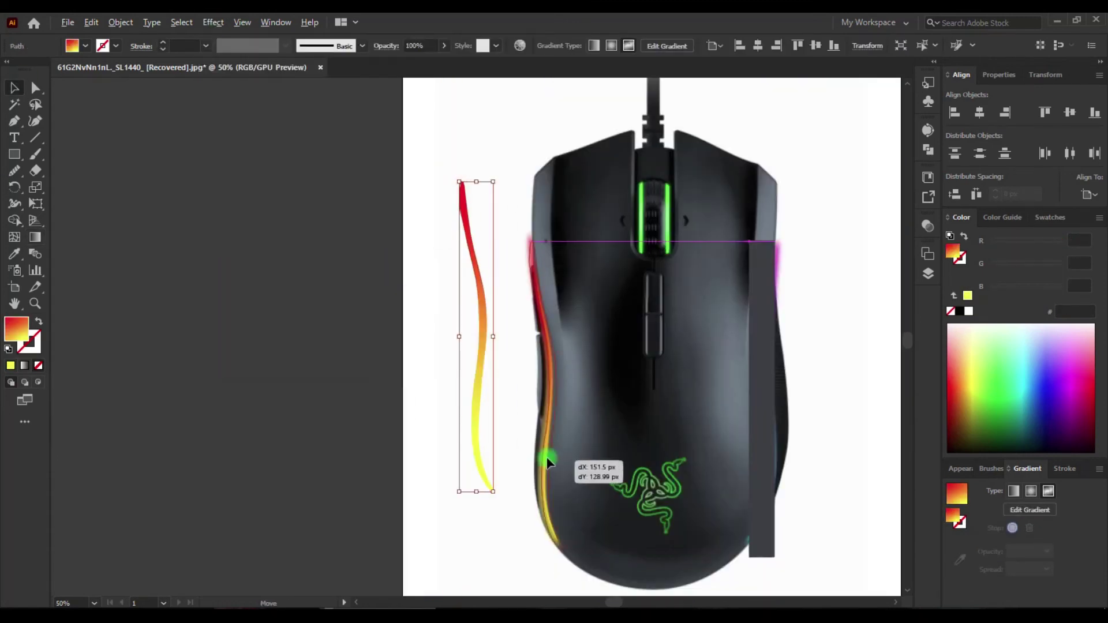
{"action": "left_click_drag", "start_coordinate": [546, 432], "coordinate": [532, 428]}
{"action": "left_click_drag", "start_coordinate": [473, 402], "coordinate": [543, 463]}
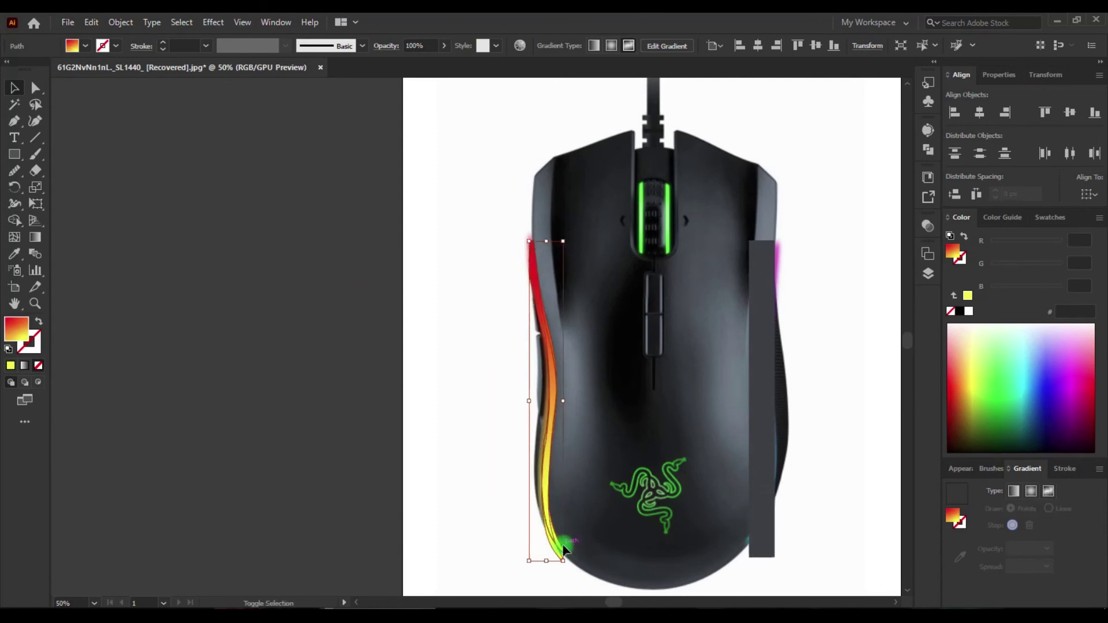
{"action": "left_click", "coordinate": [213, 21]}
{"action": "left_click", "coordinate": [451, 299]}
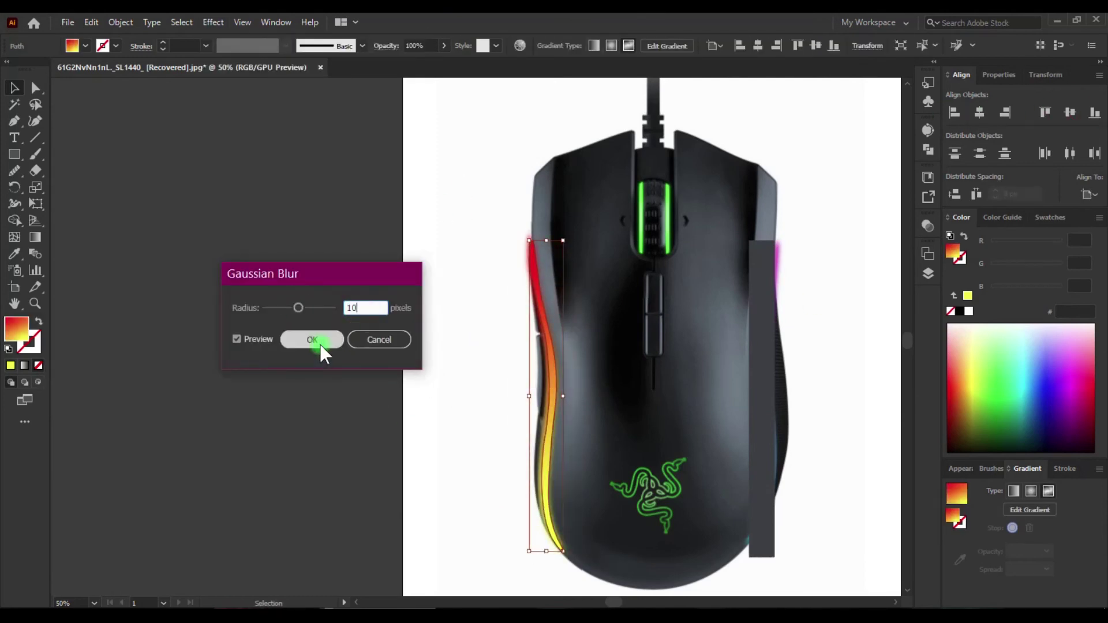
{"action": "left_click", "coordinate": [928, 273]}
Hide the img actual photo to check the strip's placement, then restore it and switch to outline view.
{"action": "left_click", "coordinate": [761, 270]}
{"action": "left_click", "coordinate": [758, 364]}
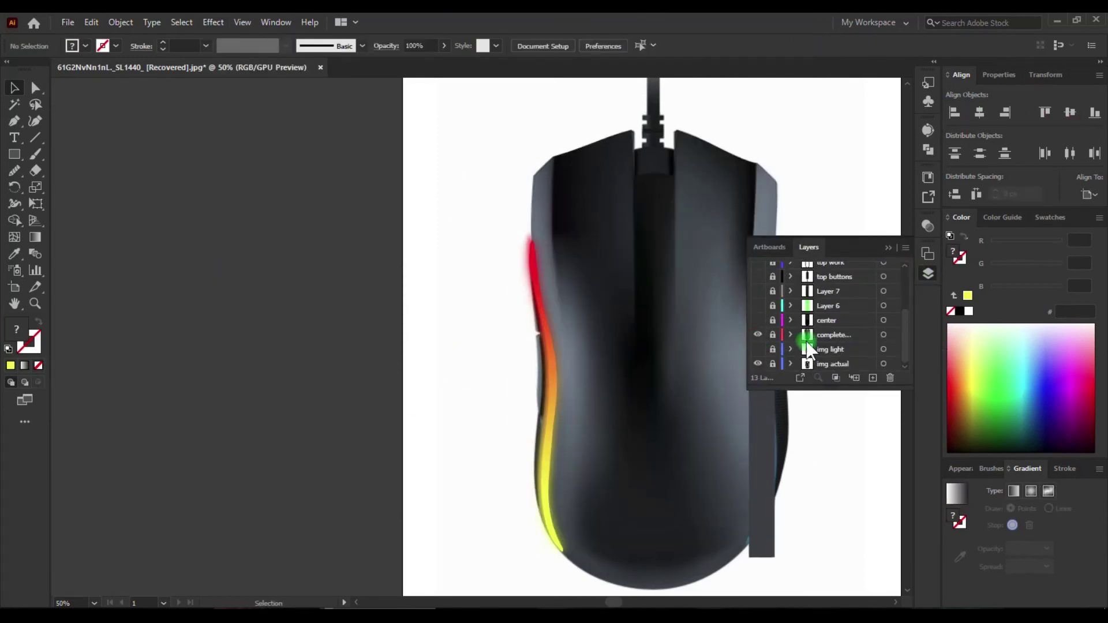
{"action": "left_click", "coordinate": [537, 517]}
{"action": "left_click_drag", "start_coordinate": [509, 474], "coordinate": [482, 466]}
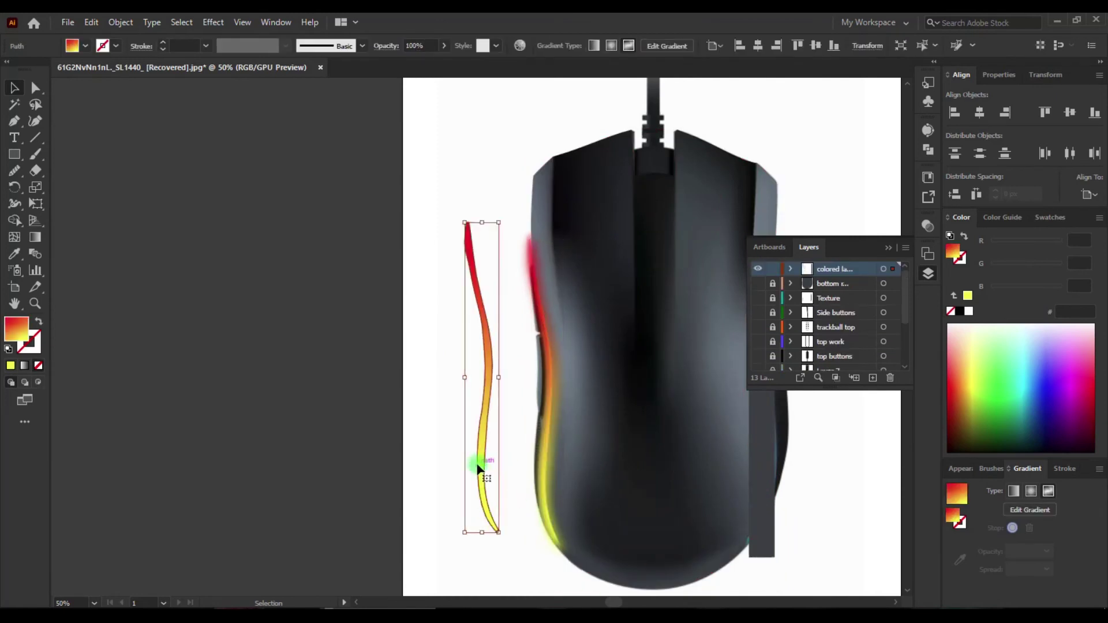
{"action": "key", "text": "ctrl+z"}
{"action": "key", "text": "a"}
{"action": "left_click", "coordinate": [639, 327], "text": "shift"}
{"action": "left_click", "coordinate": [468, 354]}
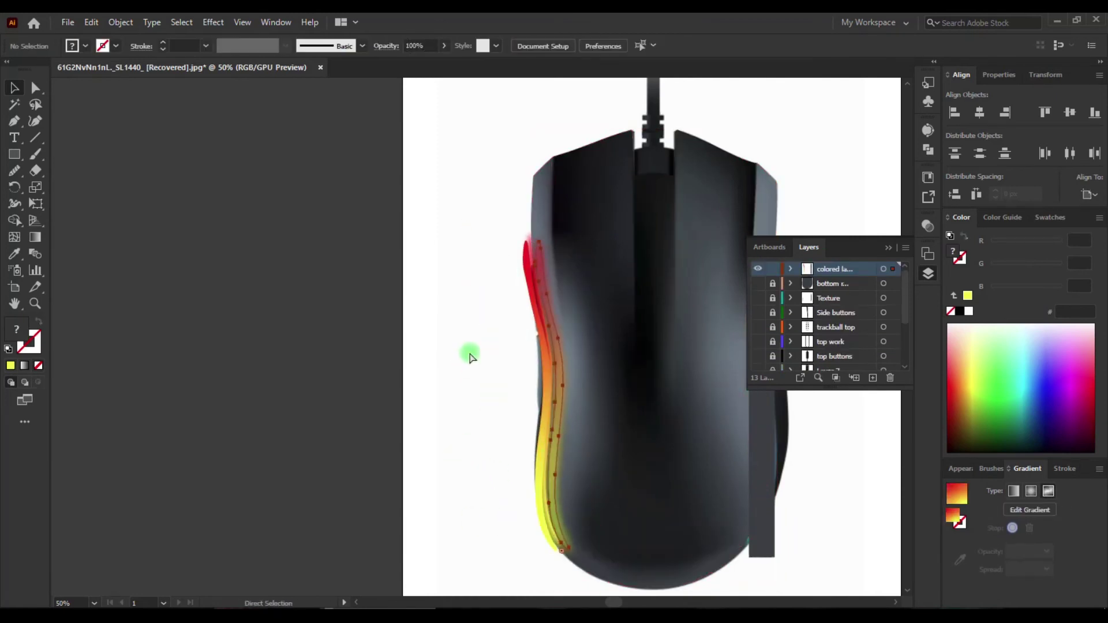
{"action": "left_click", "coordinate": [690, 329]}
{"action": "key", "text": "ctrl+y"}
{"action": "left_click", "coordinate": [893, 269]}
{"action": "left_click", "coordinate": [807, 277]}
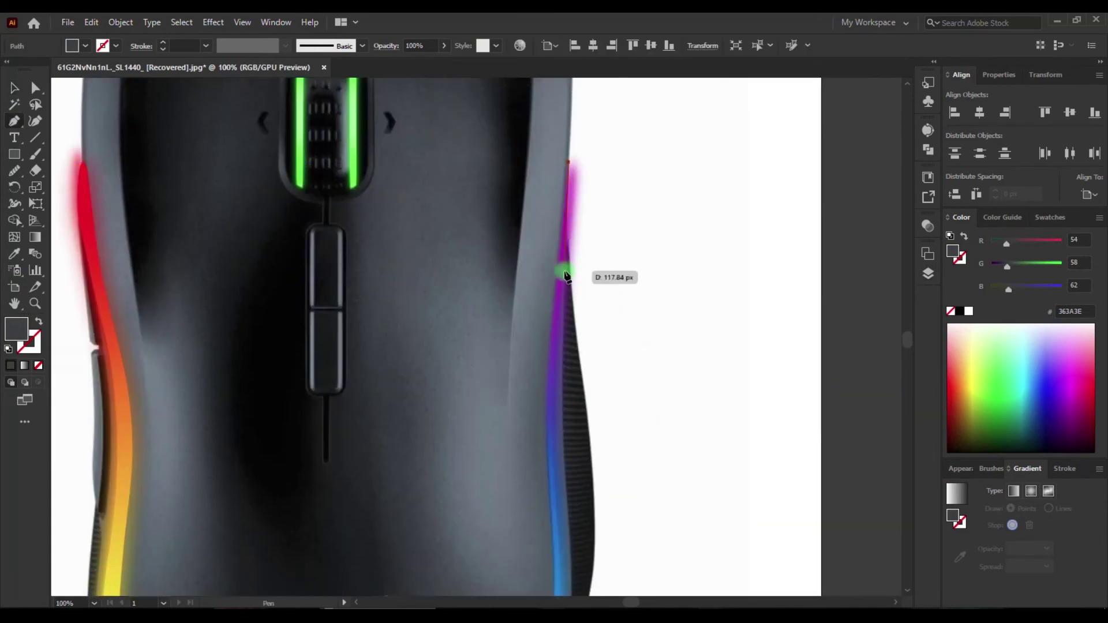
Pen-trace the light strip shape along the mouse's right edge.
{"action": "left_click", "coordinate": [566, 276]}
{"action": "left_click", "coordinate": [564, 487]}
{"action": "scroll", "coordinate": [560, 496], "scroll_direction": "down", "scroll_amount": 3}
{"action": "left_click", "coordinate": [556, 508]}
{"action": "left_click", "coordinate": [524, 502]}
{"action": "scroll", "coordinate": [531, 347], "scroll_direction": "up", "scroll_amount": 3}
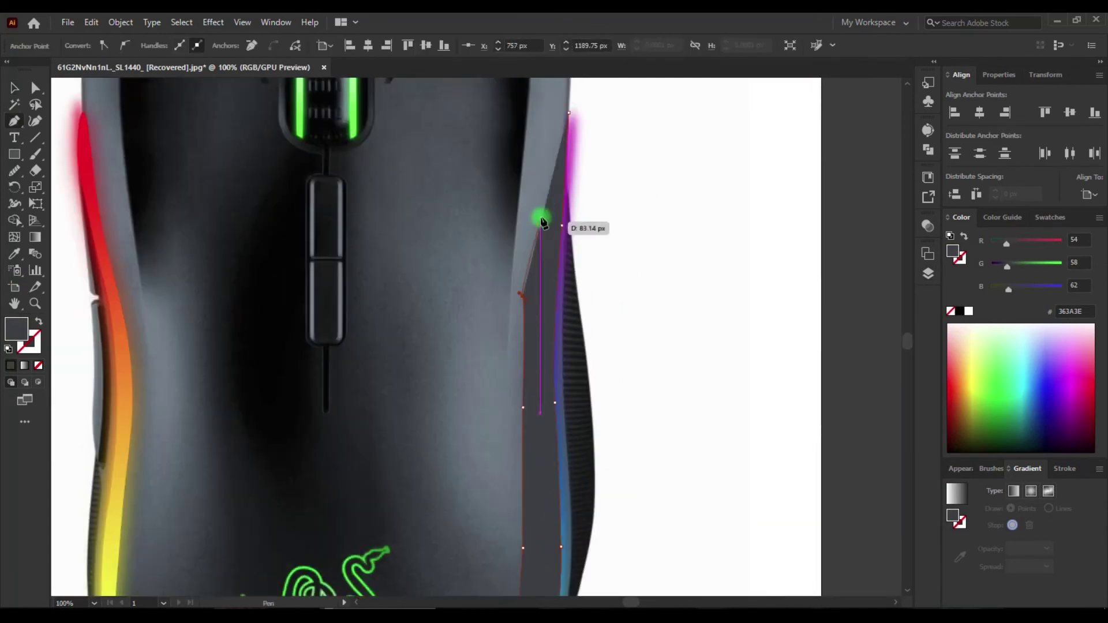
Fill the strip with a magenta, 0000AD blue and cyan gradient.
{"action": "key", "text": "g"}
{"action": "left_click", "coordinate": [549, 173]}
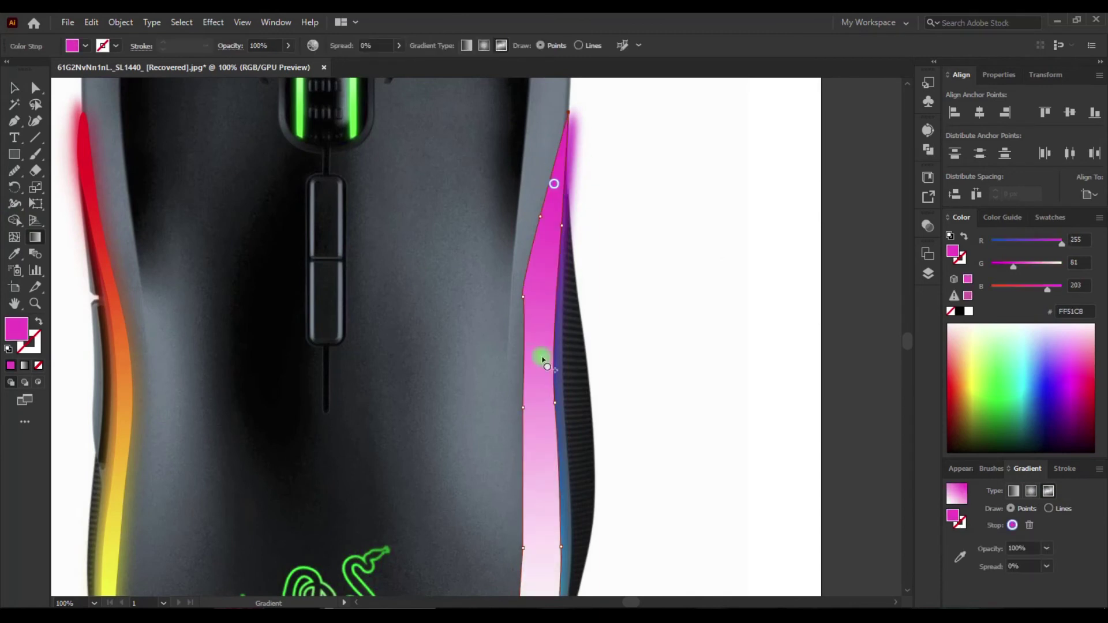
{"action": "scroll", "coordinate": [540, 371], "scroll_direction": "down", "scroll_amount": 3}
{"action": "left_click", "coordinate": [543, 406]}
{"action": "double_click", "coordinate": [539, 405]}
{"action": "left_click_drag", "start_coordinate": [450, 455], "coordinate": [440, 488]}
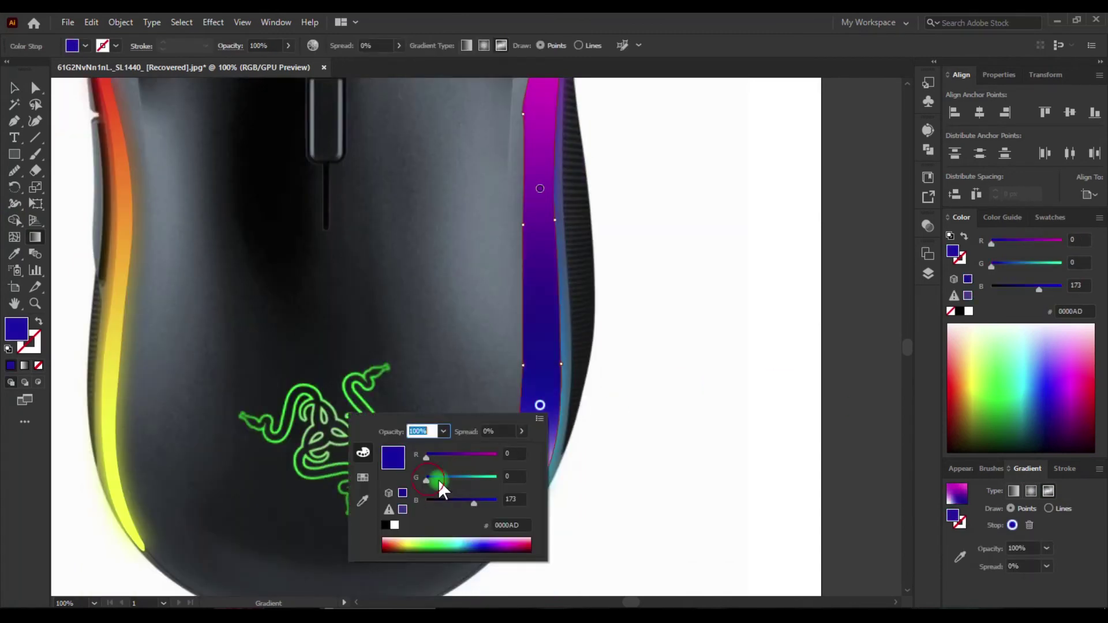
{"action": "left_click", "coordinate": [520, 500]}
{"action": "left_click_drag", "start_coordinate": [540, 405], "coordinate": [535, 396]}
{"action": "left_click", "coordinate": [519, 501]}
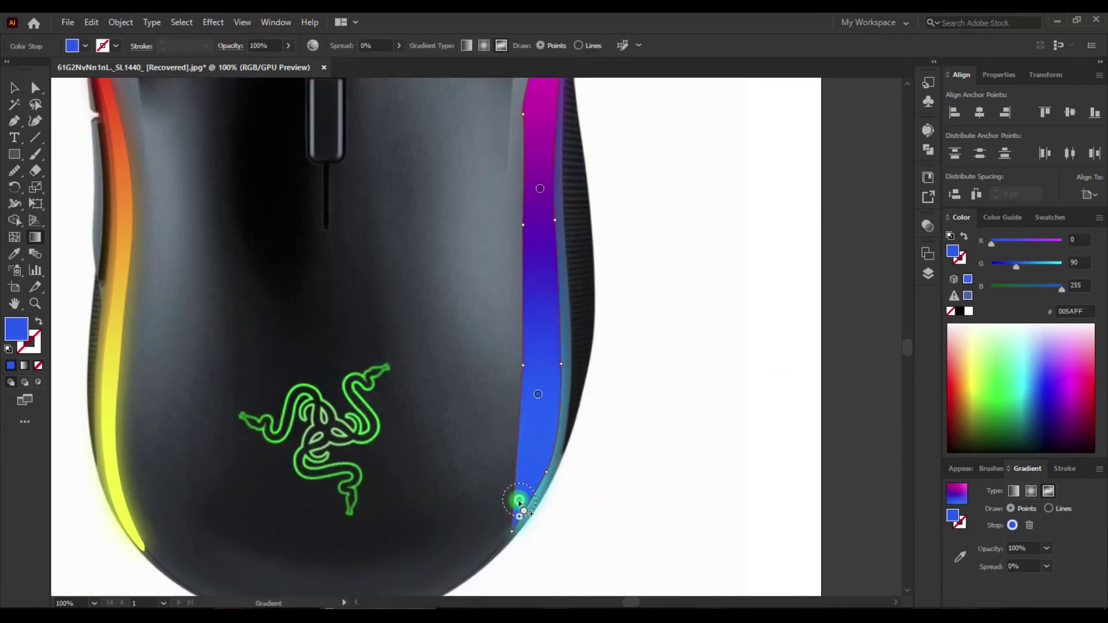
{"action": "double_click", "coordinate": [519, 500]}
{"action": "left_click", "coordinate": [629, 462]}
{"action": "scroll", "coordinate": [539, 433], "scroll_direction": "up", "scroll_amount": 3}
Apply Gaussian Blur to the strip copy, then check the Layers panel.
{"action": "left_click", "coordinate": [213, 22]}
{"action": "left_click", "coordinate": [271, 37]}
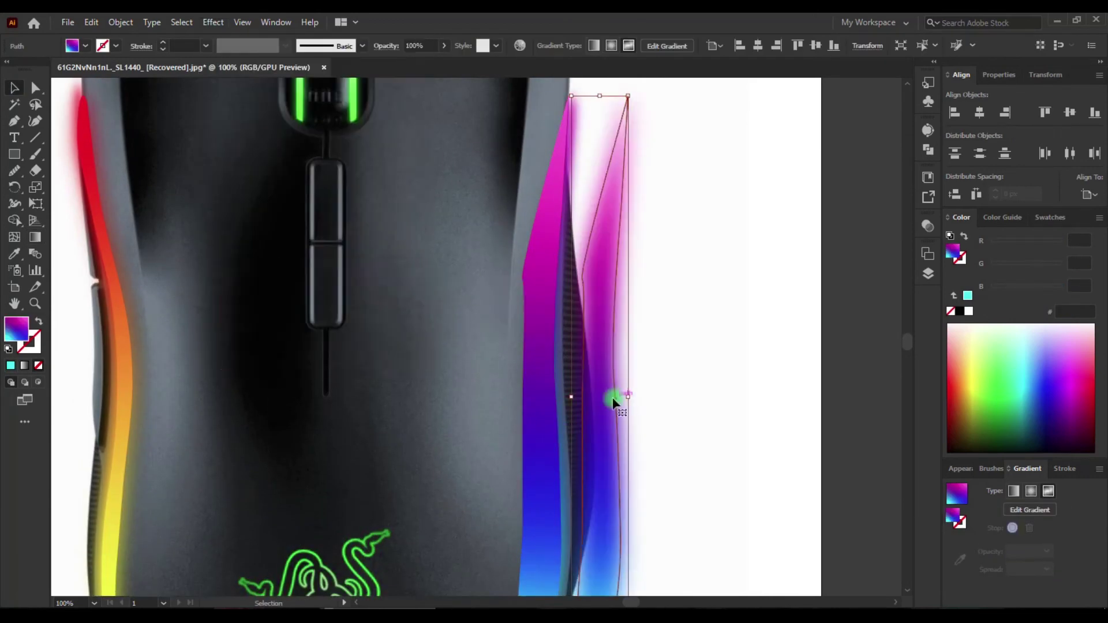
{"action": "left_click", "coordinate": [531, 358], "text": "shift"}
{"action": "left_click", "coordinate": [692, 234]}
{"action": "scroll", "coordinate": [722, 254], "scroll_direction": "up", "scroll_amount": 3}
{"action": "key", "text": "F7"}
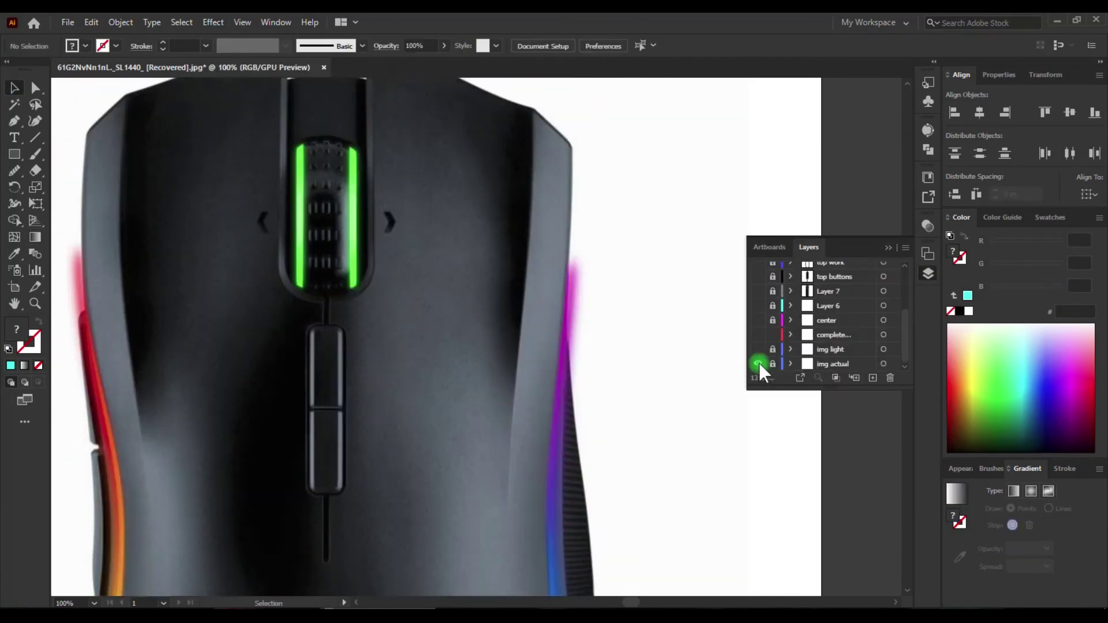
Hide the reference photos, show center, Layer 6 and Layer 7, and bring the top piece to front.
{"action": "left_click", "coordinate": [757, 334], "text": "alt"}
{"action": "left_click", "coordinate": [758, 306]}
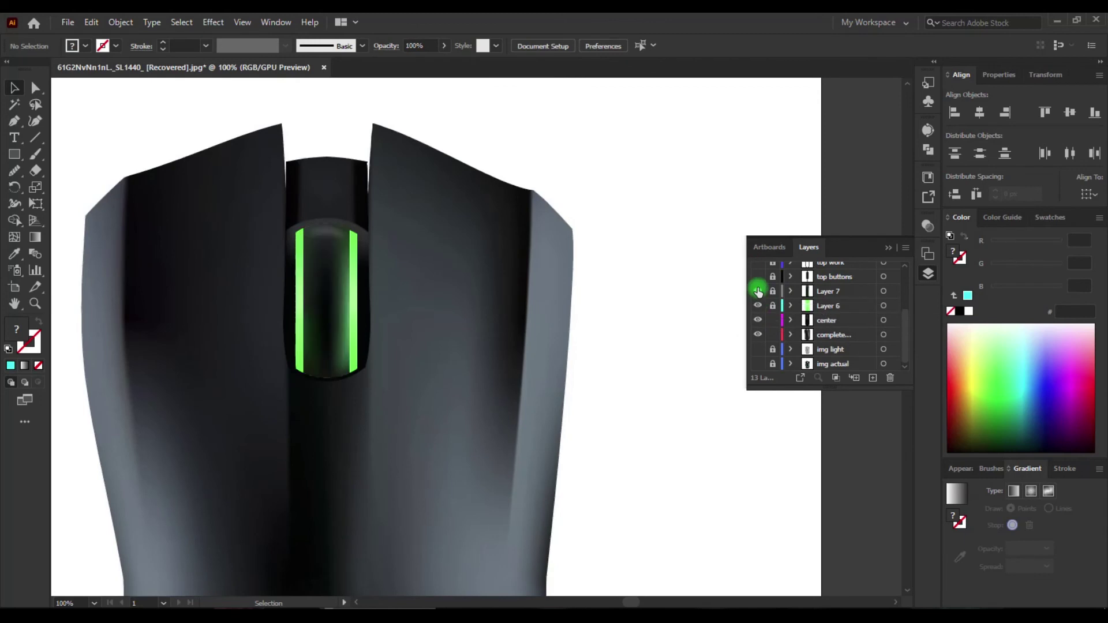
{"action": "left_click", "coordinate": [772, 306]}
{"action": "left_click", "coordinate": [369, 369]}
{"action": "right_click", "coordinate": [374, 330]}
{"action": "left_click", "coordinate": [592, 398]}
{"action": "scroll", "coordinate": [359, 398], "scroll_direction": "up", "scroll_amount": 3}
Select both mirrored bottom corner mesh pieces of the scroll-wheel housing.
{"action": "left_click", "coordinate": [290, 415]}
{"action": "left_click", "coordinate": [301, 408]}
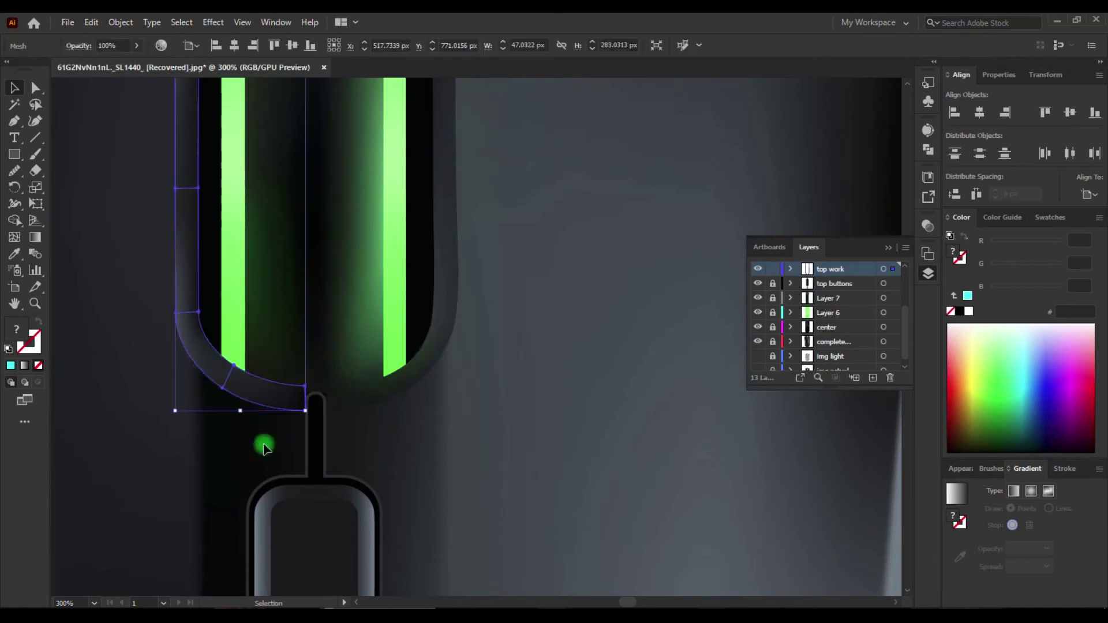
{"action": "left_click", "coordinate": [309, 408], "text": "shift"}
{"action": "right_click", "coordinate": [346, 411]}
{"action": "key", "text": "a"}
{"action": "right_click", "coordinate": [328, 413]}
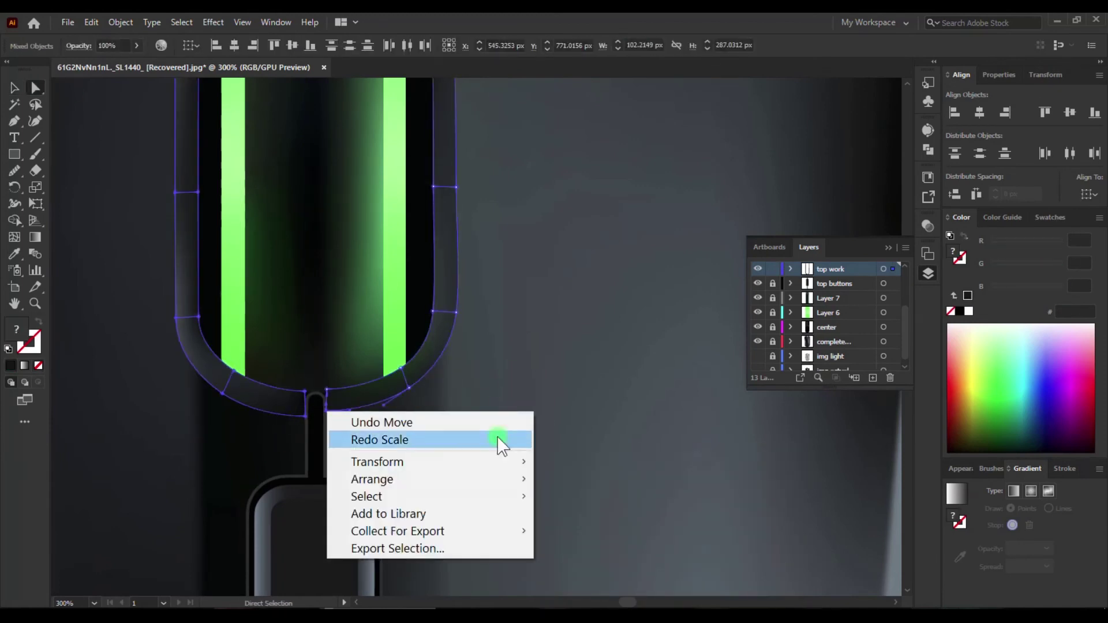
{"action": "key", "text": "Escape"}
Zoom in and adjust the corner pieces' anchors to meet the centre stem.
{"action": "key", "text": "z"}
{"action": "left_click", "coordinate": [474, 345]}
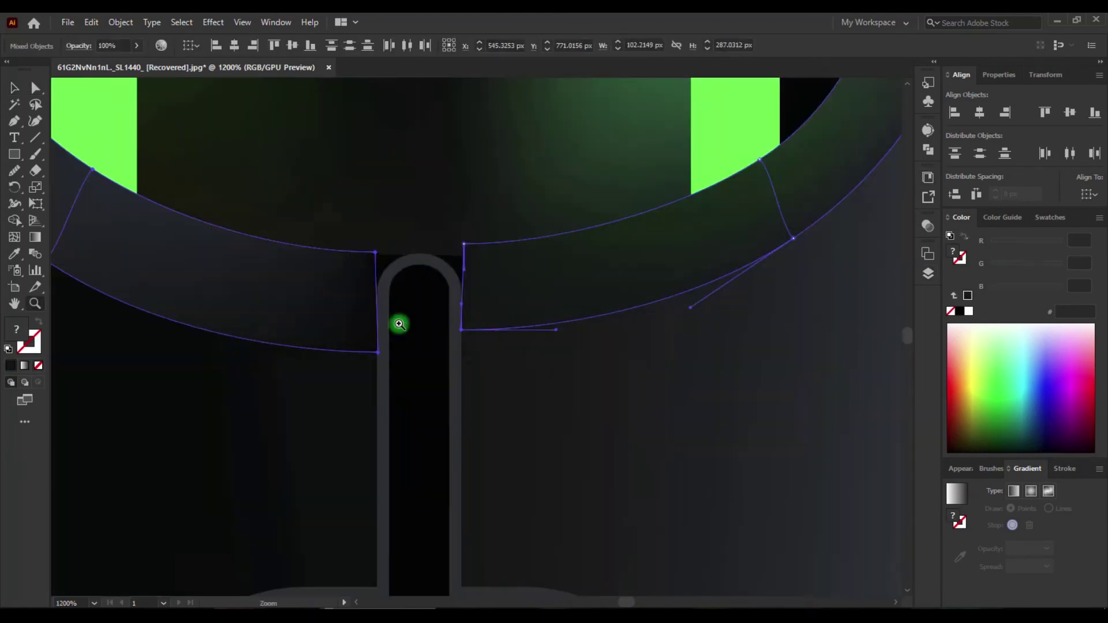
{"action": "key", "text": "a"}
{"action": "left_click", "coordinate": [461, 331]}
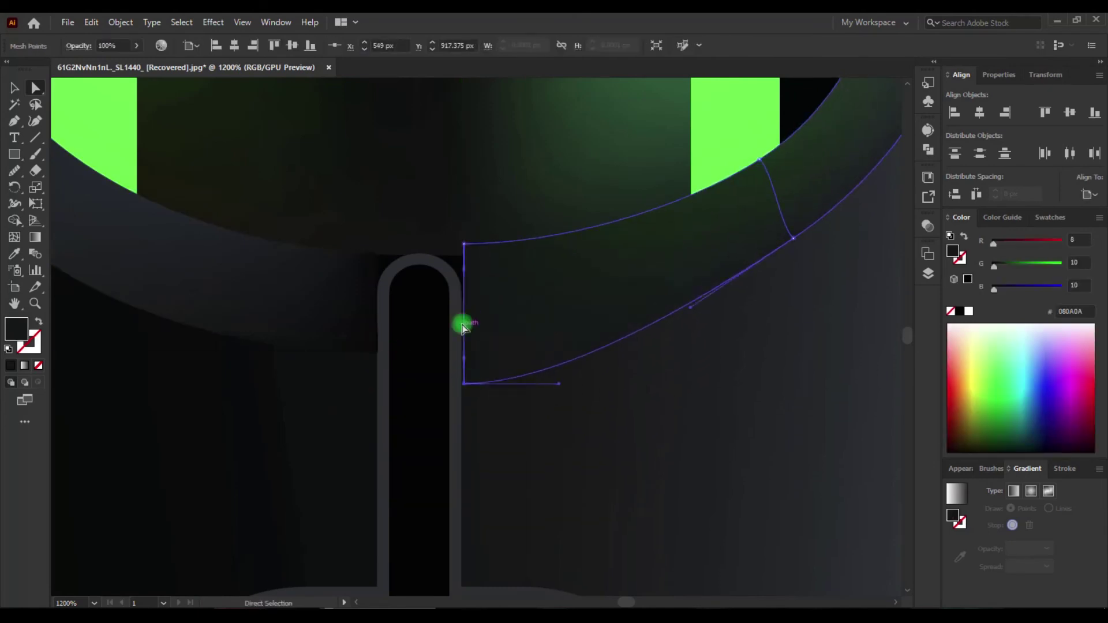
{"action": "left_click", "coordinate": [341, 312]}
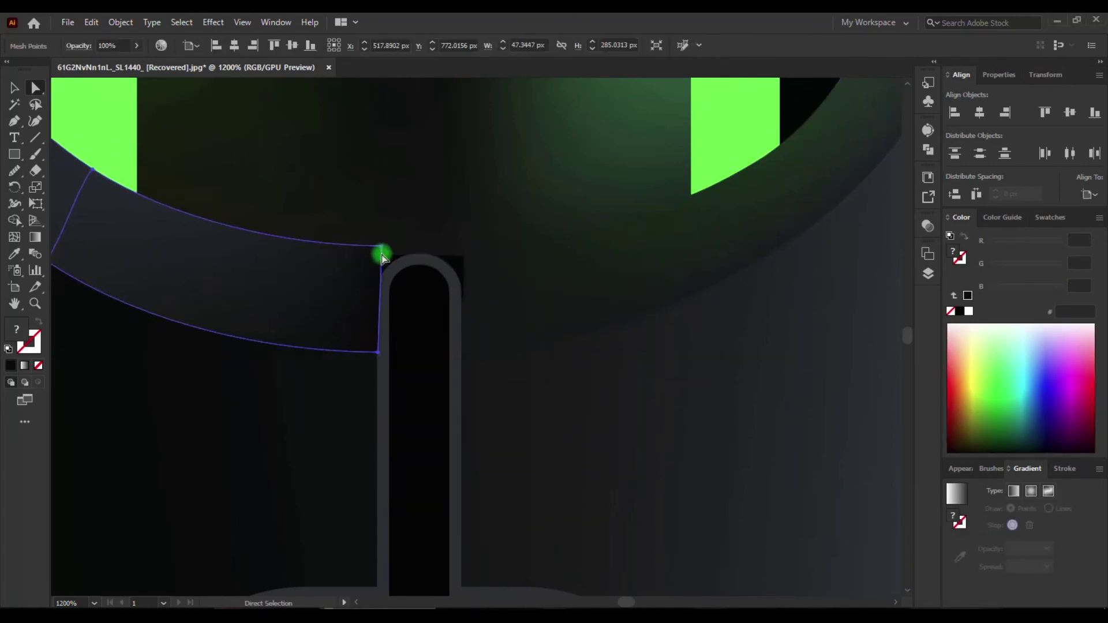
{"action": "scroll", "coordinate": [393, 335], "scroll_direction": "down", "scroll_amount": 1}
{"action": "left_click", "coordinate": [392, 358]}
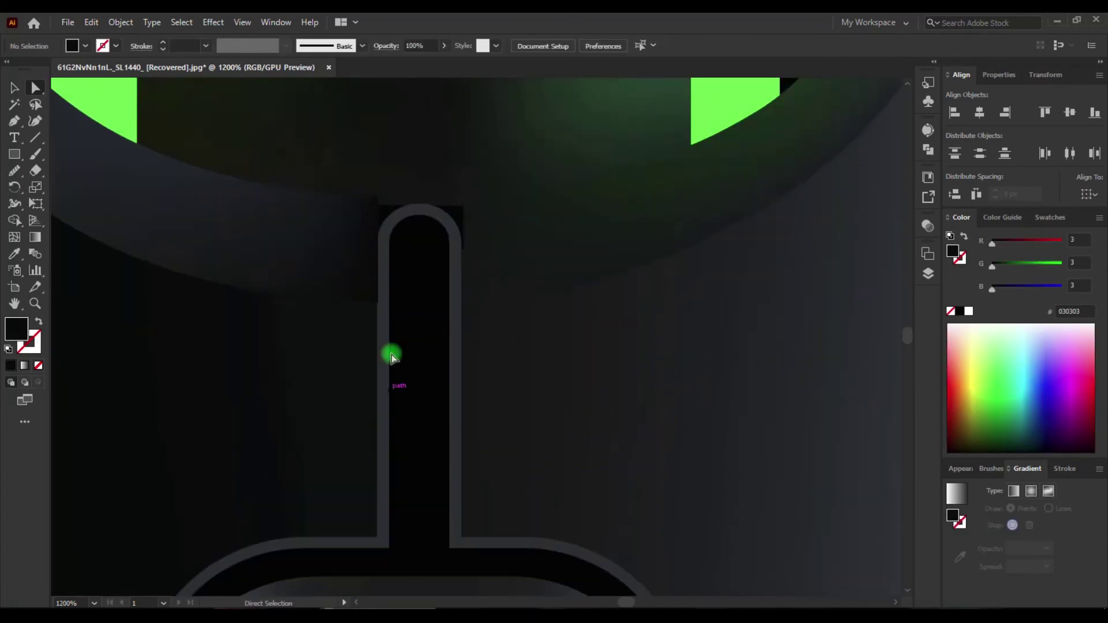
Merge a grey rectangle with the stem's rounded top into a squared cap.
{"action": "left_click", "coordinate": [926, 256]}
{"action": "left_click_drag", "start_coordinate": [468, 331], "coordinate": [378, 200]}
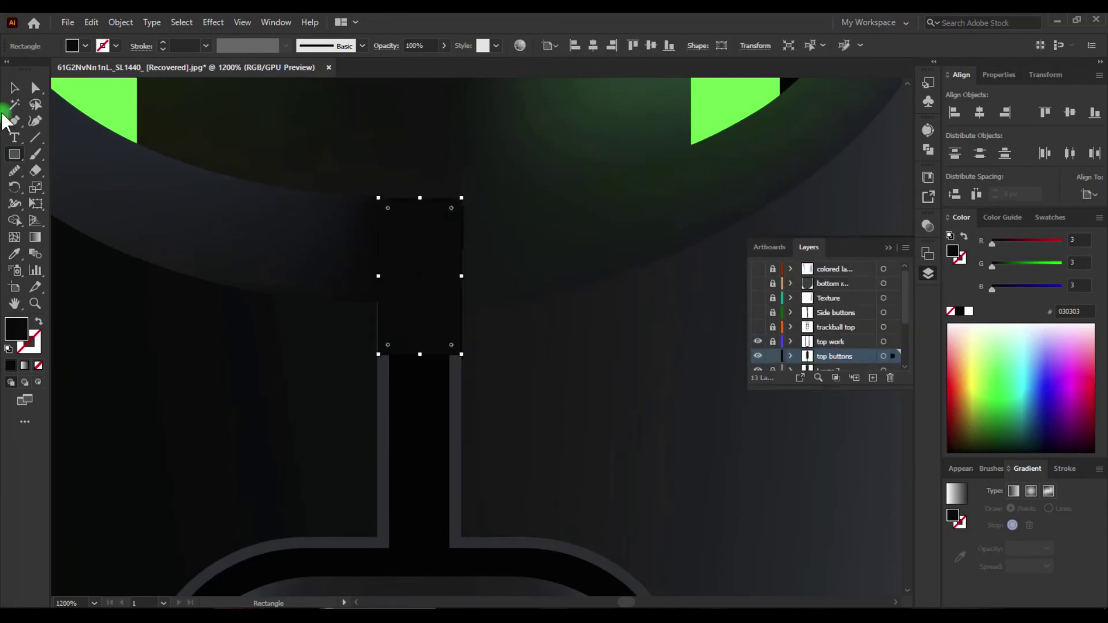
{"action": "key", "text": "i"}
{"action": "left_click", "coordinate": [385, 368]}
{"action": "left_click", "coordinate": [11, 88]}
{"action": "scroll", "coordinate": [413, 341], "scroll_direction": "up", "scroll_amount": 1}
{"action": "left_click", "coordinate": [414, 341]}
{"action": "left_click", "coordinate": [396, 405], "text": "shift"}
{"action": "key", "text": "shift+m"}
{"action": "left_click", "coordinate": [428, 348]}
{"action": "left_click", "coordinate": [403, 247]}
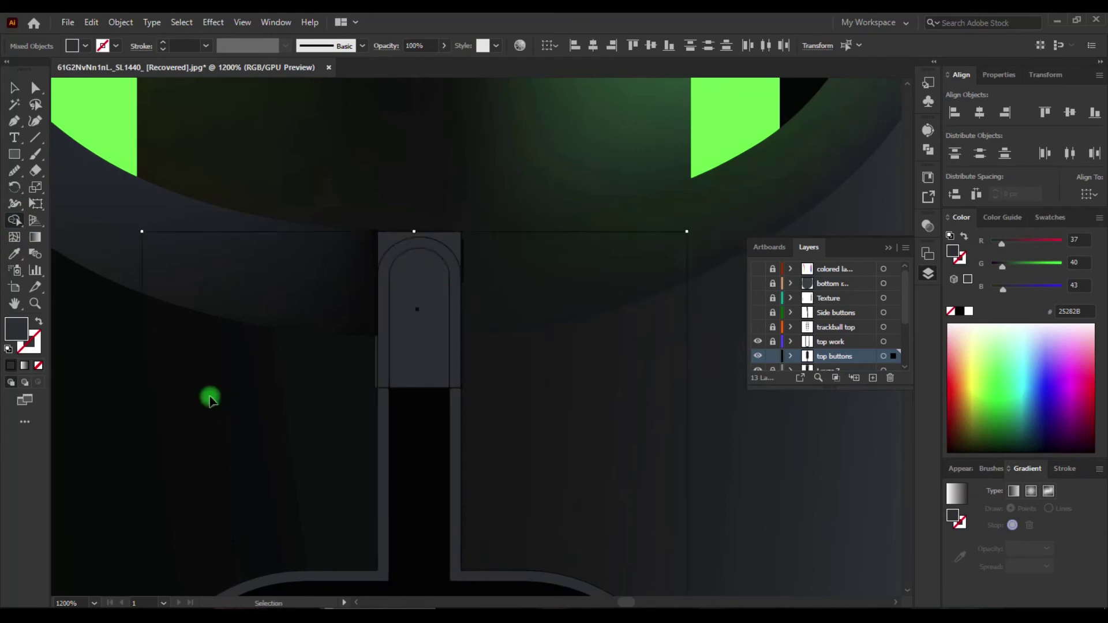
Add a black inner slot rectangle inside the cap, behind the dotted texture.
{"action": "scroll", "coordinate": [210, 398], "scroll_direction": "down", "scroll_amount": 1}
{"action": "key", "text": "m"}
{"action": "left_click_drag", "start_coordinate": [426, 265], "coordinate": [392, 284]}
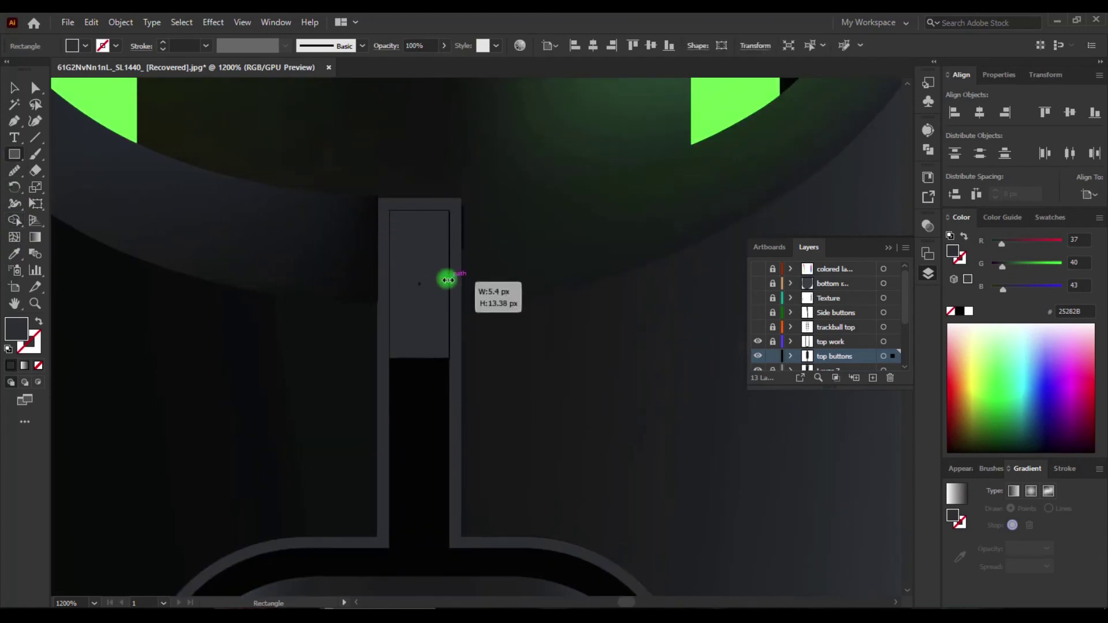
{"action": "key", "text": "i"}
{"action": "left_click", "coordinate": [413, 409]}
{"action": "key", "text": "ctrl+plus"}
{"action": "key", "text": "ctrl+plus"}
{"action": "key", "text": "ctrl+plus"}
{"action": "left_click_drag", "start_coordinate": [379, 343], "coordinate": [380, 343]}
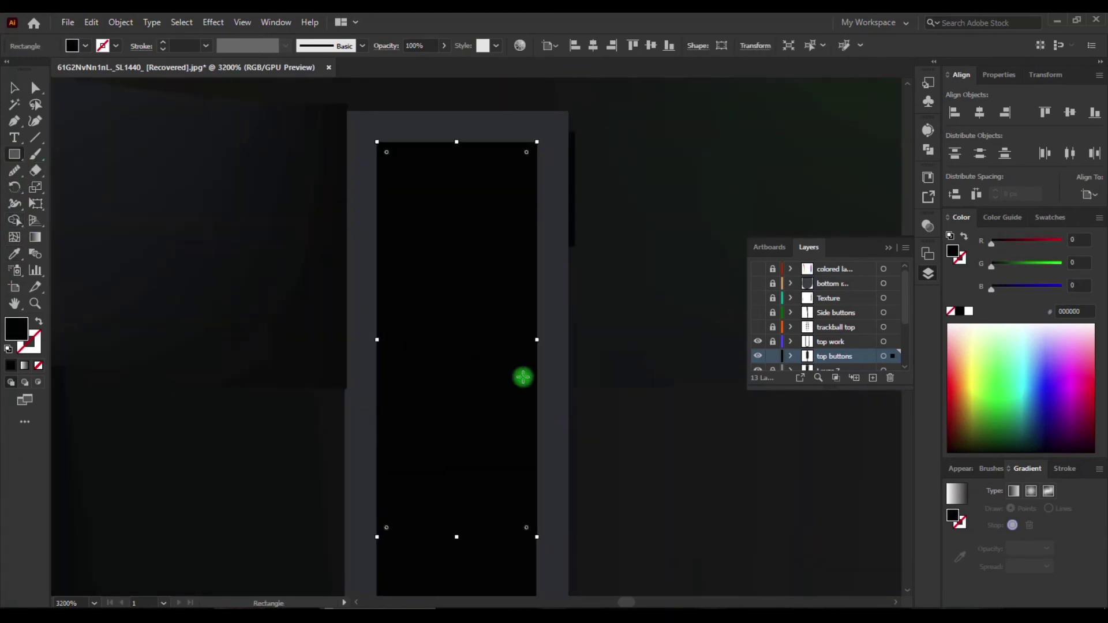
{"action": "key", "text": "ctrl+shift+bracketleft"}
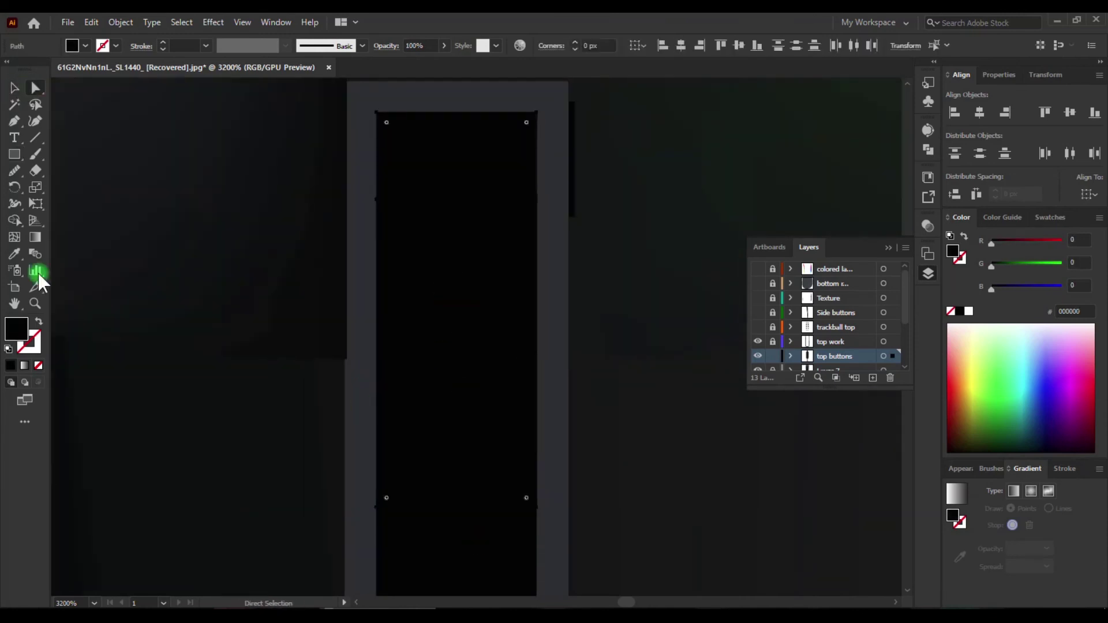
{"action": "key", "text": "shift+m"}
Nudge the housing corner piece's mesh edges flush against the stem.
{"action": "key", "text": "ctrl+minus"}
{"action": "key", "text": "ctrl+minus"}
{"action": "key", "text": "ctrl+minus"}
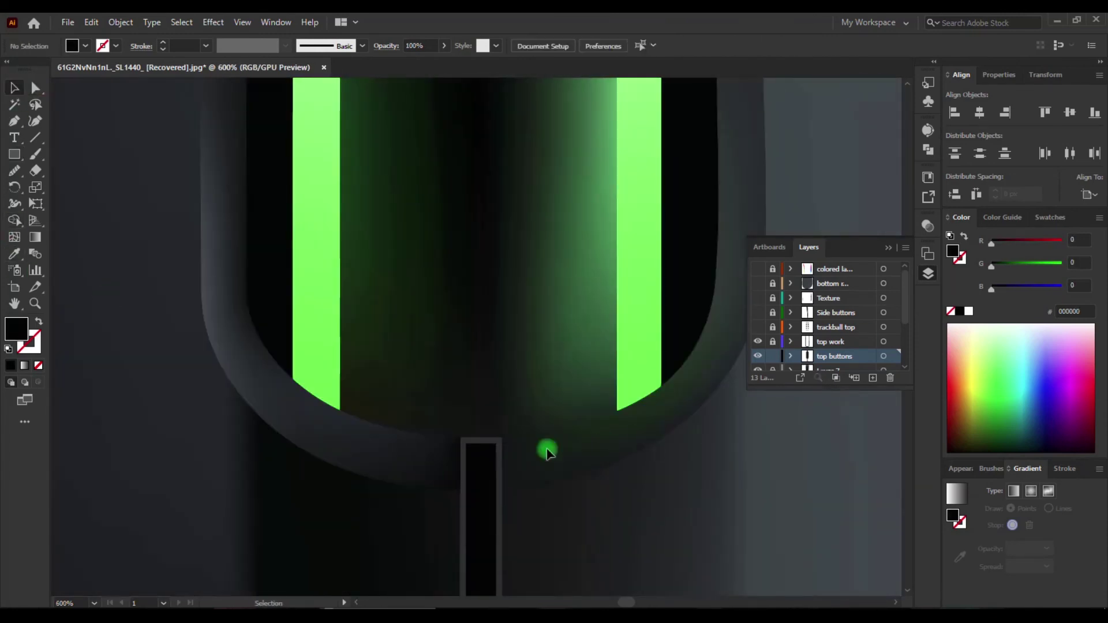
{"action": "left_click", "coordinate": [547, 451]}
{"action": "key", "text": "a"}
{"action": "left_click", "coordinate": [515, 476]}
{"action": "scroll", "coordinate": [513, 489], "scroll_direction": "down", "scroll_amount": 2}
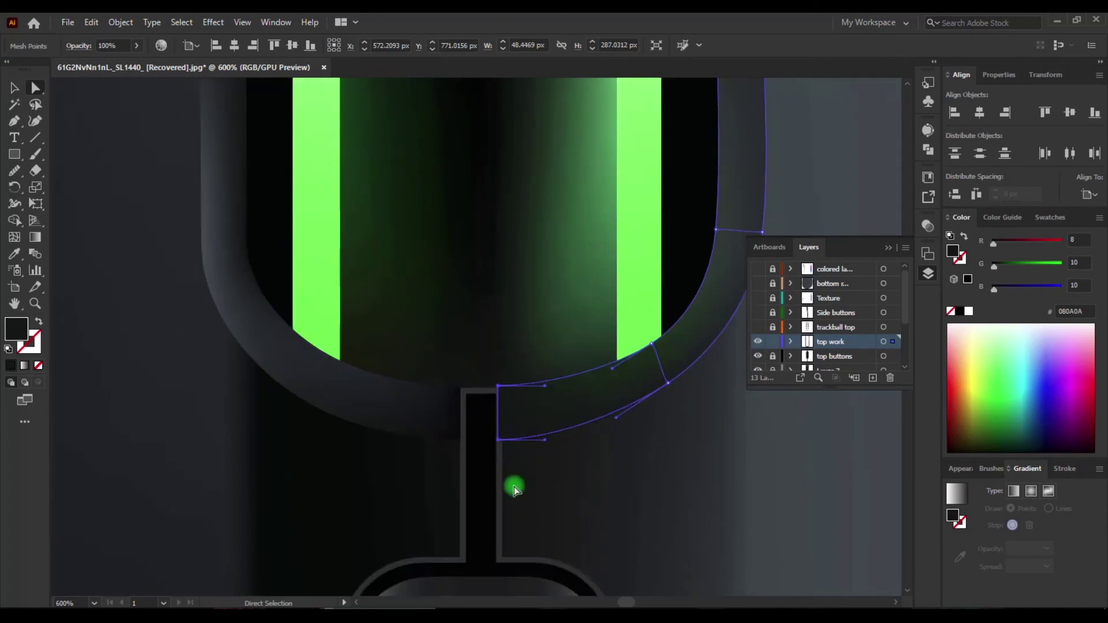
{"action": "scroll", "coordinate": [514, 489], "scroll_direction": "up", "scroll_amount": 3}
{"action": "left_click_drag", "start_coordinate": [478, 270], "coordinate": [461, 271]}
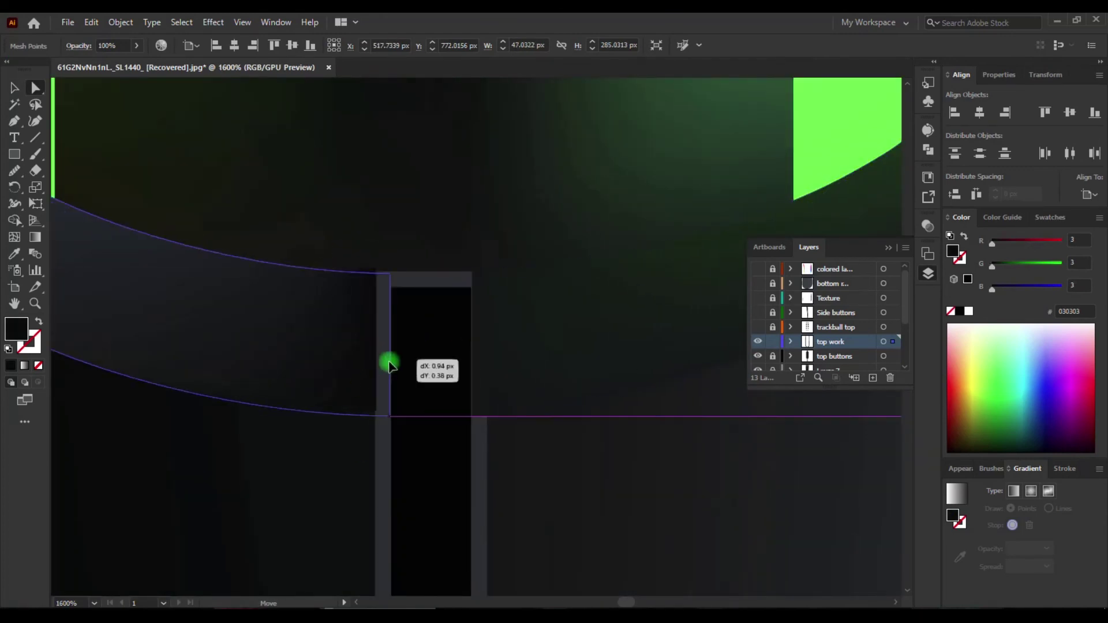
{"action": "left_click_drag", "start_coordinate": [390, 366], "coordinate": [388, 364]}
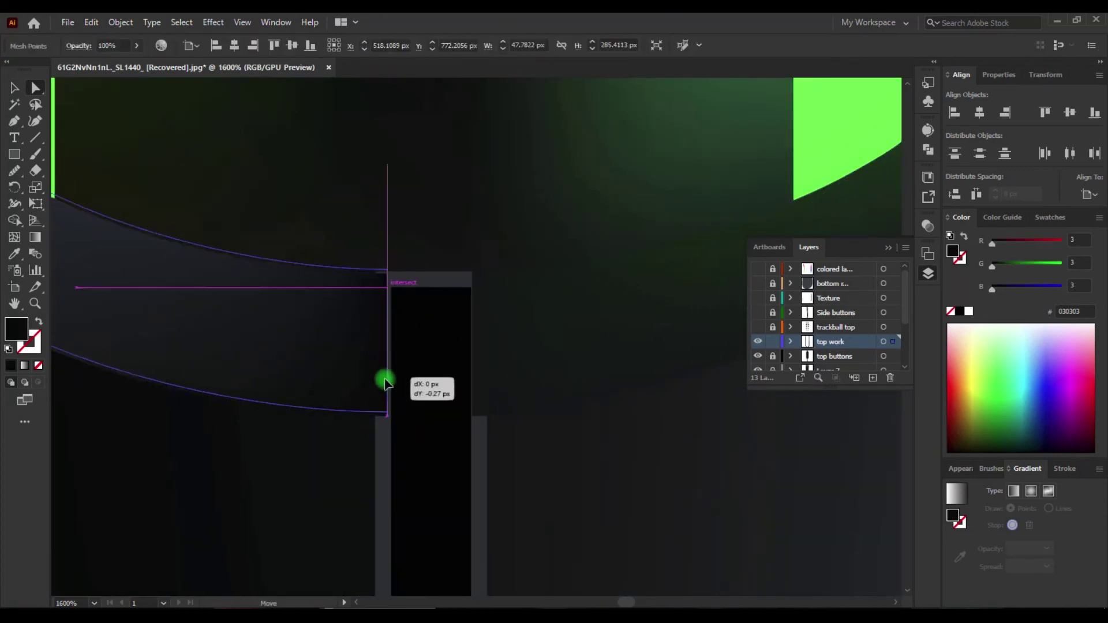
{"action": "scroll", "coordinate": [339, 299], "scroll_direction": "up", "scroll_amount": 3}
{"action": "scroll", "coordinate": [337, 404], "scroll_direction": "up", "scroll_amount": 3}
{"action": "scroll", "coordinate": [289, 479], "scroll_direction": "down", "scroll_amount": 1}
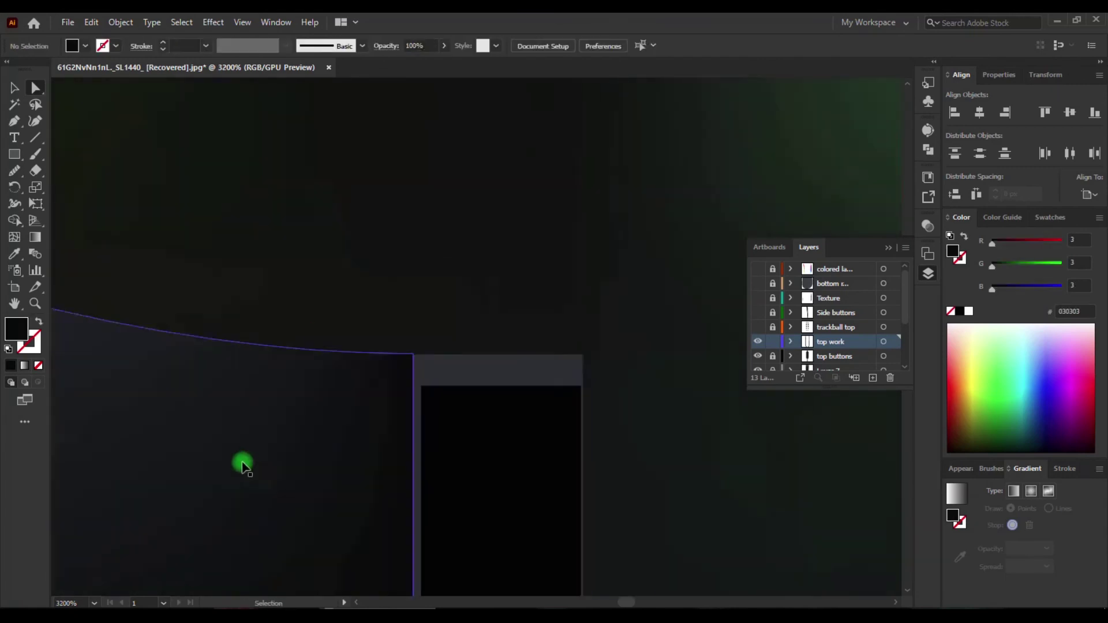
{"action": "scroll", "coordinate": [295, 488], "scroll_direction": "down", "scroll_amount": 3}
{"action": "scroll", "coordinate": [340, 512], "scroll_direction": "right", "scroll_amount": 1}
{"action": "left_click", "coordinate": [524, 450]}
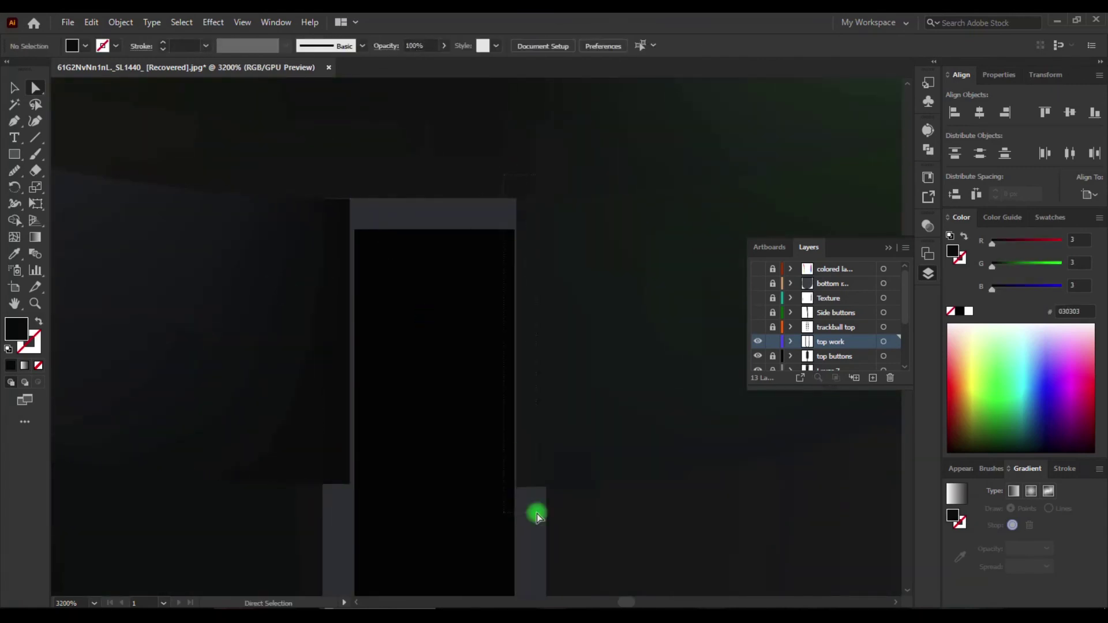
Move the complete body's top corner point into place and show the bottom body layer.
{"action": "key", "text": "ctrl+0"}
{"action": "scroll", "coordinate": [381, 441], "scroll_direction": "up", "scroll_amount": 2}
{"action": "scroll", "coordinate": [381, 346], "scroll_direction": "up", "scroll_amount": 2}
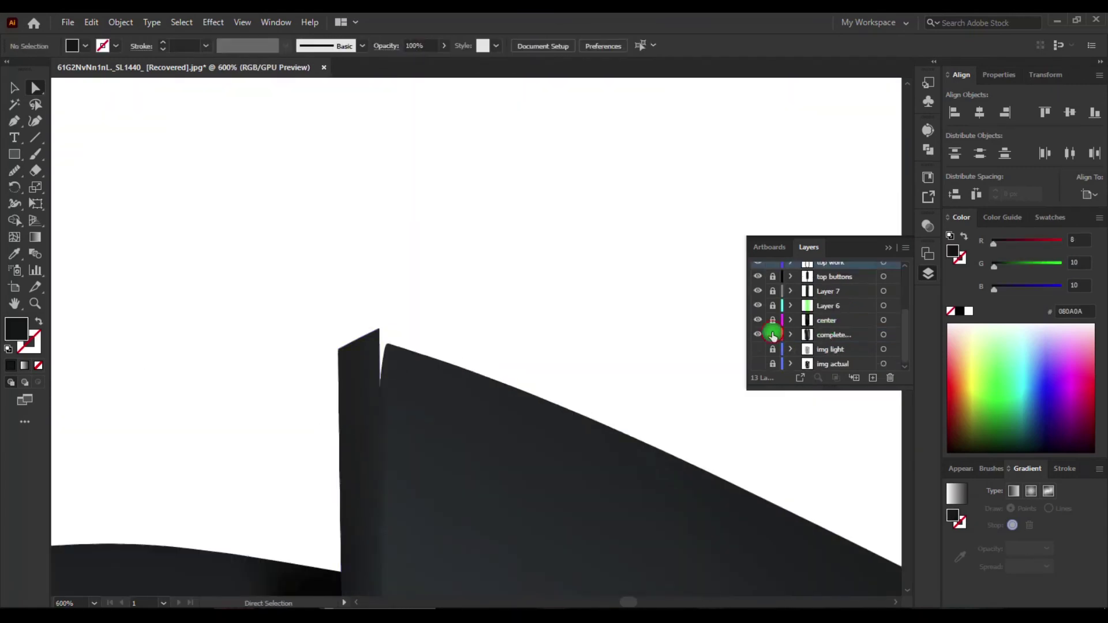
{"action": "left_click", "coordinate": [381, 331]}
{"action": "left_click", "coordinate": [329, 302]}
{"action": "left_click_drag", "start_coordinate": [380, 327], "coordinate": [364, 317]}
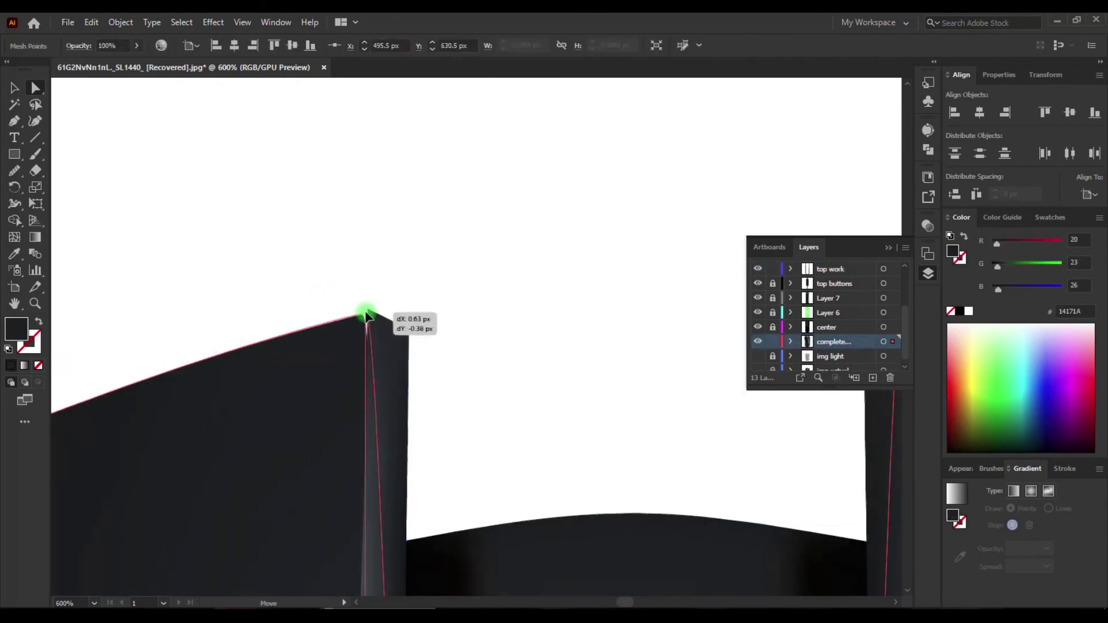
{"action": "scroll", "coordinate": [314, 390], "scroll_direction": "down", "scroll_amount": 6}
{"action": "scroll", "coordinate": [520, 347], "scroll_direction": "down", "scroll_amount": 3}
{"action": "left_click", "coordinate": [758, 344]}
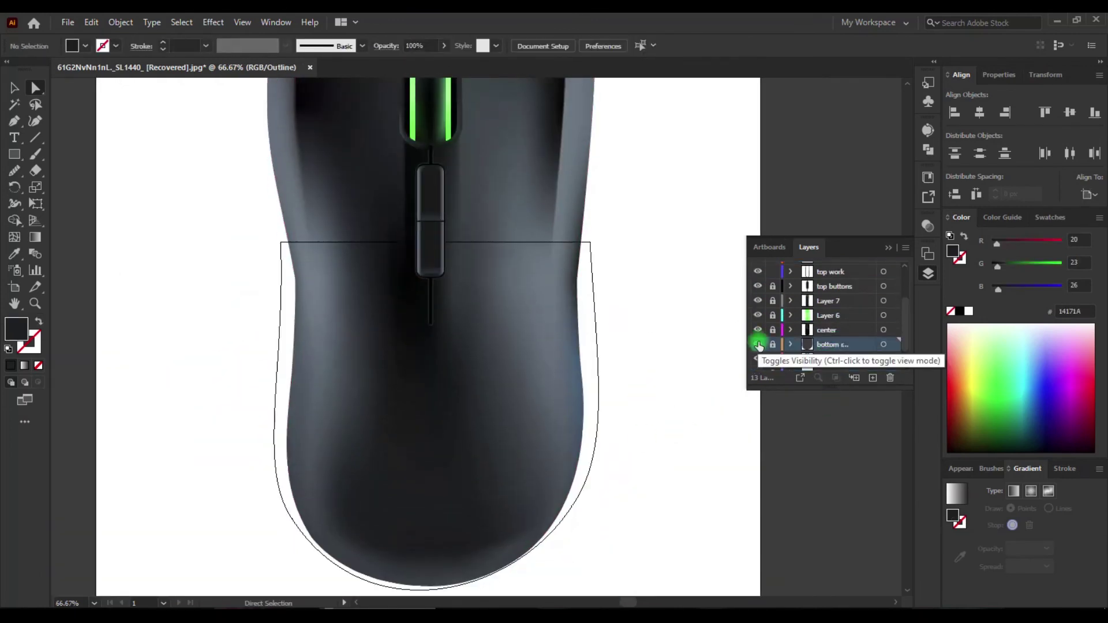
Send the grey lower-body mesh to the back and move its layer below 'complete'.
{"action": "right_click", "coordinate": [432, 363]}
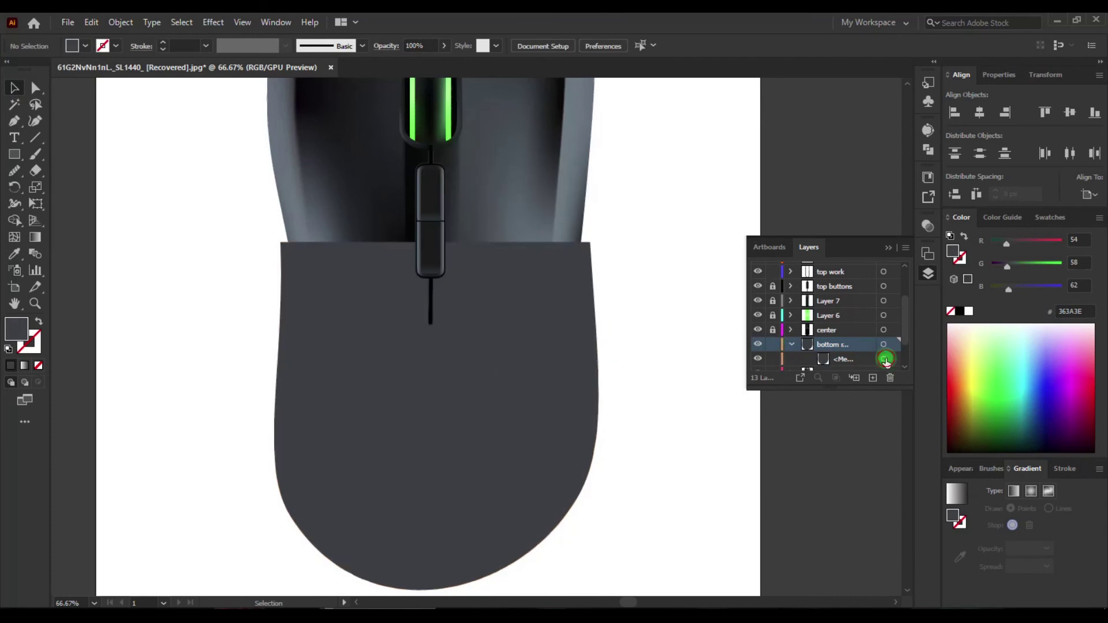
{"action": "left_click", "coordinate": [885, 362]}
{"action": "right_click", "coordinate": [542, 176]}
{"action": "left_click", "coordinate": [787, 280]}
{"action": "right_click", "coordinate": [561, 355]}
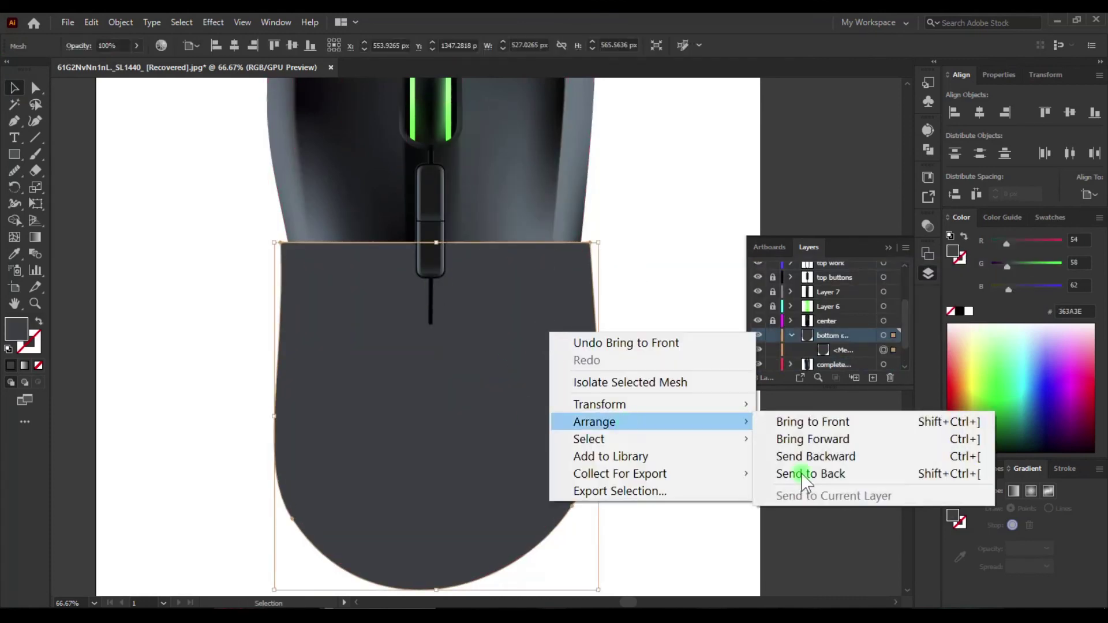
{"action": "left_click", "coordinate": [494, 351]}
{"action": "left_click_drag", "start_coordinate": [774, 341], "coordinate": [774, 373]}
{"action": "scroll", "coordinate": [798, 355], "scroll_direction": "up", "scroll_amount": 3}
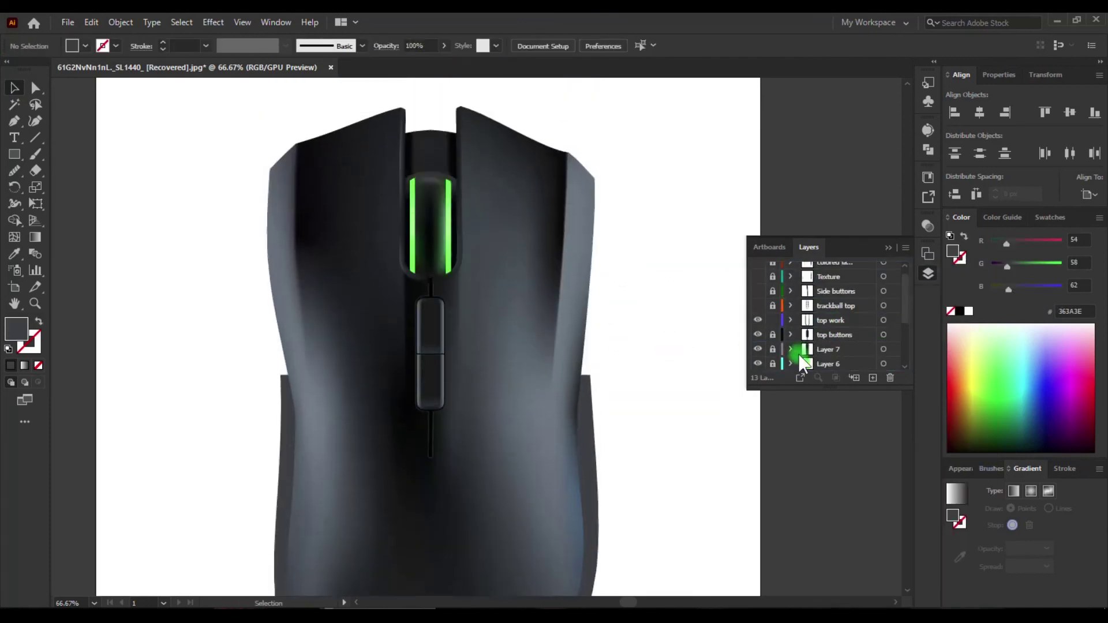
Unlock Layer 7 and nudge a scroll-wheel mesh point toward the top-left.
{"action": "key", "text": "ctrl+plus"}
{"action": "key", "text": "ctrl+plus"}
{"action": "key", "text": "ctrl+plus"}
{"action": "scroll", "coordinate": [792, 322], "scroll_direction": "down", "scroll_amount": 2}
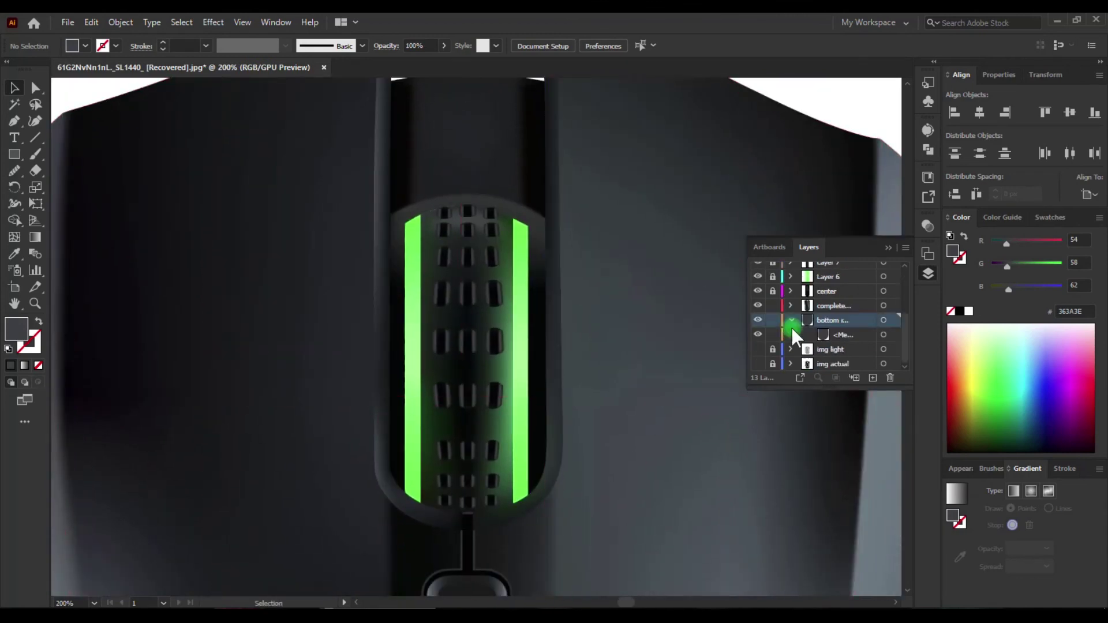
{"action": "left_click", "coordinate": [452, 230]}
{"action": "left_click", "coordinate": [773, 276]}
{"action": "key", "text": "a"}
{"action": "left_click", "coordinate": [478, 229]}
{"action": "left_click_drag", "start_coordinate": [478, 229], "coordinate": [455, 222]}
{"action": "left_click", "coordinate": [635, 306]}
{"action": "scroll", "coordinate": [693, 303], "scroll_direction": "down", "scroll_amount": 2}
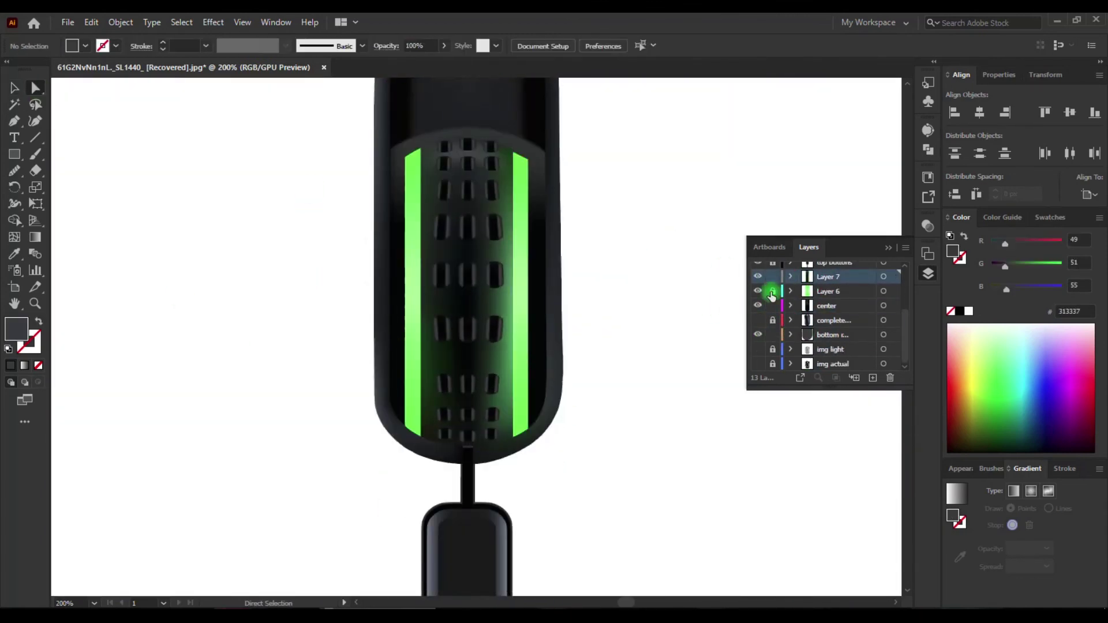
{"action": "scroll", "coordinate": [732, 309], "scroll_direction": "left", "scroll_amount": 10}
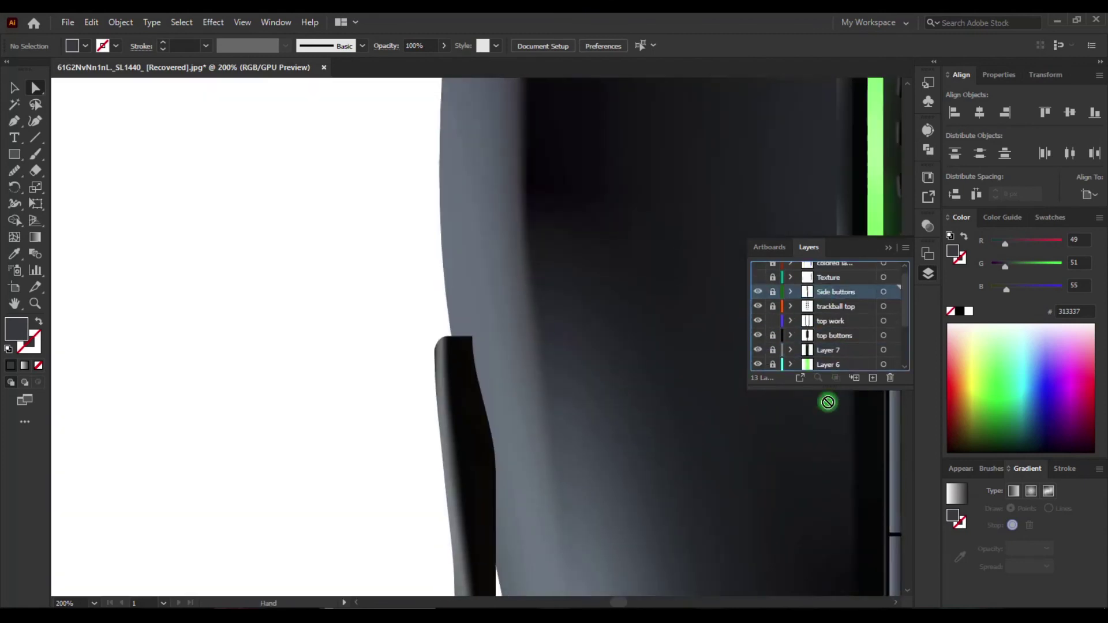
Move the side-light layer below the body and reshape the yellow and cyan light ends.
{"action": "scroll", "coordinate": [823, 297], "scroll_direction": "up", "scroll_amount": 3}
{"action": "left_click_drag", "start_coordinate": [823, 297], "coordinate": [825, 312]}
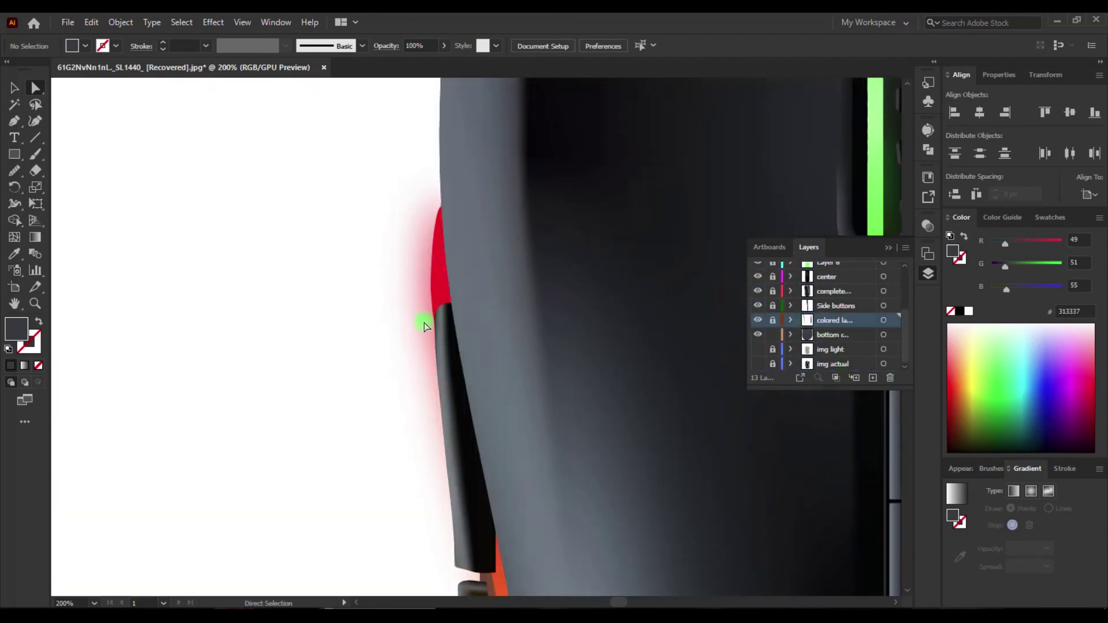
{"action": "scroll", "coordinate": [398, 352], "scroll_direction": "down", "scroll_amount": 5}
{"action": "left_click", "coordinate": [773, 306]}
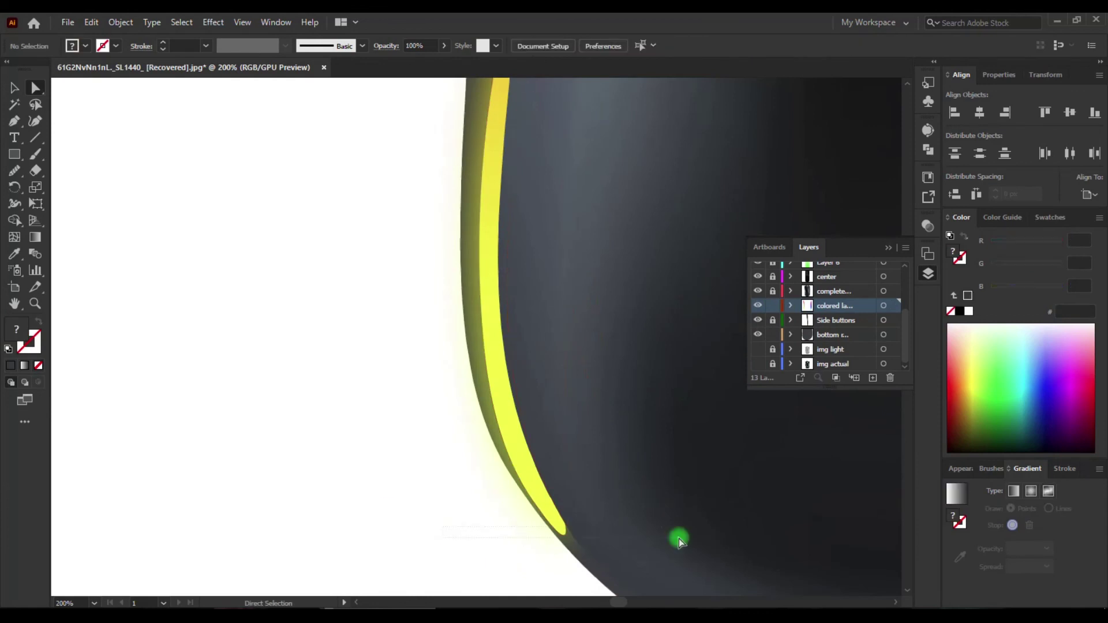
{"action": "left_click", "coordinate": [534, 503]}
{"action": "left_click_drag", "start_coordinate": [450, 489], "coordinate": [540, 508]}
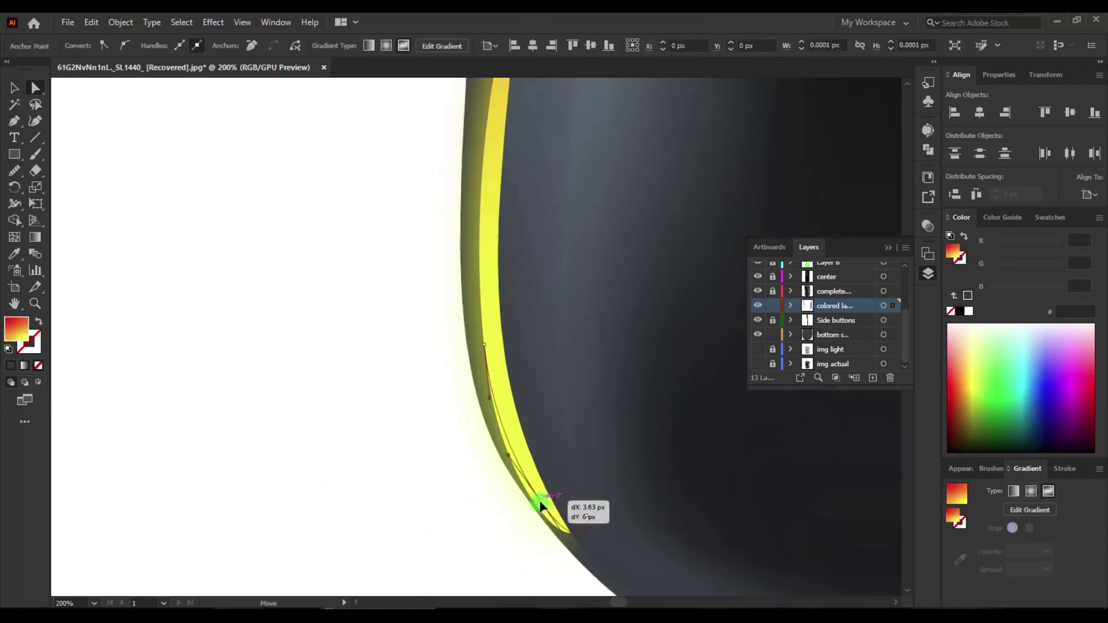
{"action": "scroll", "coordinate": [559, 351], "scroll_direction": "right", "scroll_amount": 5}
{"action": "left_click_drag", "start_coordinate": [404, 467], "coordinate": [409, 479]}
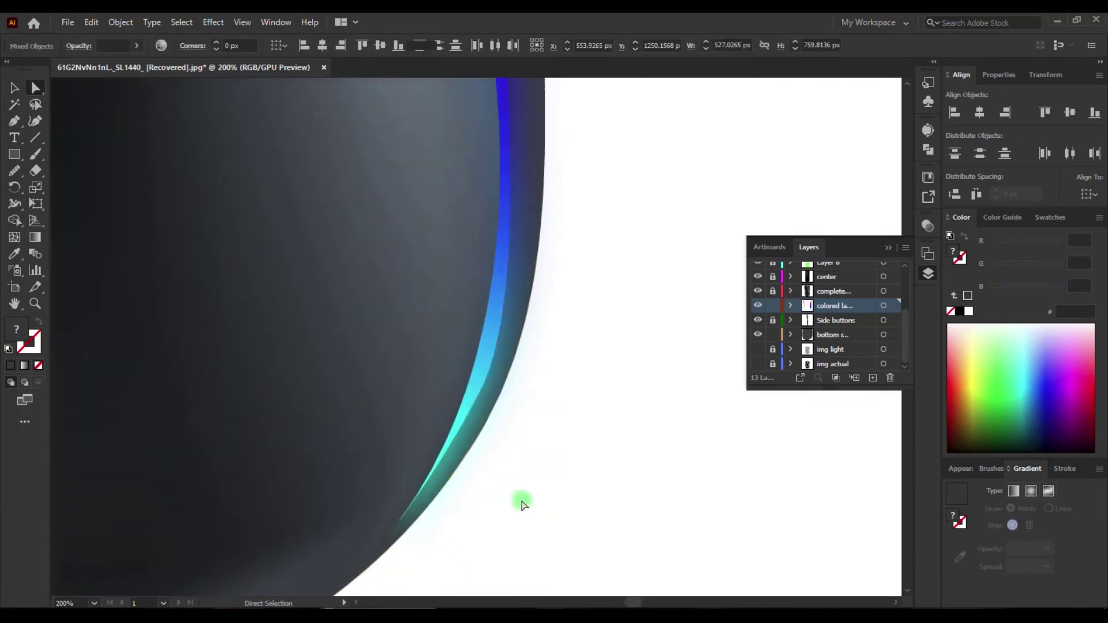
{"action": "left_click", "coordinate": [498, 521]}
{"action": "key", "text": "ctrl+0"}
Show the Texture layer and move the grip texture onto the mouse's right edge.
{"action": "left_click", "coordinate": [778, 312]}
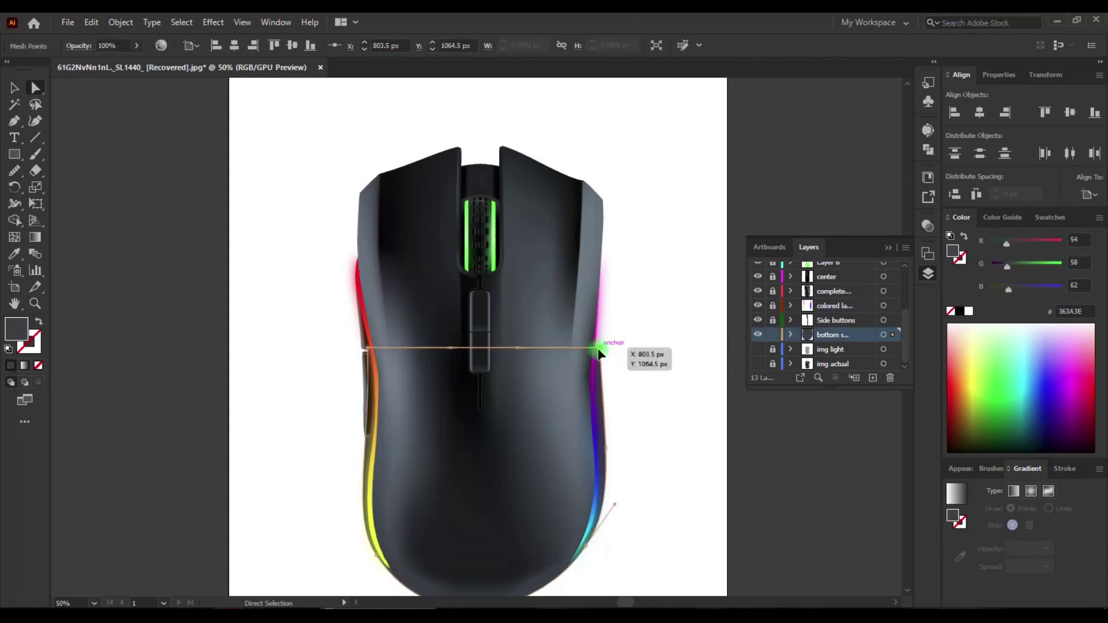
{"action": "left_click", "coordinate": [317, 470]}
{"action": "scroll", "coordinate": [317, 470], "scroll_direction": "down", "scroll_amount": 2}
{"action": "scroll", "coordinate": [786, 274], "scroll_direction": "up", "scroll_amount": 3}
{"action": "left_click", "coordinate": [785, 270]}
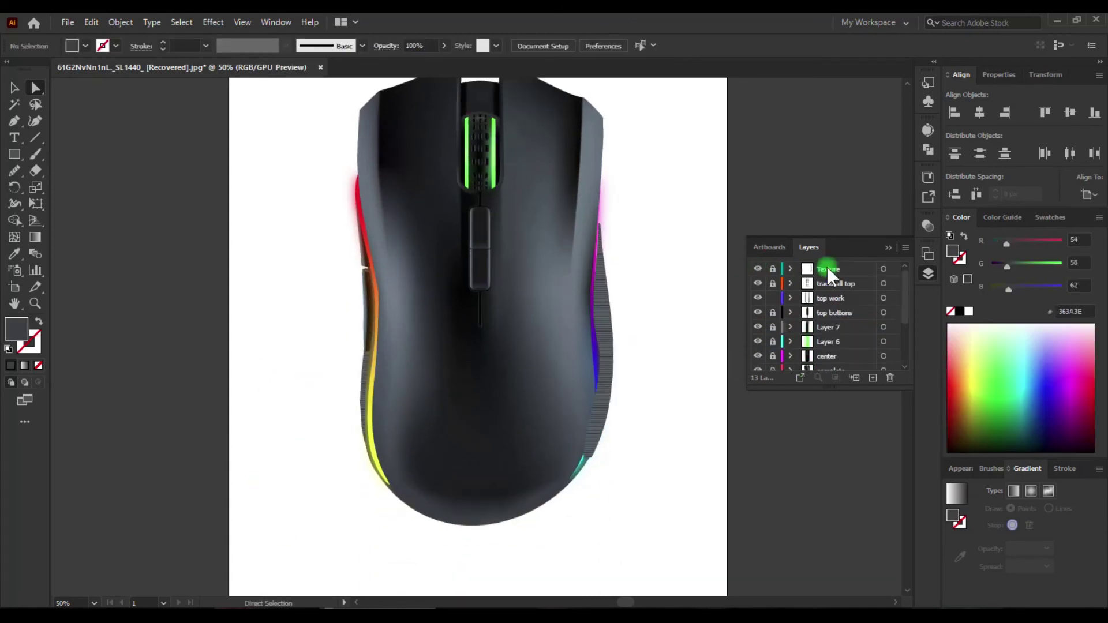
{"action": "left_click", "coordinate": [642, 338]}
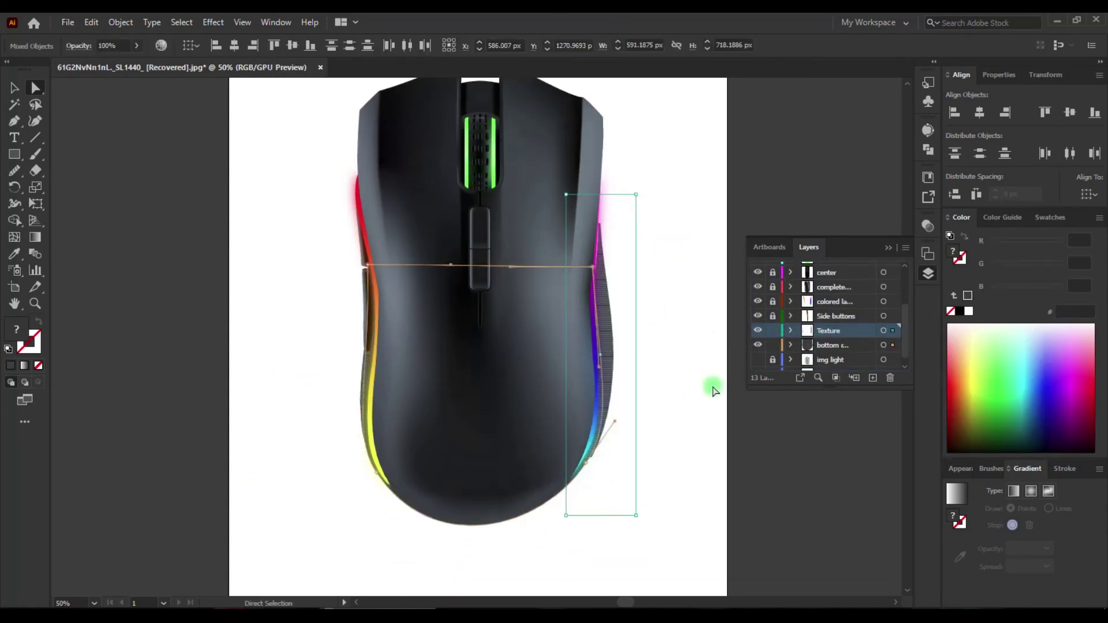
{"action": "left_click_drag", "start_coordinate": [593, 342], "coordinate": [570, 342]}
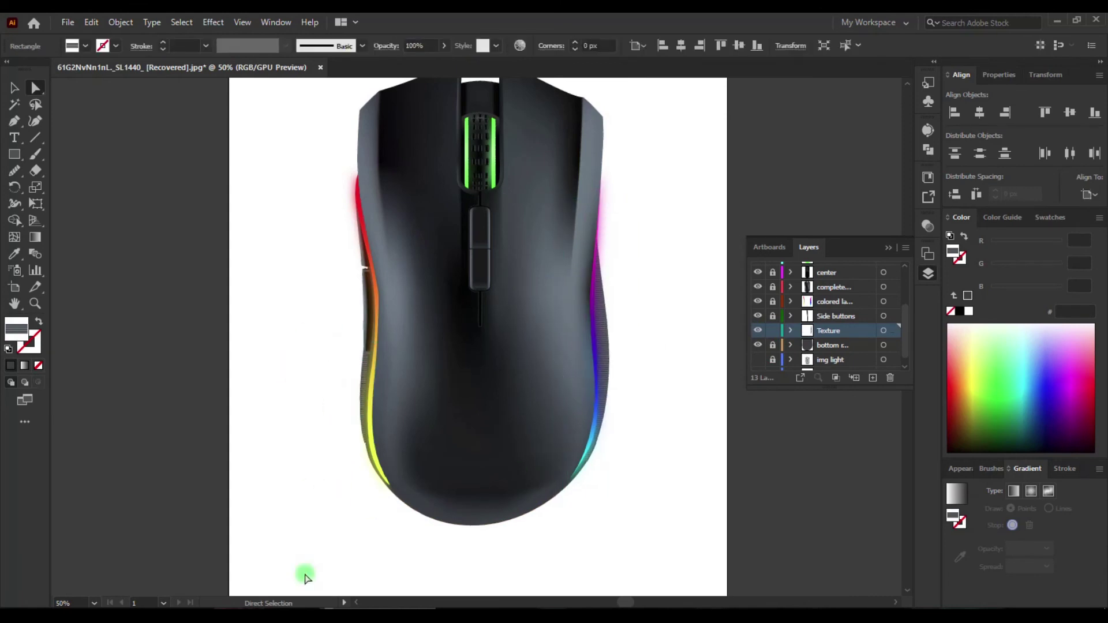
{"action": "scroll", "coordinate": [365, 454], "scroll_direction": "up", "scroll_amount": 5}
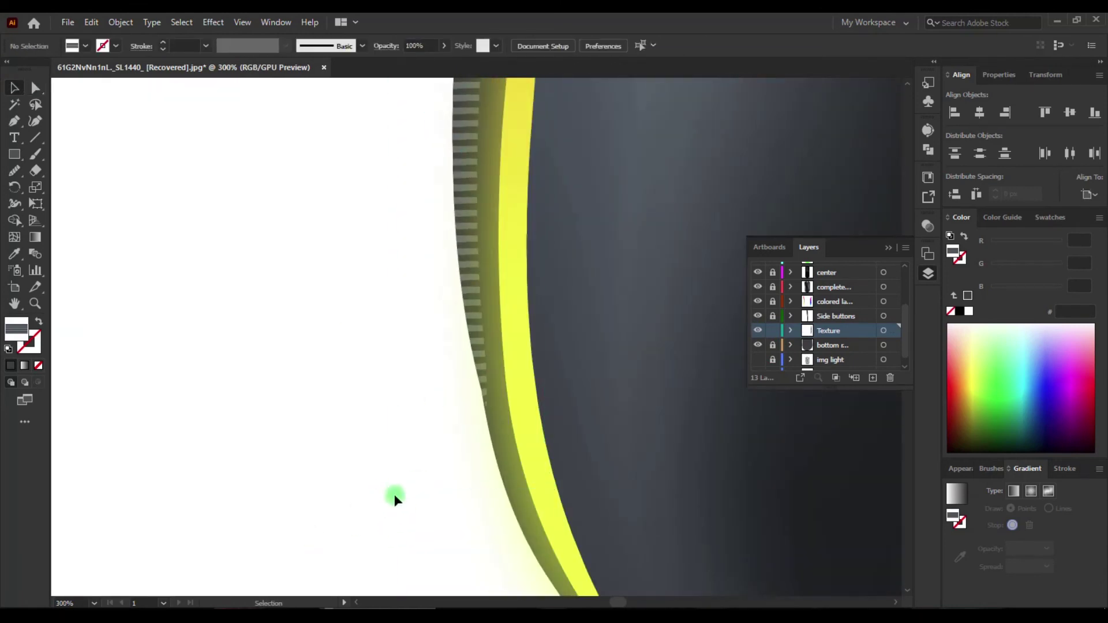
Adjust the texture's anchor points and make the img light layer visible again.
{"action": "left_click", "coordinate": [35, 87]}
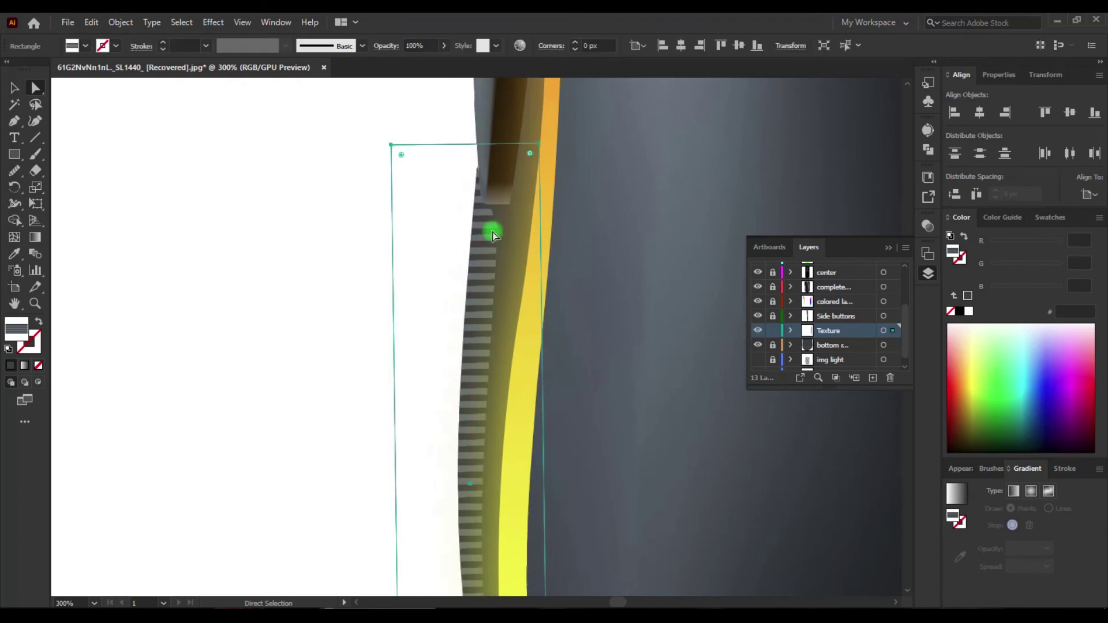
{"action": "scroll", "coordinate": [399, 282], "scroll_direction": "up", "scroll_amount": 5}
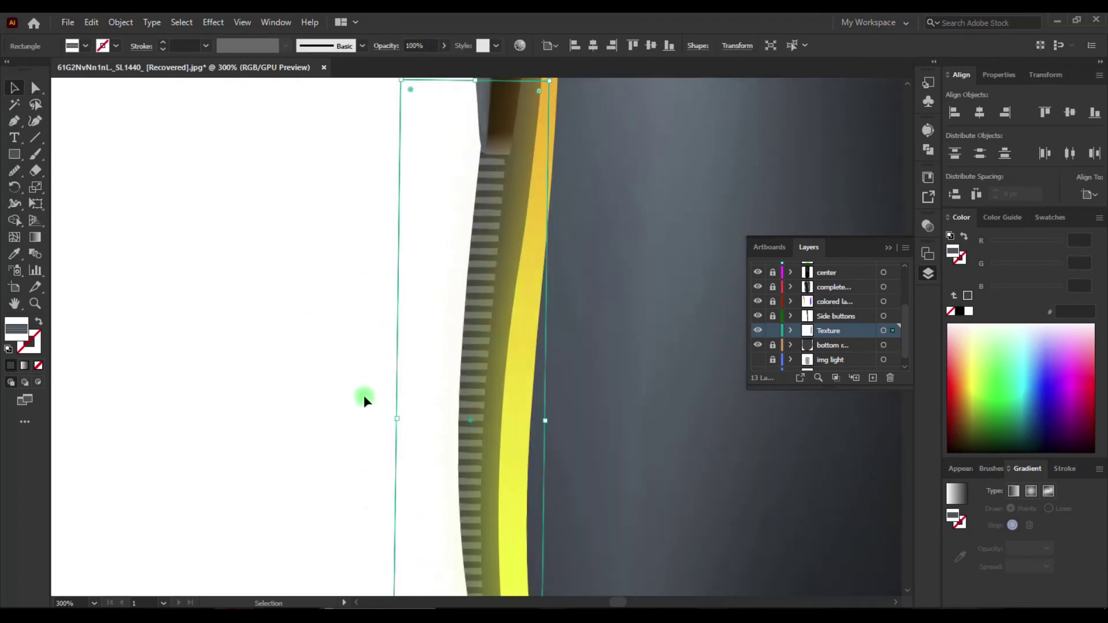
{"action": "scroll", "coordinate": [359, 414], "scroll_direction": "down", "scroll_amount": 5}
{"action": "key", "text": "v"}
{"action": "left_click", "coordinate": [757, 361]}
{"action": "scroll", "coordinate": [777, 290], "scroll_direction": "up", "scroll_amount": 2}
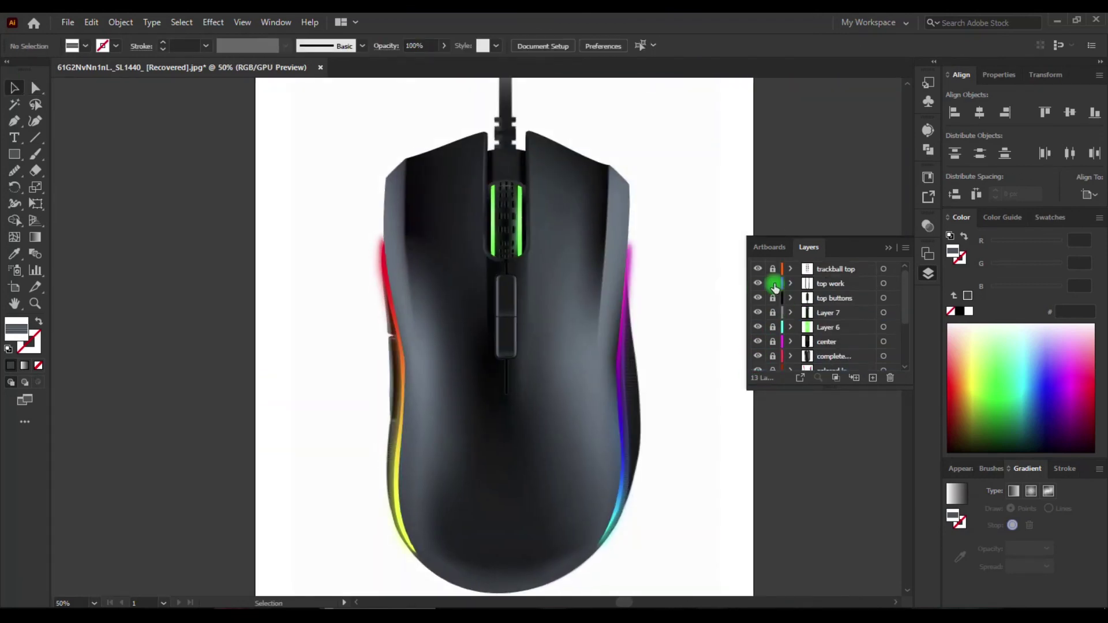
Add a new layer, then unlock and select the 'trackball top' scroll-wheel artwork.
{"action": "key", "text": "ctrl+l"}
{"action": "left_click", "coordinate": [884, 284]}
{"action": "left_click", "coordinate": [213, 22]}
Blur the scroll-wheel texture with a 10 px Gaussian Blur and draw a notch rectangle on the connector.
{"action": "left_click", "coordinate": [456, 313]}
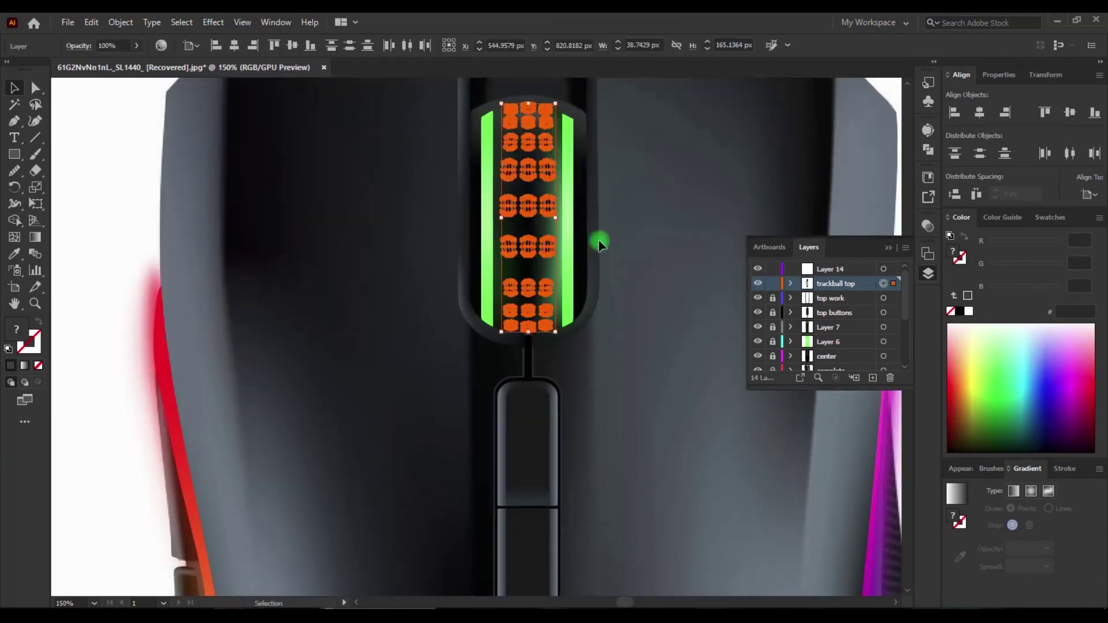
{"action": "left_click", "coordinate": [213, 22]}
{"action": "left_click", "coordinate": [486, 291]}
{"action": "left_click", "coordinate": [309, 340]}
{"action": "key", "text": "ctrl+z"}
{"action": "left_click", "coordinate": [213, 22]}
{"action": "left_click", "coordinate": [91, 22]}
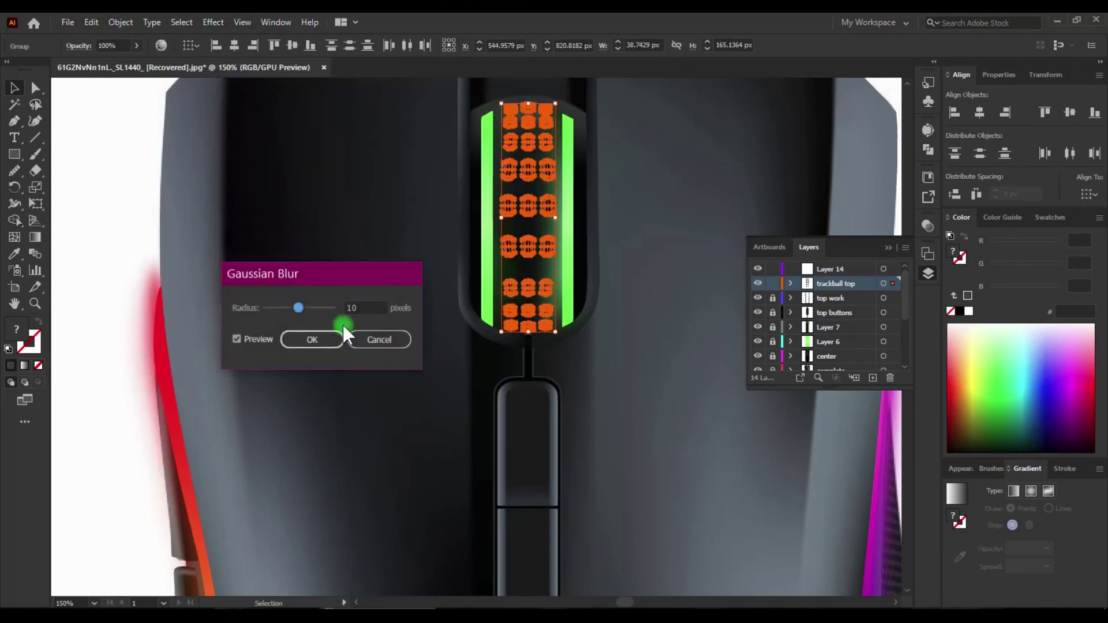
{"action": "left_click", "coordinate": [346, 309]}
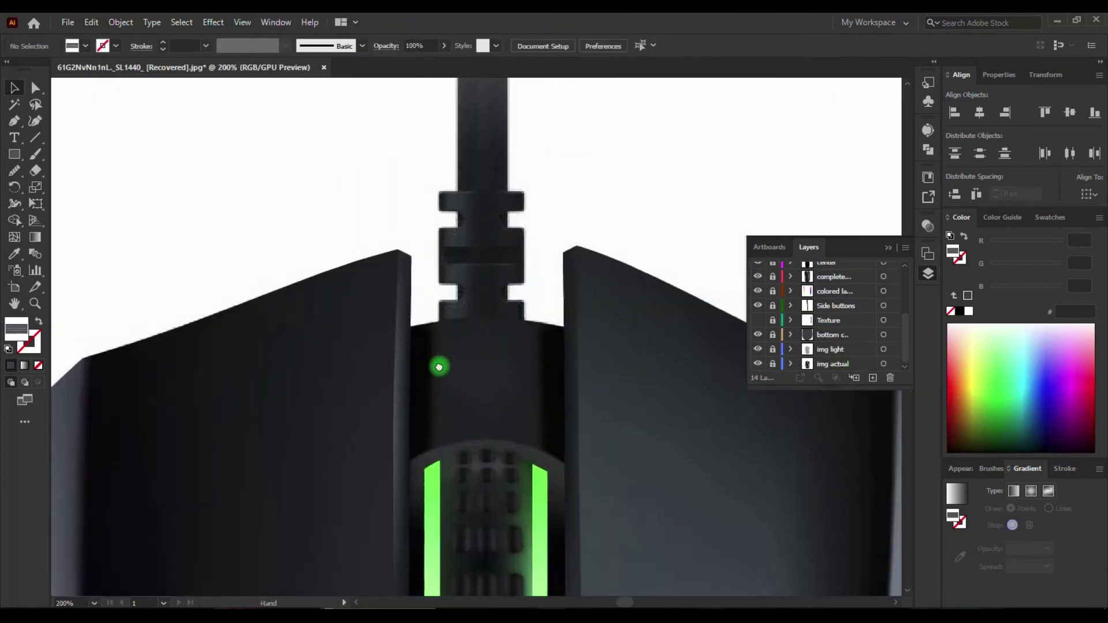
{"action": "mouse_move", "coordinate": [424, 203]}
{"action": "left_mouse_down"}
{"action": "mouse_move", "coordinate": [445, 213]}
{"action": "mouse_move", "coordinate": [508, 335]}
{"action": "left_mouse_up"}
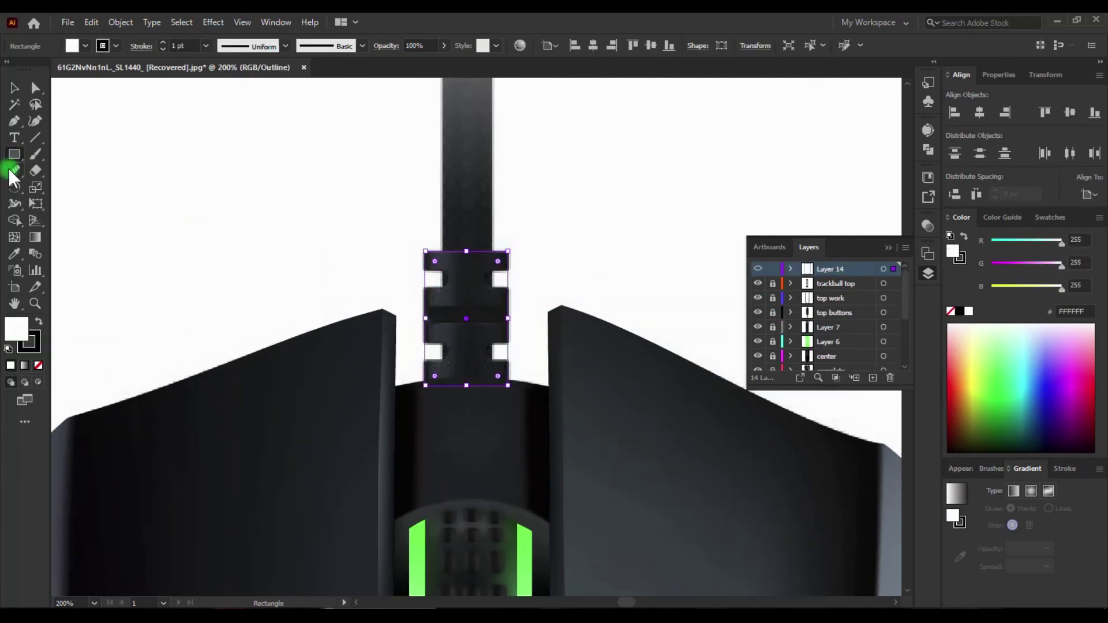
Select the four notch rectangles with the connector body and subtract them with Shape Builder.
{"action": "scroll", "coordinate": [239, 266], "scroll_direction": "down", "scroll_amount": 1}
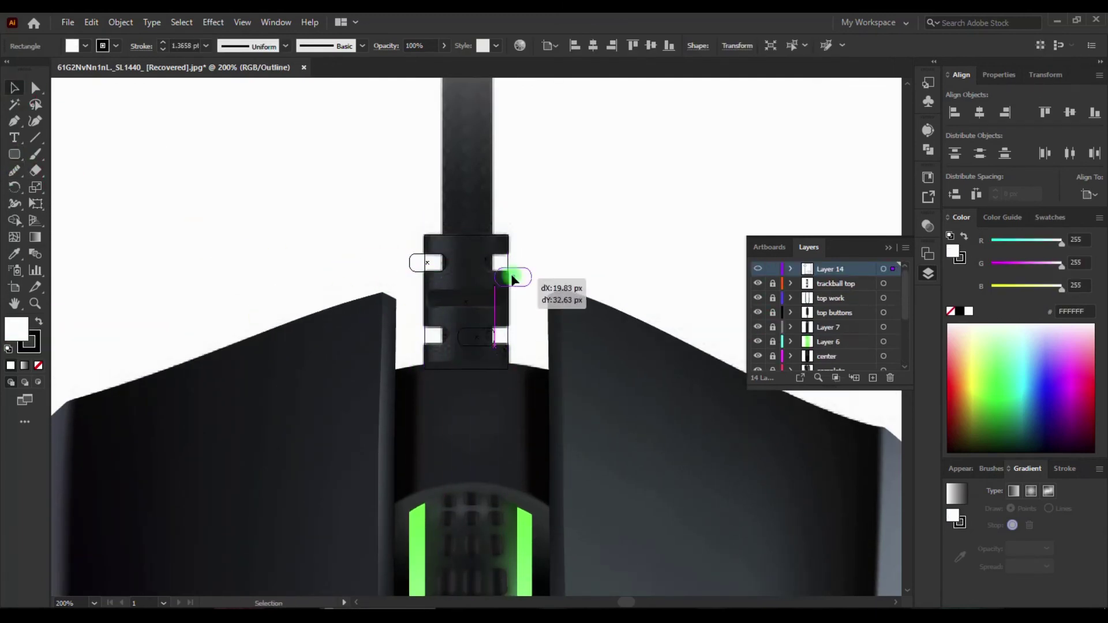
{"action": "left_click", "coordinate": [424, 262], "text": "shift"}
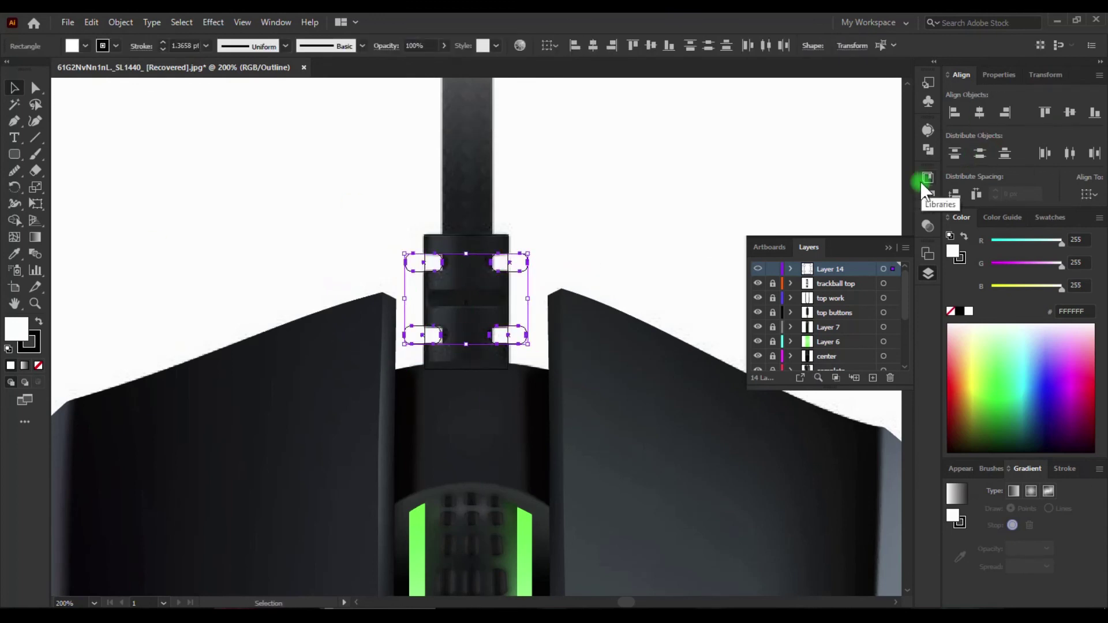
{"action": "left_click", "coordinate": [39, 321]}
{"action": "key", "text": "ctrl+a"}
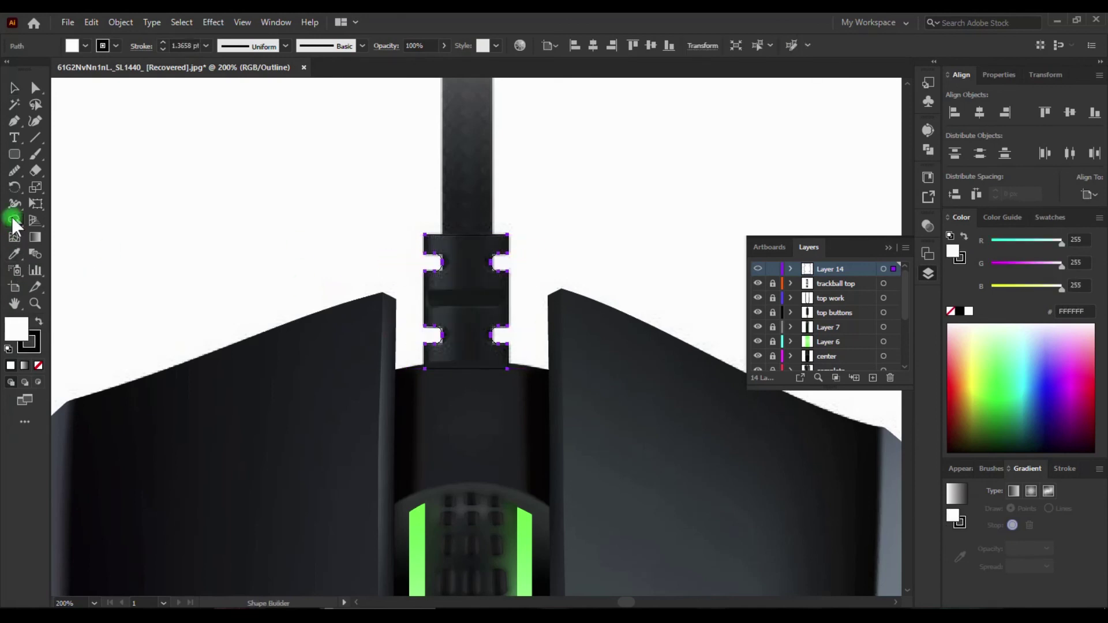
{"action": "left_click", "coordinate": [466, 371]}
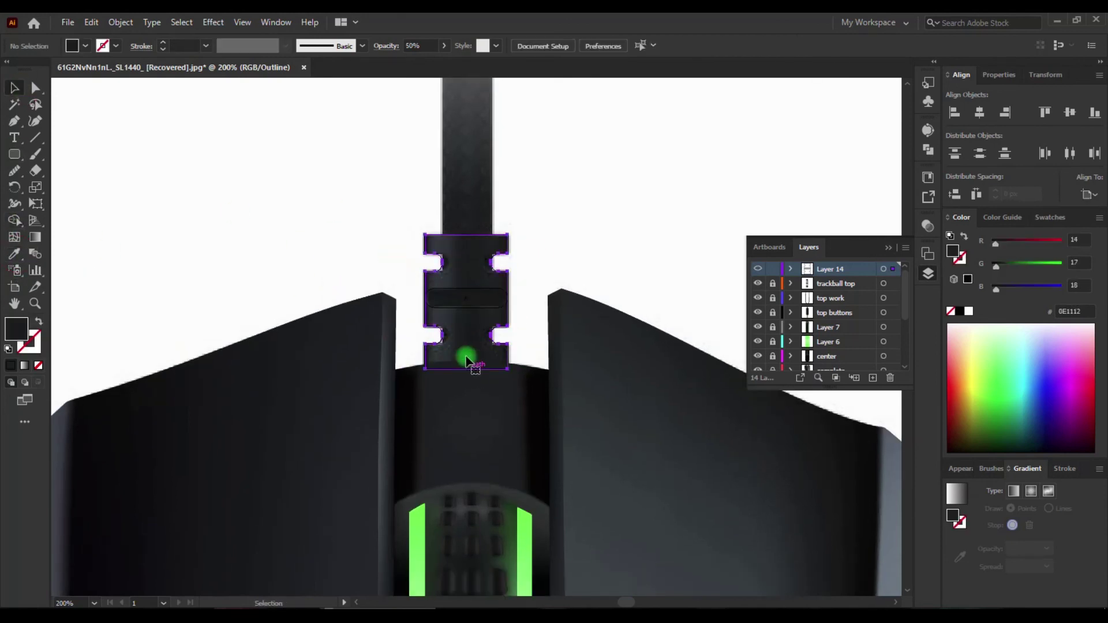
Duplicate the connector and give the copy a linear gradient using the original's dark colour.
{"action": "key", "text": "g"}
{"action": "key", "text": "ctrl+y"}
{"action": "key", "text": "v"}
{"action": "left_click_drag", "start_coordinate": [477, 261], "coordinate": [317, 217]}
{"action": "left_click", "coordinate": [955, 495]}
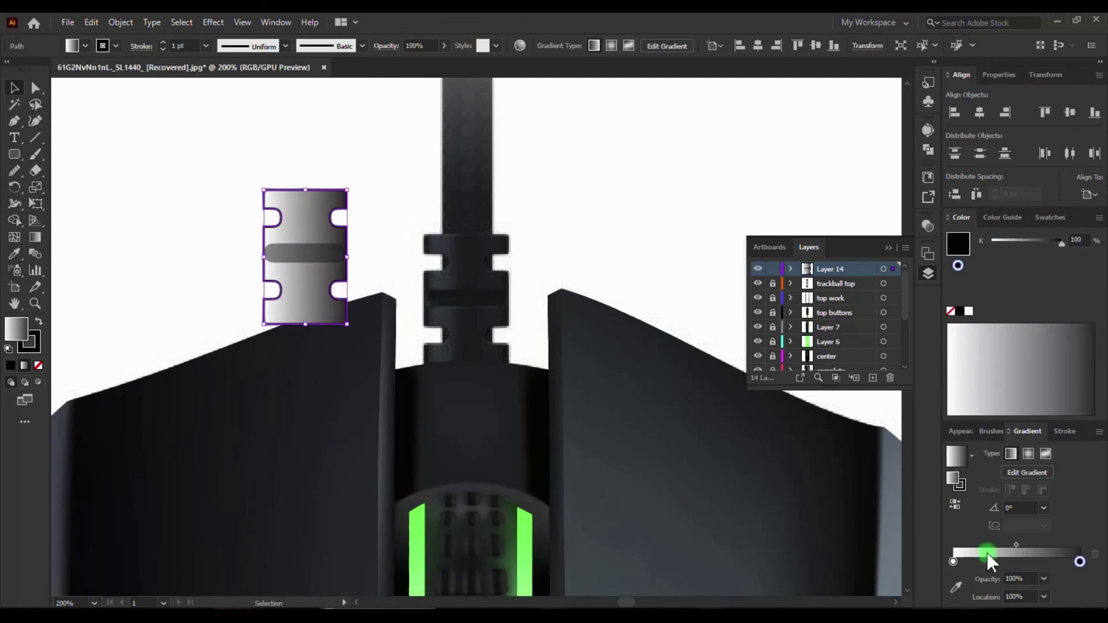
{"action": "left_click", "coordinate": [448, 235]}
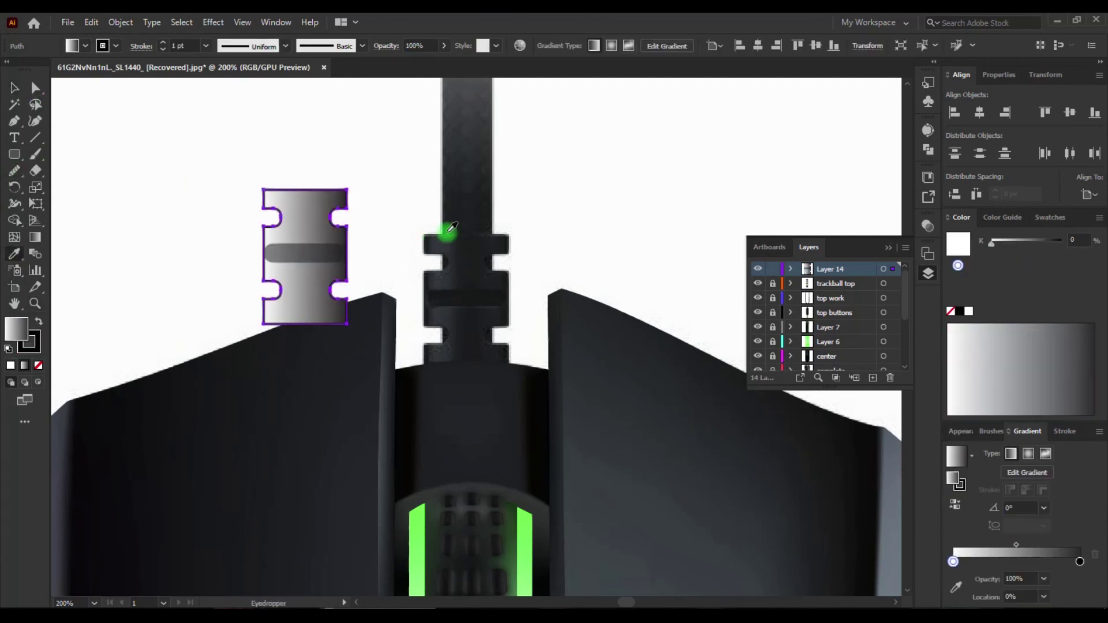
{"action": "left_click", "coordinate": [1080, 562]}
{"action": "left_click", "coordinate": [864, 397]}
{"action": "left_click", "coordinate": [983, 538]}
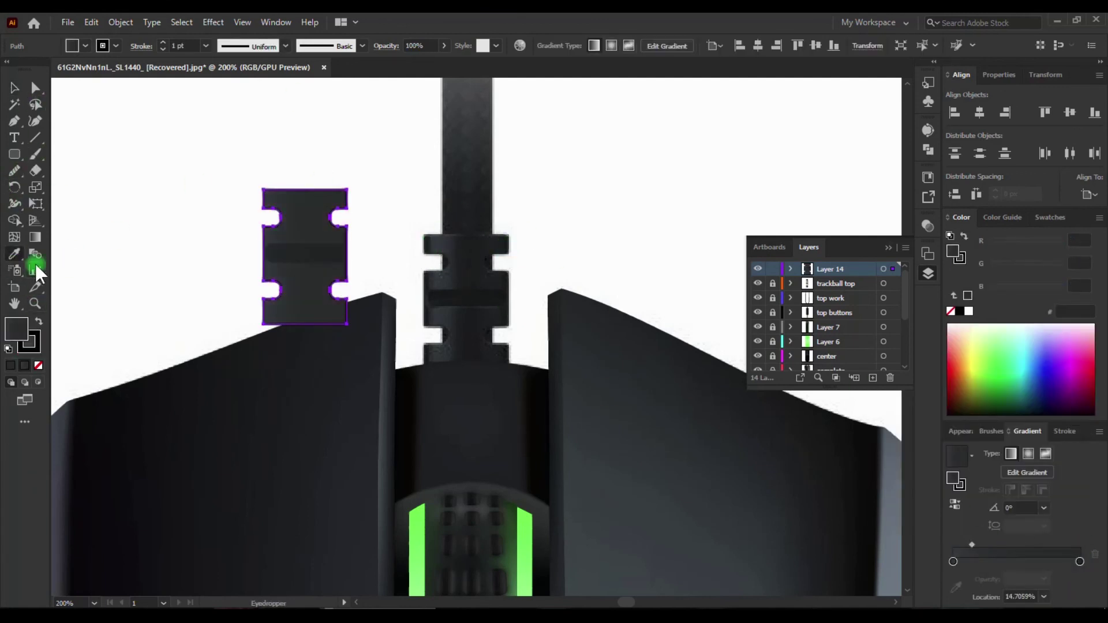
Run the connector gradient horizontally with white highlight stops and a darkened right end.
{"action": "key", "text": "g"}
{"action": "left_click_drag", "start_coordinate": [338, 240], "coordinate": [312, 345]}
{"action": "left_click_drag", "start_coordinate": [314, 279], "coordinate": [348, 297]}
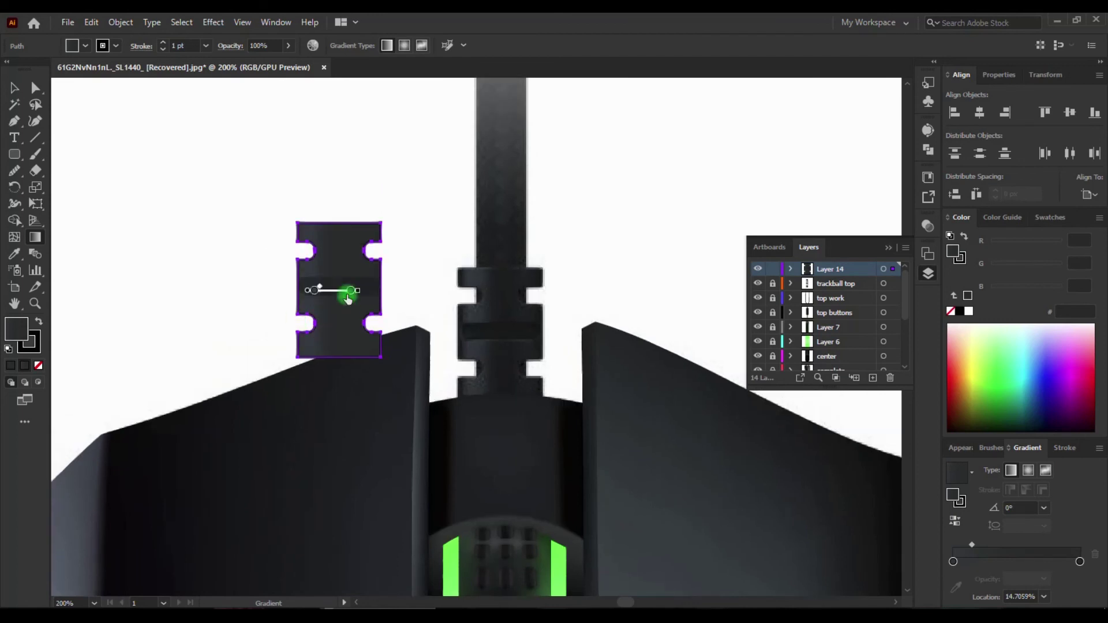
{"action": "left_click_drag", "start_coordinate": [1046, 562], "coordinate": [1014, 562]}
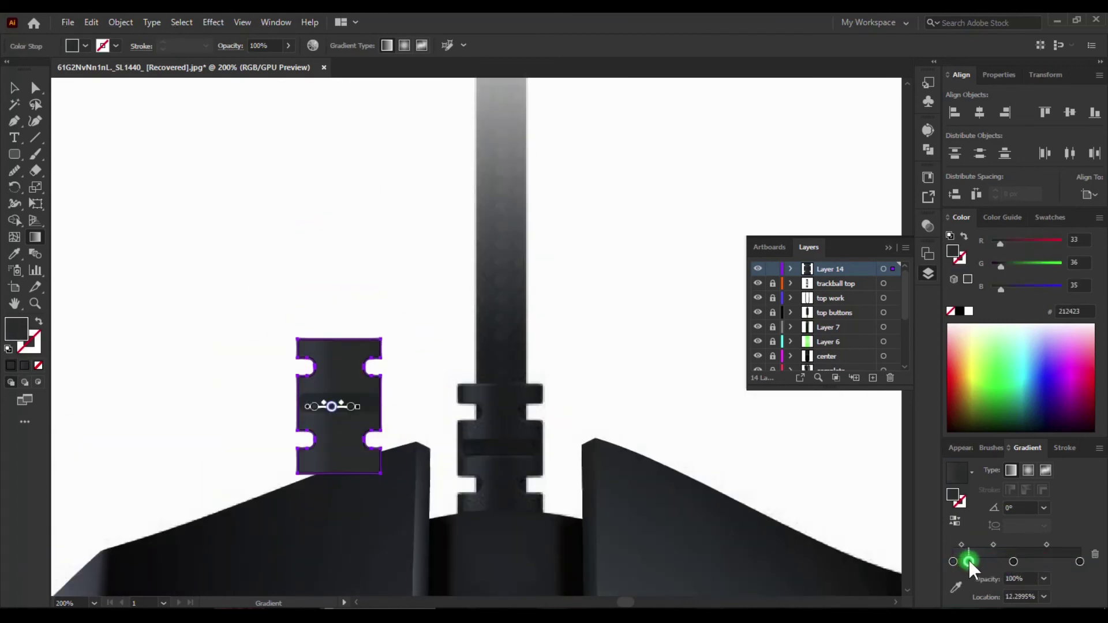
{"action": "double_click", "coordinate": [970, 561]}
{"action": "left_click", "coordinate": [925, 507]}
{"action": "left_click", "coordinate": [981, 478]}
{"action": "left_click", "coordinate": [970, 562]}
{"action": "left_click", "coordinate": [1080, 561]}
{"action": "left_click", "coordinate": [970, 562]}
{"action": "left_click", "coordinate": [1080, 561]}
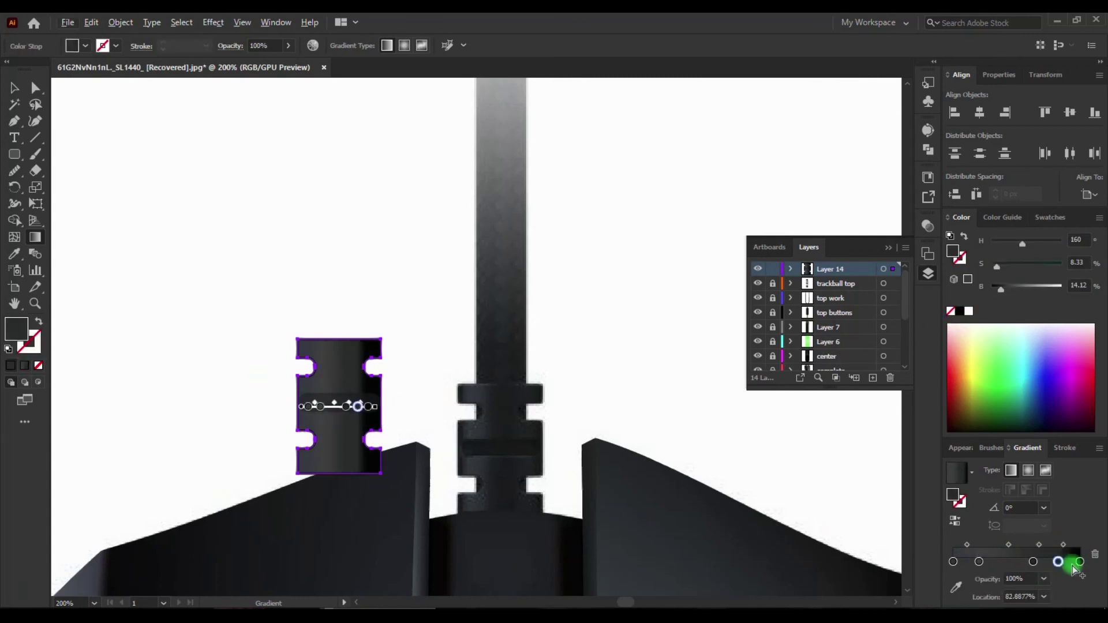
Move the gradient connector copy onto the base of the cable.
{"action": "left_click", "coordinate": [586, 453]}
{"action": "left_click", "coordinate": [14, 87]}
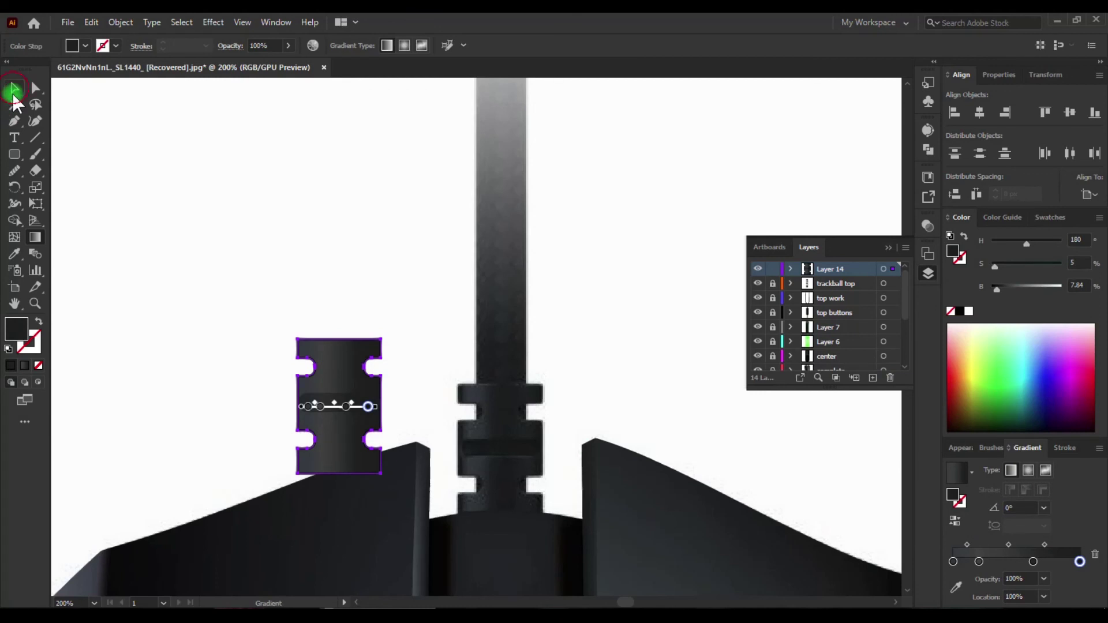
{"action": "left_click_drag", "start_coordinate": [329, 381], "coordinate": [490, 426]}
{"action": "key", "text": "ctrl+minus"}
Make the cable fade out with a black-to-white gradient opacity mask.
{"action": "left_click", "coordinate": [478, 314]}
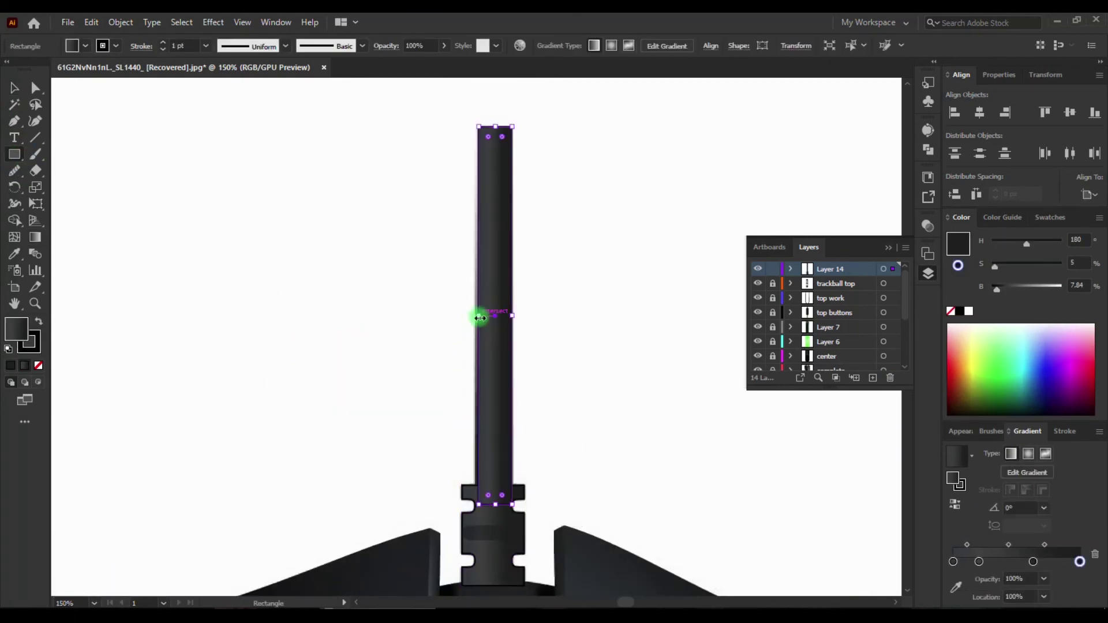
{"action": "left_click", "coordinate": [482, 148]}
{"action": "left_click", "coordinate": [891, 268]}
{"action": "left_click", "coordinate": [849, 241]}
{"action": "left_click", "coordinate": [265, 185]}
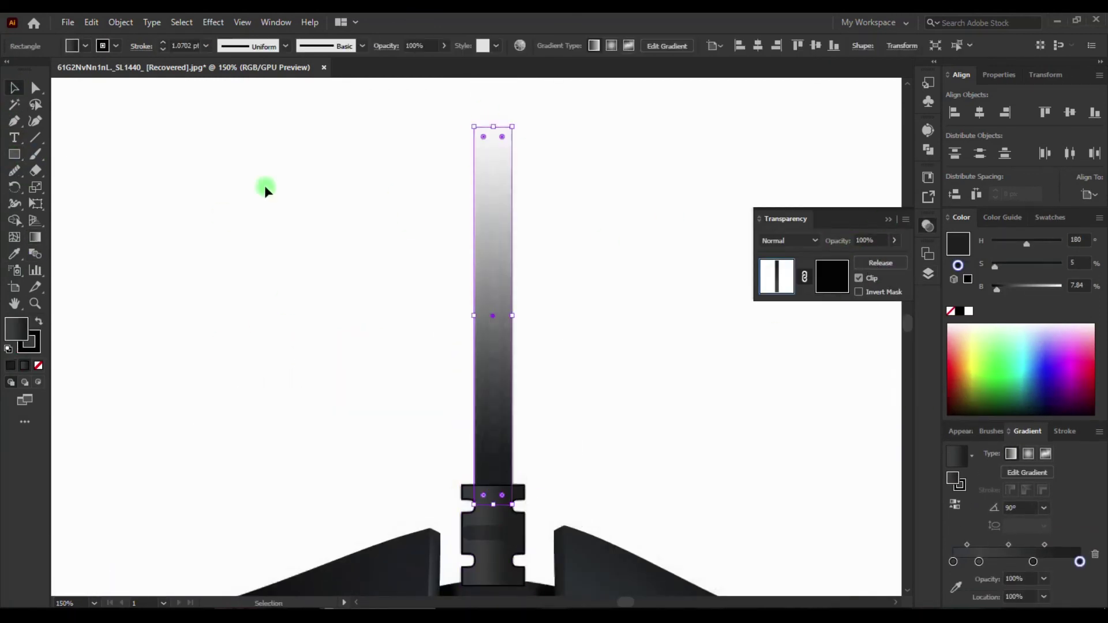
Group the cable with the connector and rename Layer 14 in the Layers panel.
{"action": "scroll", "coordinate": [495, 376], "scroll_direction": "down", "scroll_amount": 3}
{"action": "left_click", "coordinate": [495, 376], "text": "shift"}
{"action": "key", "text": "ctrl+g"}
{"action": "key", "text": "ctrl+minus"}
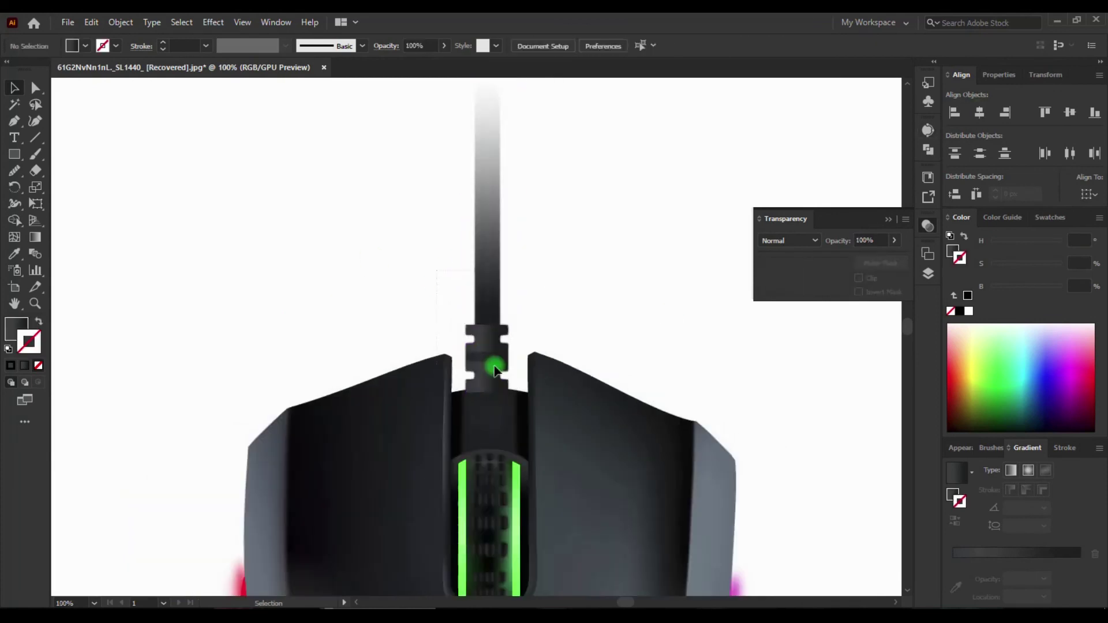
{"action": "left_click", "coordinate": [928, 273]}
{"action": "double_click", "coordinate": [824, 269]}
{"action": "left_click_drag", "start_coordinate": [835, 373], "coordinate": [831, 340]}
Place the Razer logo image in the document and shrink it down.
{"action": "left_click", "coordinate": [310, 195]}
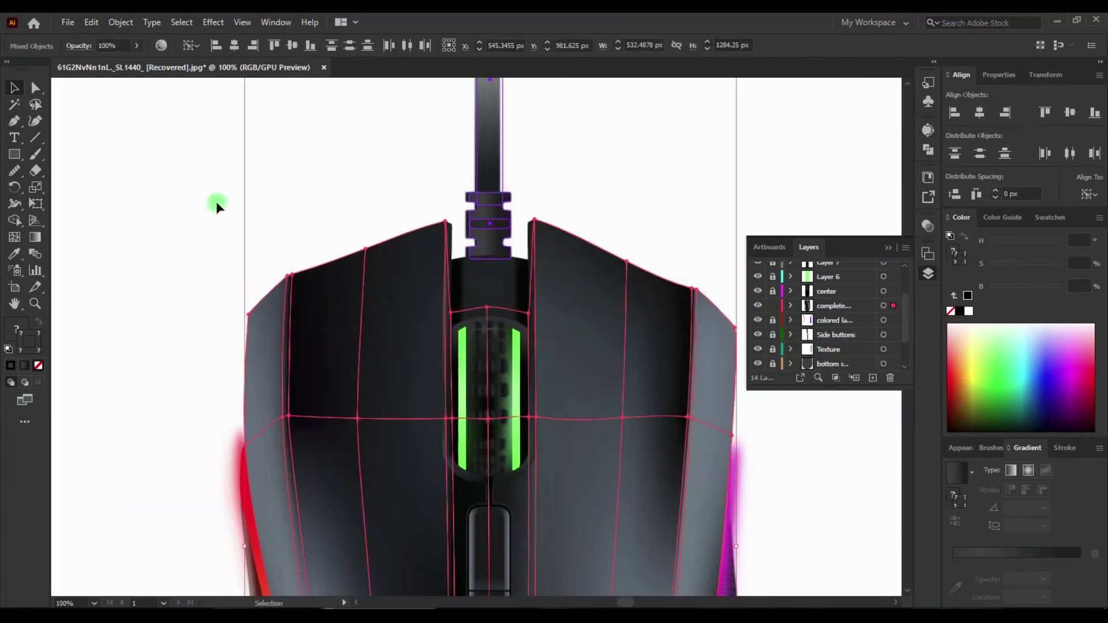
{"action": "key", "text": "ctrl+minus"}
{"action": "scroll", "coordinate": [826, 323], "scroll_direction": "up", "scroll_amount": 3}
{"action": "left_click_drag", "start_coordinate": [749, 210], "coordinate": [479, 323]}
{"action": "left_click", "coordinate": [662, 339]}
{"action": "key", "text": "ctrl+minus"}
{"action": "left_click_drag", "start_coordinate": [593, 452], "coordinate": [416, 271]}
{"action": "key", "text": "ctrl+plus"}
Move the rainbow logo onto the mouse body, park the green one on the pasteboard, rotate it clockwise.
{"action": "mouse_move", "coordinate": [231, 346]}
{"action": "left_mouse_down"}
{"action": "mouse_move", "coordinate": [579, 382]}
{"action": "mouse_move", "coordinate": [606, 375]}
{"action": "left_mouse_up"}
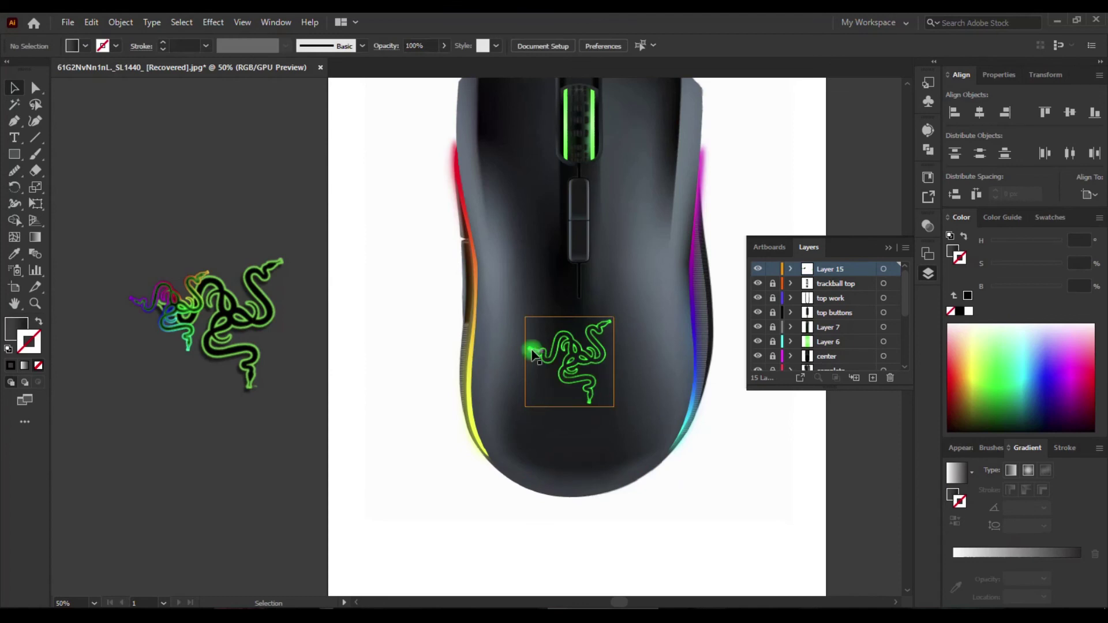
{"action": "left_click_drag", "start_coordinate": [173, 323], "coordinate": [601, 408]}
{"action": "left_click_drag", "start_coordinate": [556, 350], "coordinate": [397, 355]}
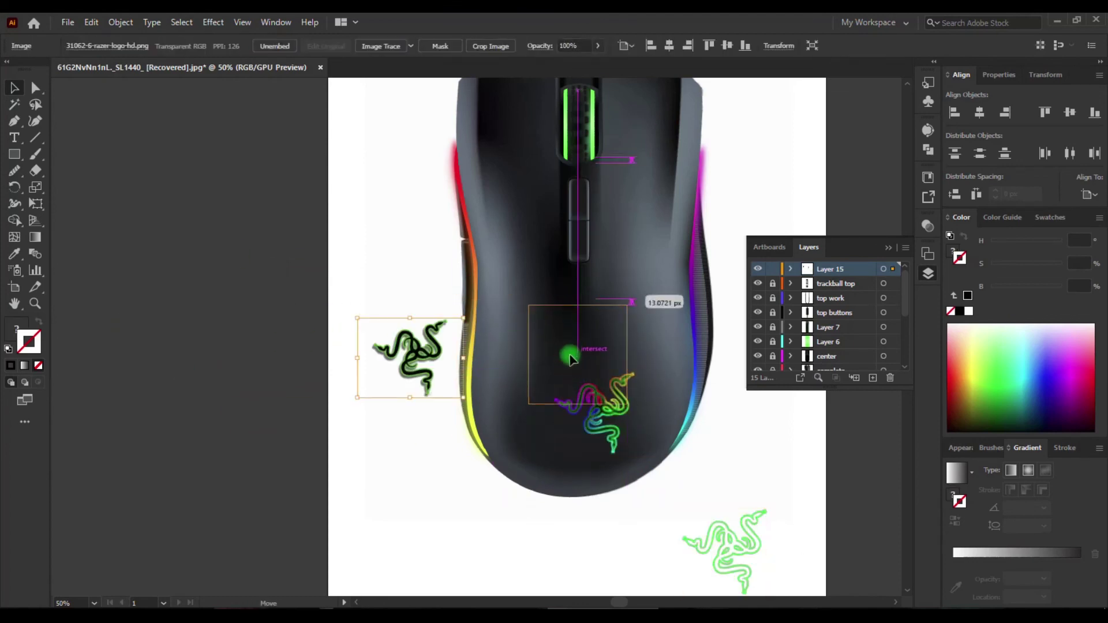
{"action": "left_click_drag", "start_coordinate": [601, 407], "coordinate": [576, 353]}
{"action": "mouse_move", "coordinate": [523, 301]}
{"action": "left_mouse_down"}
{"action": "mouse_move", "coordinate": [633, 296]}
{"action": "mouse_move", "coordinate": [548, 441]}
{"action": "left_mouse_up"}
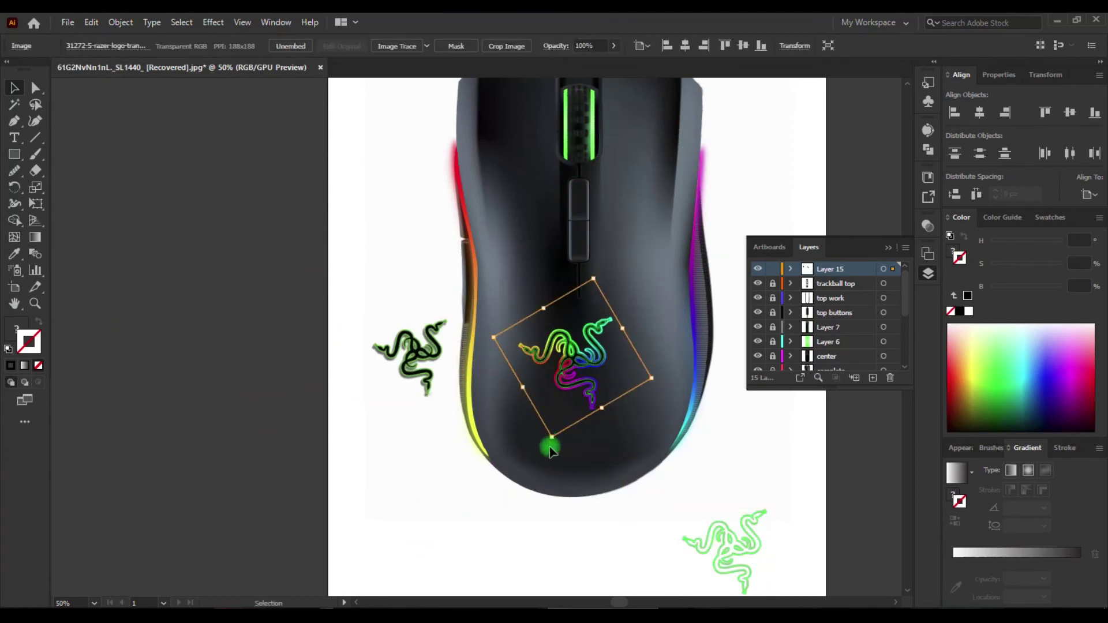
Rotate the rainbow logo to a flatter angle and mirror it with Transform > Reflect.
{"action": "key", "text": "ctrl+y"}
{"action": "left_click_drag", "start_coordinate": [630, 338], "coordinate": [264, 267]}
{"action": "key", "text": "ctrl+y"}
{"action": "right_click", "coordinate": [568, 346]}
{"action": "mouse_move", "coordinate": [614, 479]}
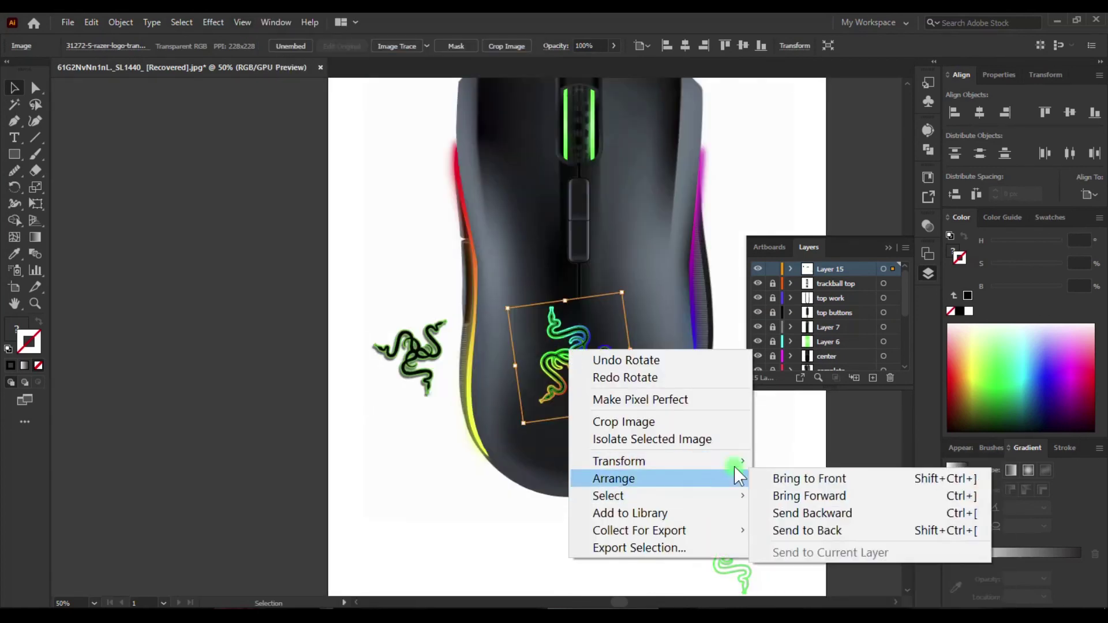
{"action": "left_click", "coordinate": [788, 517]}
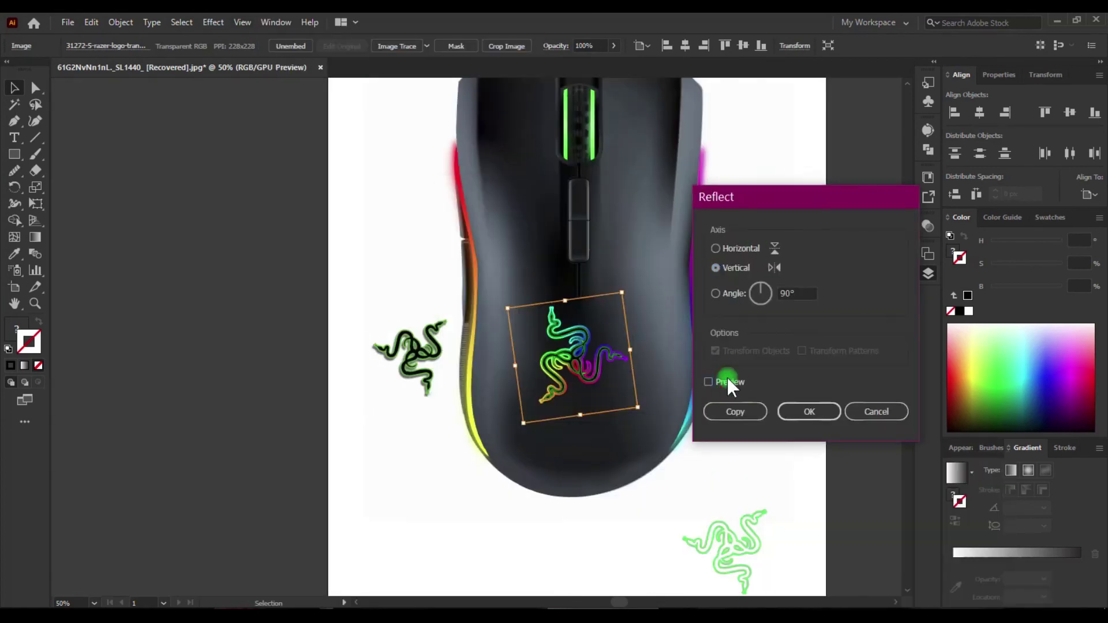
{"action": "left_click", "coordinate": [809, 413]}
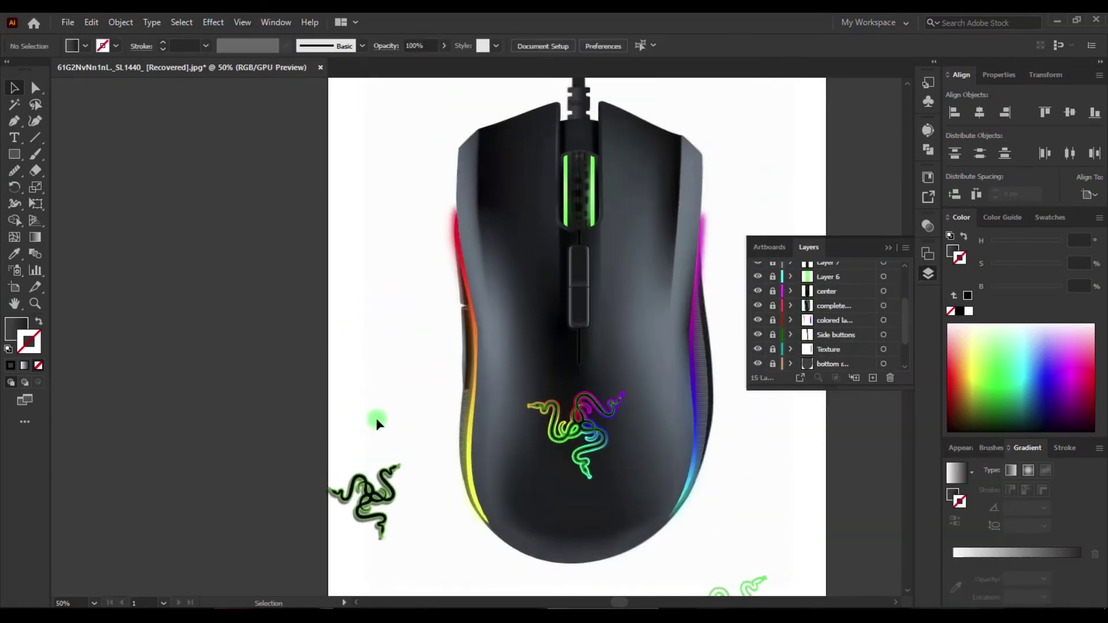